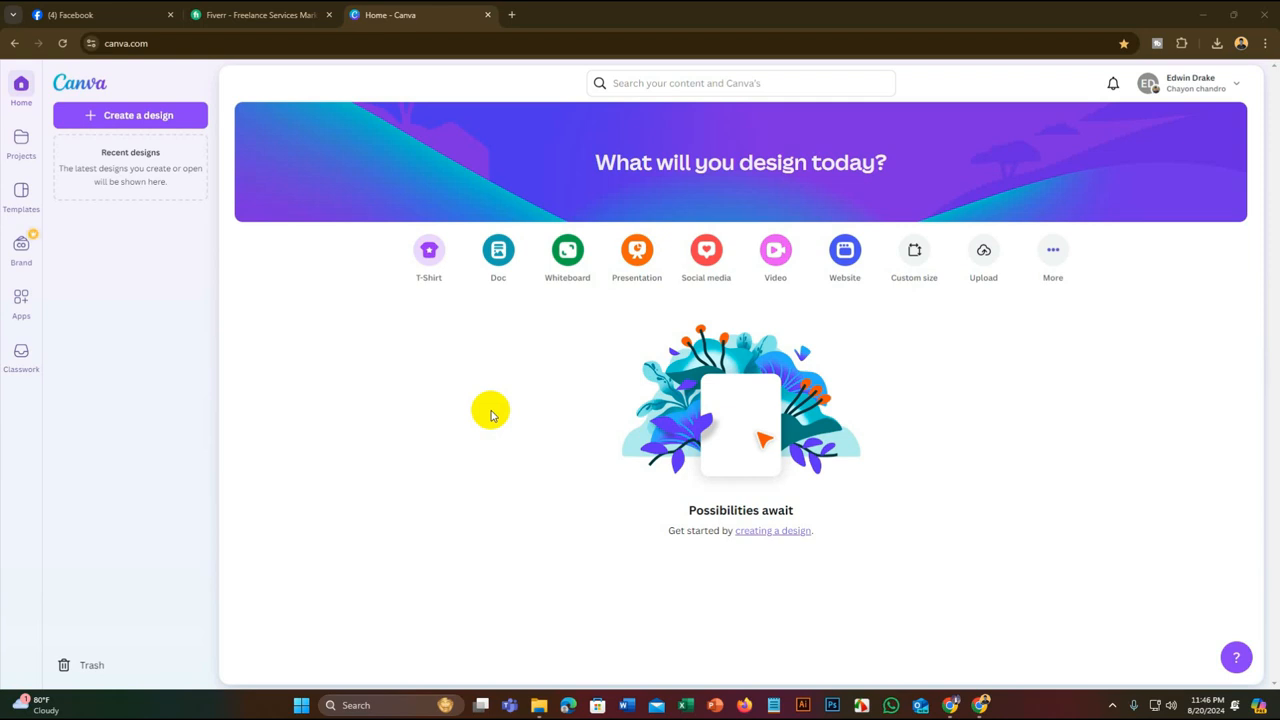
left_click(511, 14)
left_click(440, 10)
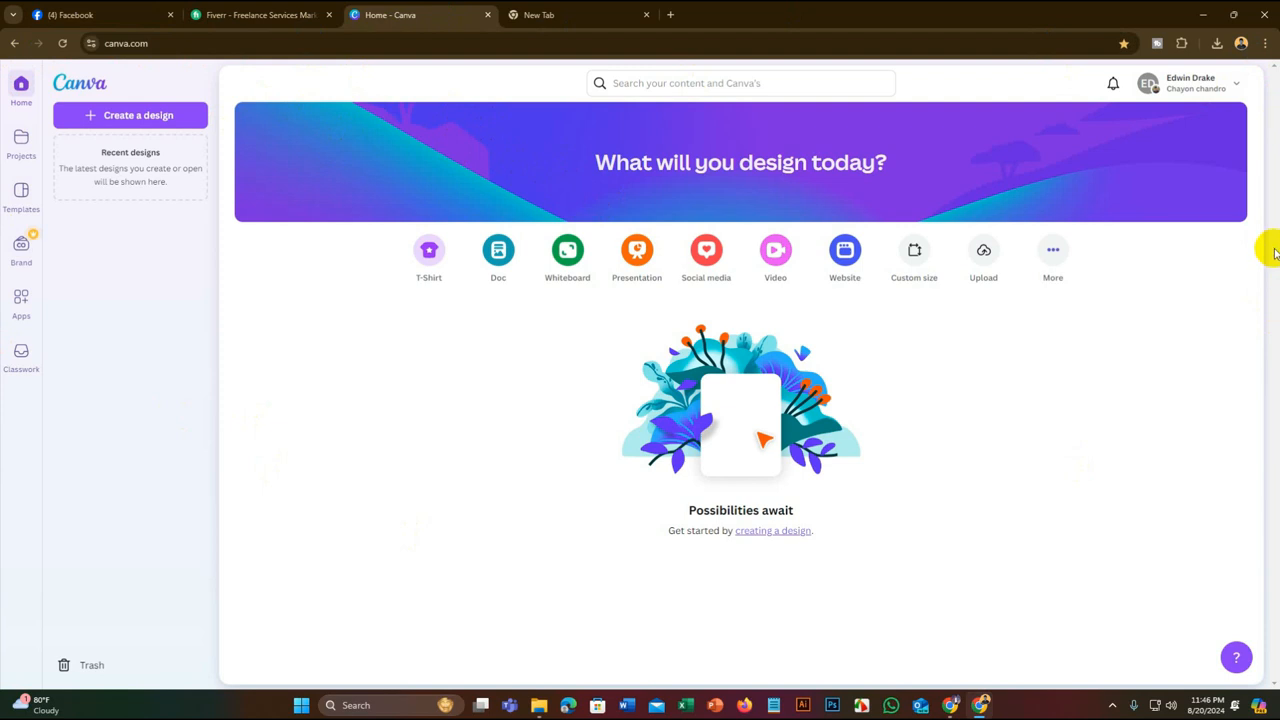
left_click(1218, 85)
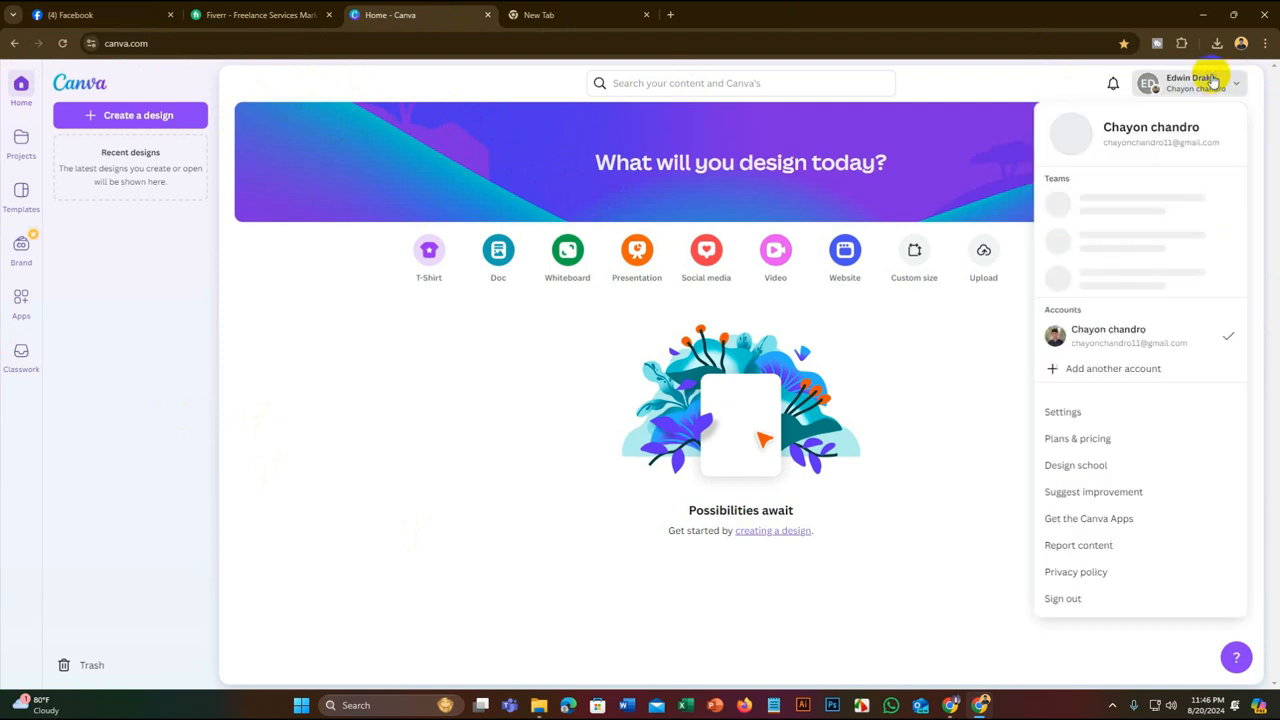
scroll(1150, 300, "down", 3)
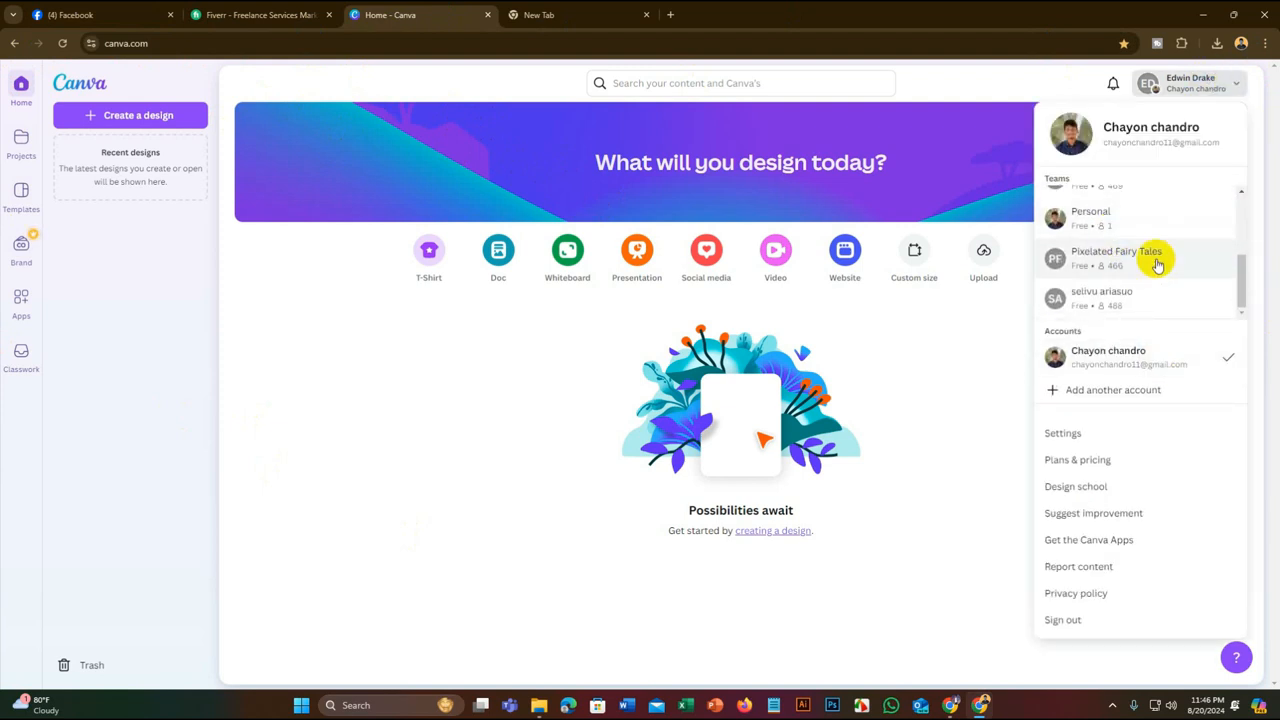
left_click(895, 403)
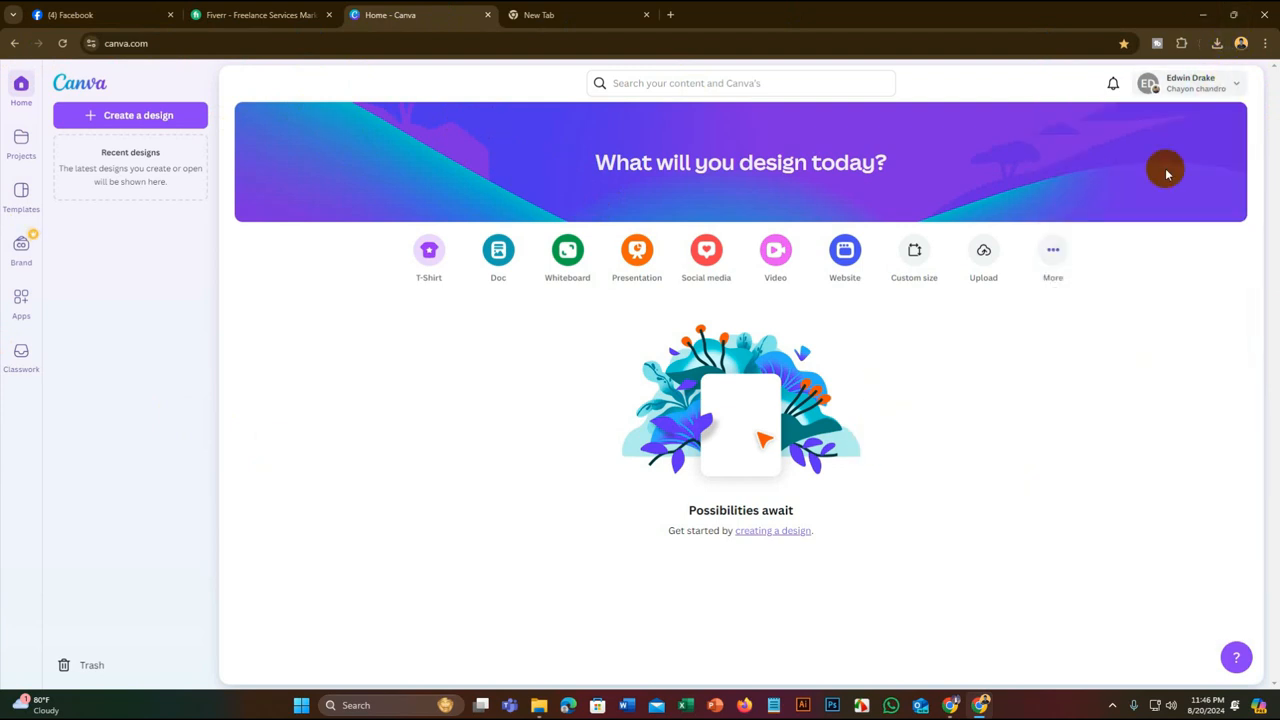
left_click(733, 85)
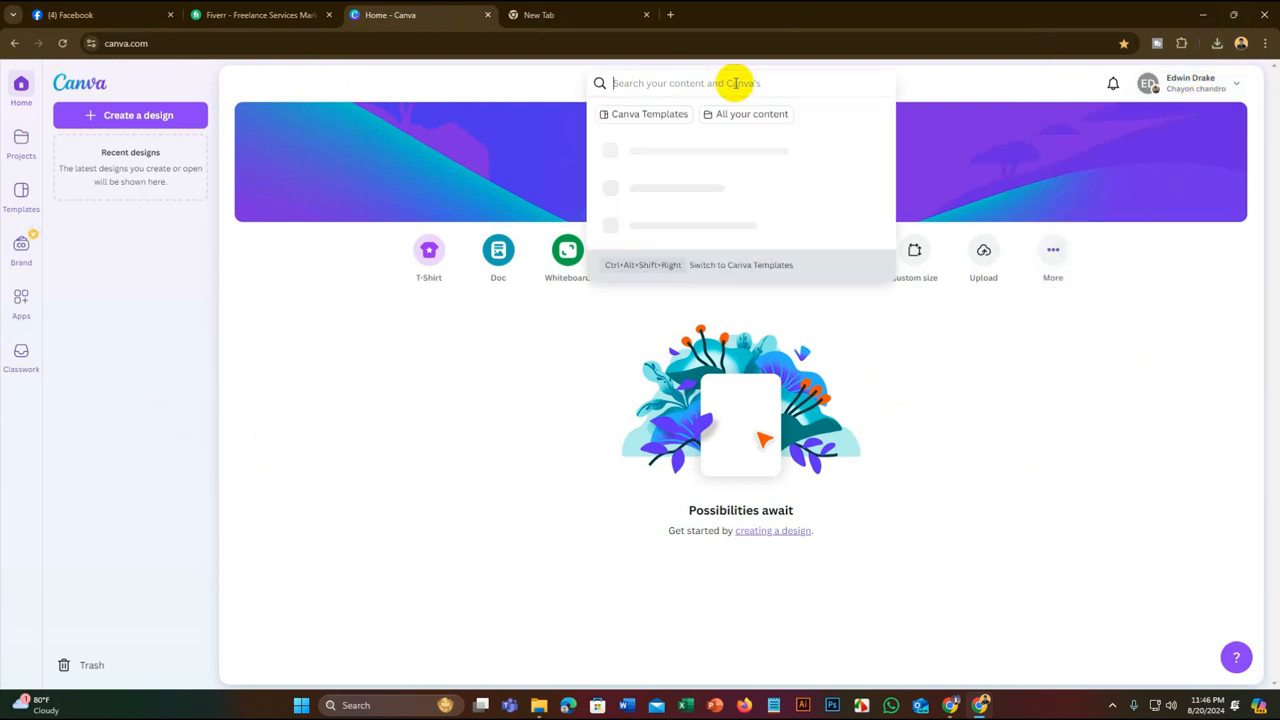
left_click(551, 80)
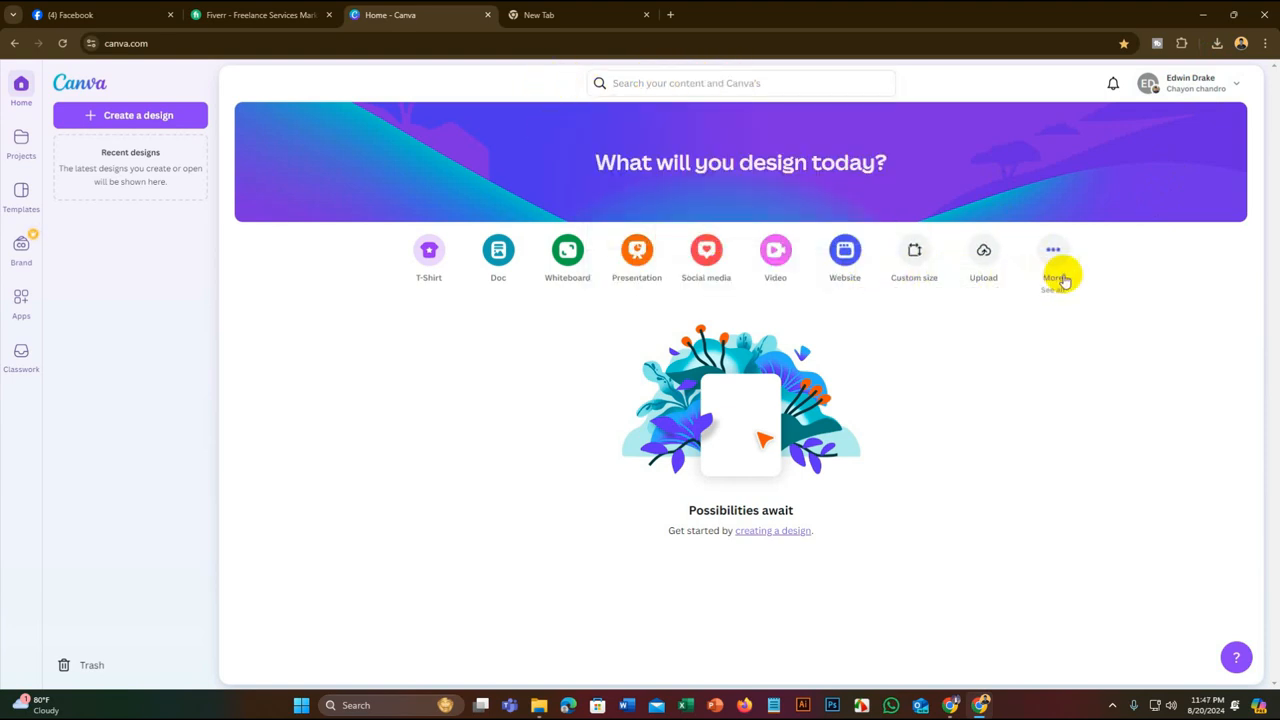
Examine the custom size settings for a new design and look through the full catalogue of design types
left_click(917, 258)
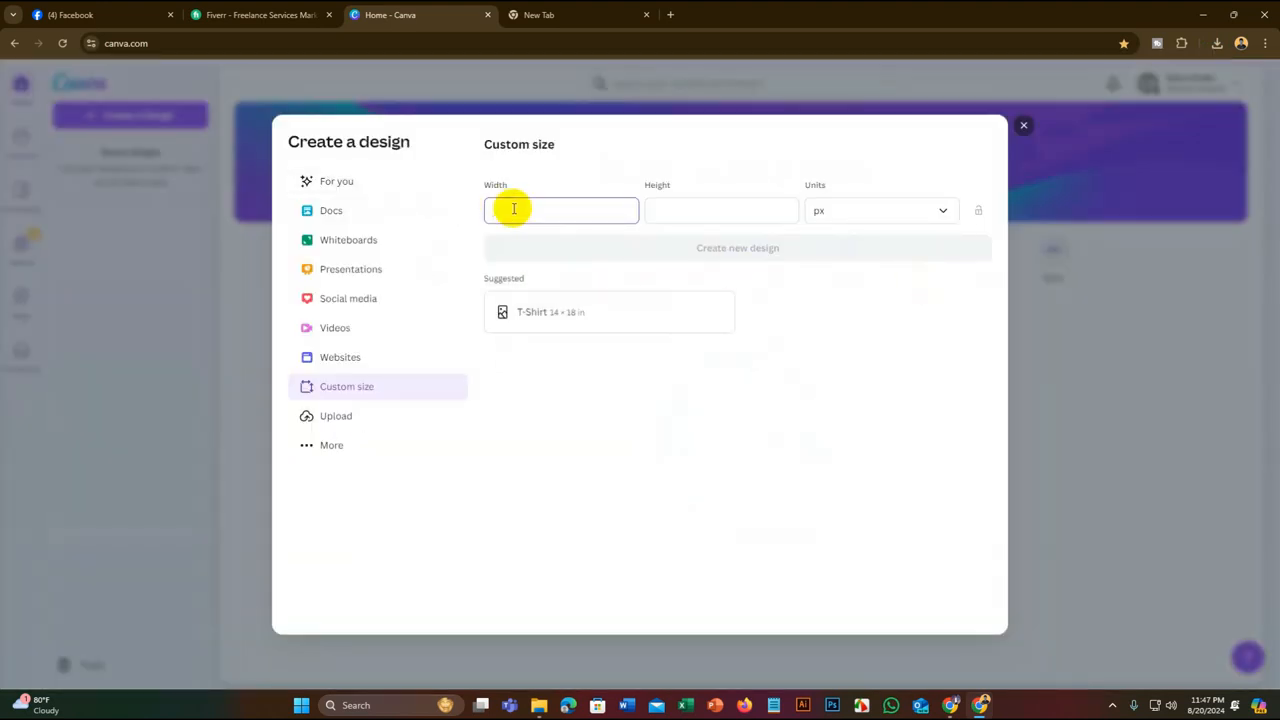
left_click(729, 209)
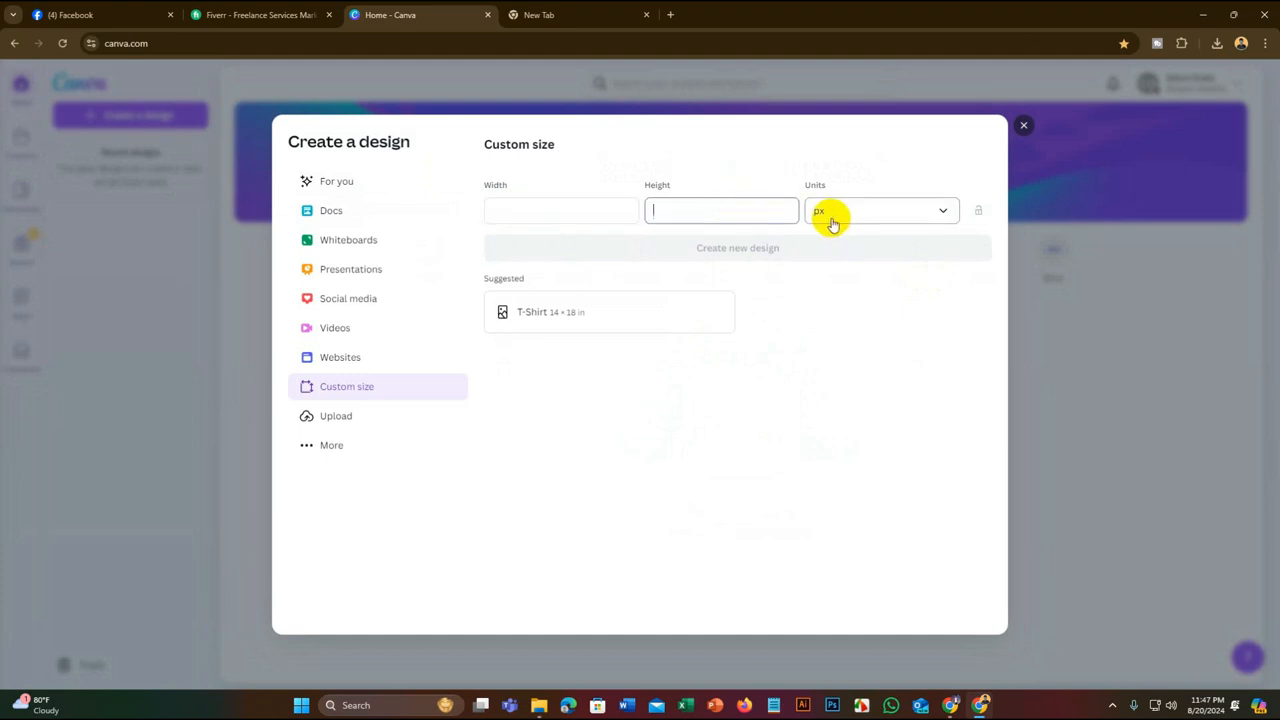
left_click(338, 452)
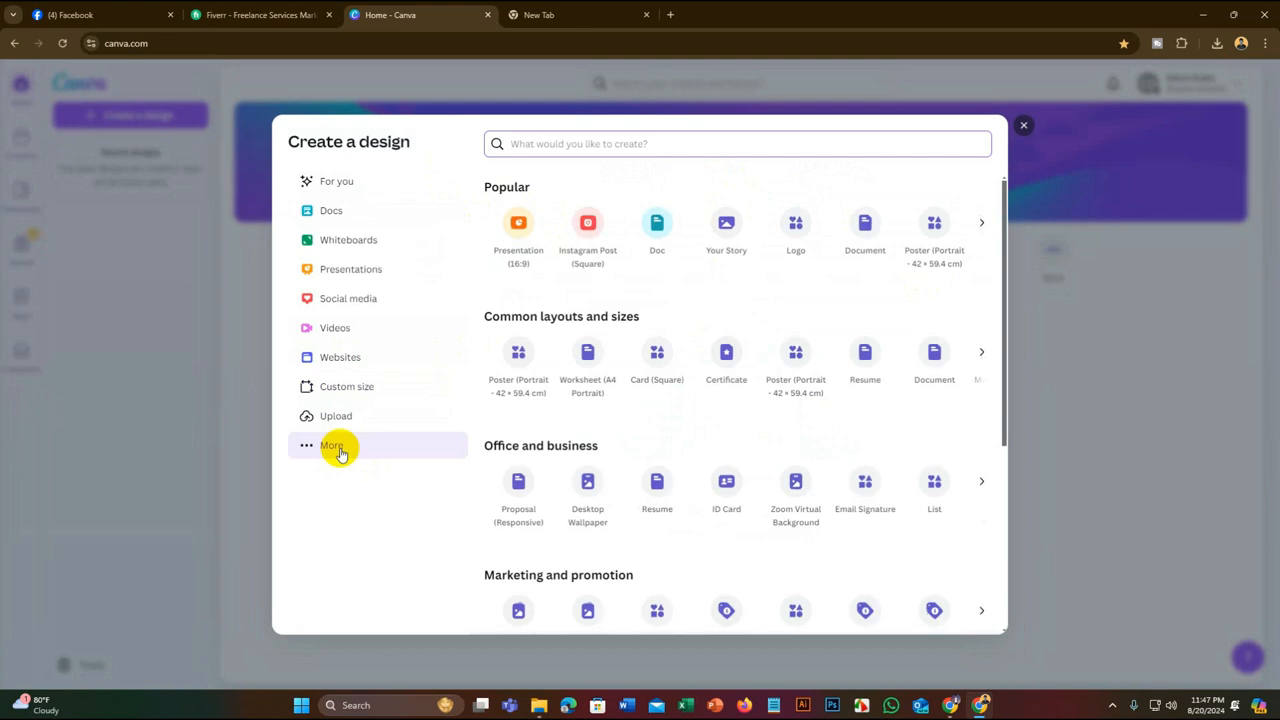
left_click(606, 143)
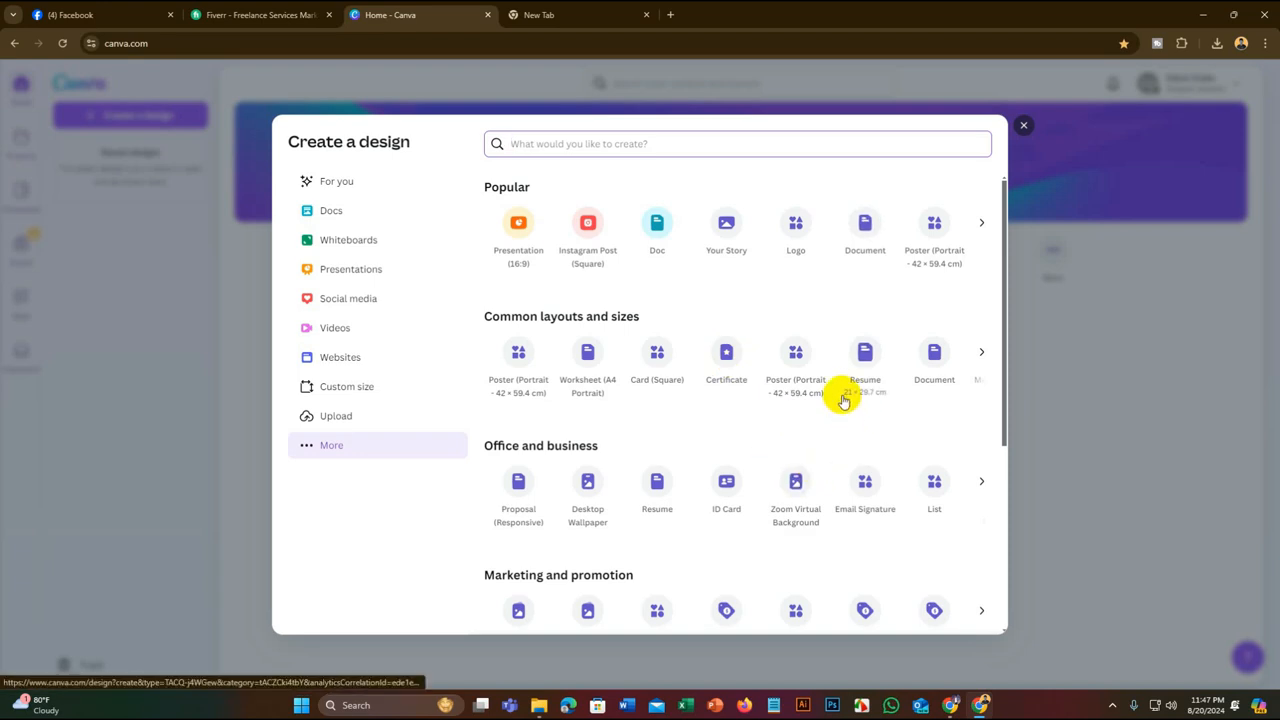
scroll(842, 400, "down", 3)
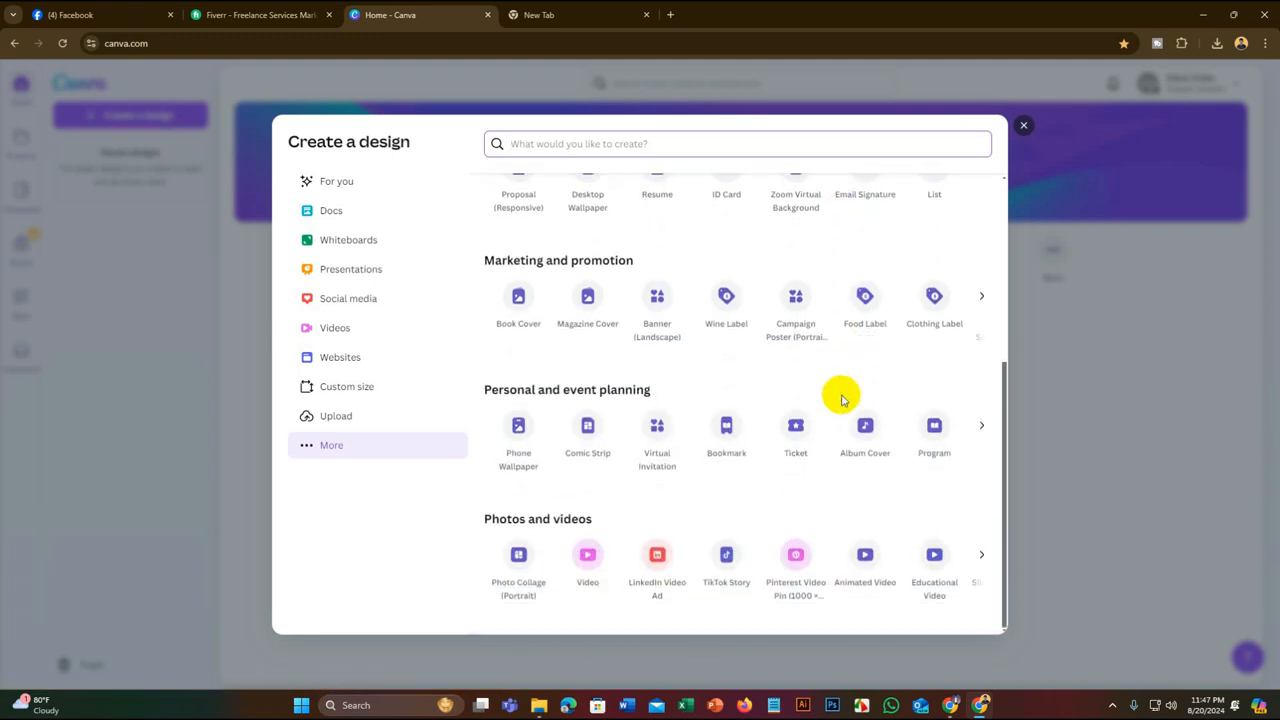
scroll(840, 398, "up", 3)
scroll(648, 355, "down", 3)
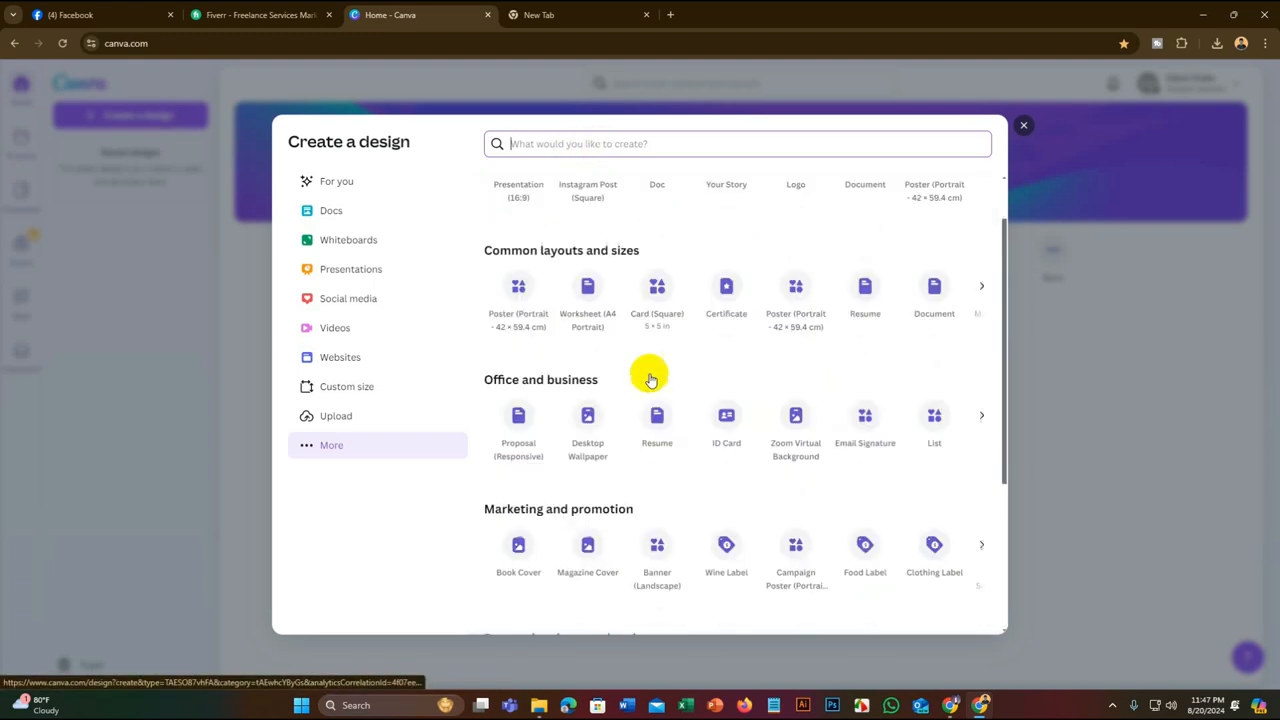
scroll(575, 314, "up", 3)
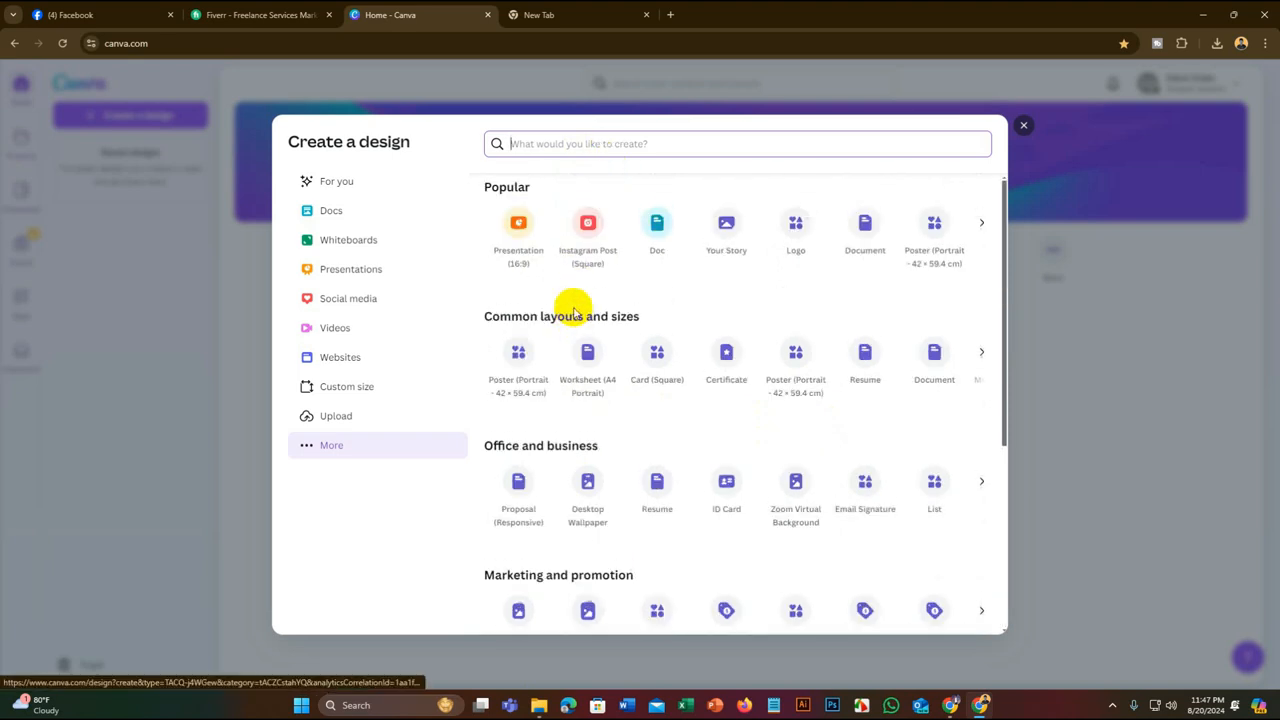
Search the design types for "T shirt" and create a blank T-Shirt design of 14 × 18 in
left_click(584, 144)
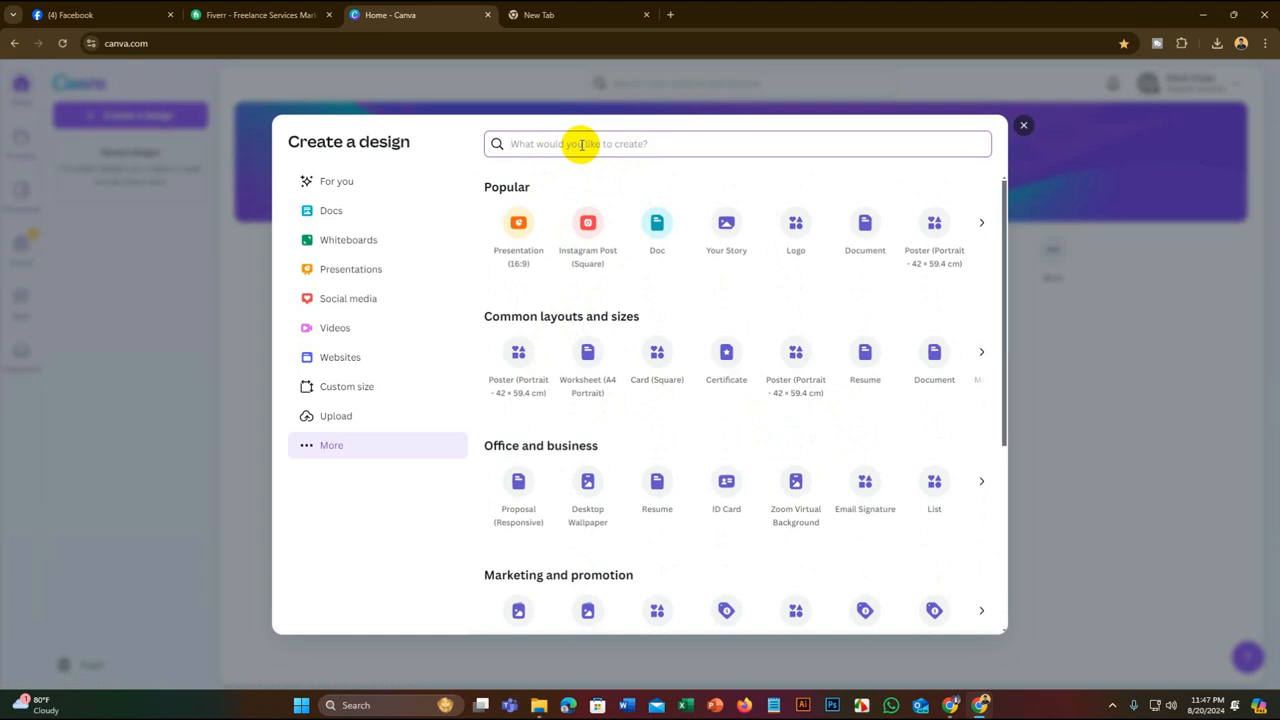
type("T")
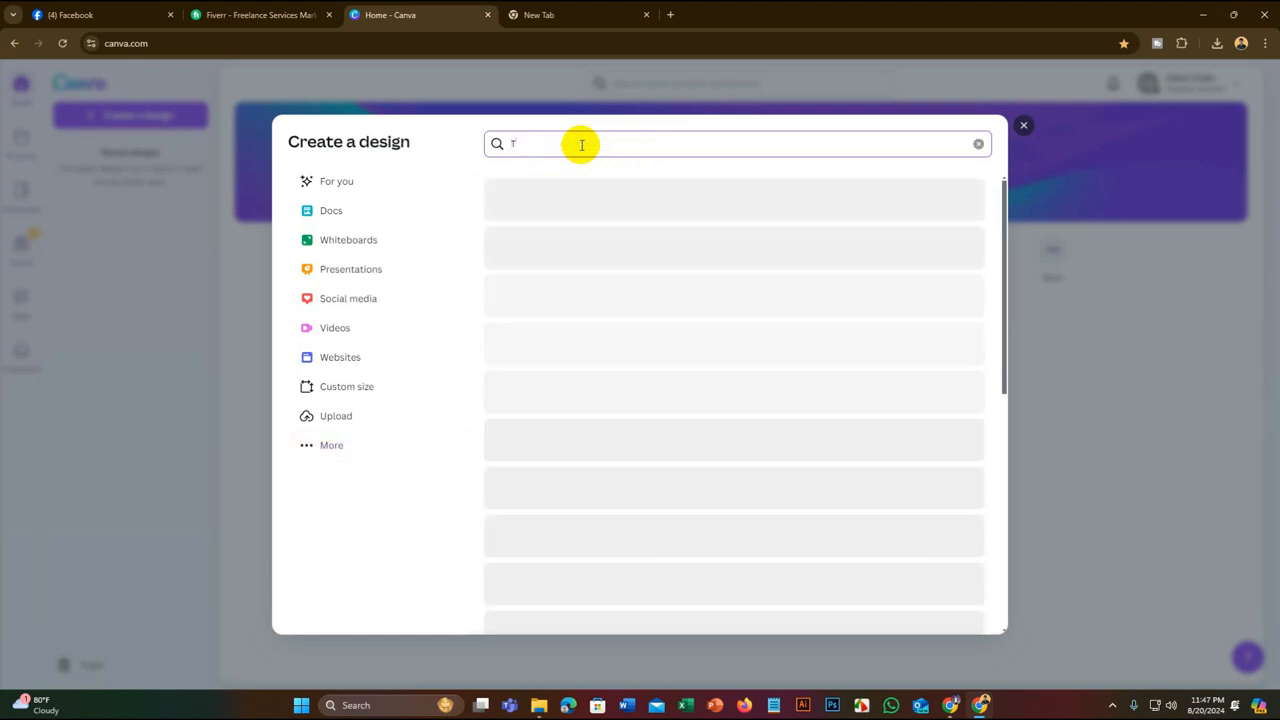
type(" sh")
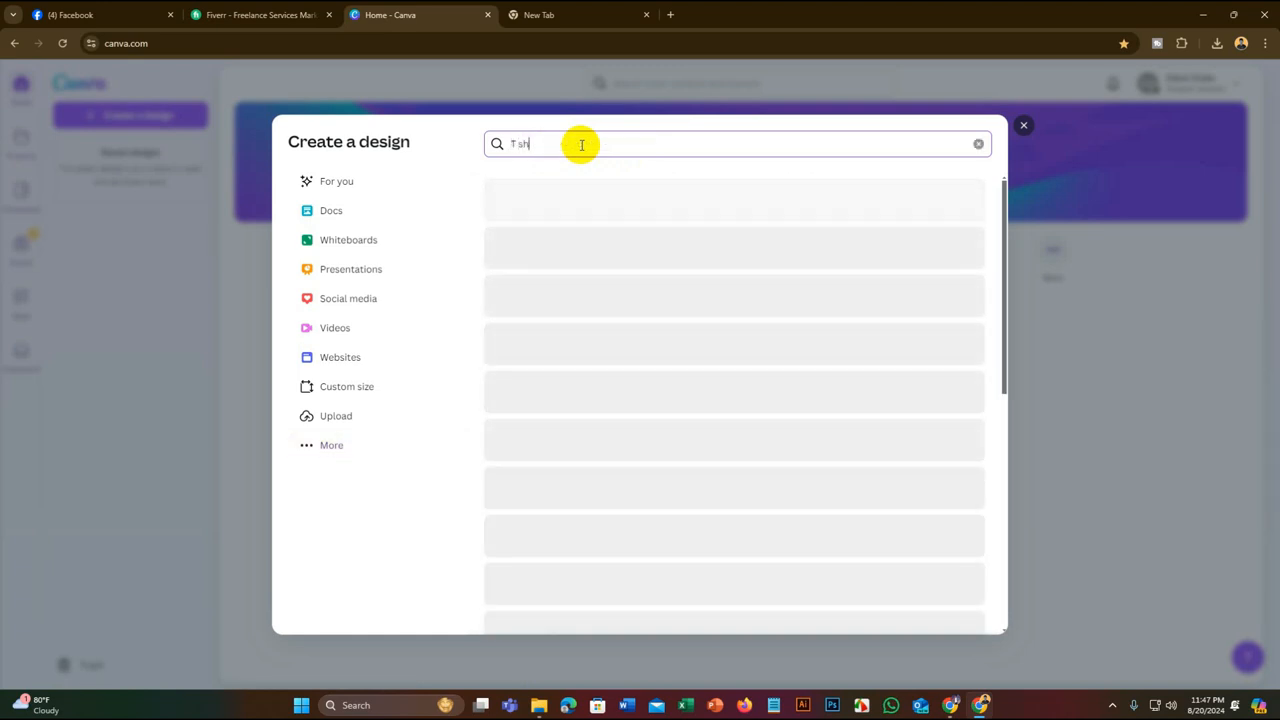
type("irt")
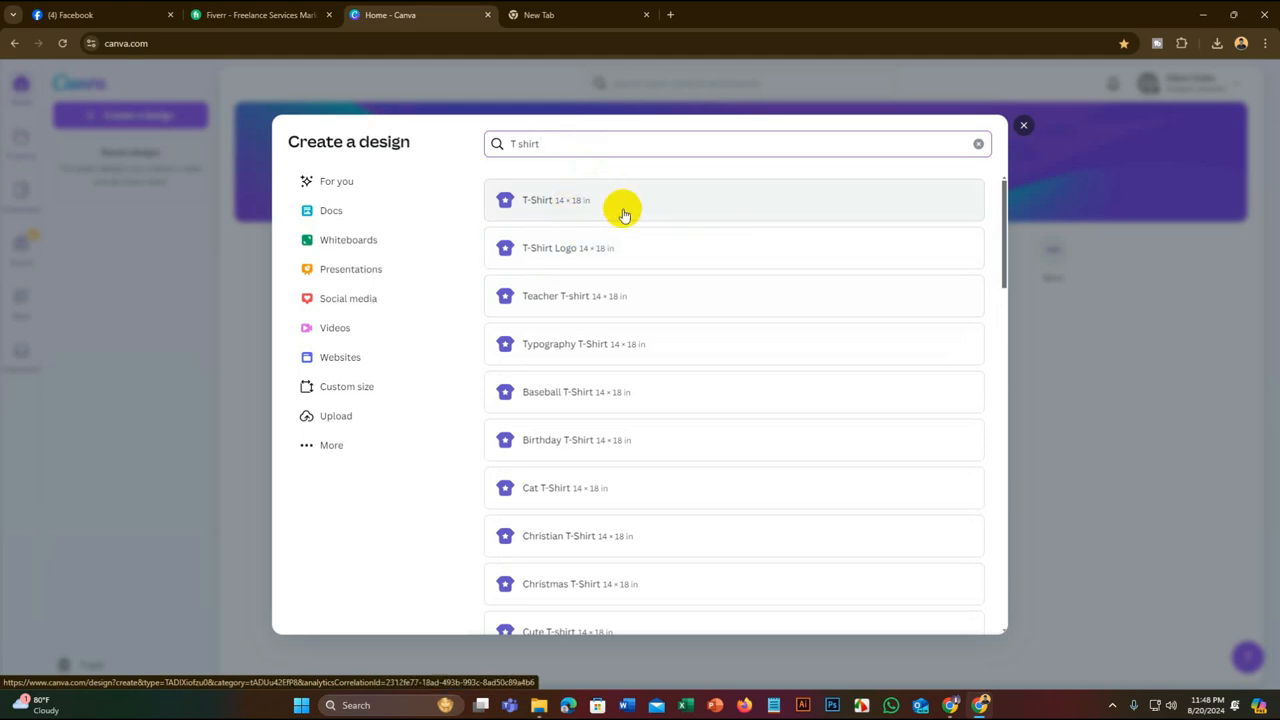
left_click(628, 218)
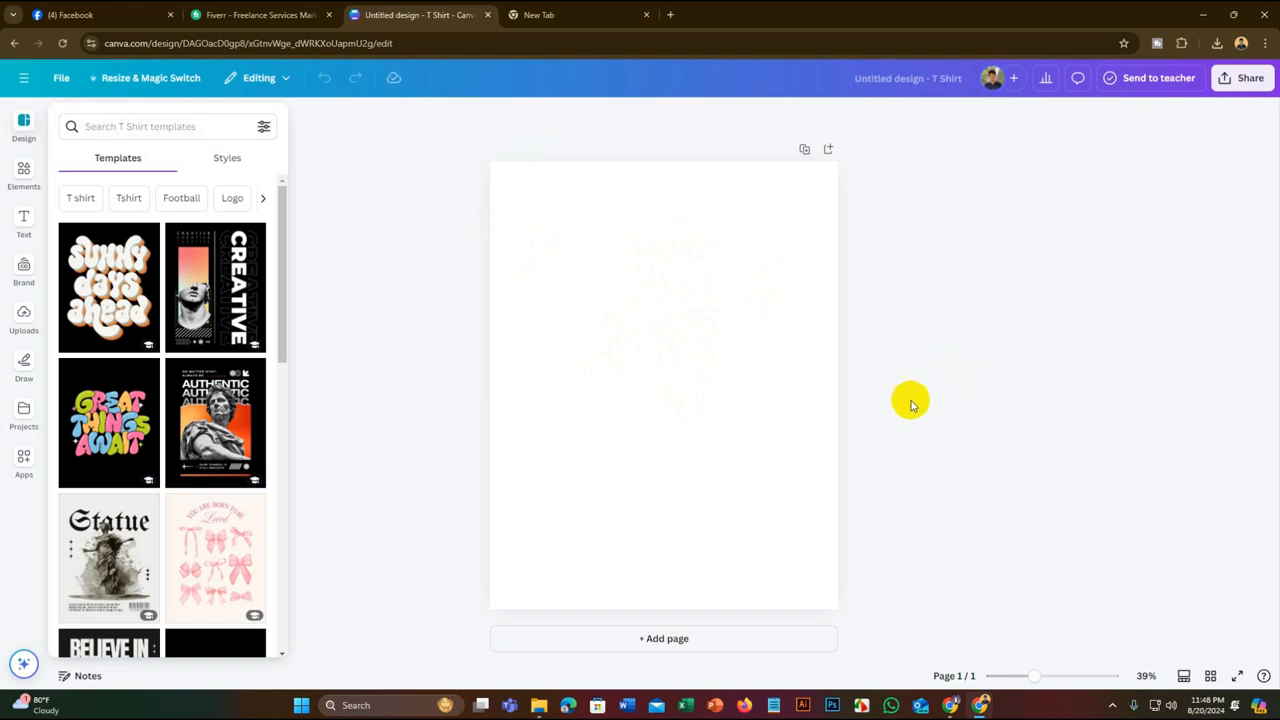
Search the elements library for "t shirt mockup"
left_click(25, 170)
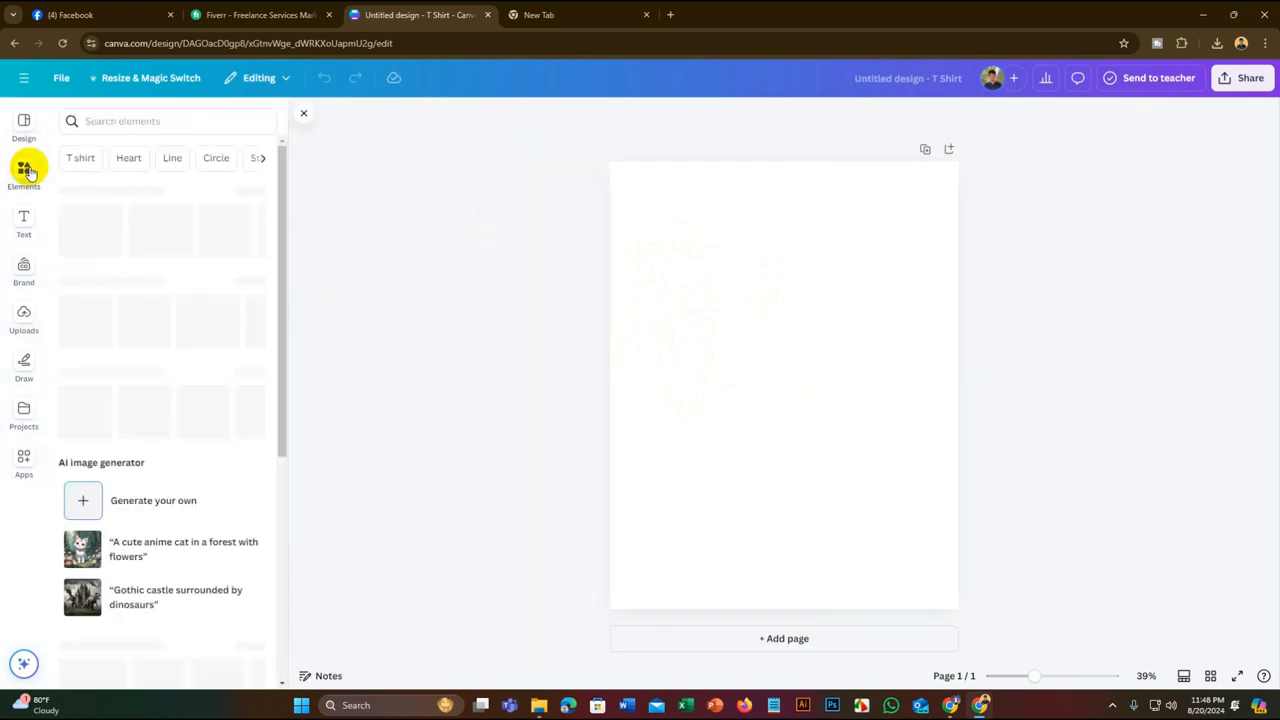
left_click(142, 122)
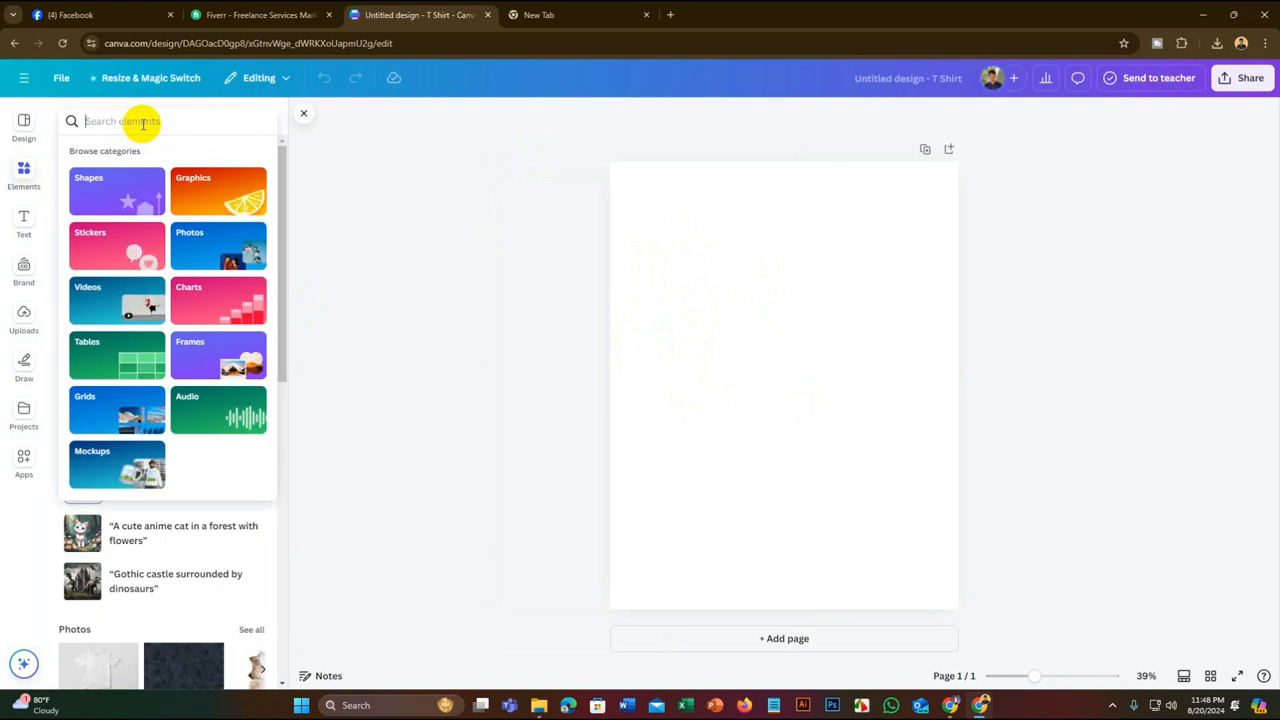
type("T sh")
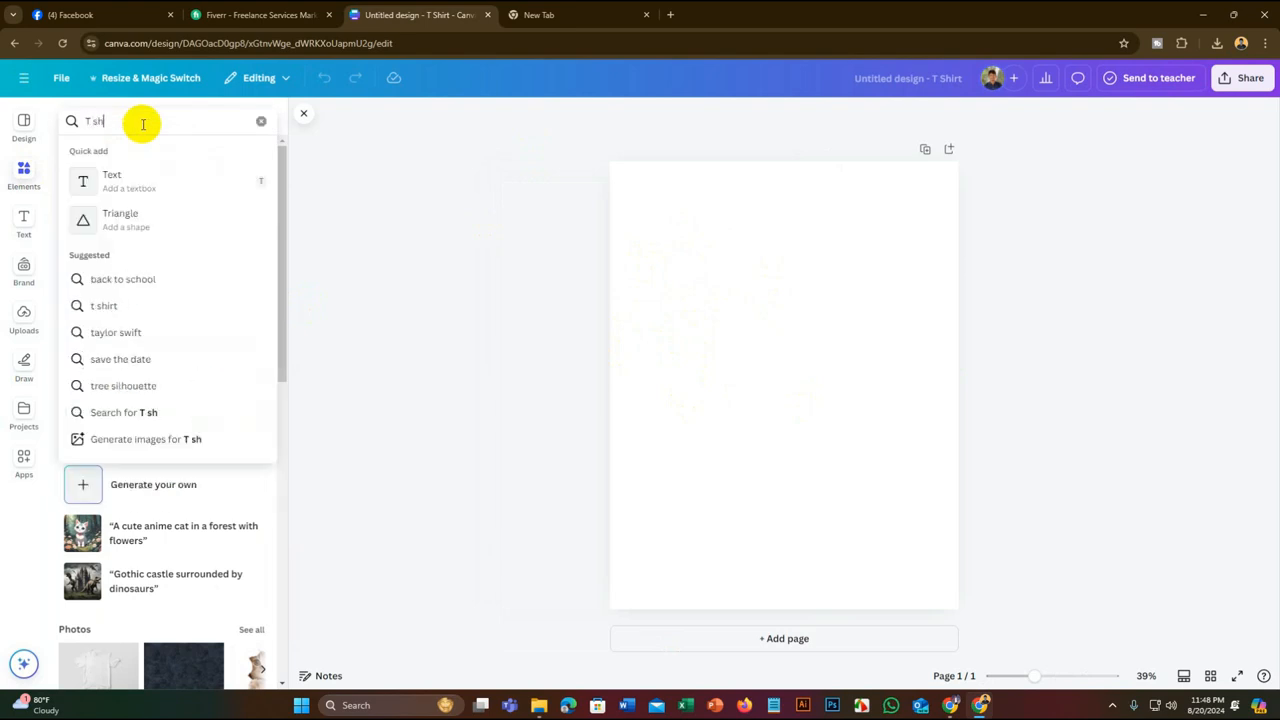
type("irt")
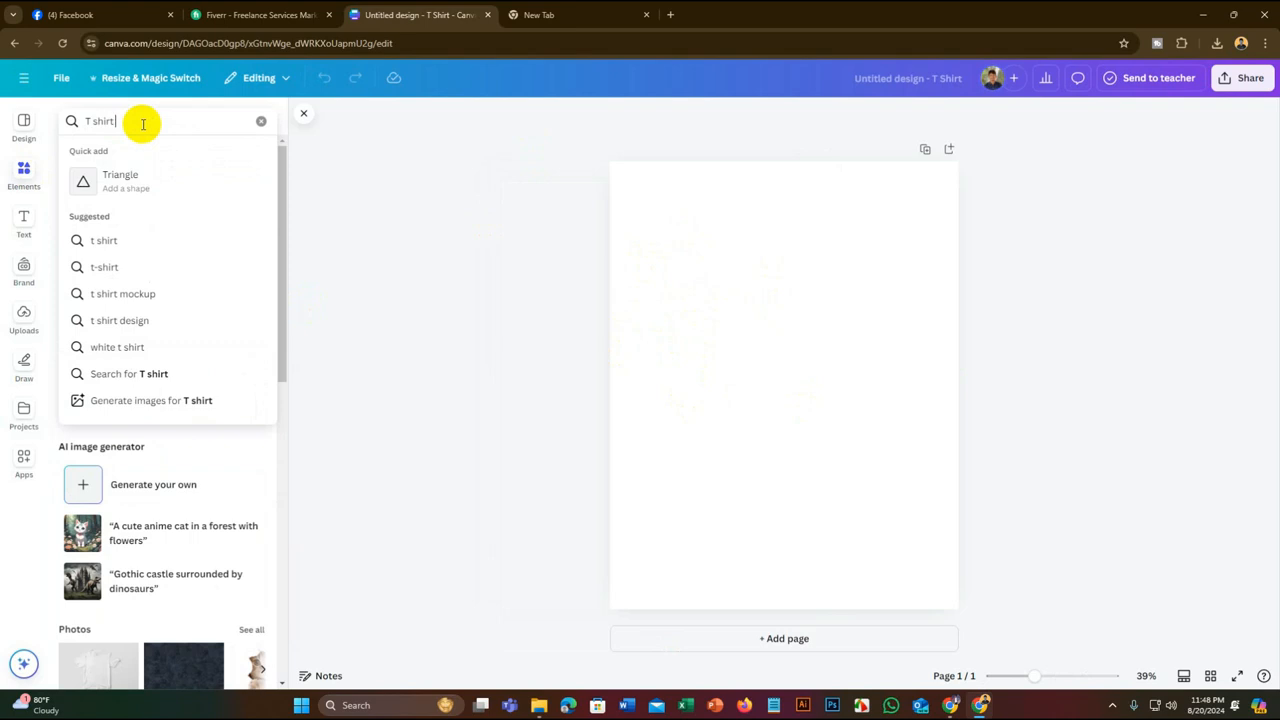
left_click(125, 292)
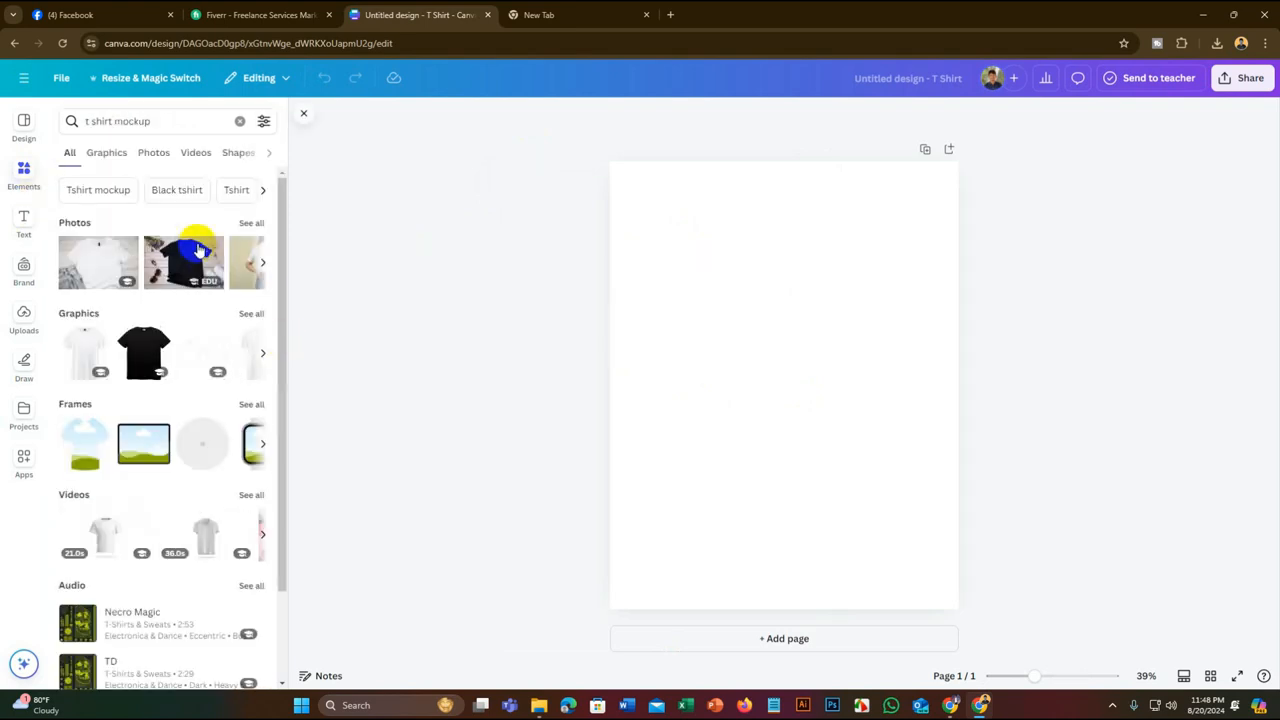
Look through the T-shirt mockup search results, filtered to graphics
scroll(209, 343, "down", 2)
scroll(178, 284, "up", 2)
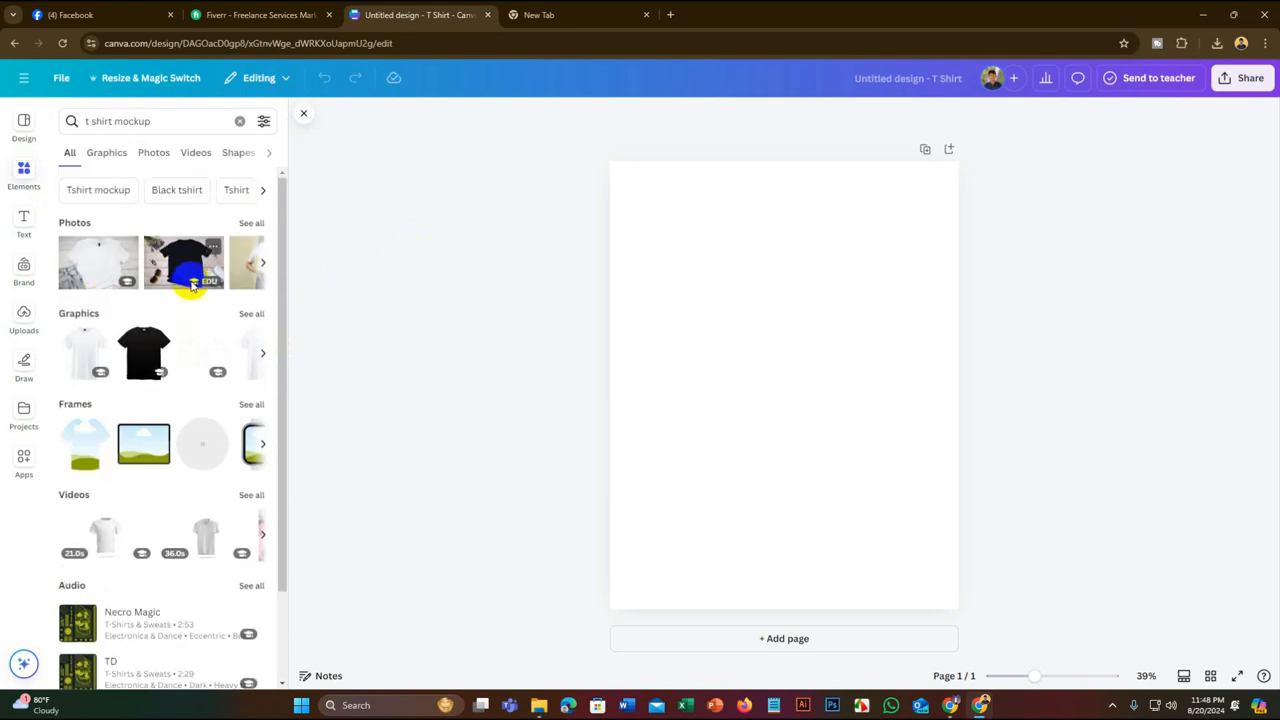
left_click(108, 158)
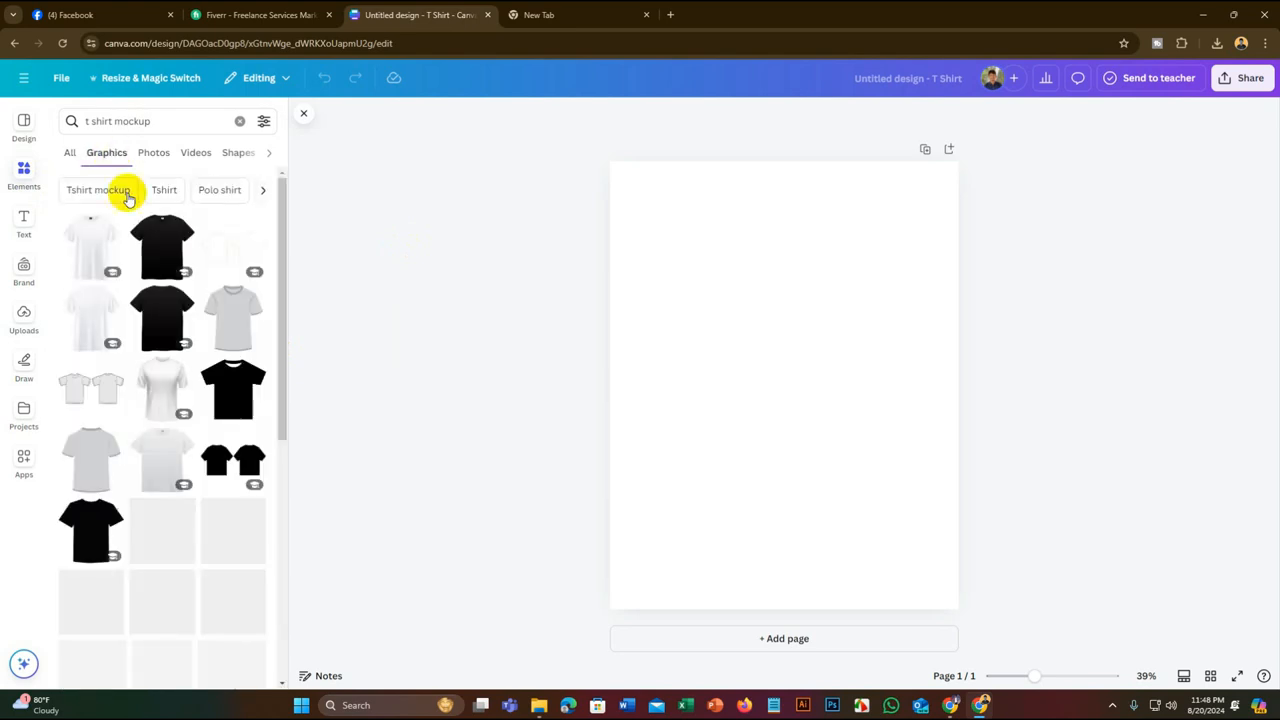
scroll(171, 332, "down", 10)
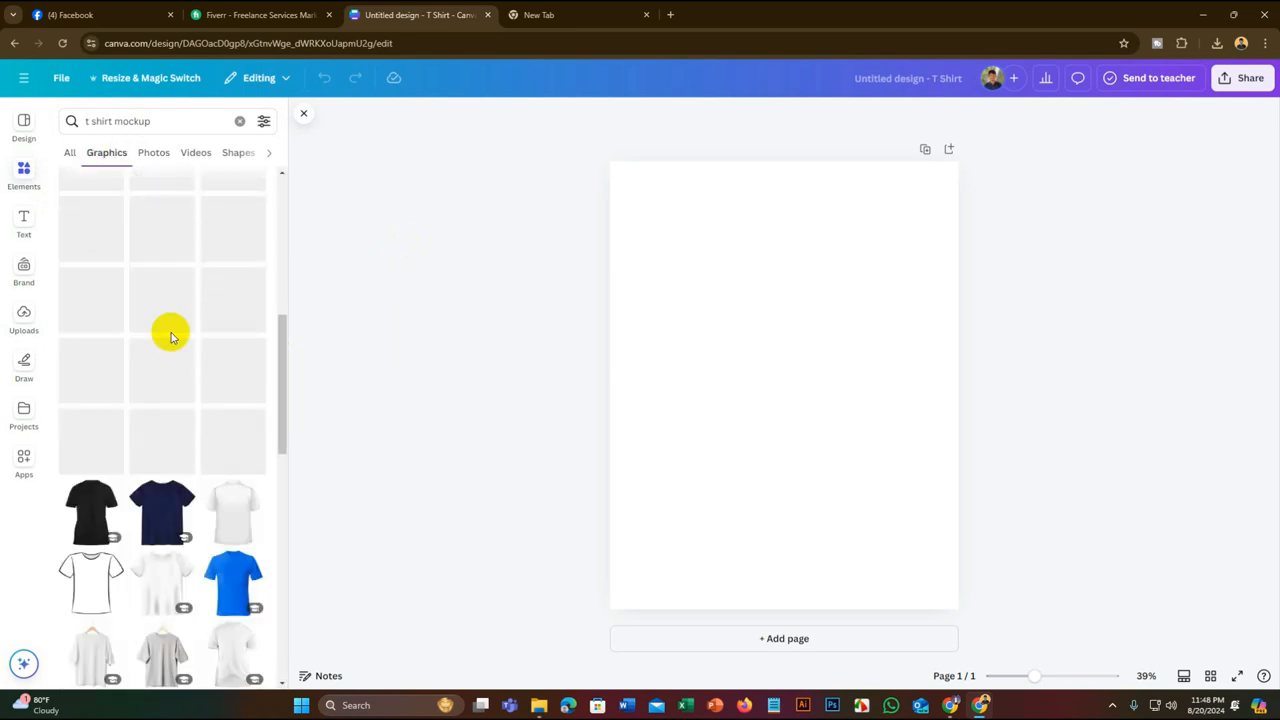
scroll(171, 337, "down", 5)
scroll(171, 338, "down", 3)
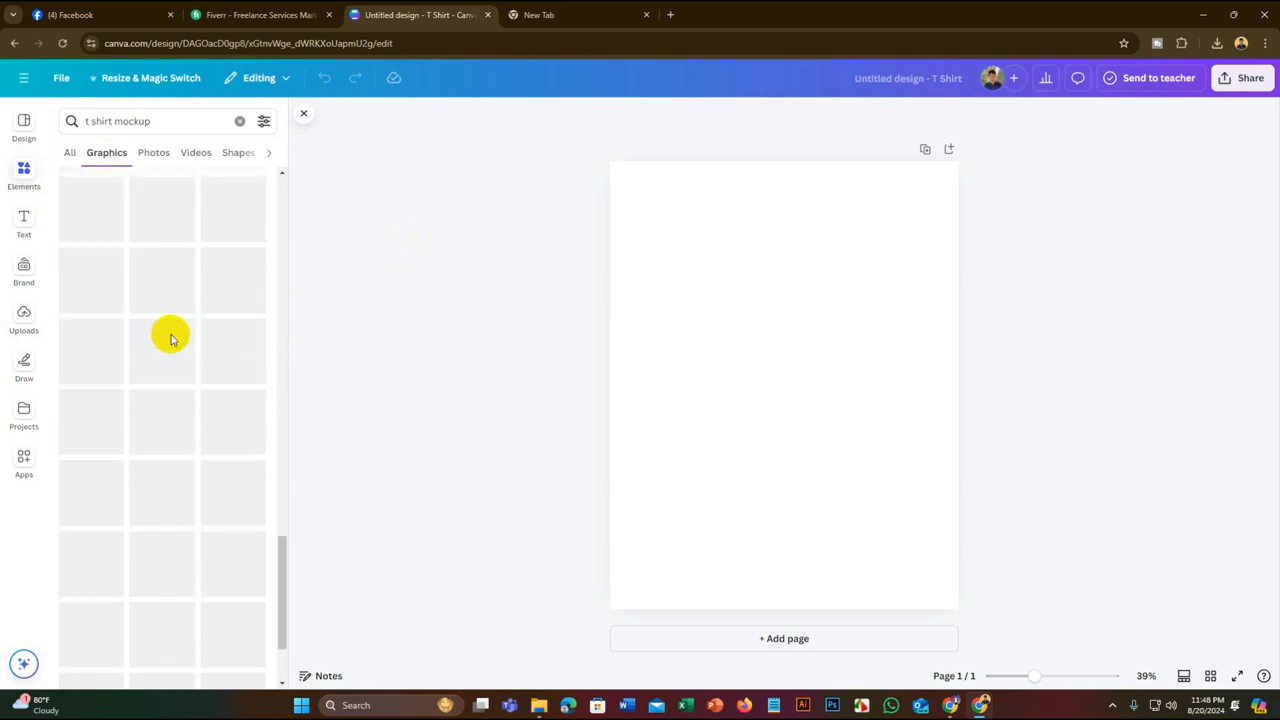
Filter the T-shirt mockup search results to photos and look through them for a suitable shirt image
left_click(155, 153)
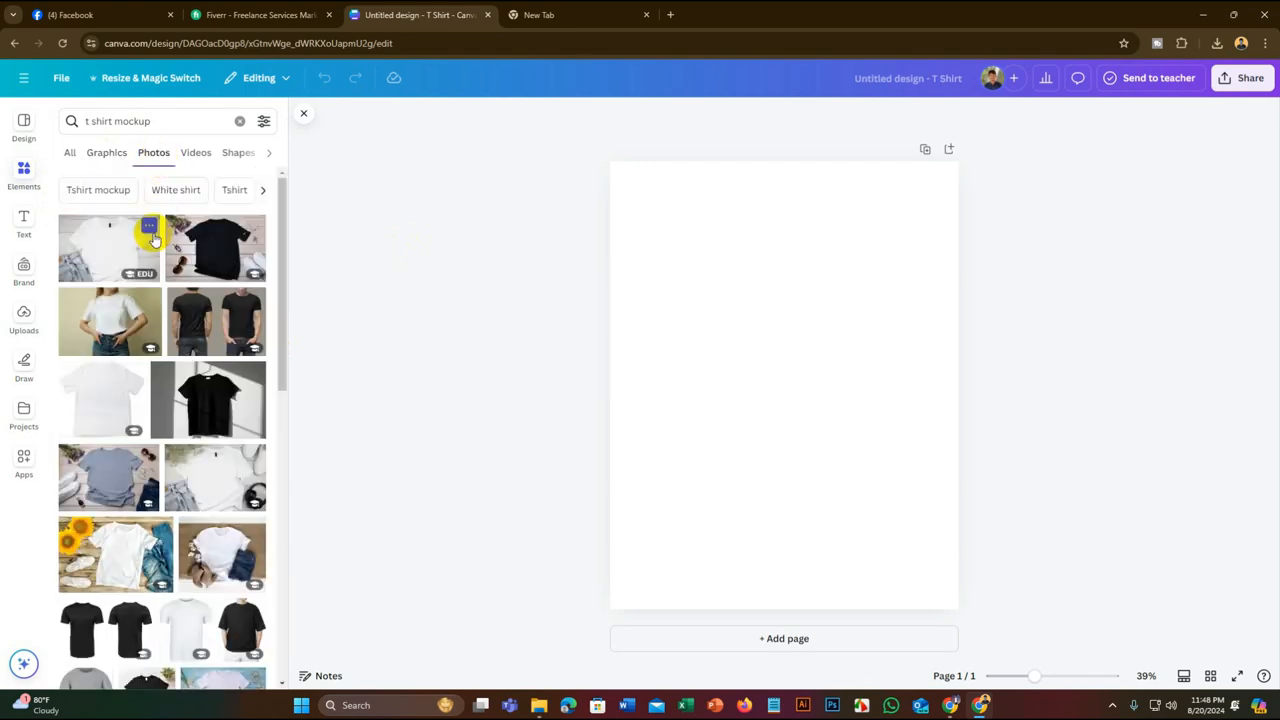
scroll(152, 234, "down", 3)
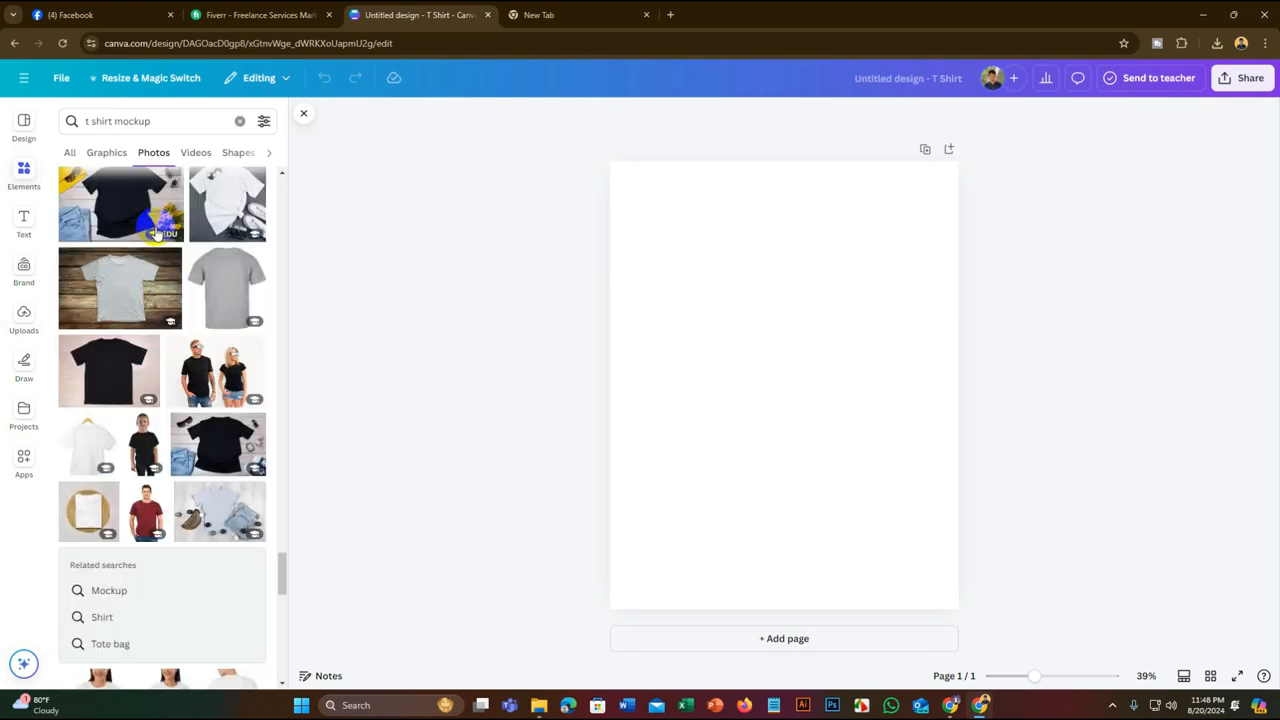
scroll(157, 232, "down", 8)
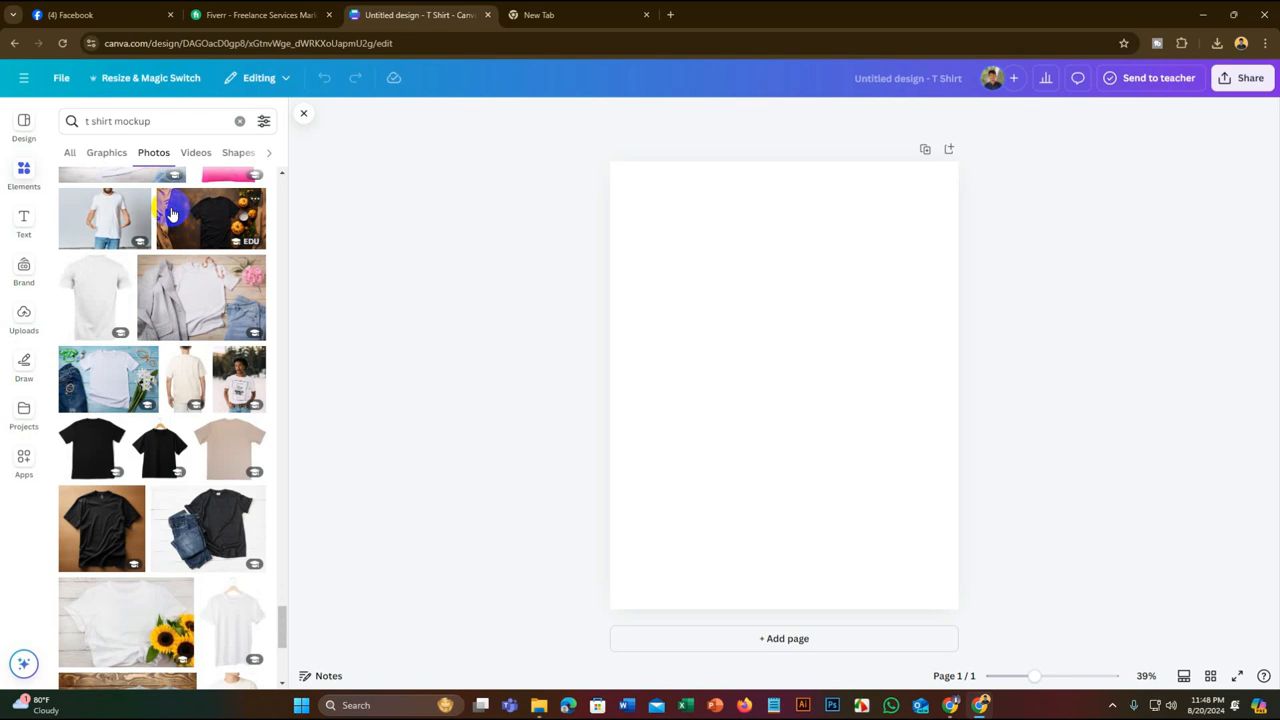
scroll(172, 290, "down", 10)
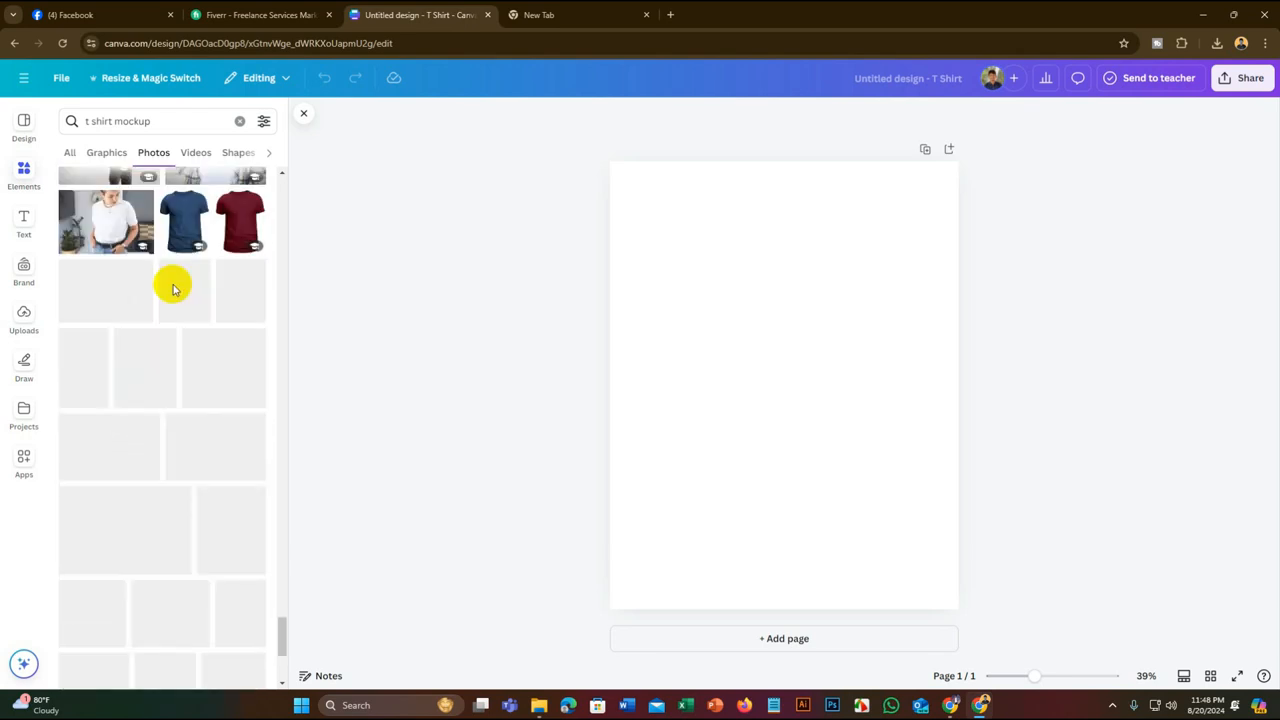
scroll(172, 289, "down", 8)
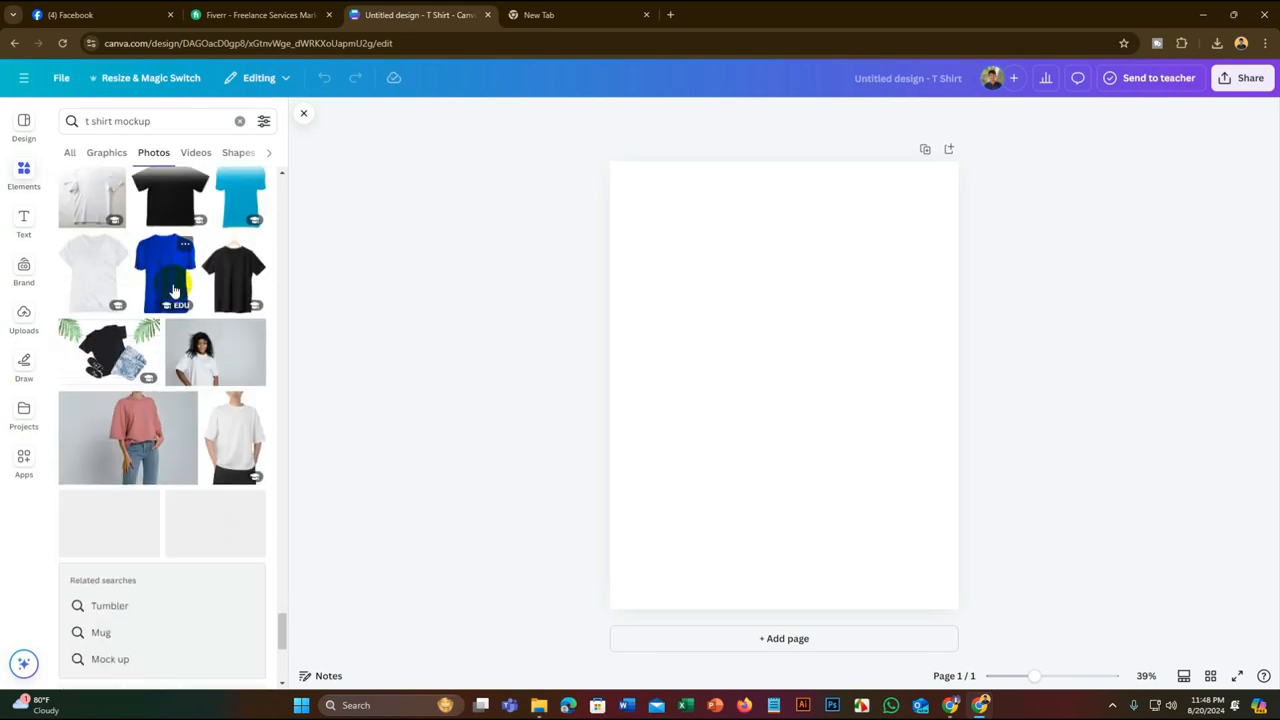
scroll(172, 290, "down", 8)
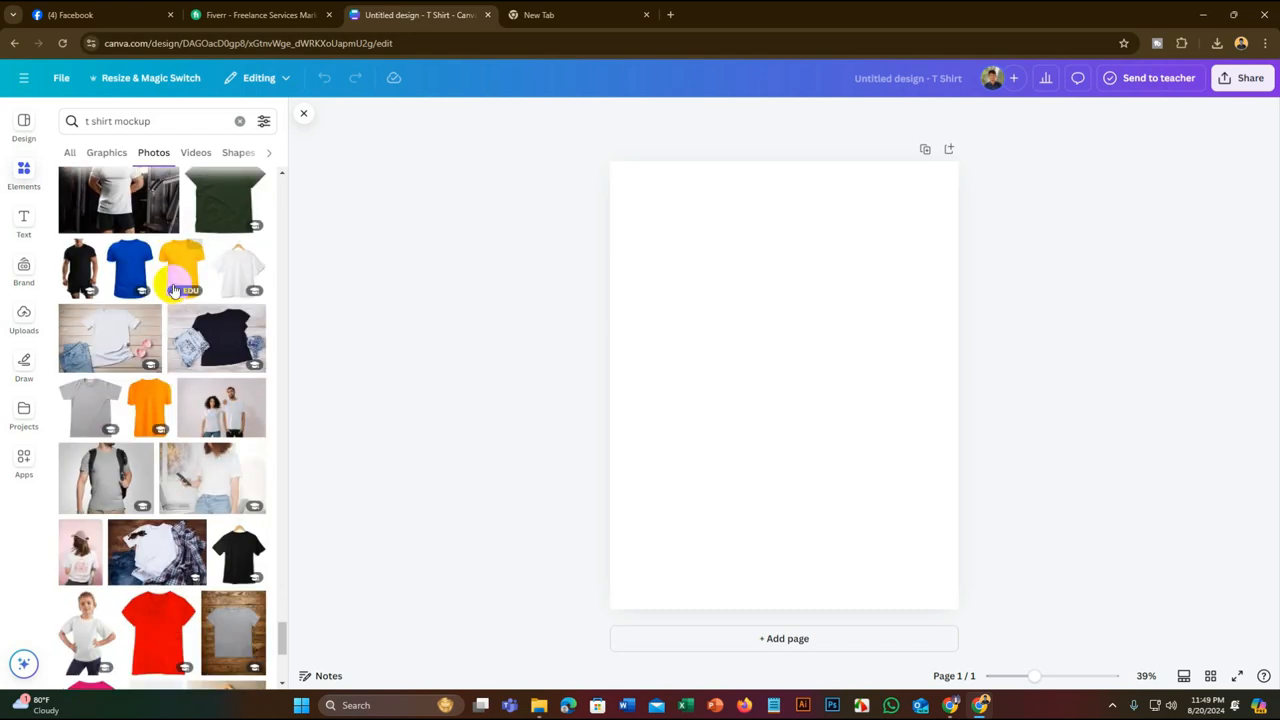
scroll(172, 290, "down", 8)
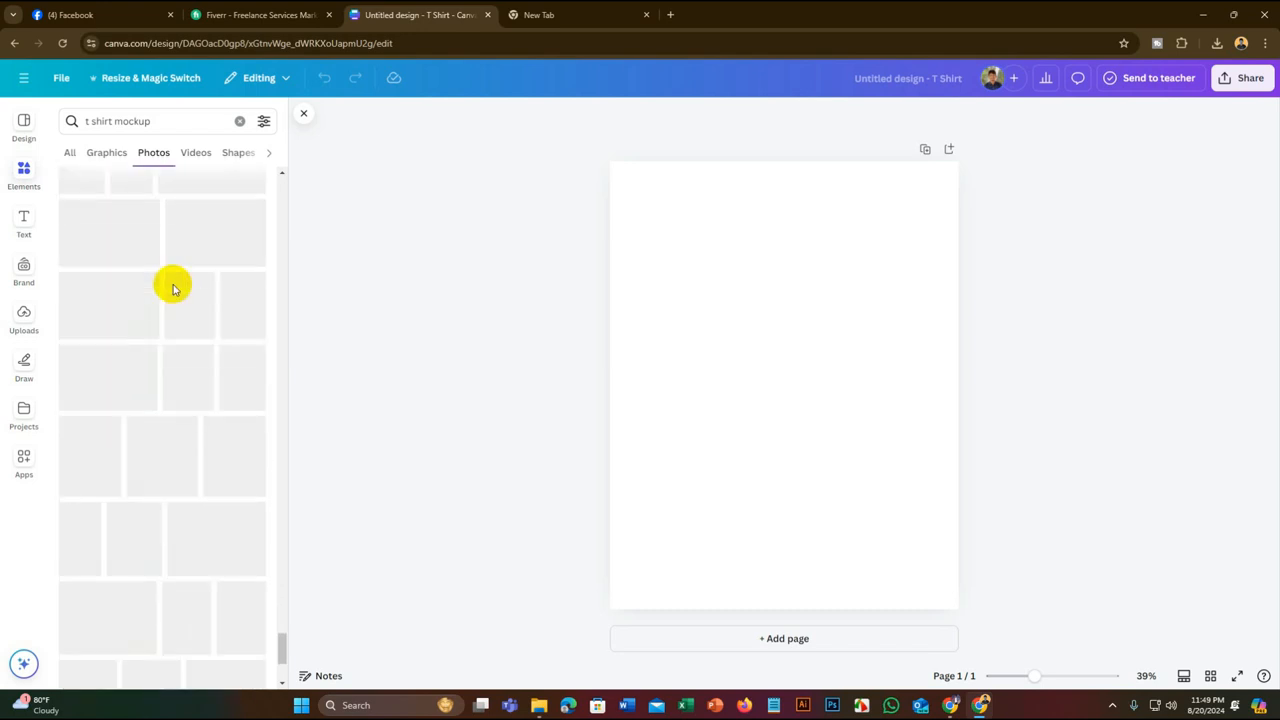
scroll(172, 289, "down", 8)
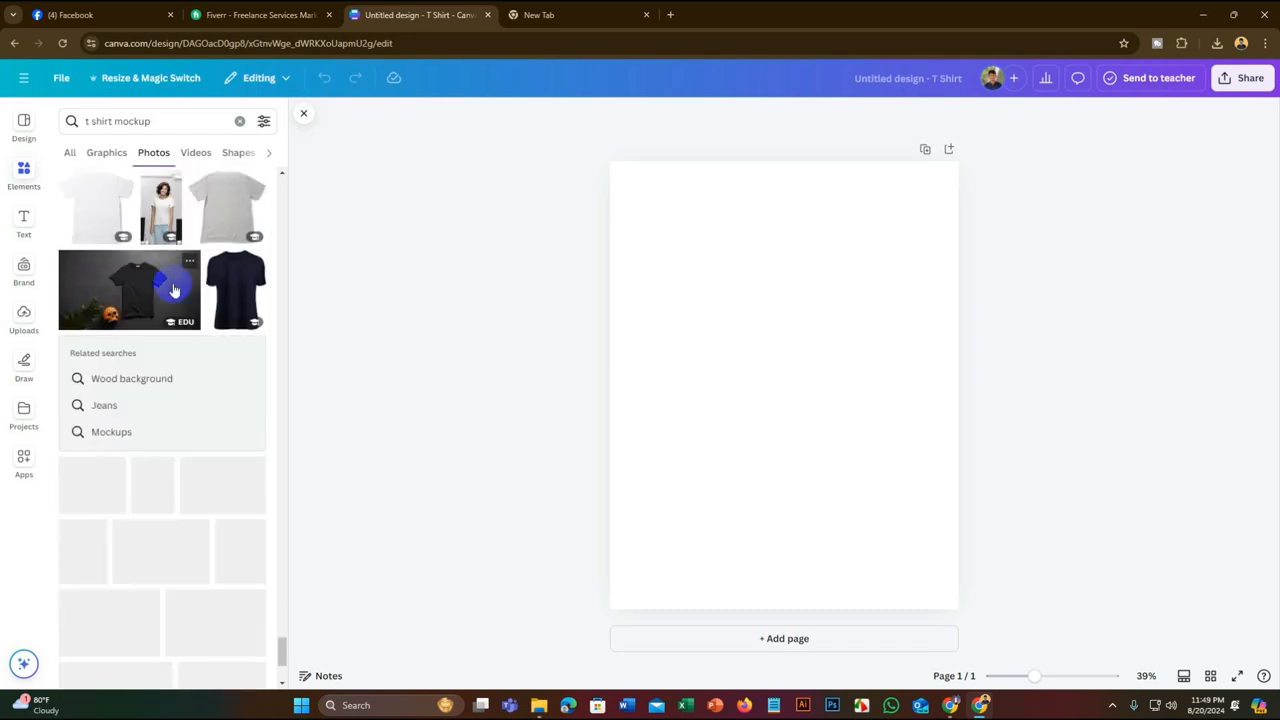
scroll(172, 289, "down", 8)
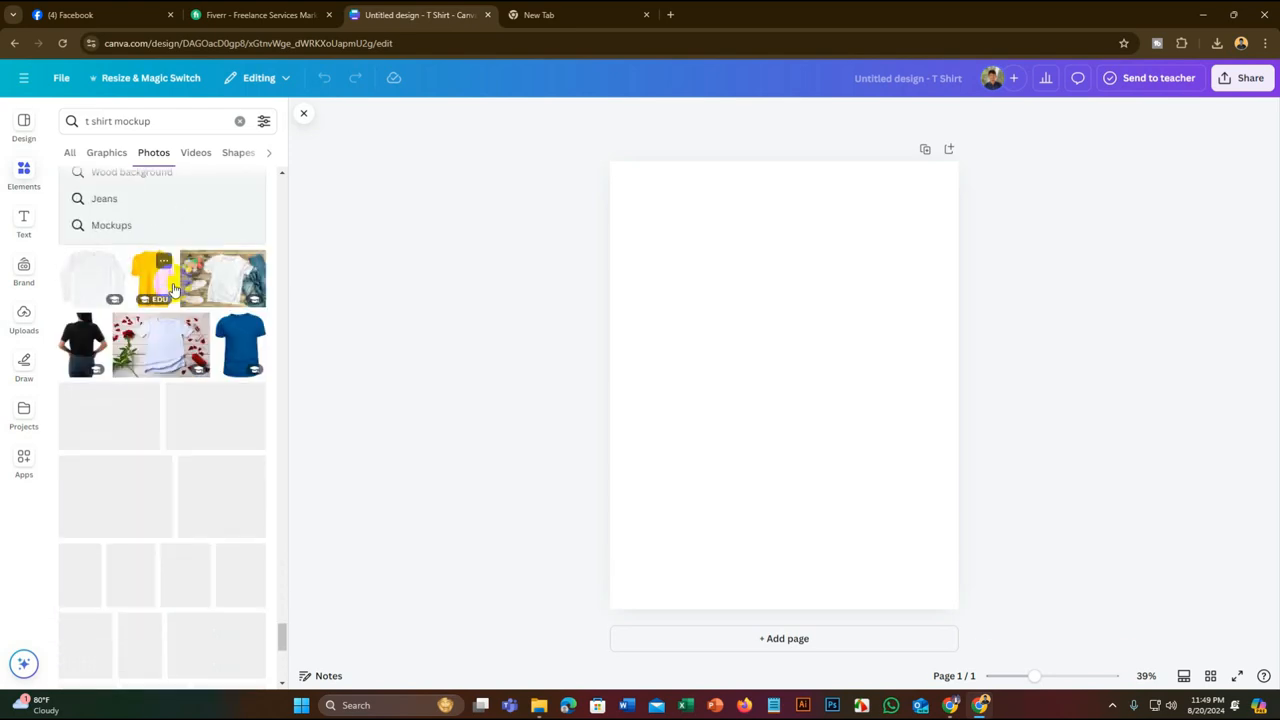
scroll(172, 289, "down", 8)
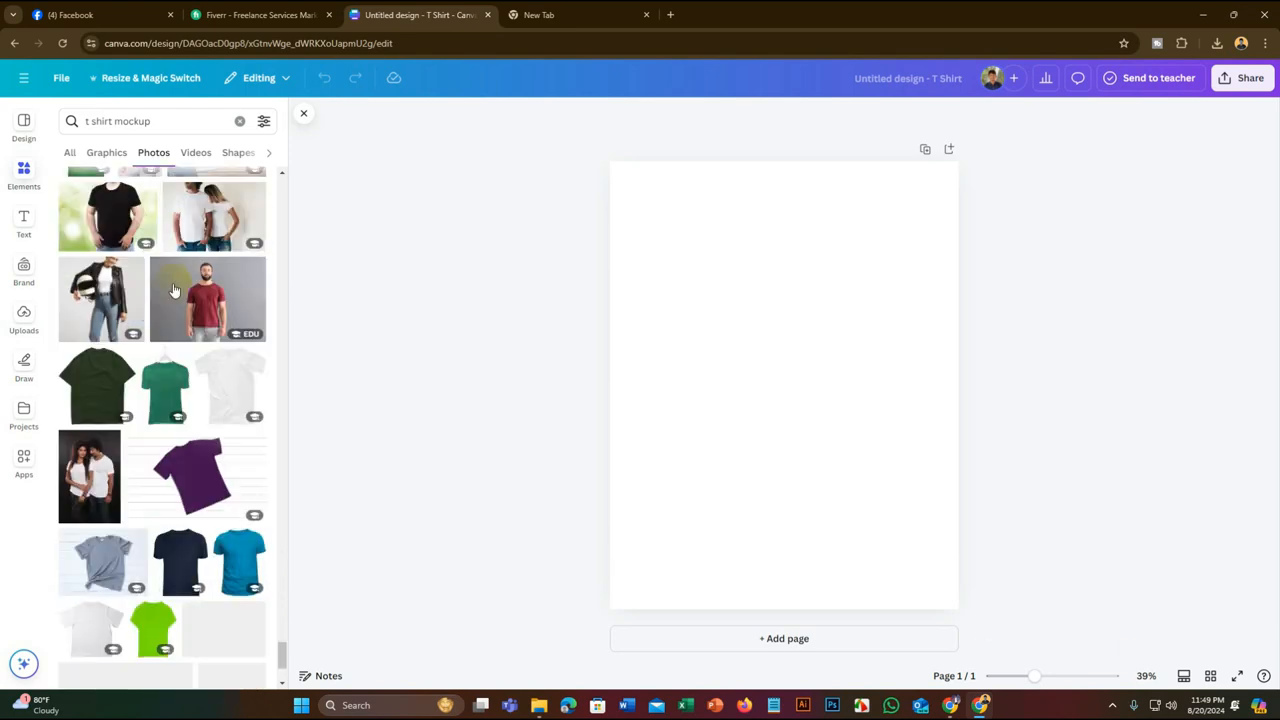
scroll(172, 289, "down", 8)
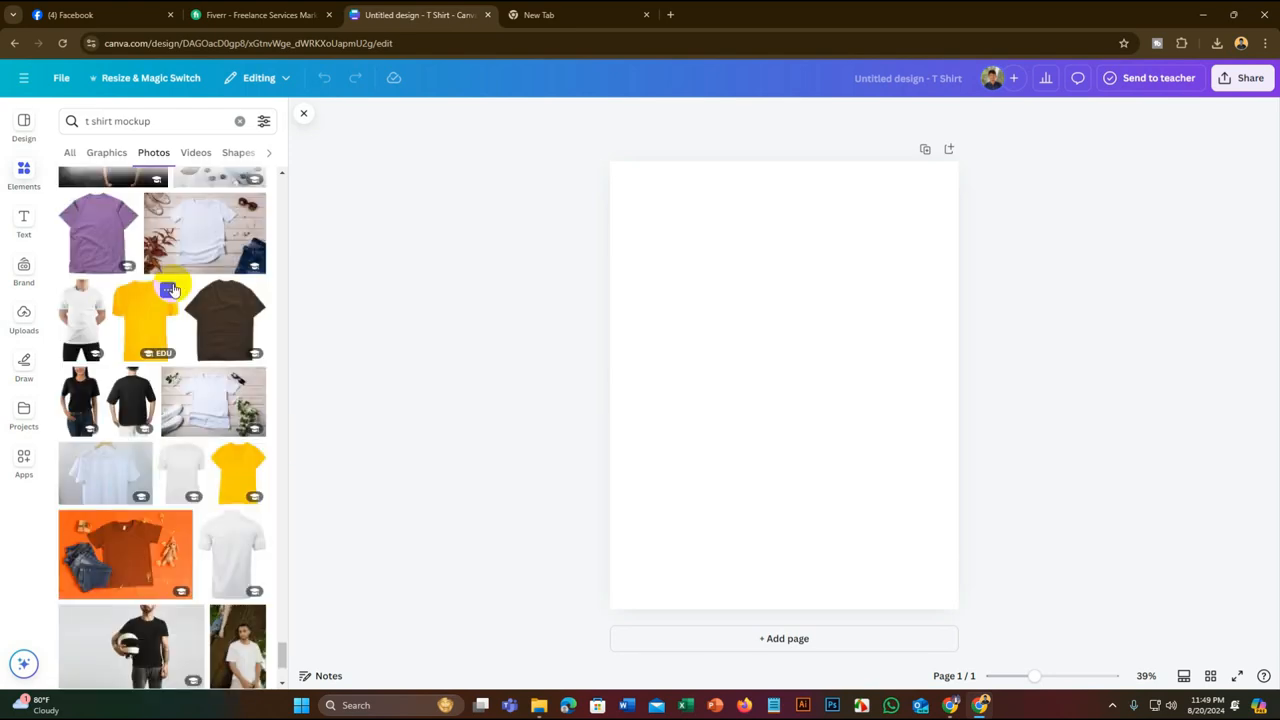
scroll(172, 289, "down", 8)
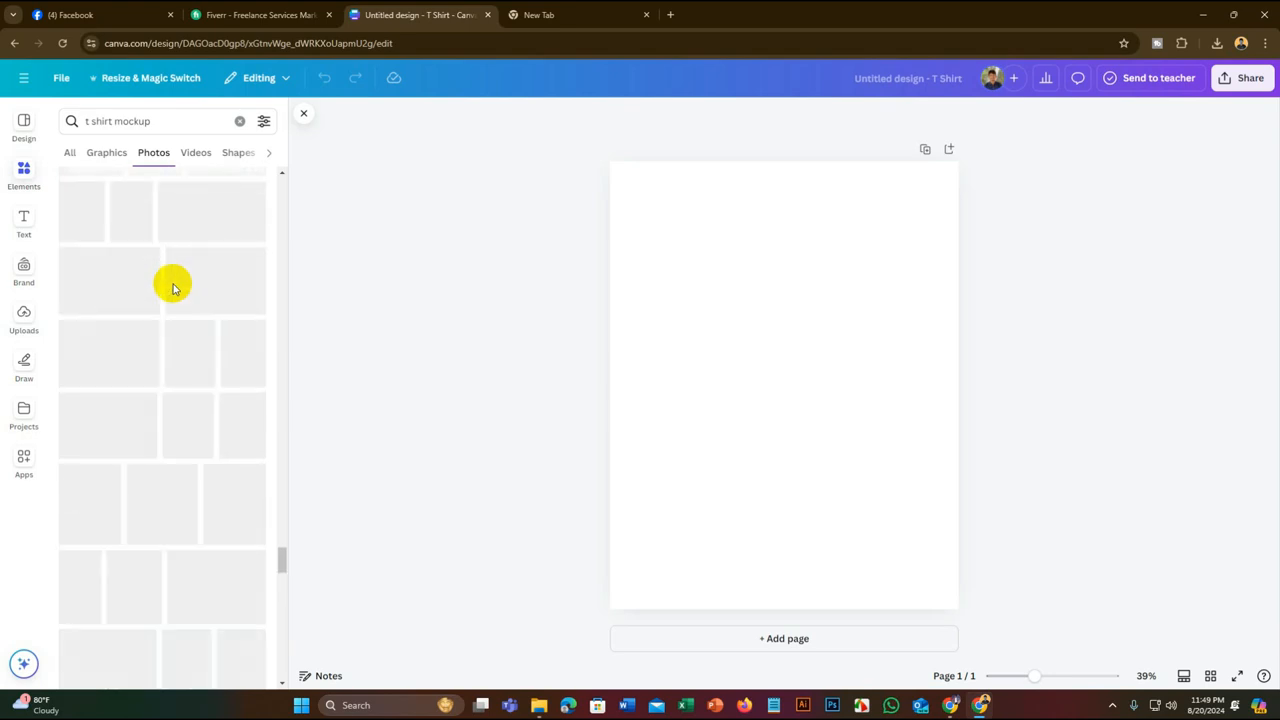
scroll(172, 289, "up", 5)
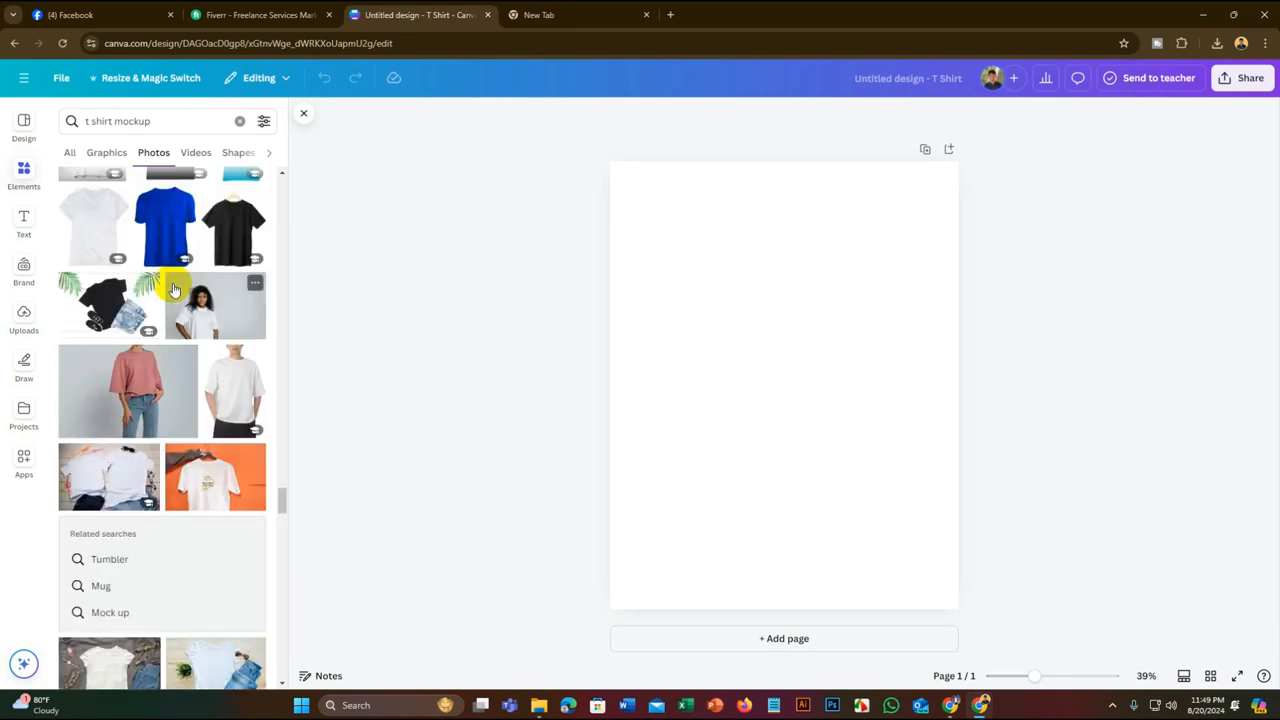
scroll(172, 288, "up", 5)
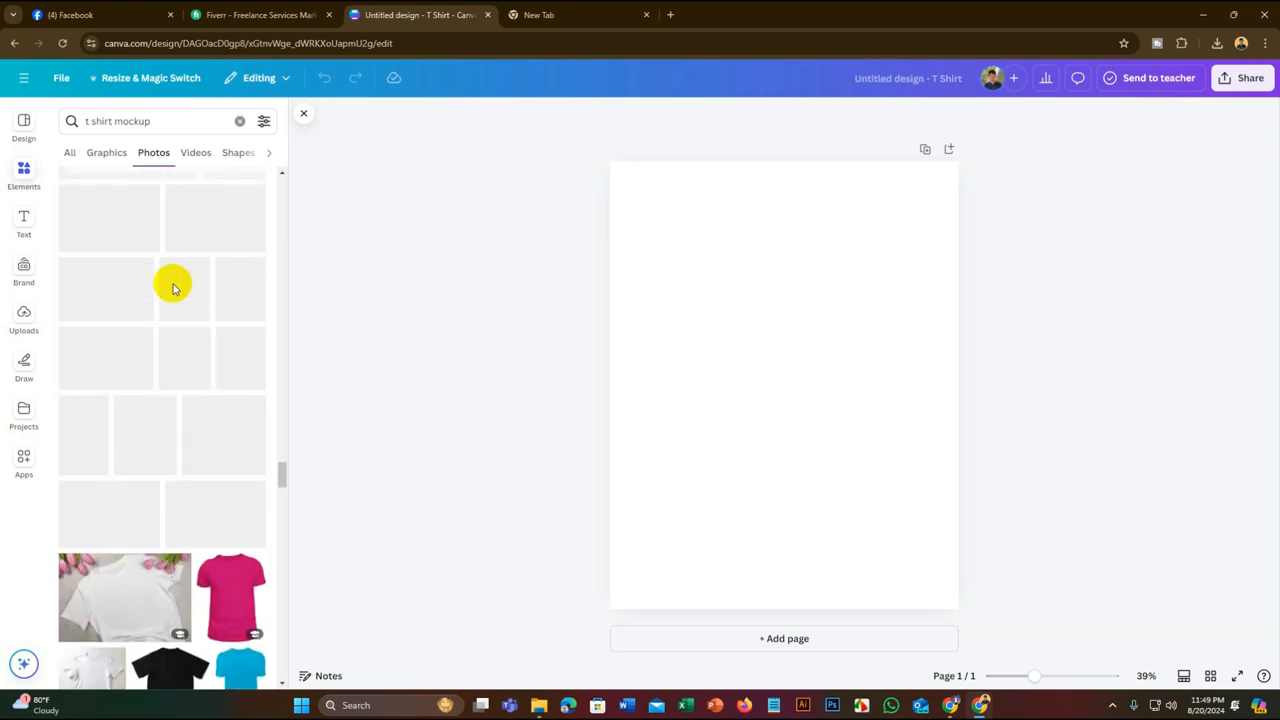
scroll(172, 288, "up", 6)
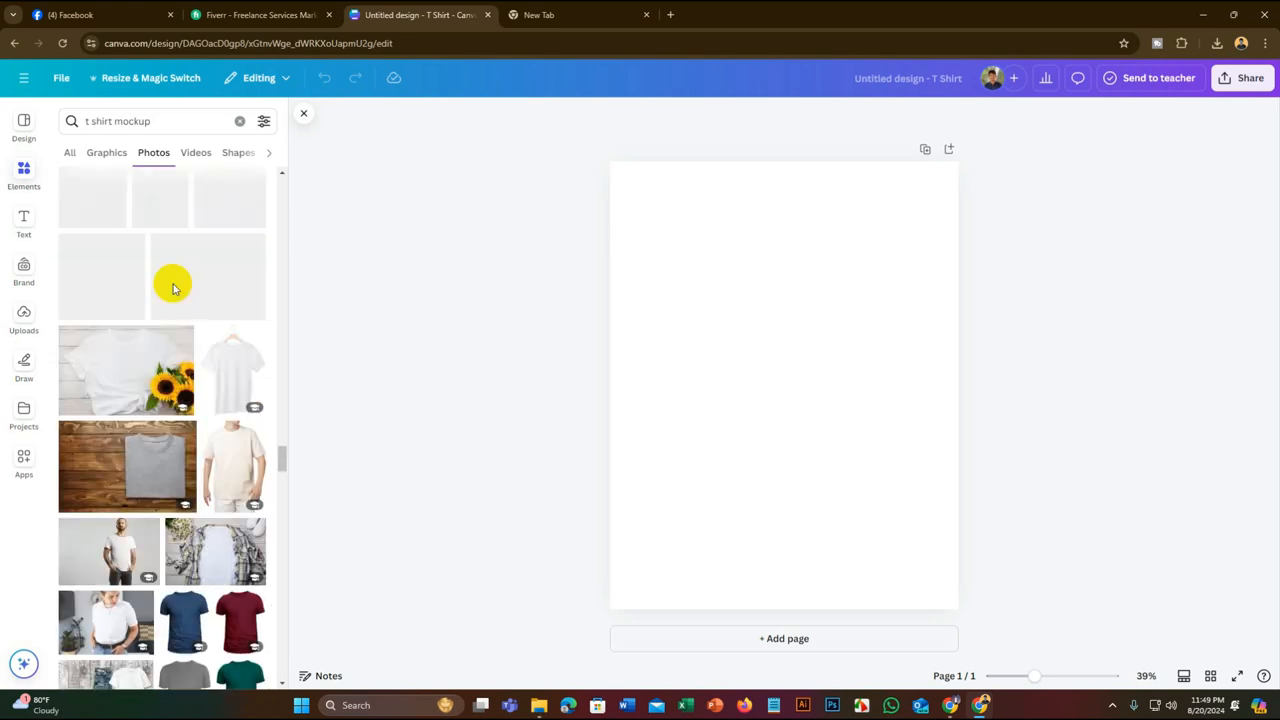
scroll(172, 288, "up", 3)
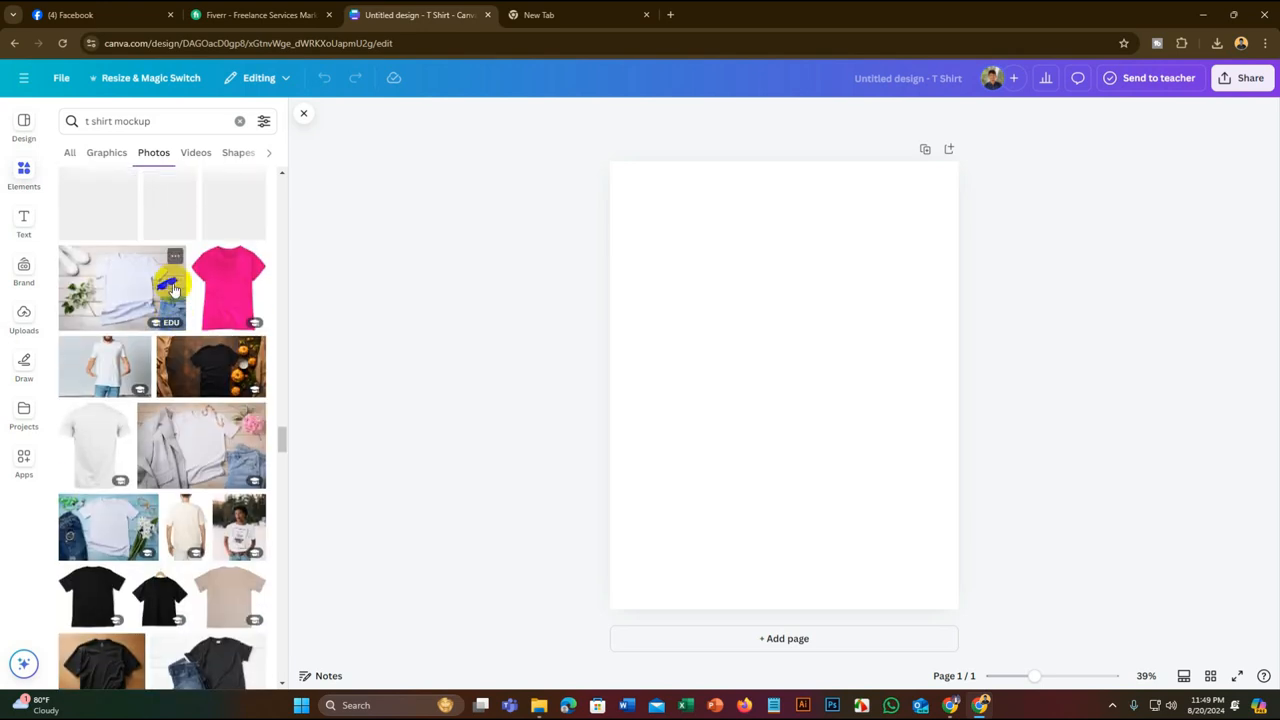
scroll(172, 298, "up", 8)
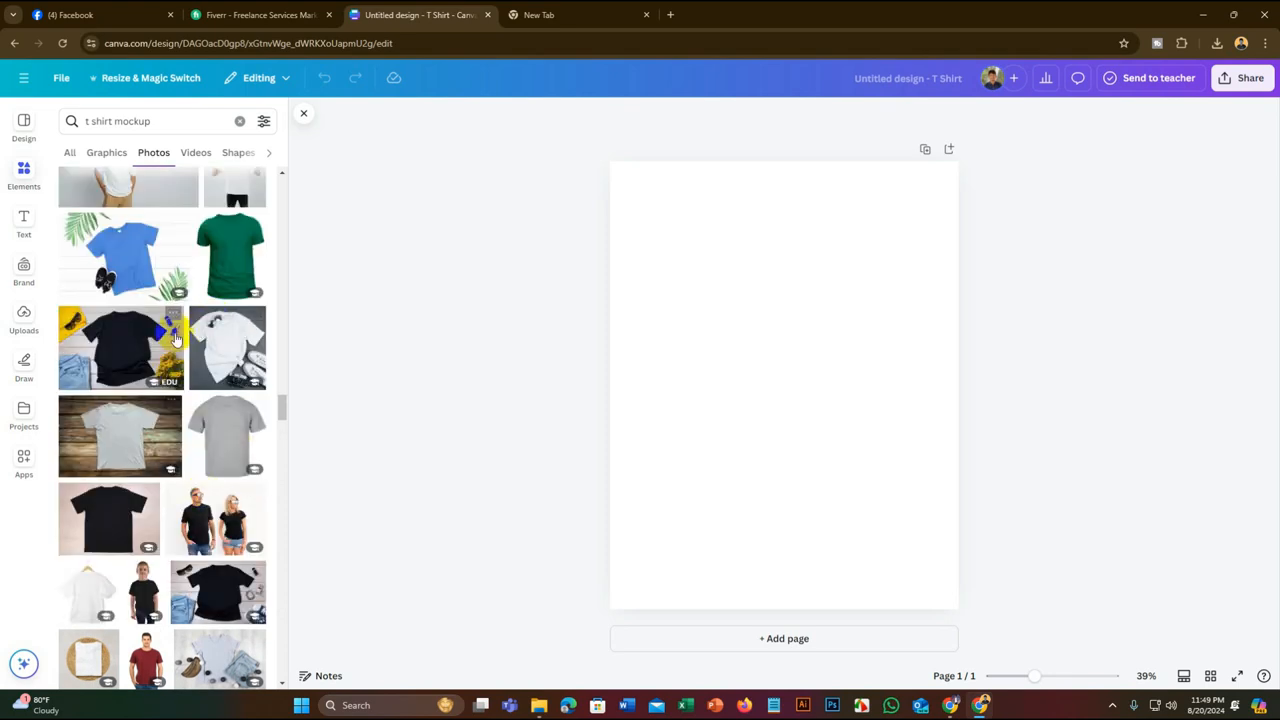
scroll(175, 338, "up", 5)
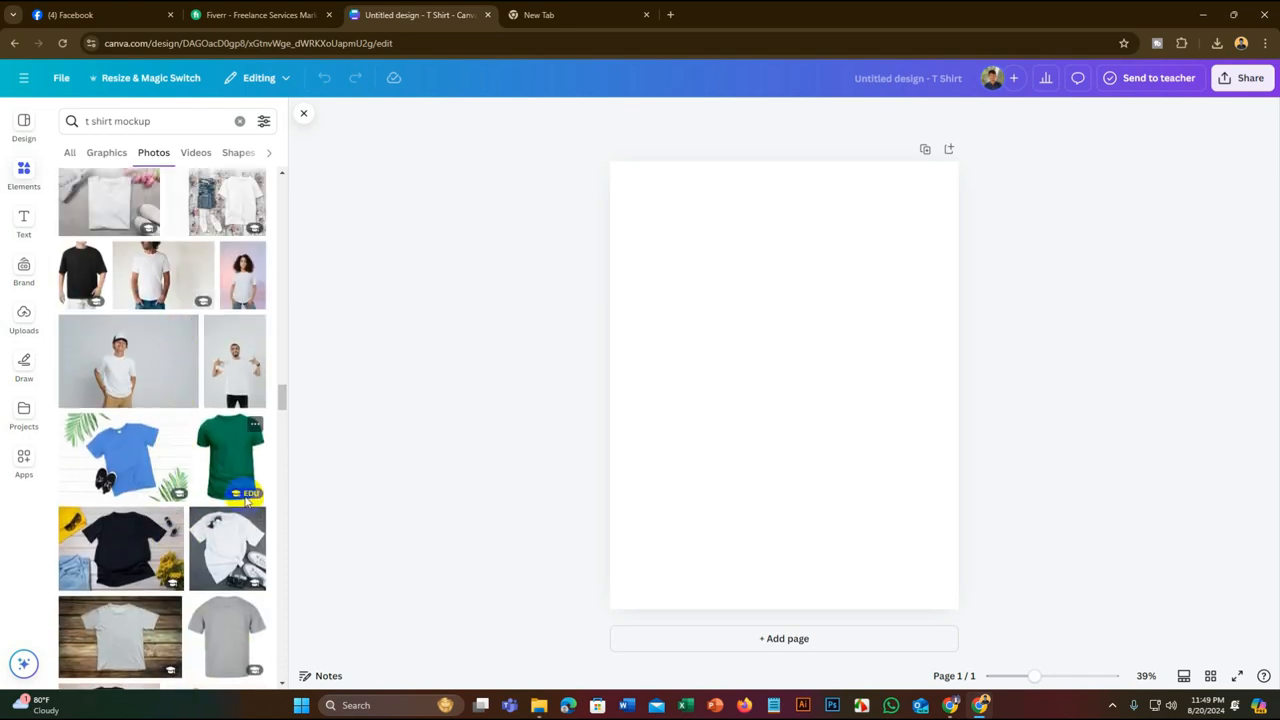
scroll(175, 447, "up", 4)
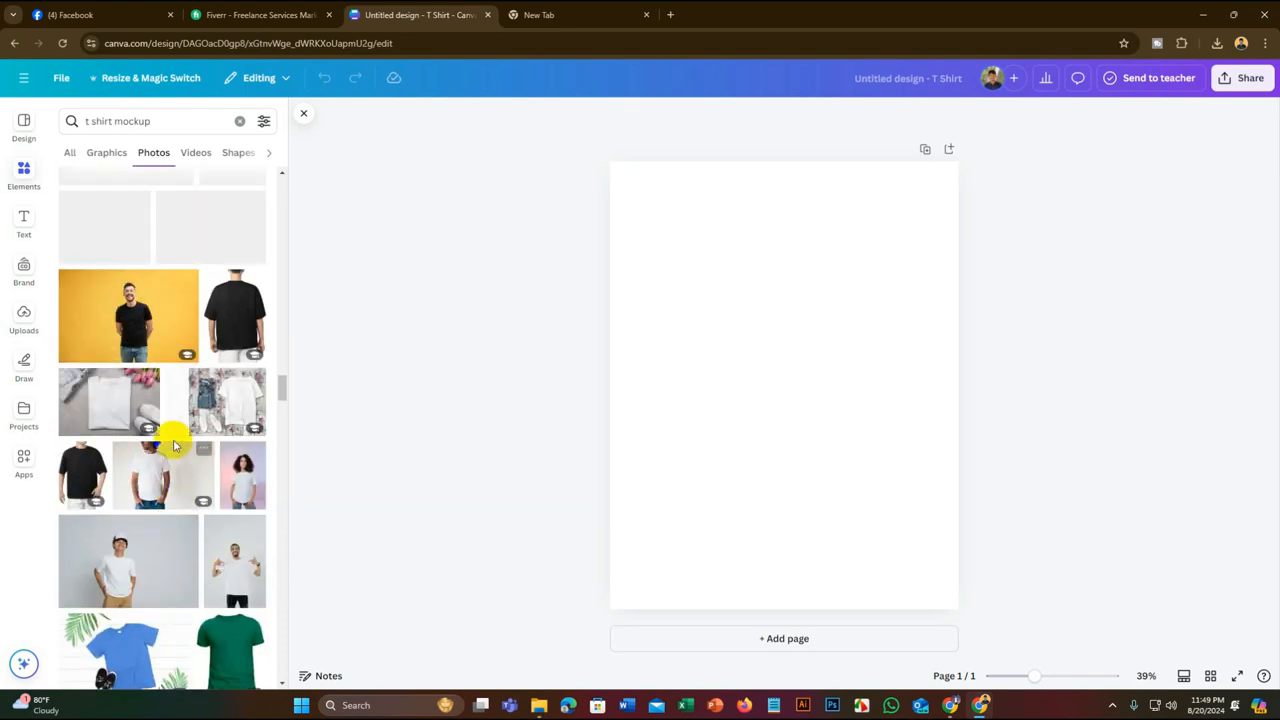
scroll(166, 388, "up", 5)
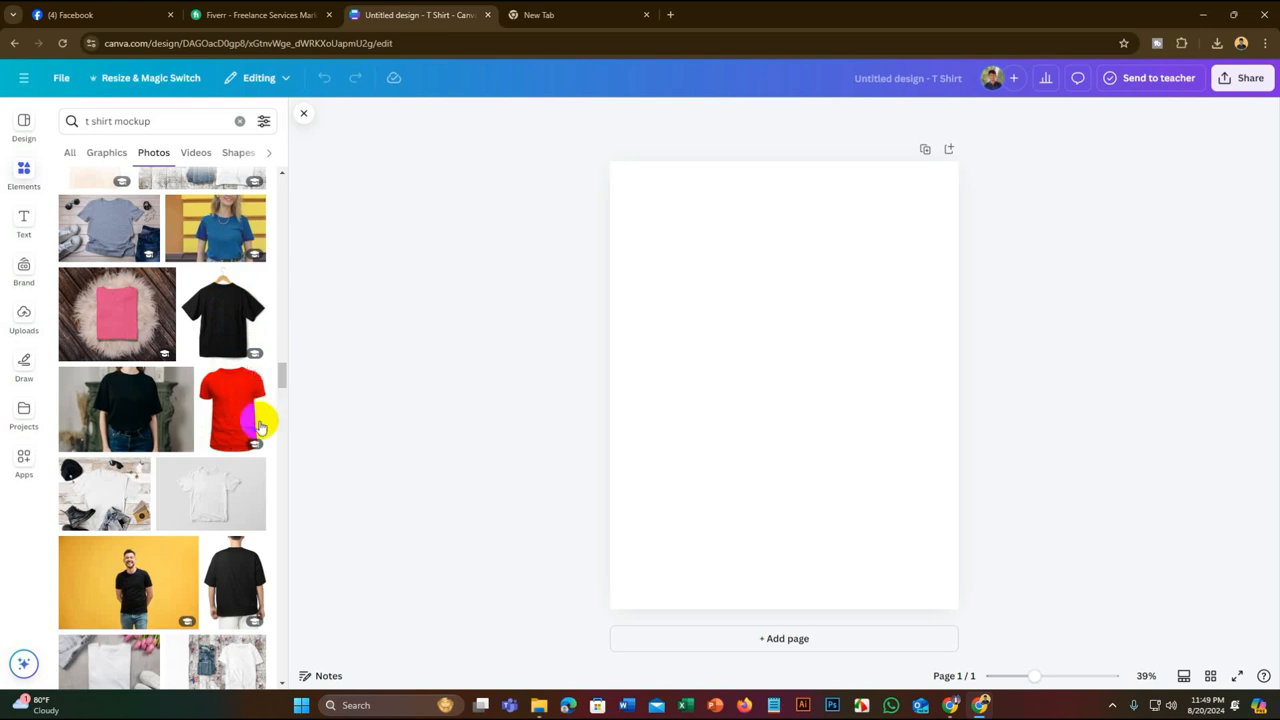
left_click(106, 421)
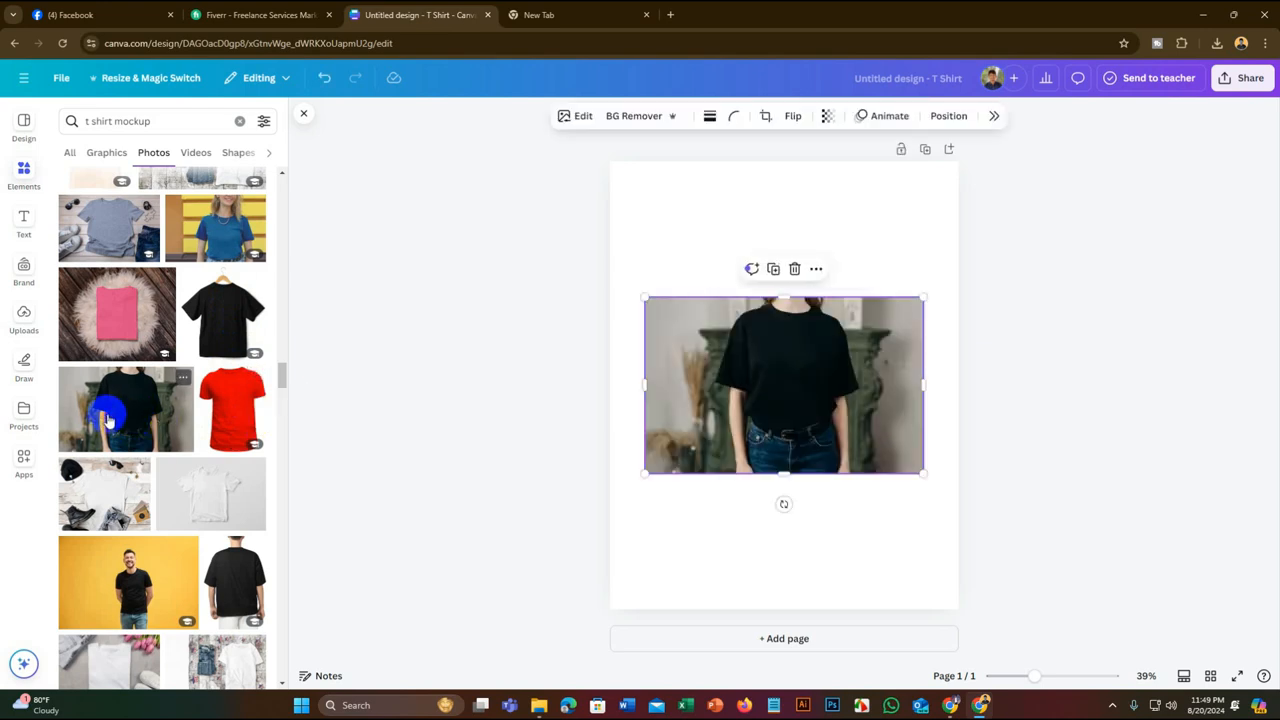
right_click(816, 401)
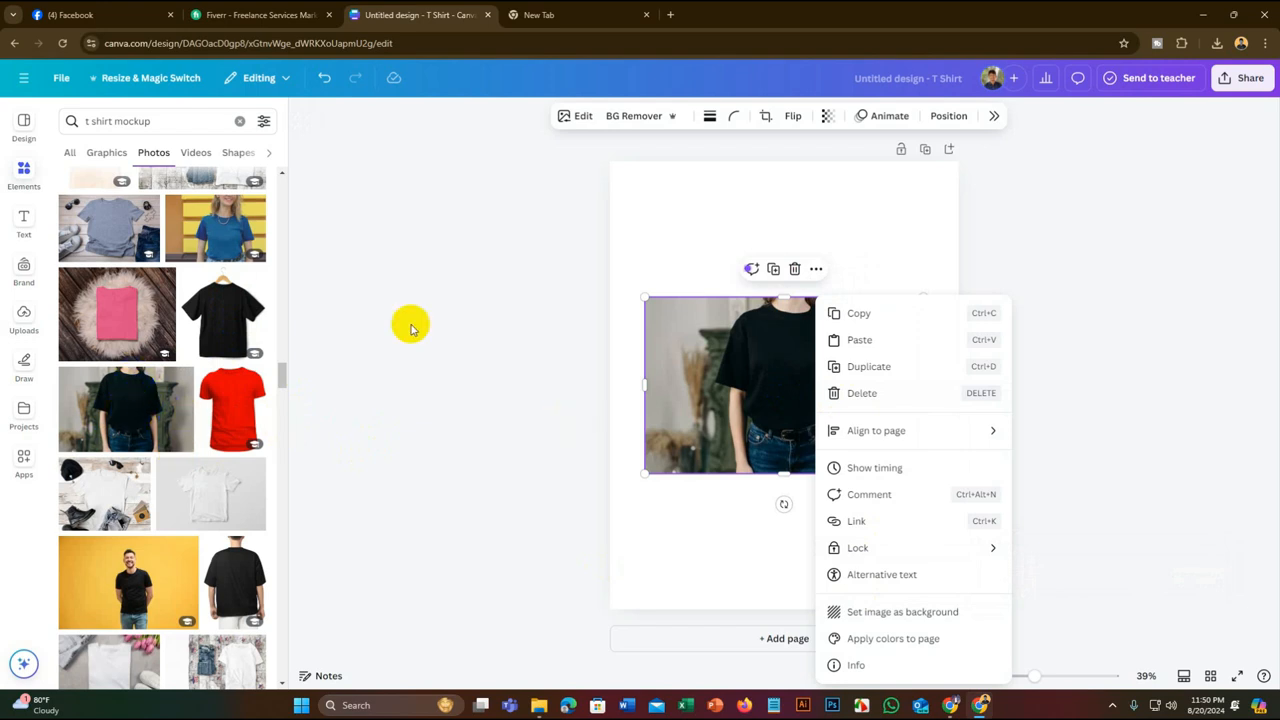
left_click(685, 345)
key("Delete")
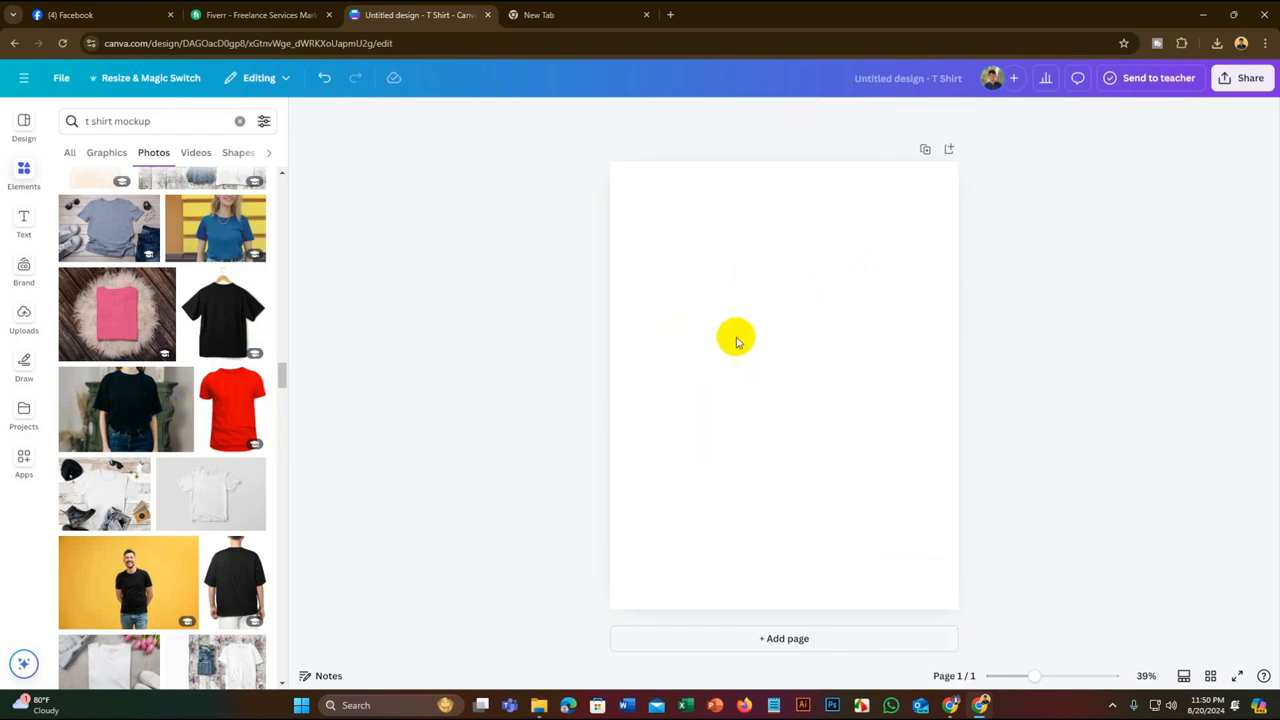
Browse the remaining T-shirt mockup photos for another shirt to use on the blank page
scroll(196, 440, "down", 1)
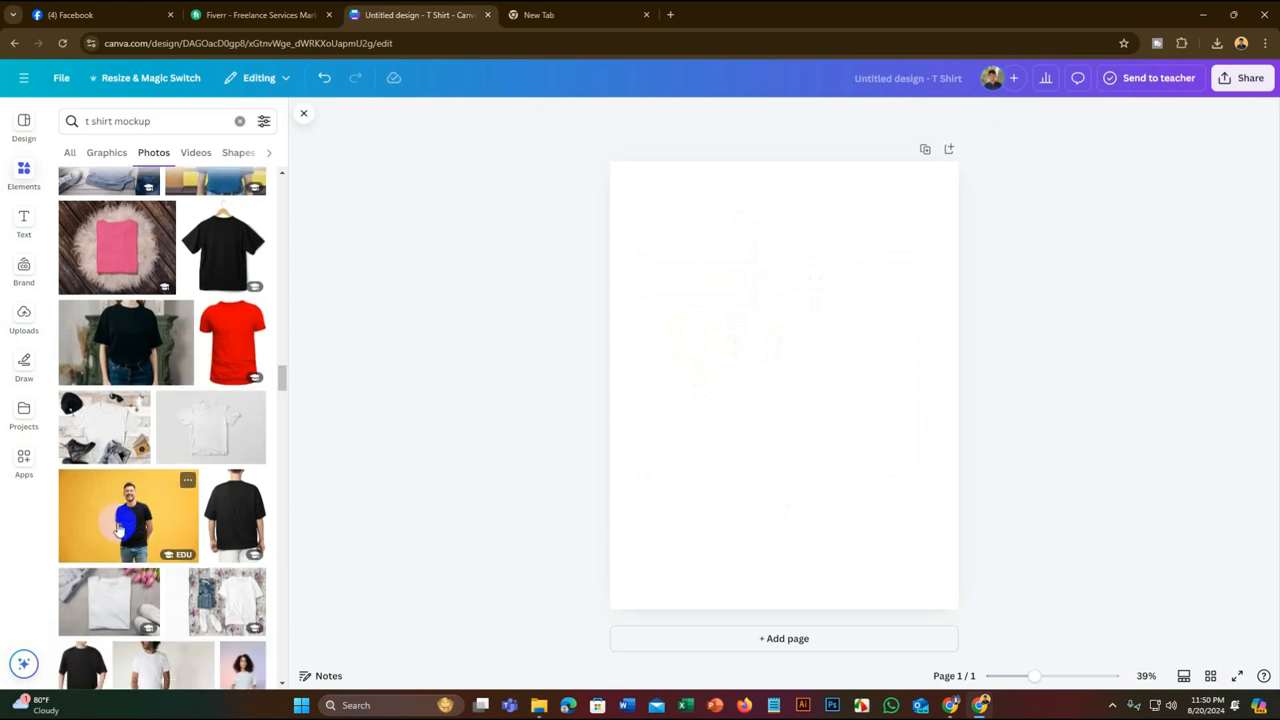
scroll(118, 522, "down", 3)
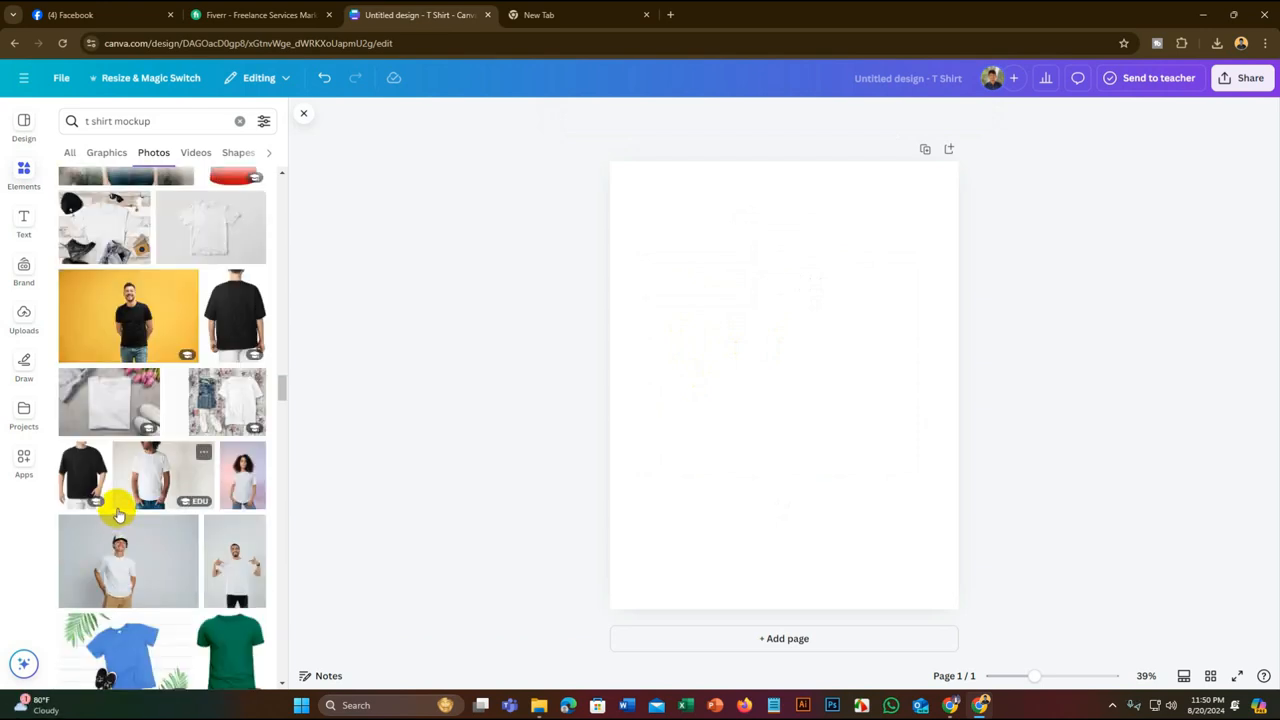
scroll(118, 514, "down", 3)
scroll(140, 450, "up", 3)
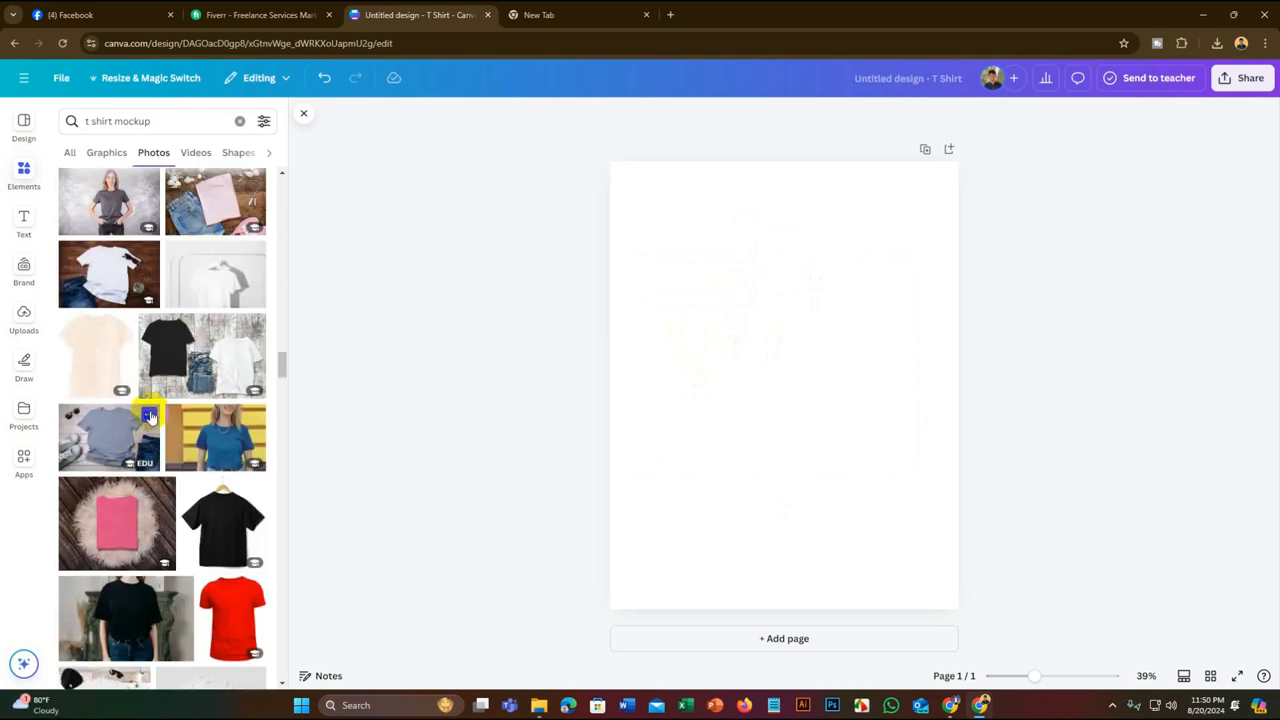
scroll(150, 415, "up", 4)
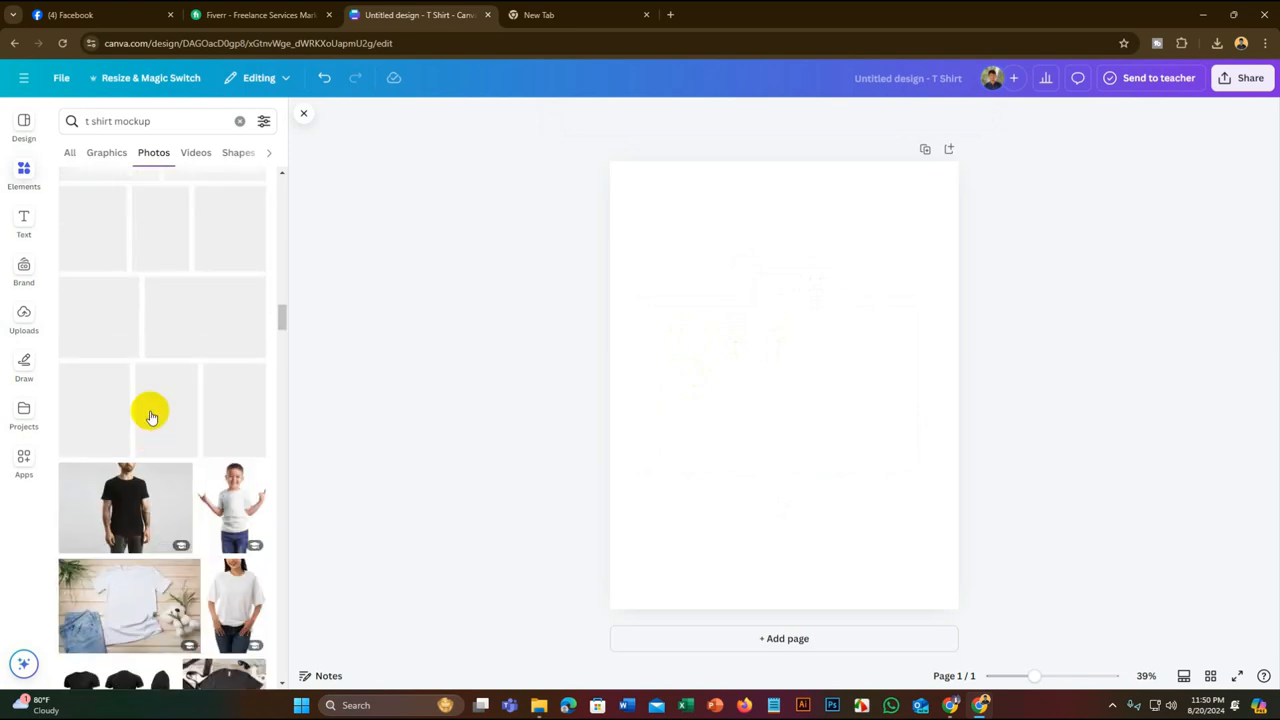
scroll(150, 415, "up", 5)
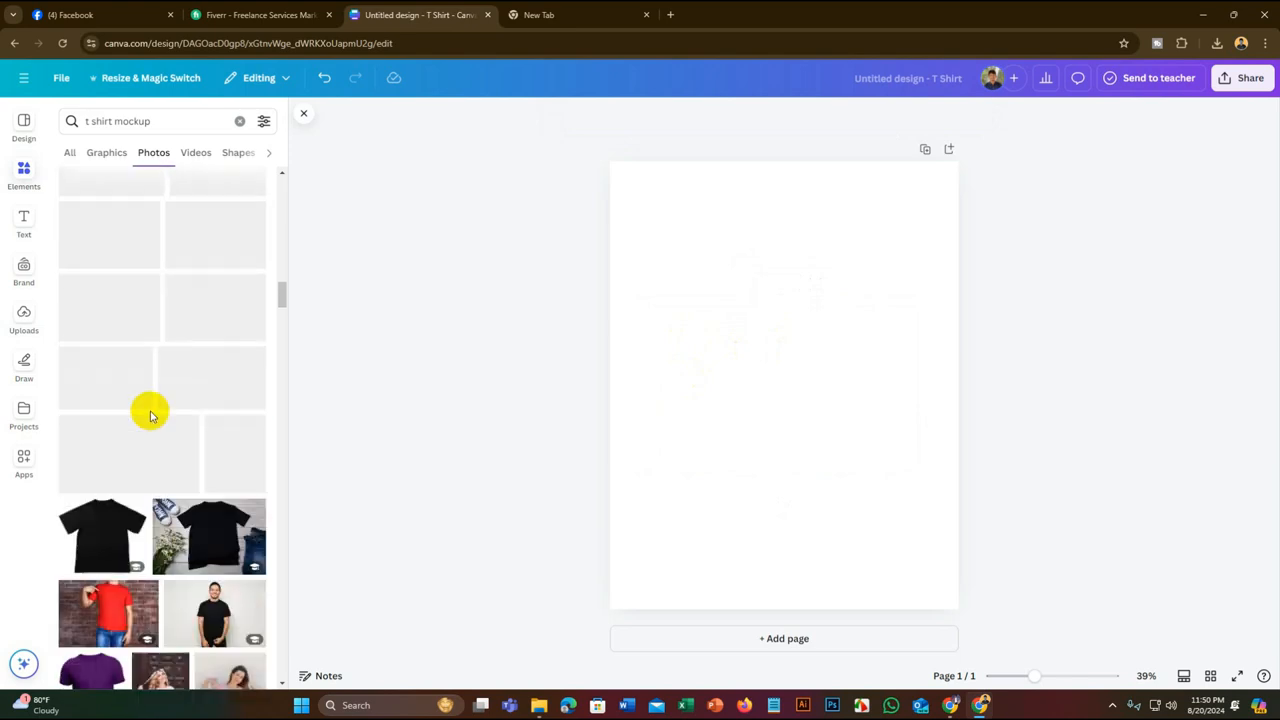
scroll(150, 415, "up", 5)
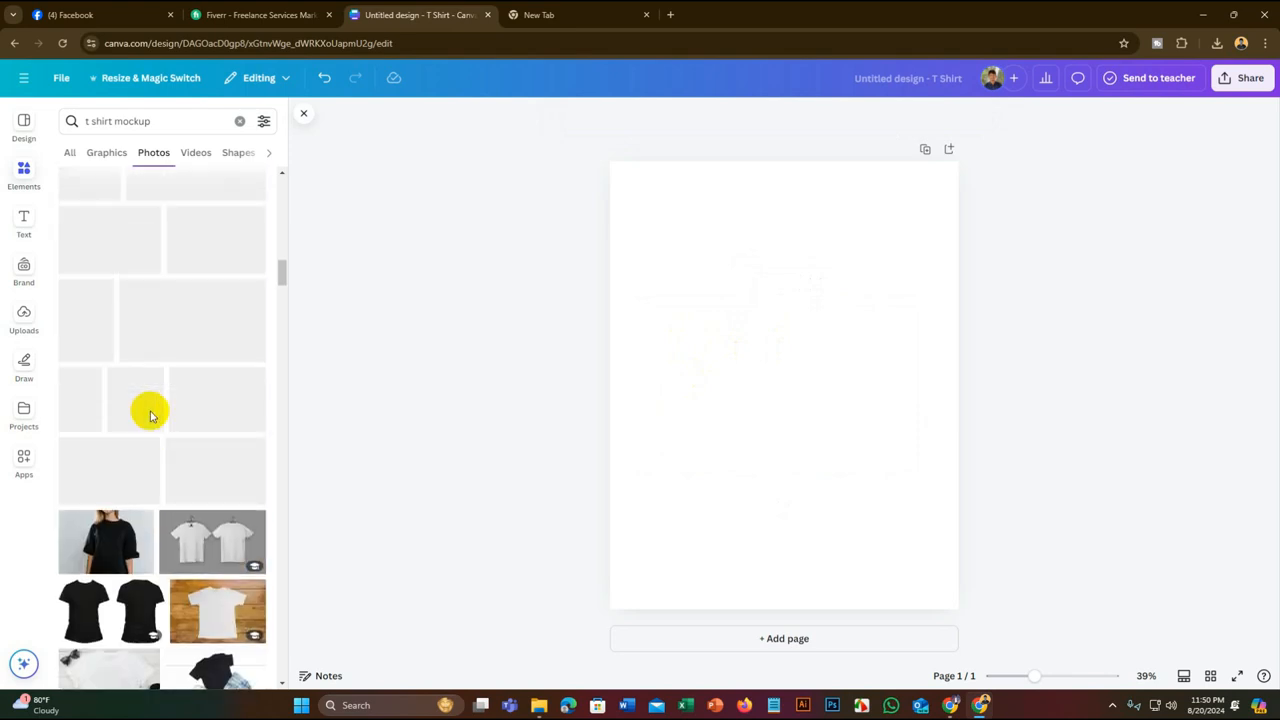
scroll(150, 415, "up", 2)
left_click(150, 415)
scroll(150, 415, "up", 6)
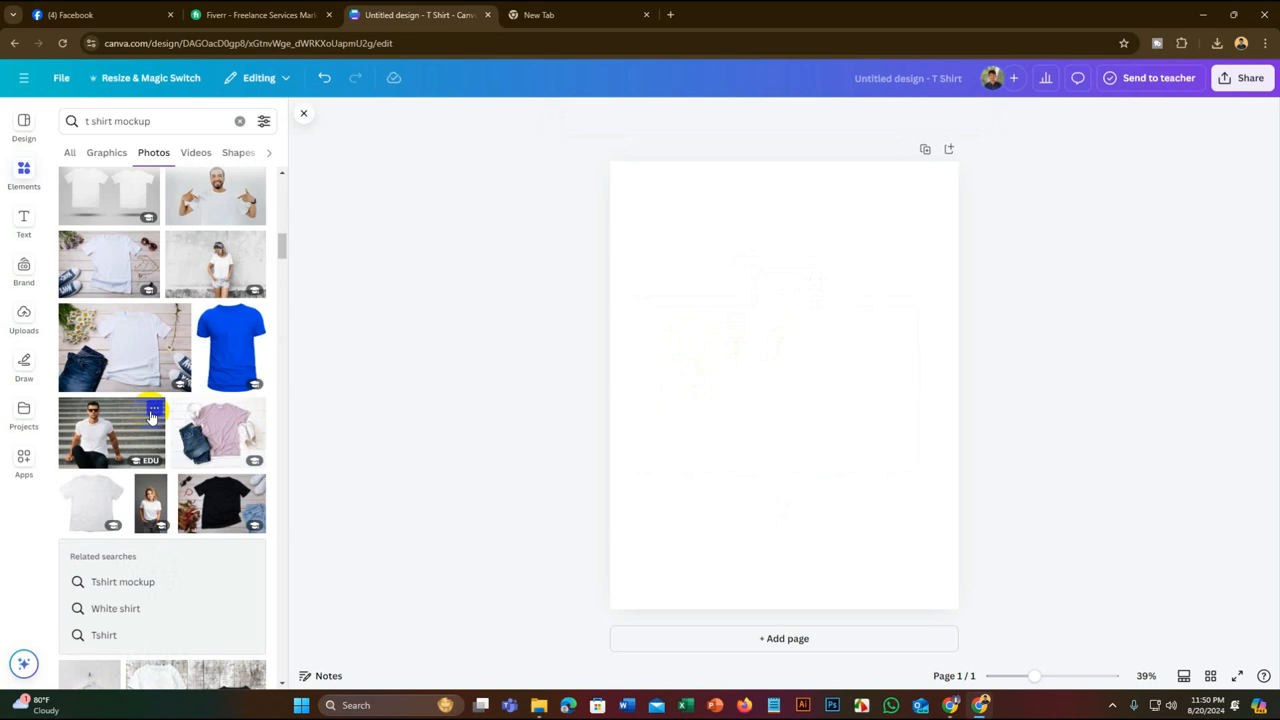
scroll(151, 412, "up", 3)
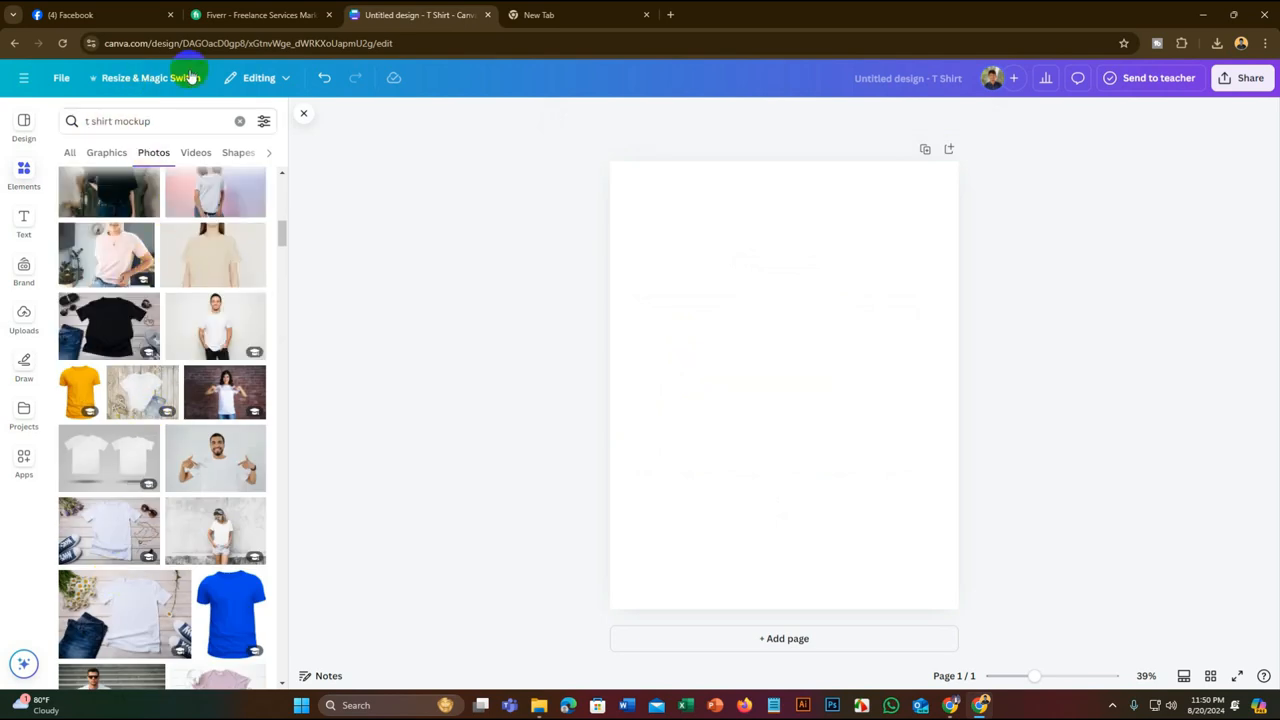
Narrow the photo search to "black t shirt mockup"
left_click(90, 121)
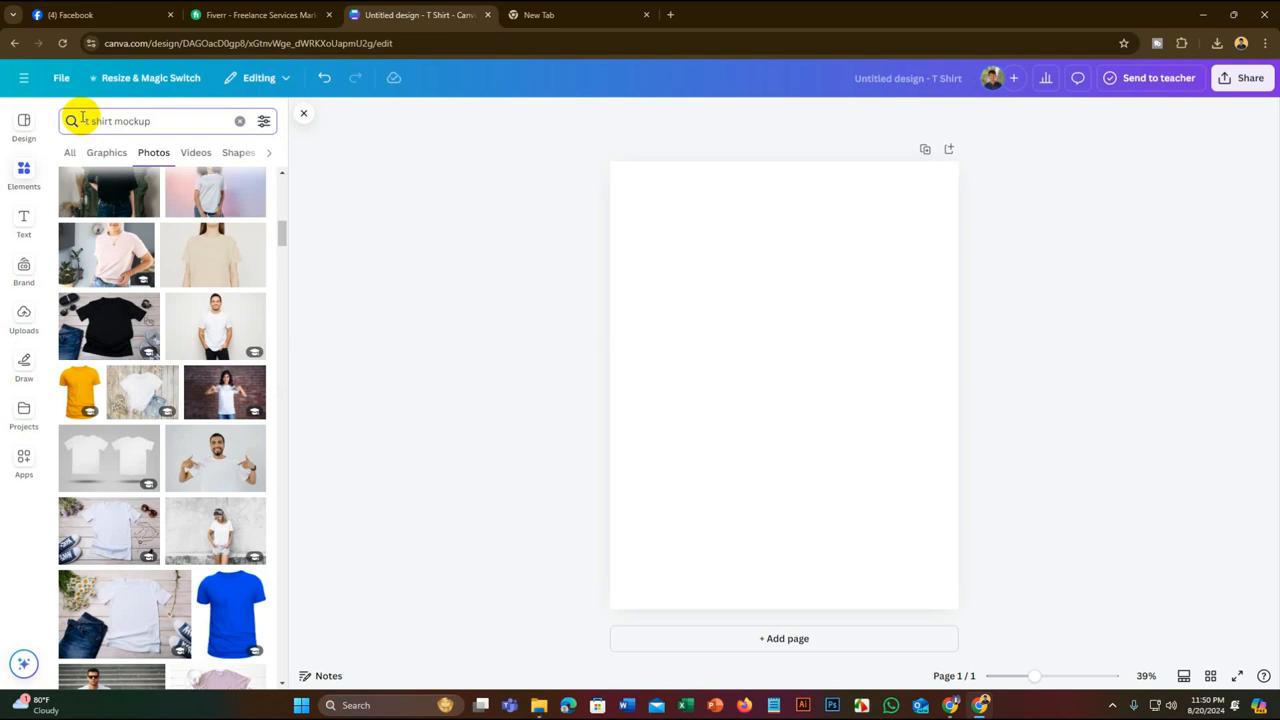
type("bla")
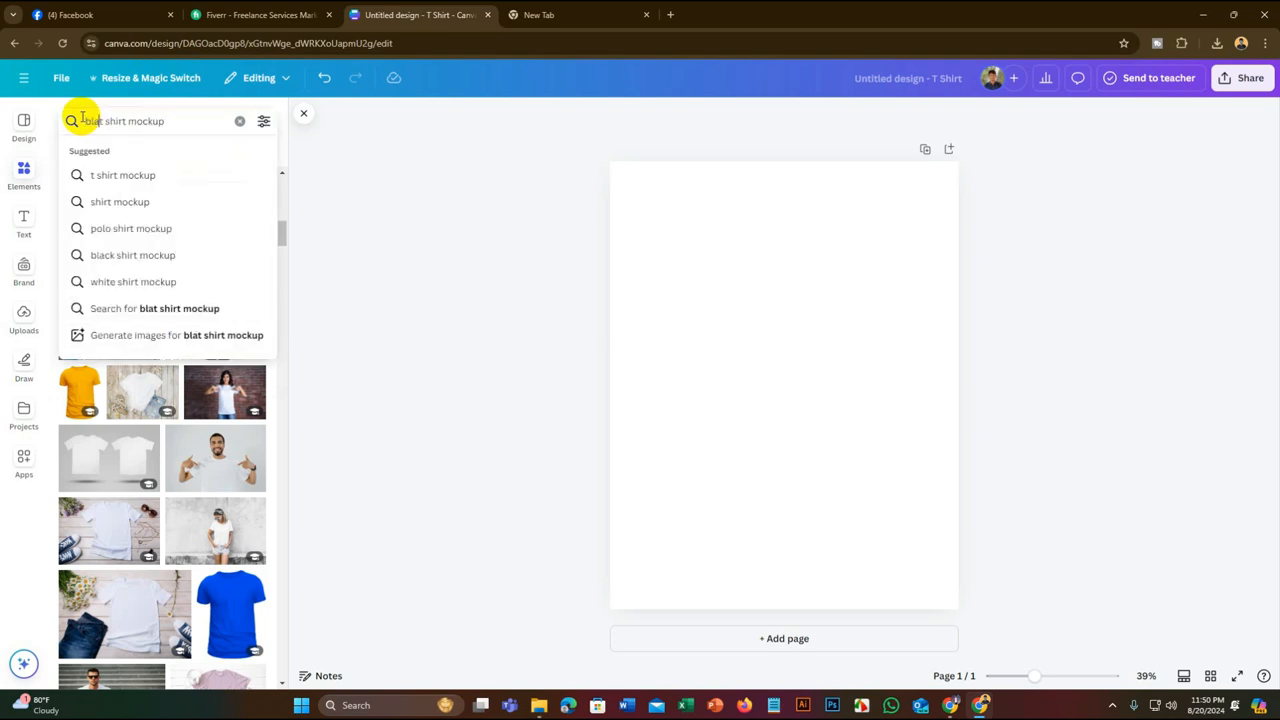
type("ck")
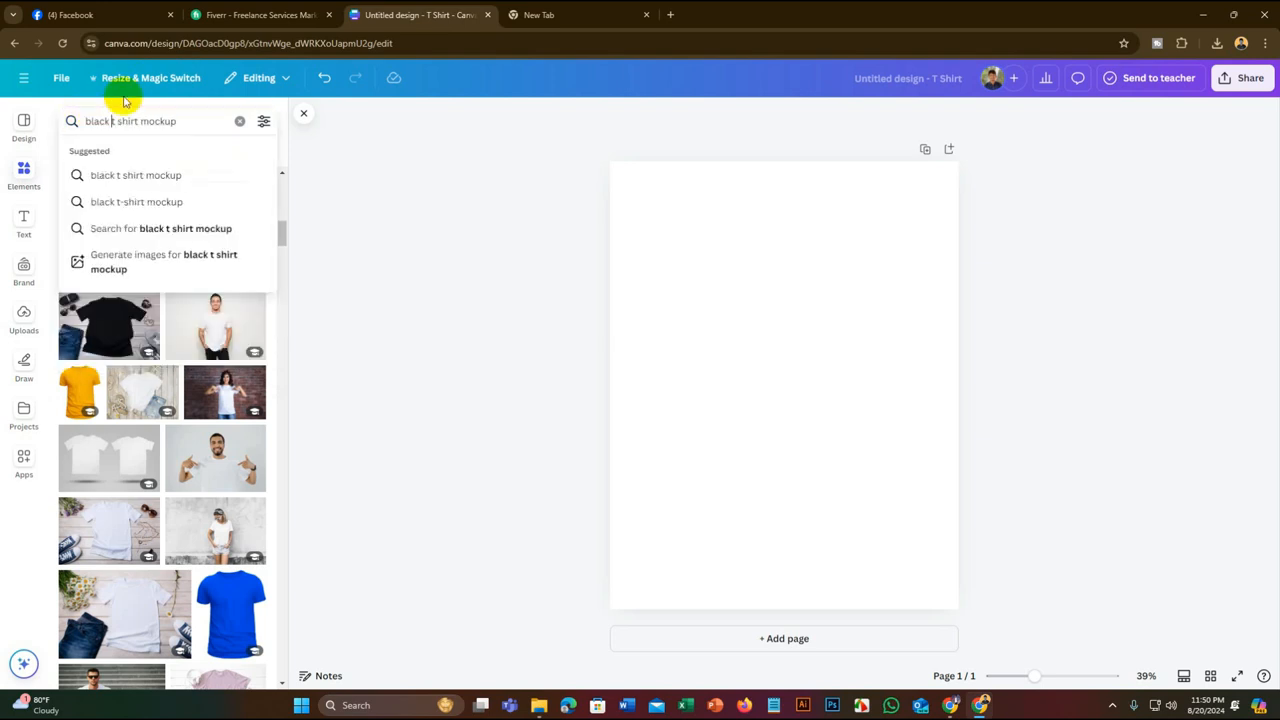
left_click(178, 172)
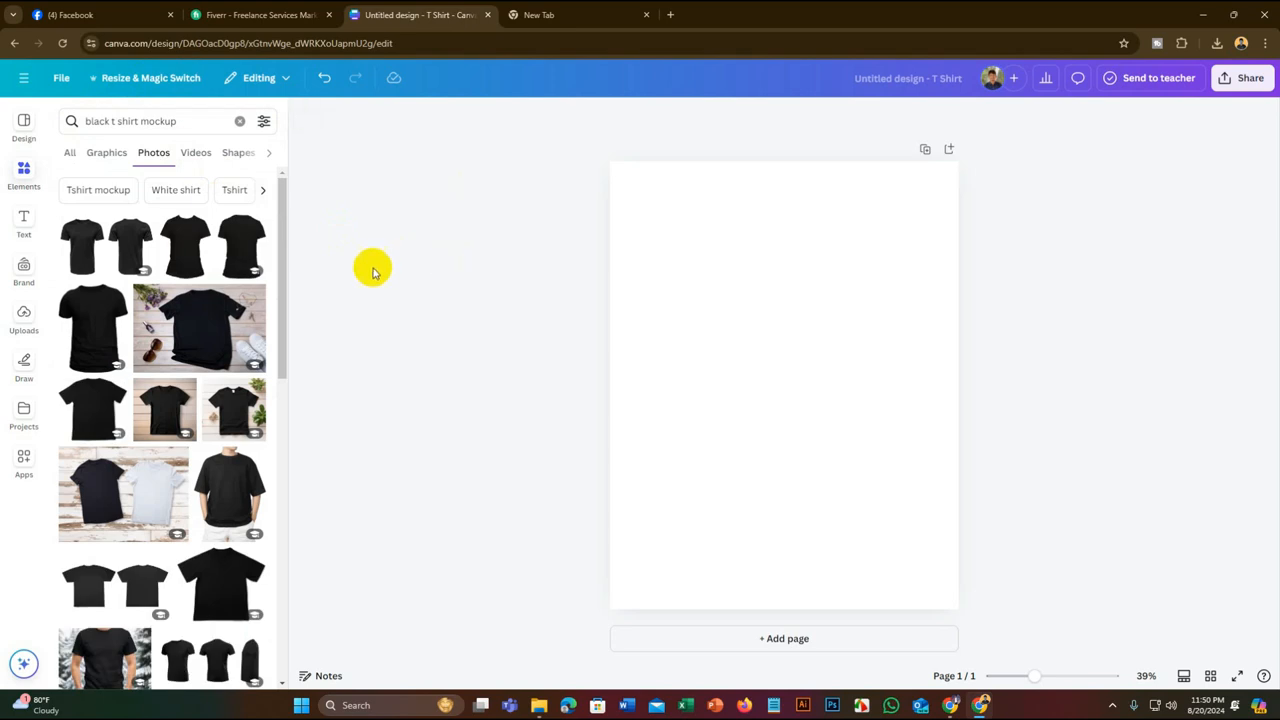
Browse the black T-shirt mockup photos and place the hanging shirt with jack-o'-lantern pumpkins and wooden wall on the first page
scroll(149, 251, "down", 4)
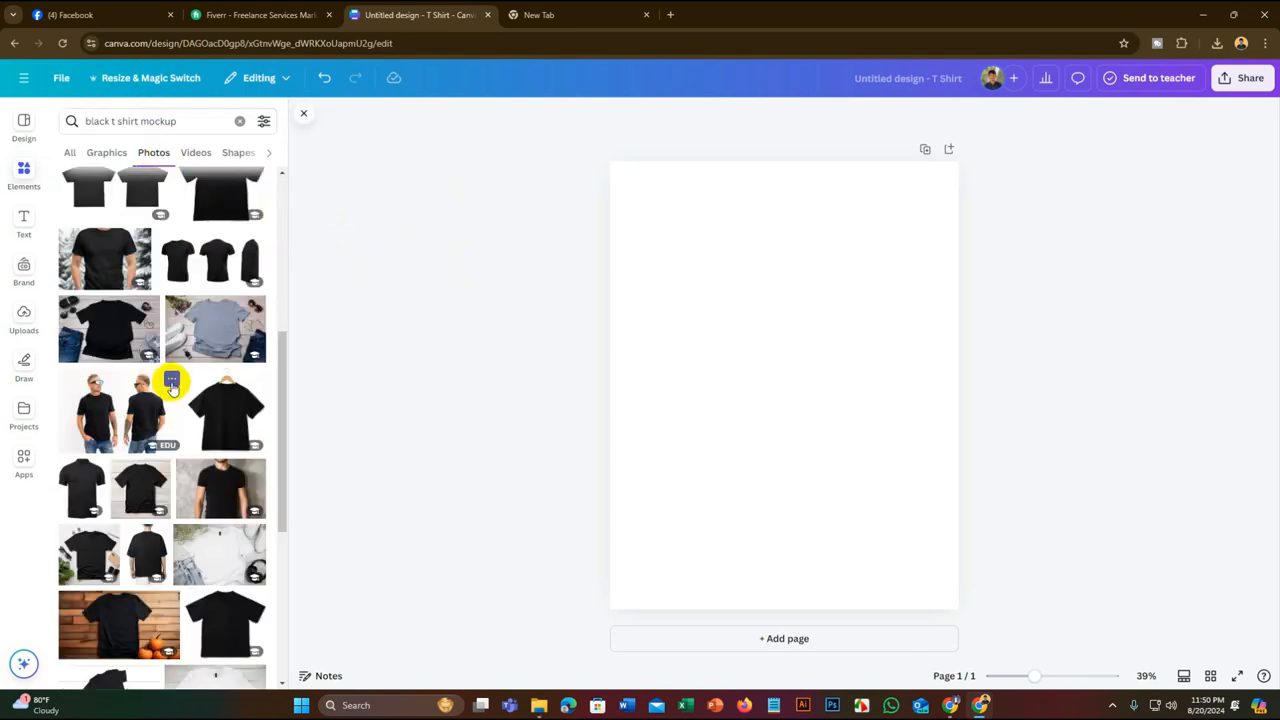
scroll(172, 388, "down", 6)
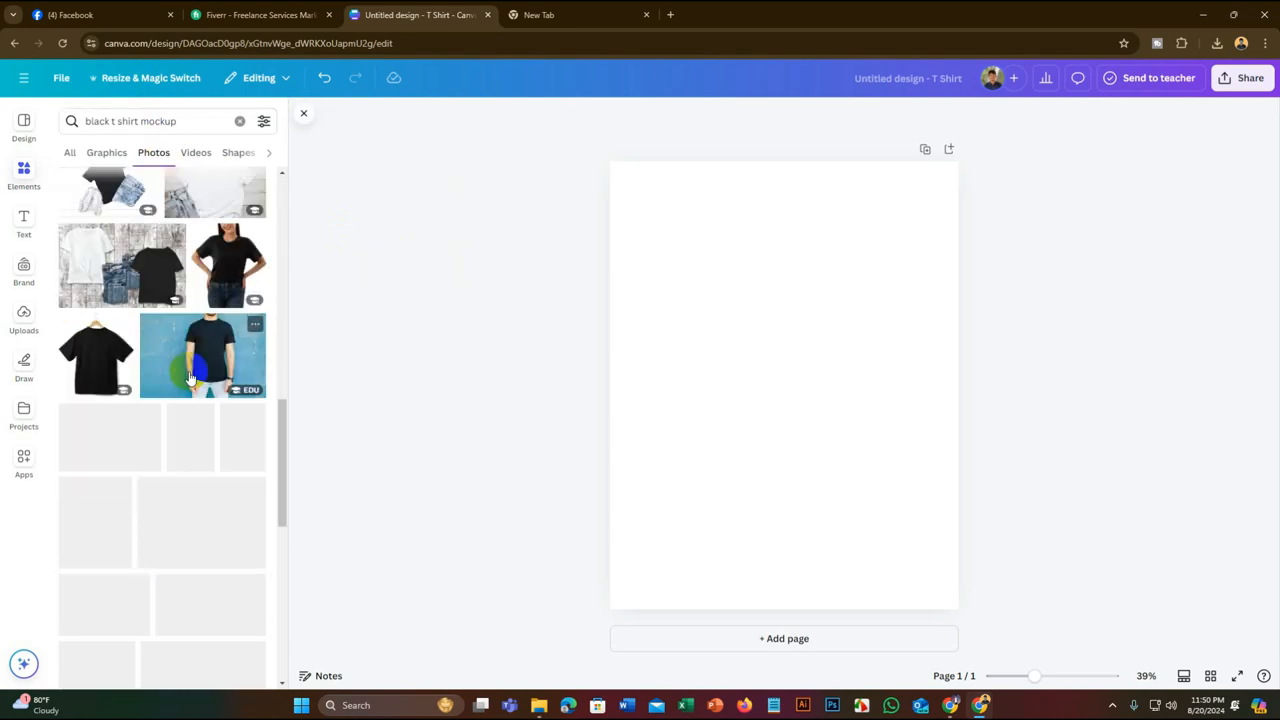
scroll(191, 378, "down", 5)
scroll(193, 380, "down", 6)
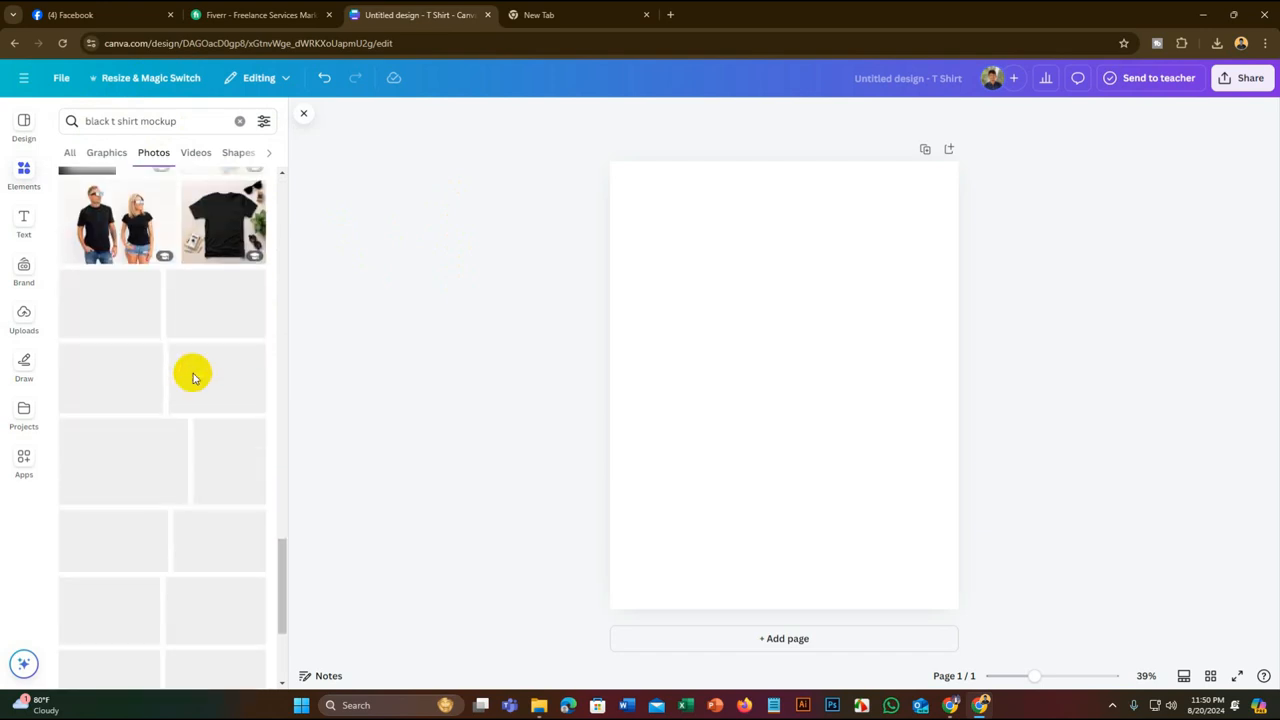
scroll(193, 376, "down", 5)
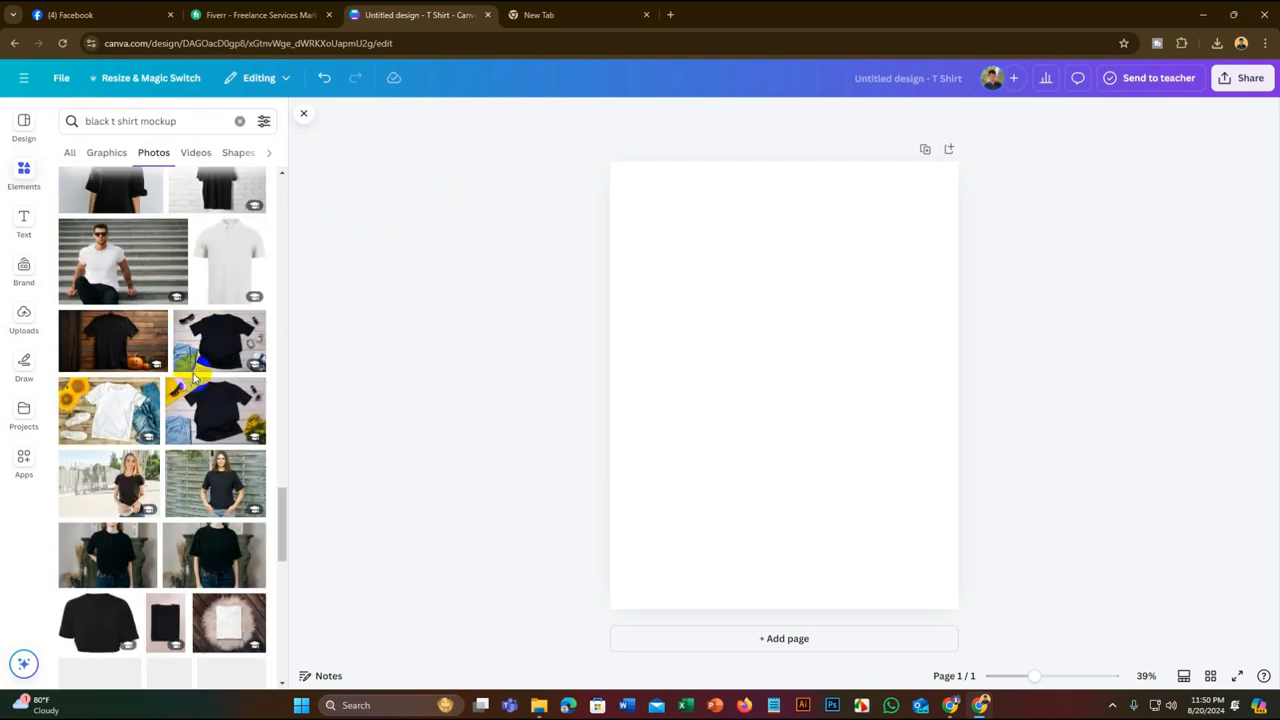
scroll(193, 376, "down", 2)
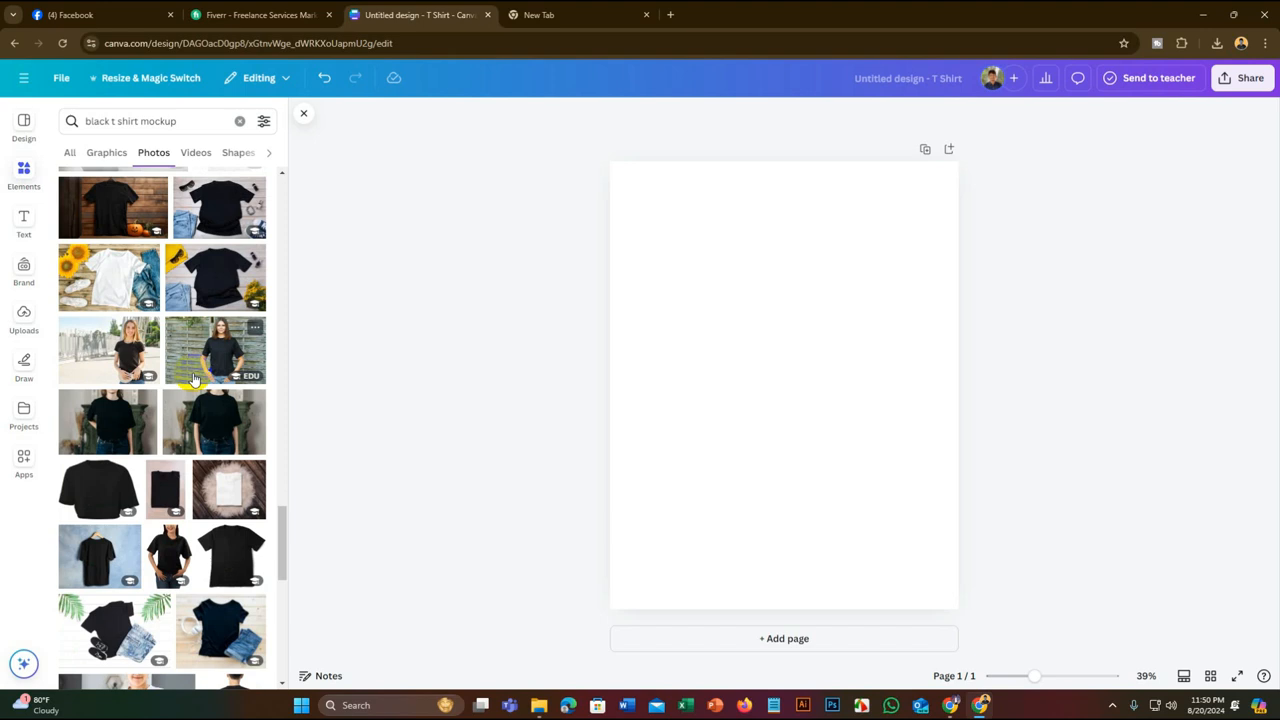
left_click(122, 224)
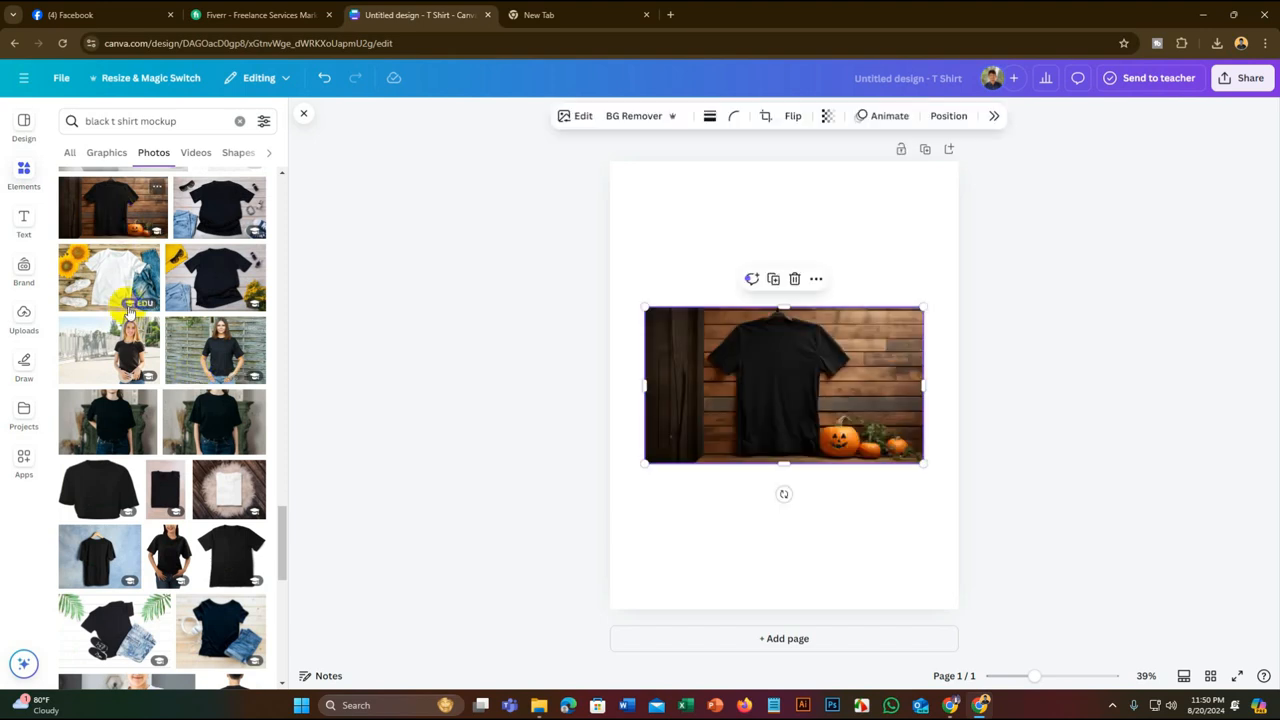
Add a second page and place the black T-shirt photo with pine cones and fir branches on it
left_click(718, 645)
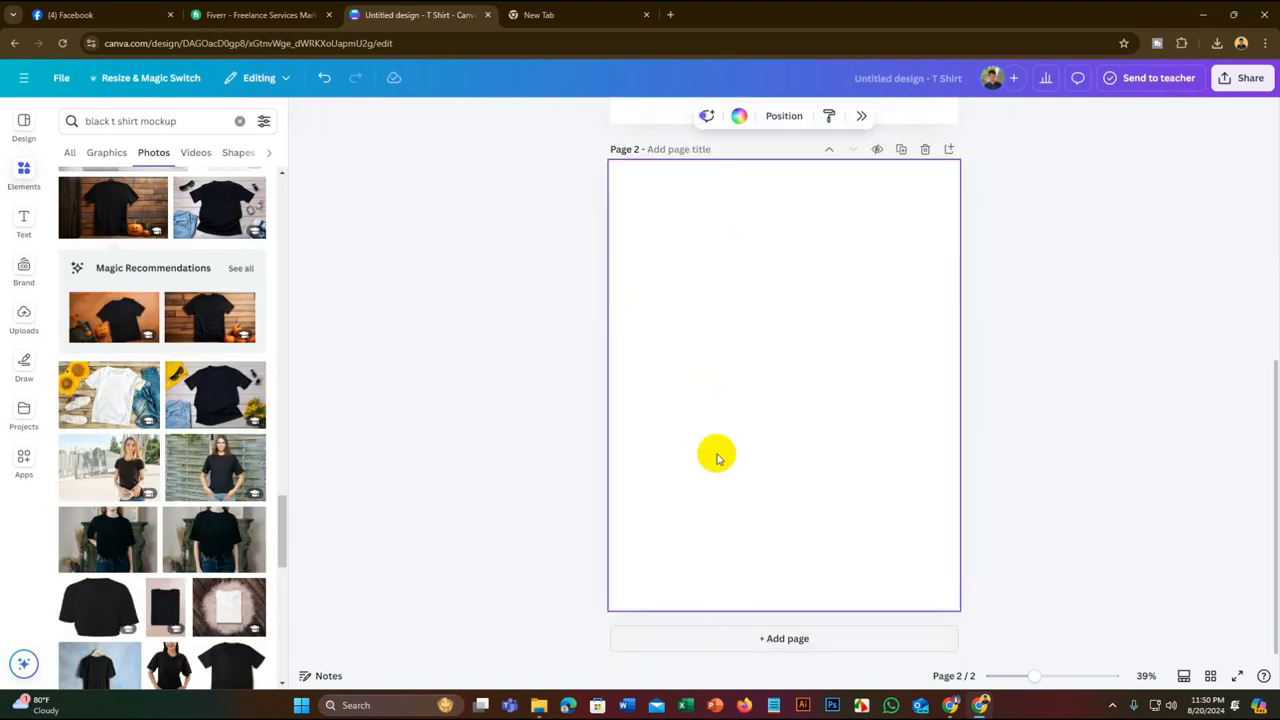
scroll(78, 436, "down", 1)
scroll(78, 436, "down", 5)
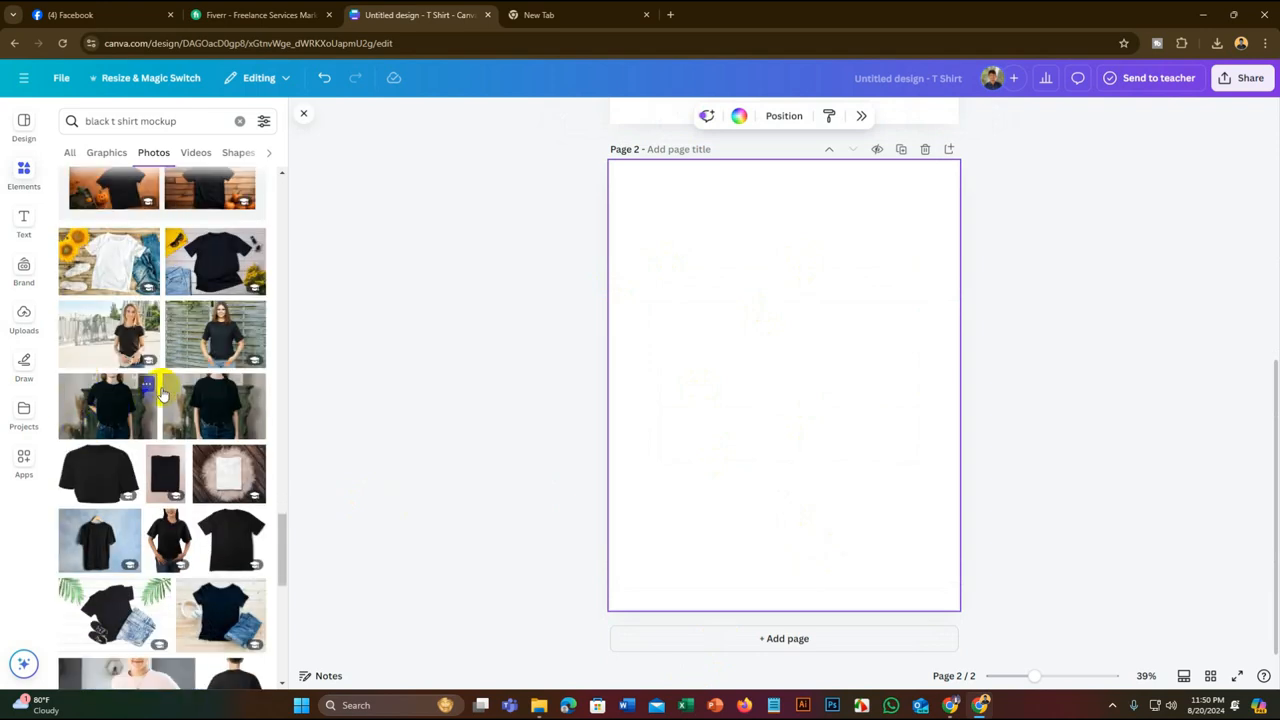
scroll(166, 393, "down", 5)
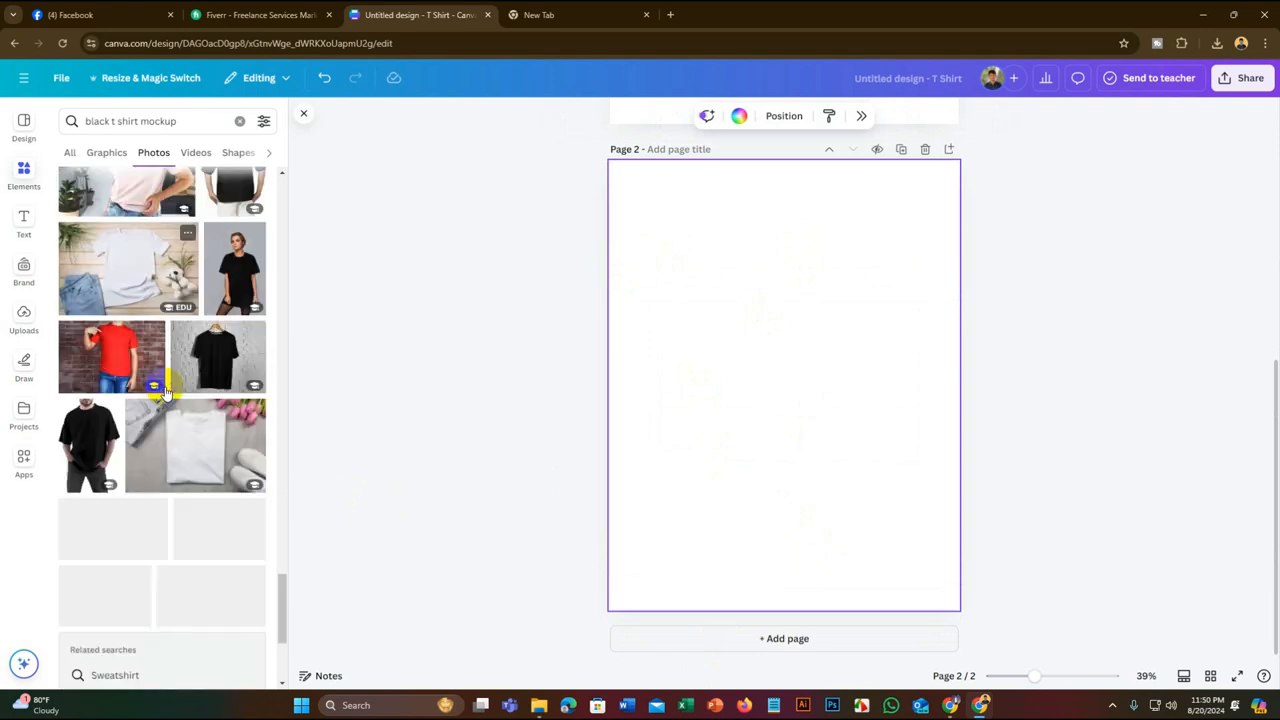
scroll(166, 393, "down", 7)
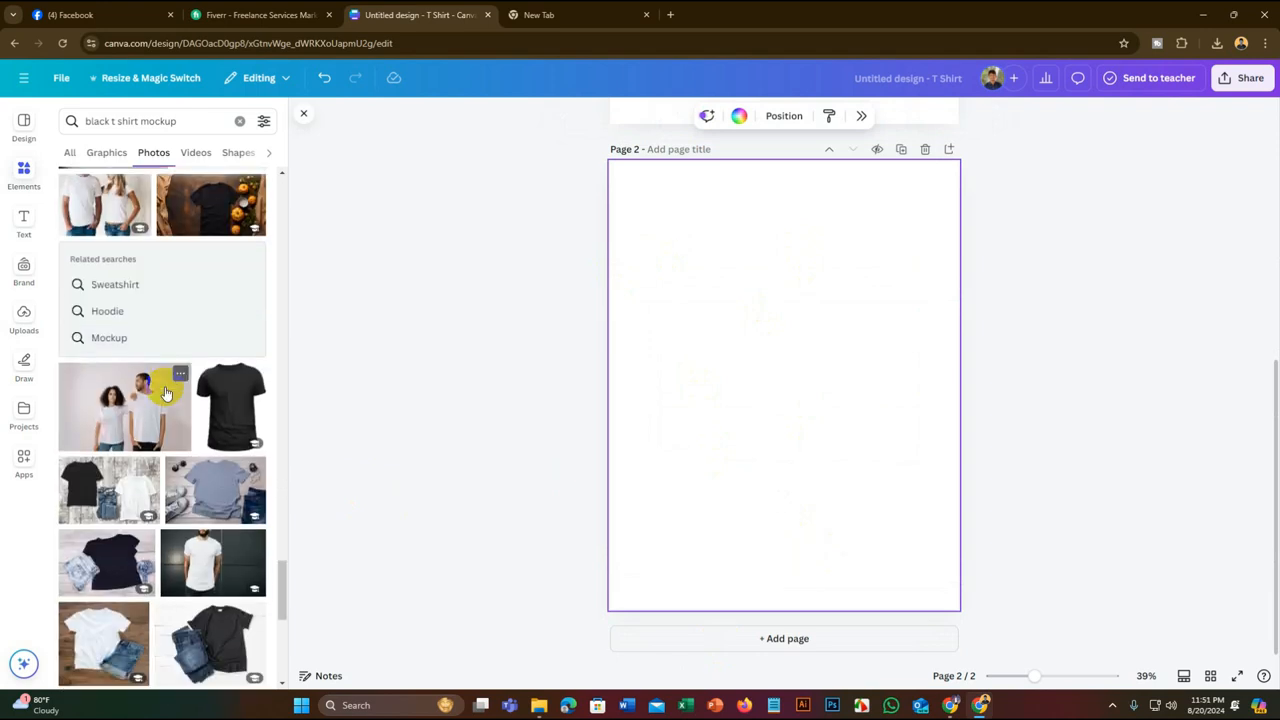
scroll(166, 393, "down", 3)
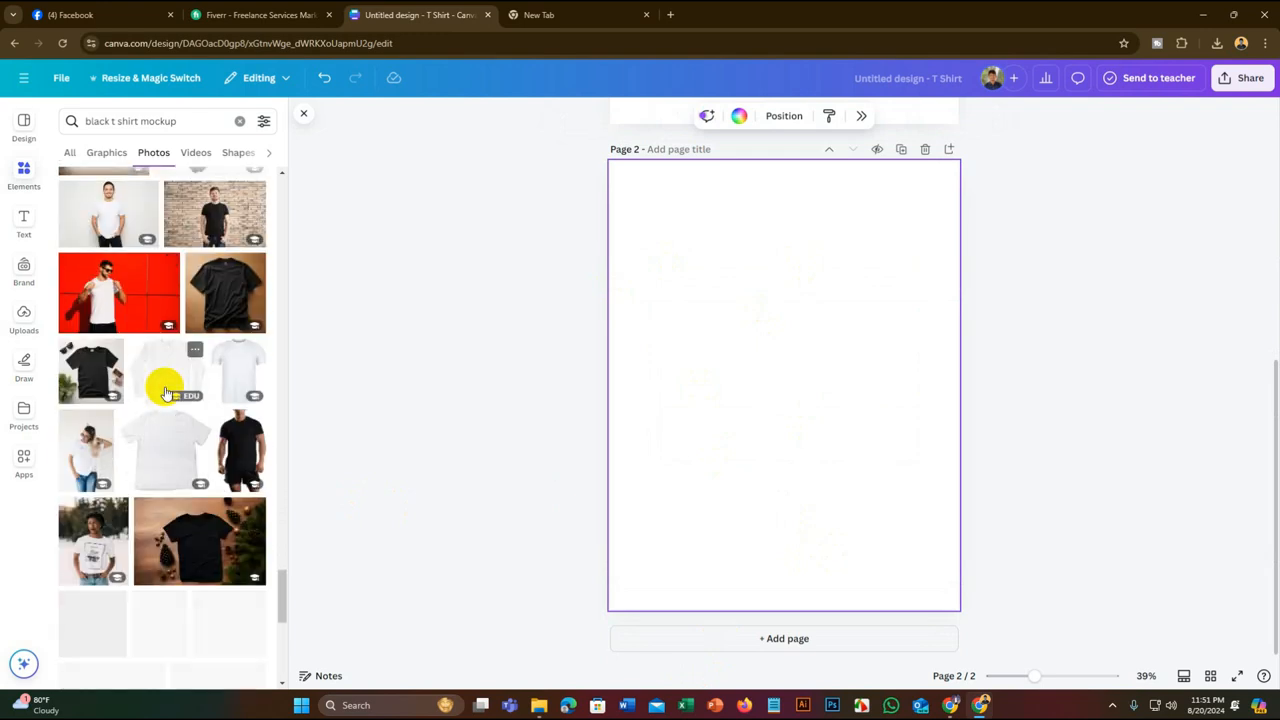
scroll(166, 393, "down", 1)
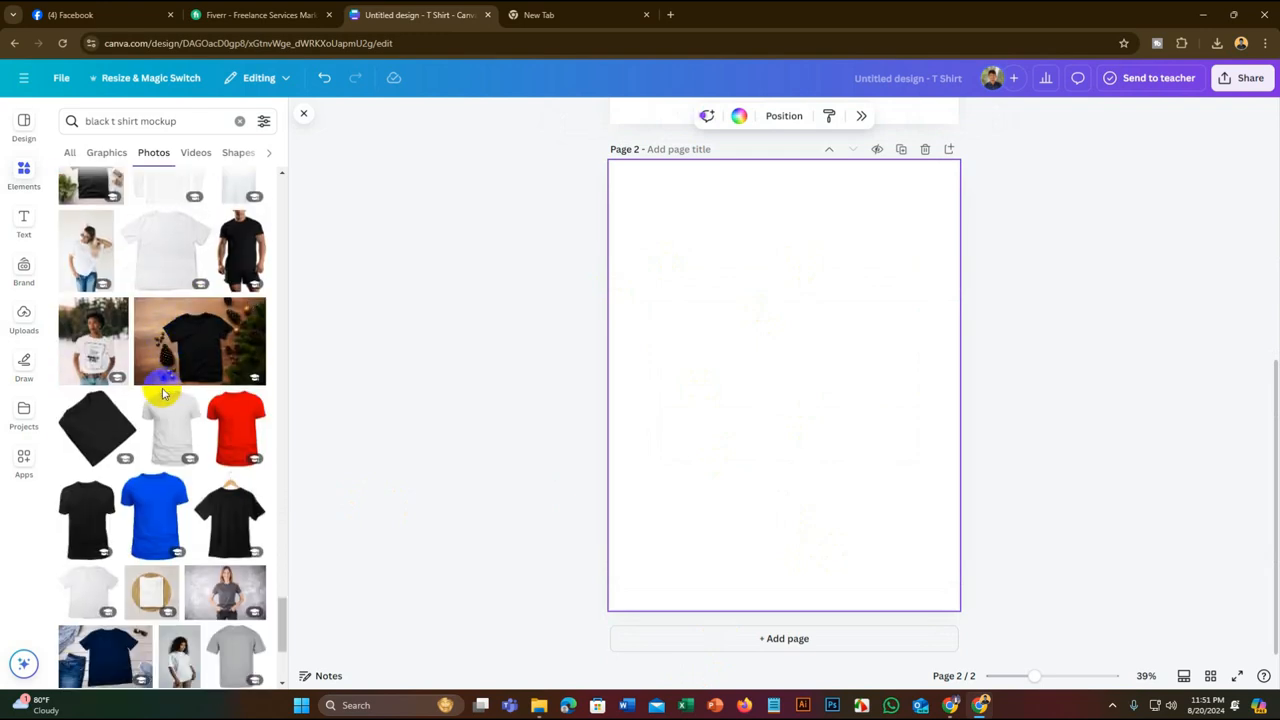
left_click(198, 353)
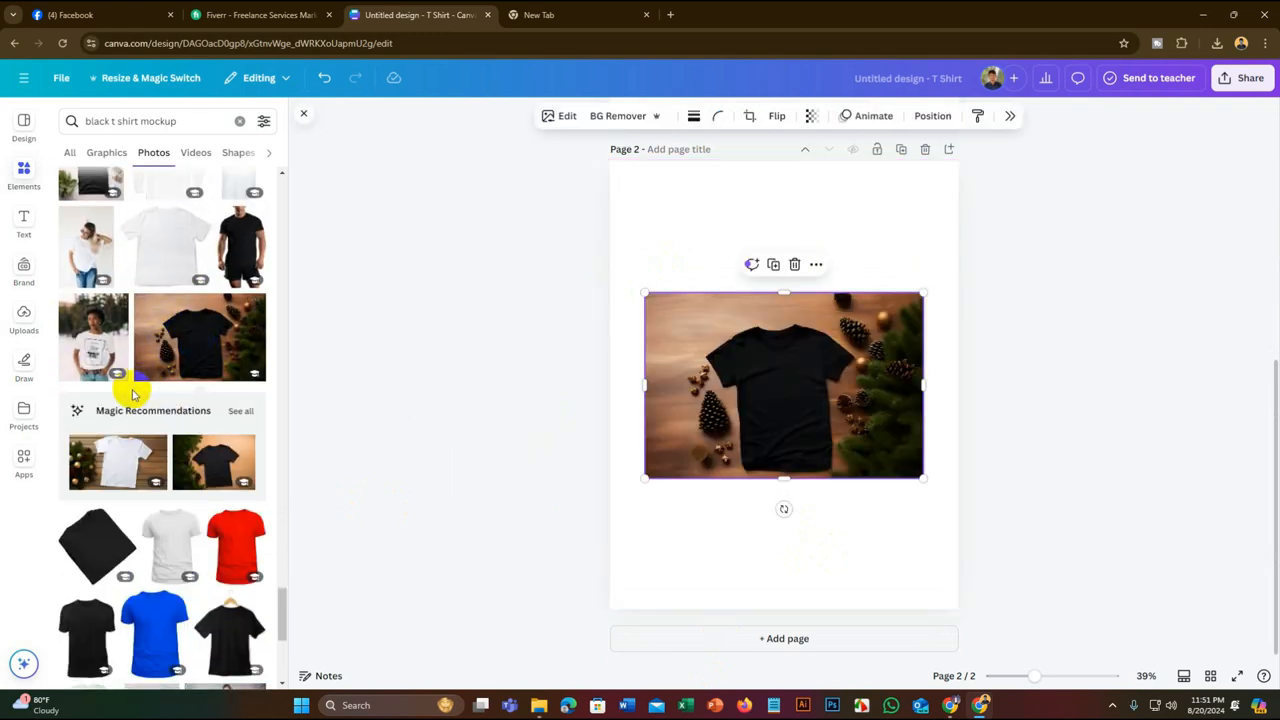
Add a third page and place the photo of the man in a black T-shirt against a brick wall
scroll(128, 386, "down", 3)
left_click(725, 636)
scroll(168, 362, "down", 5)
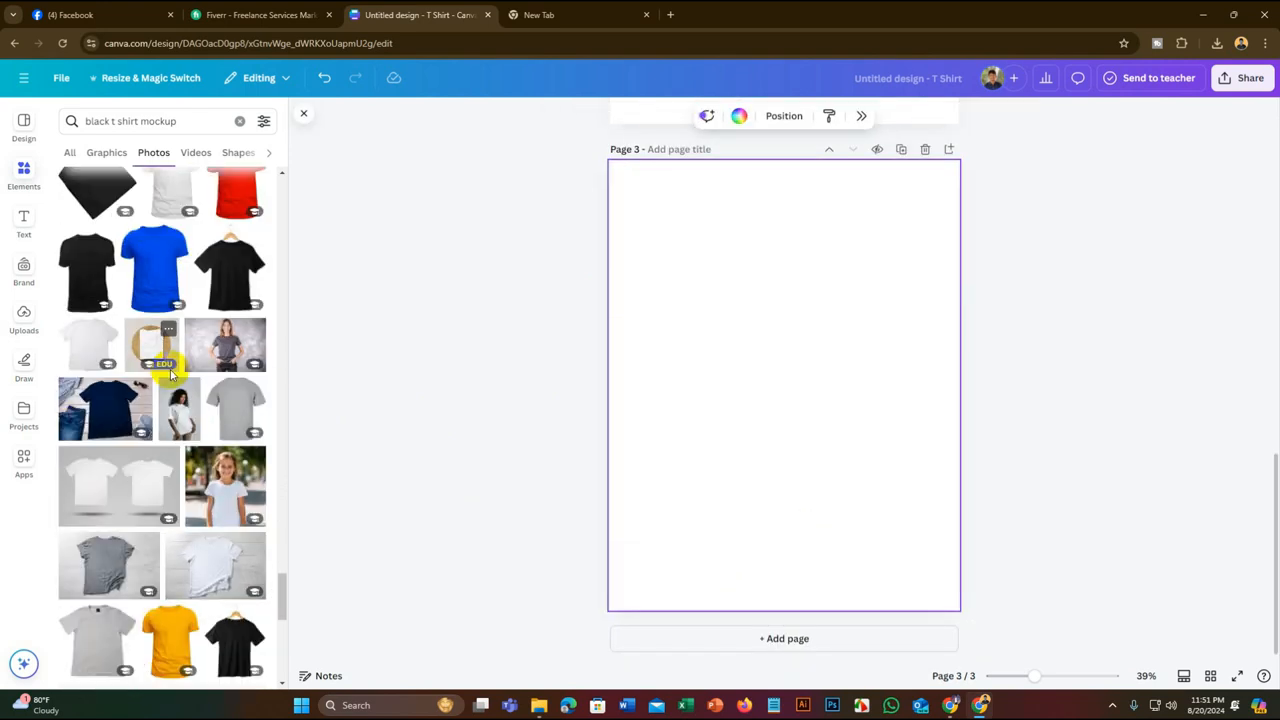
scroll(174, 373, "down", 2)
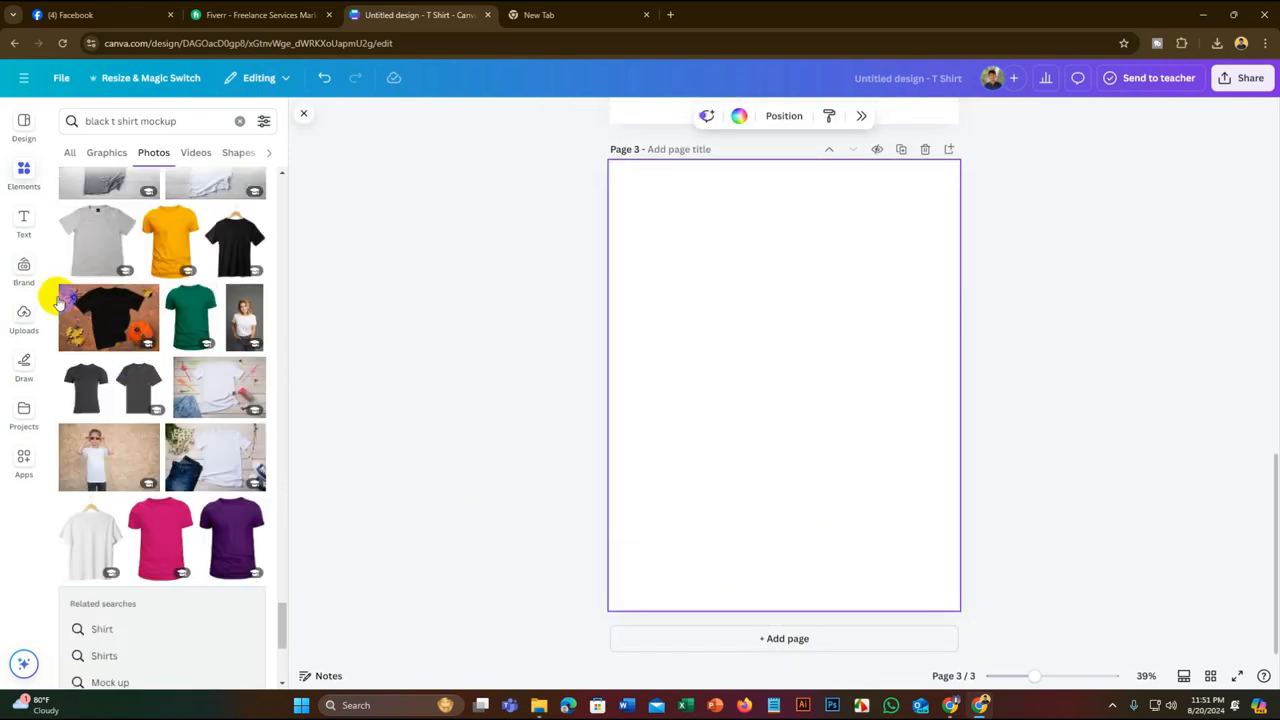
scroll(120, 290, "down", 4)
scroll(130, 300, "down", 5)
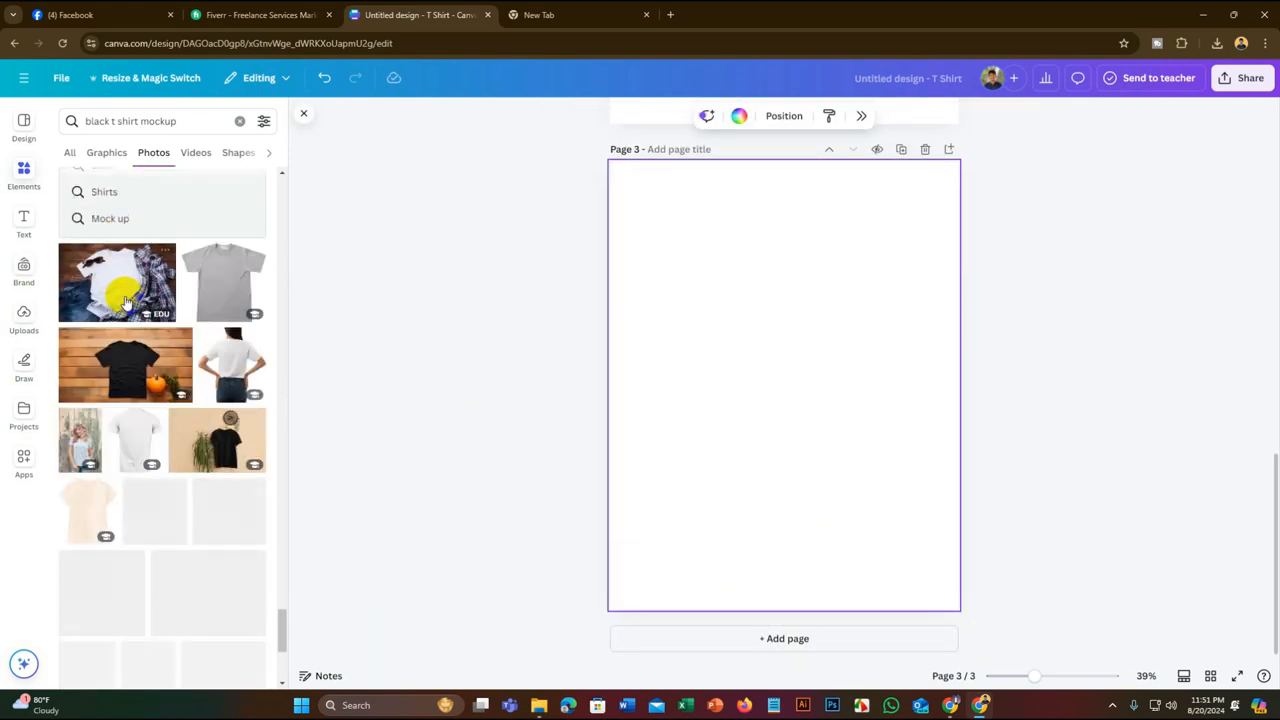
scroll(140, 296, "down", 4)
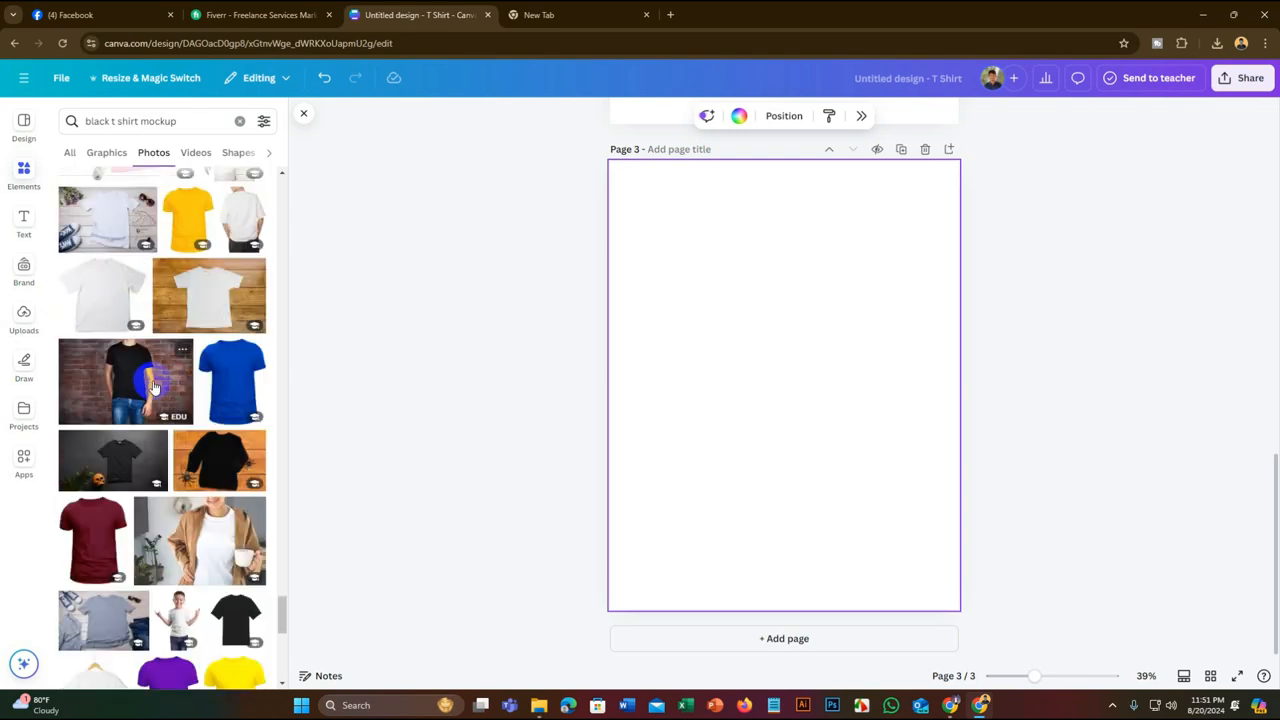
scroll(154, 387, "down", 1)
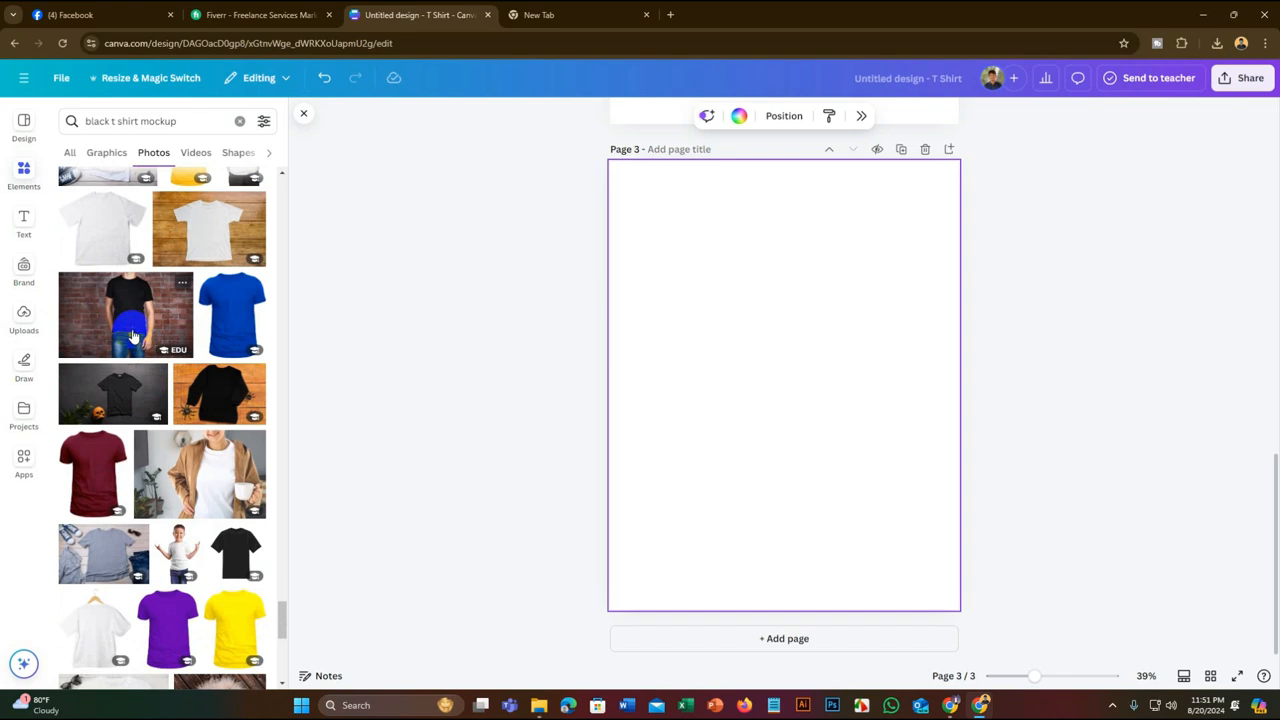
left_click(134, 337)
Add a fourth page and place the photo of the man pointing at his black T-shirt on it
left_click(798, 630)
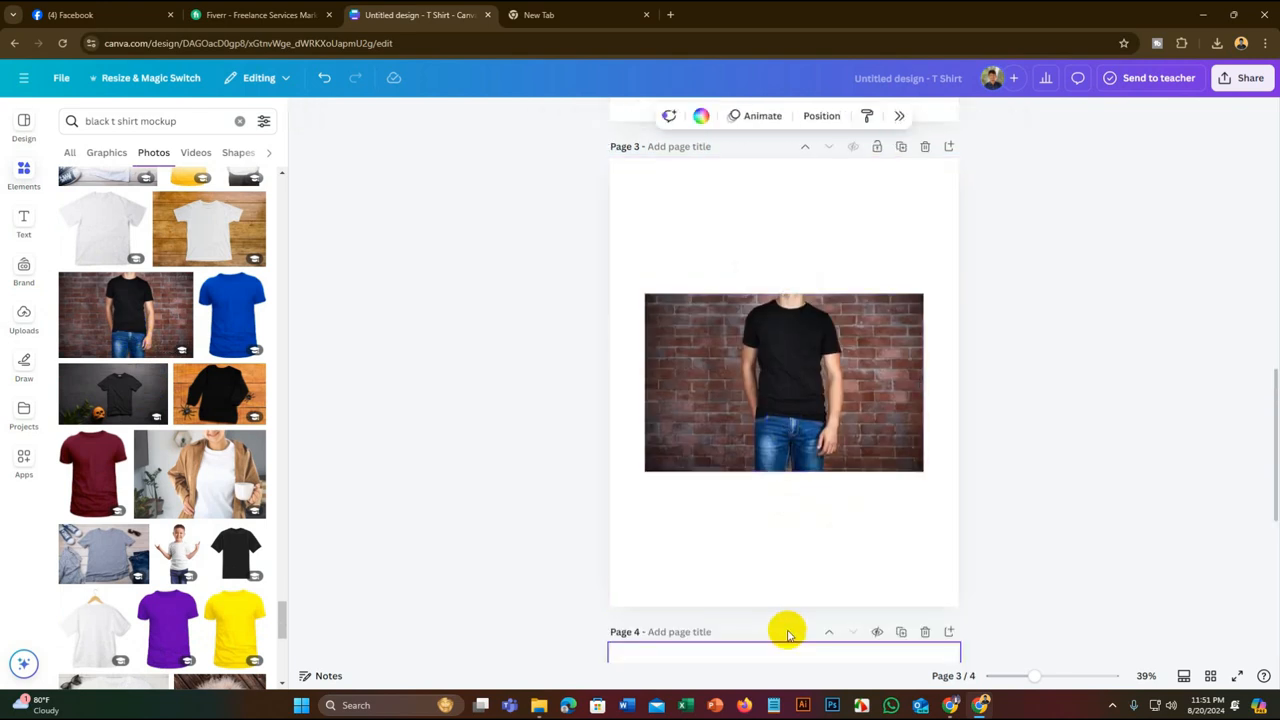
scroll(110, 313, "down", 3)
scroll(128, 394, "down", 3)
left_click(136, 387)
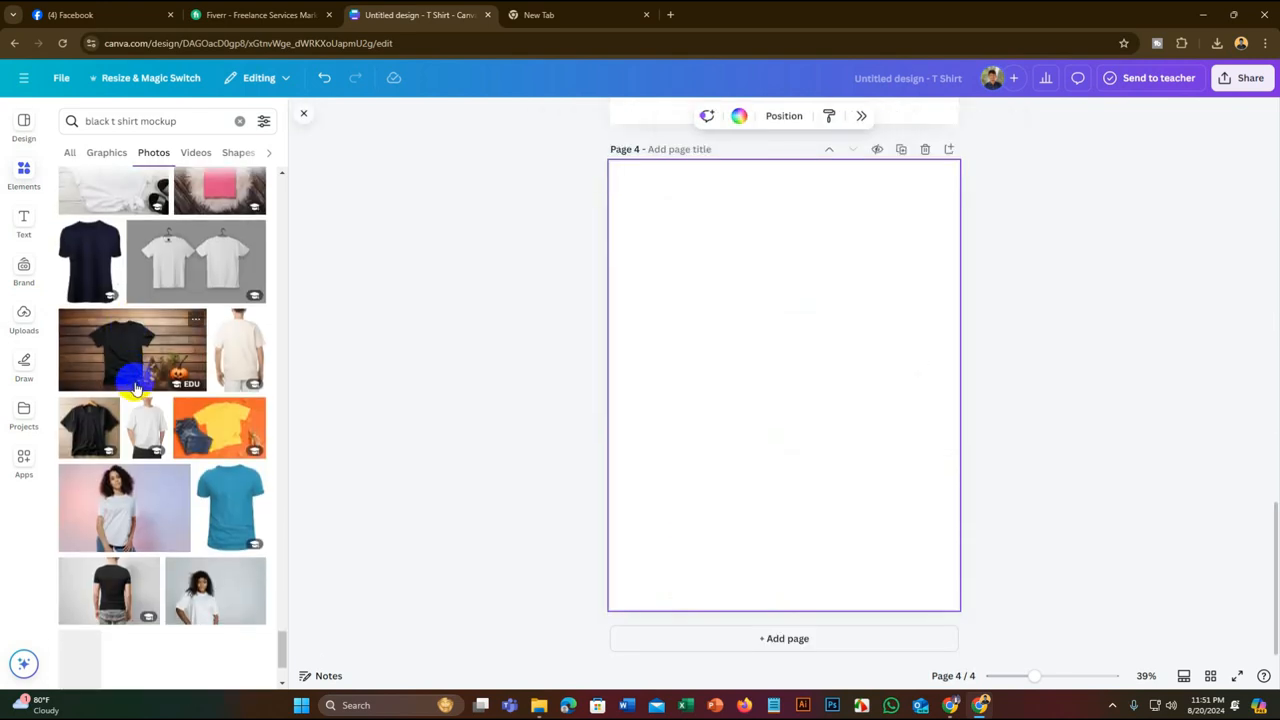
scroll(148, 368, "down", 6)
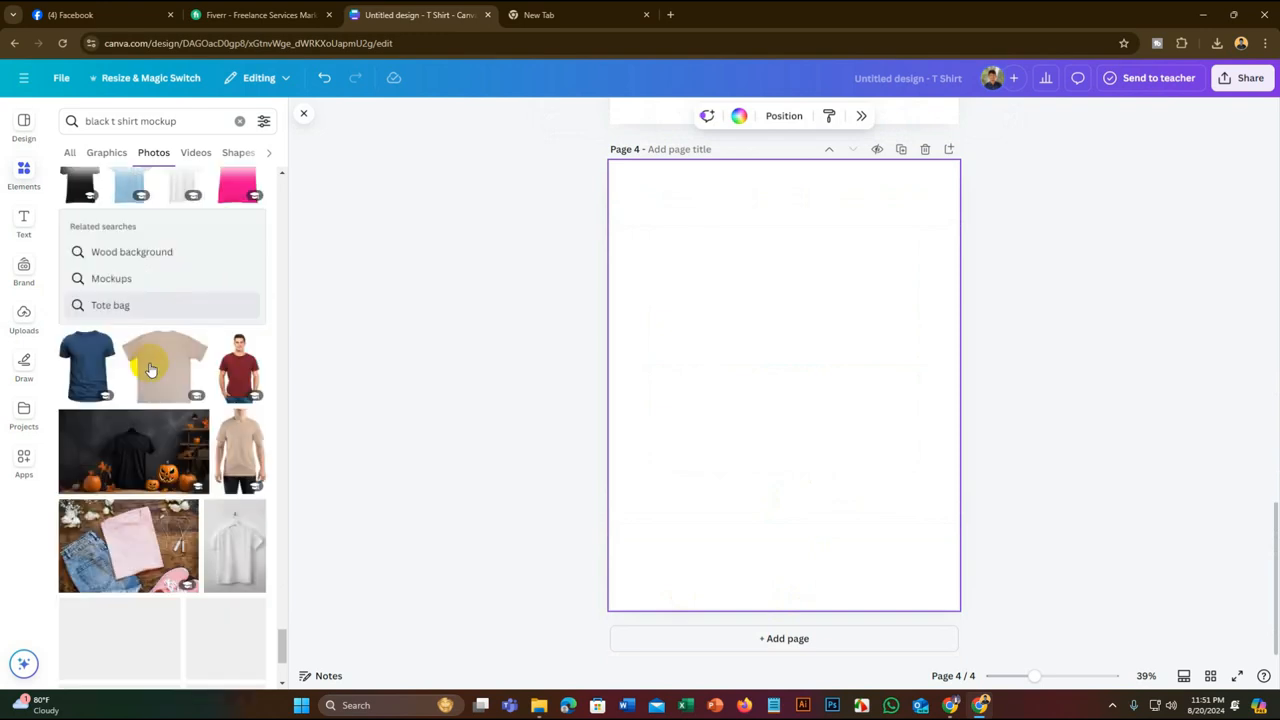
scroll(150, 368, "down", 5)
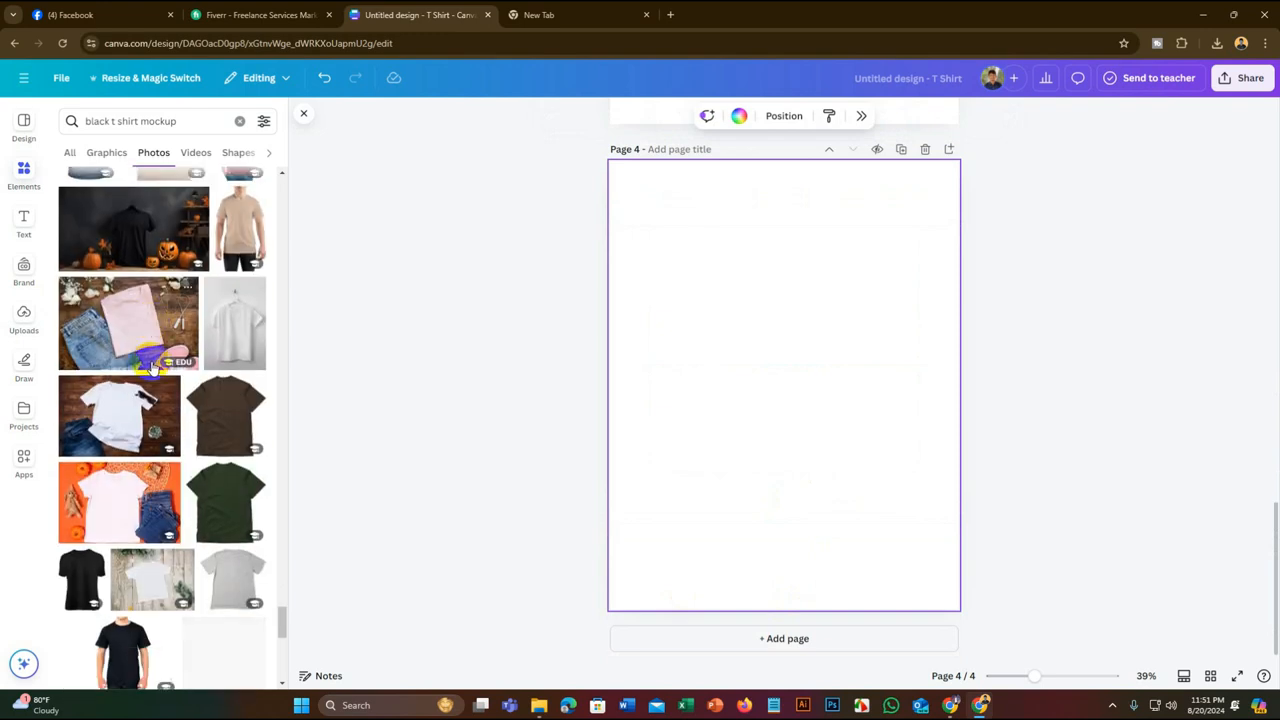
scroll(150, 368, "down", 4)
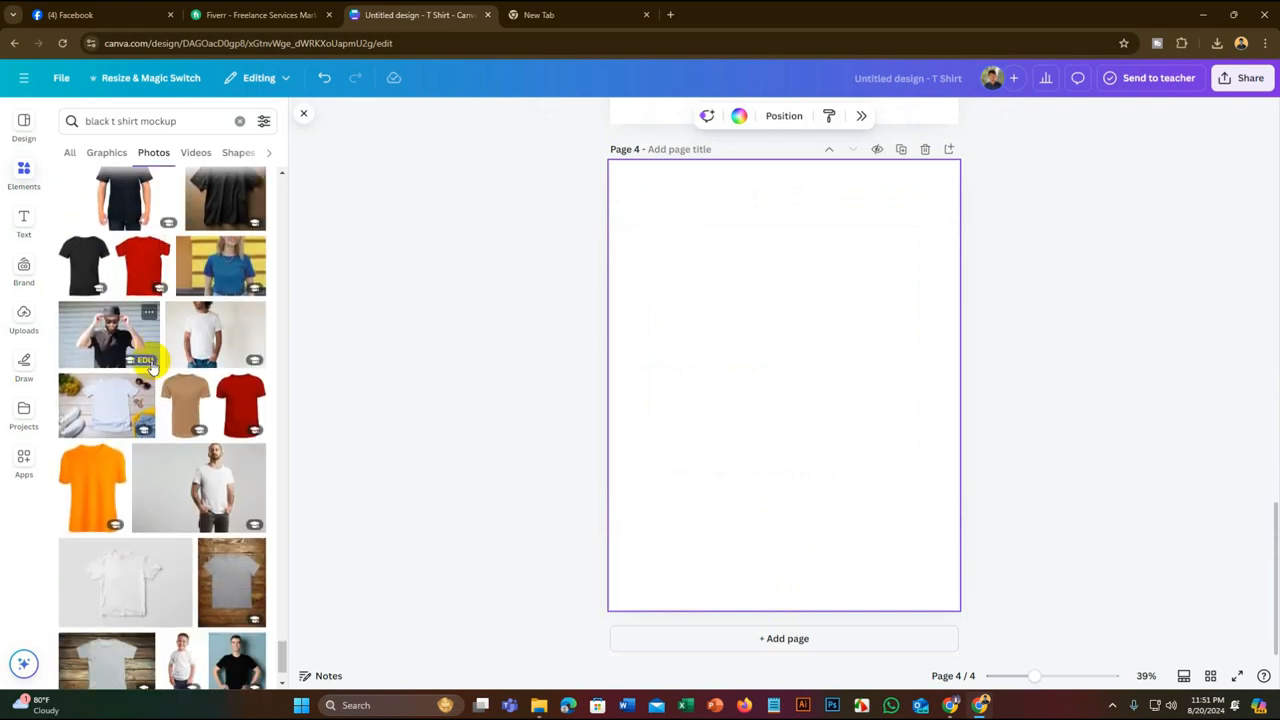
scroll(150, 368, "down", 5)
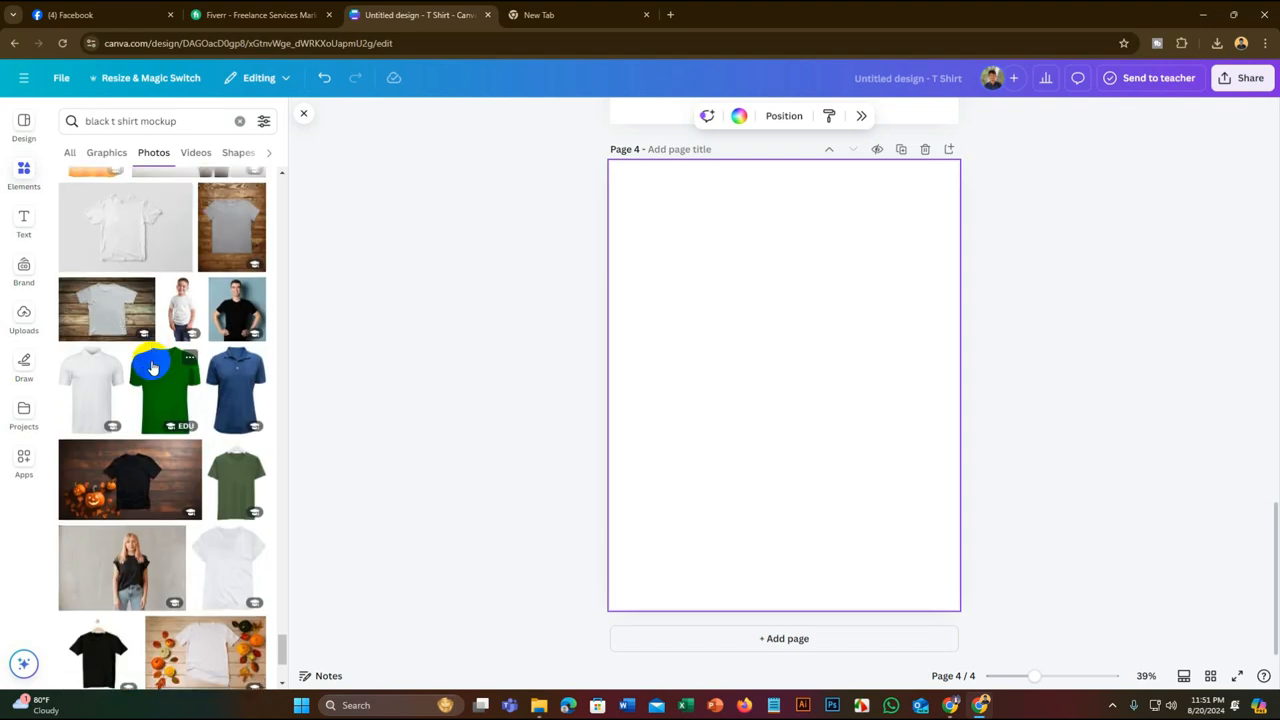
scroll(152, 366, "down", 5)
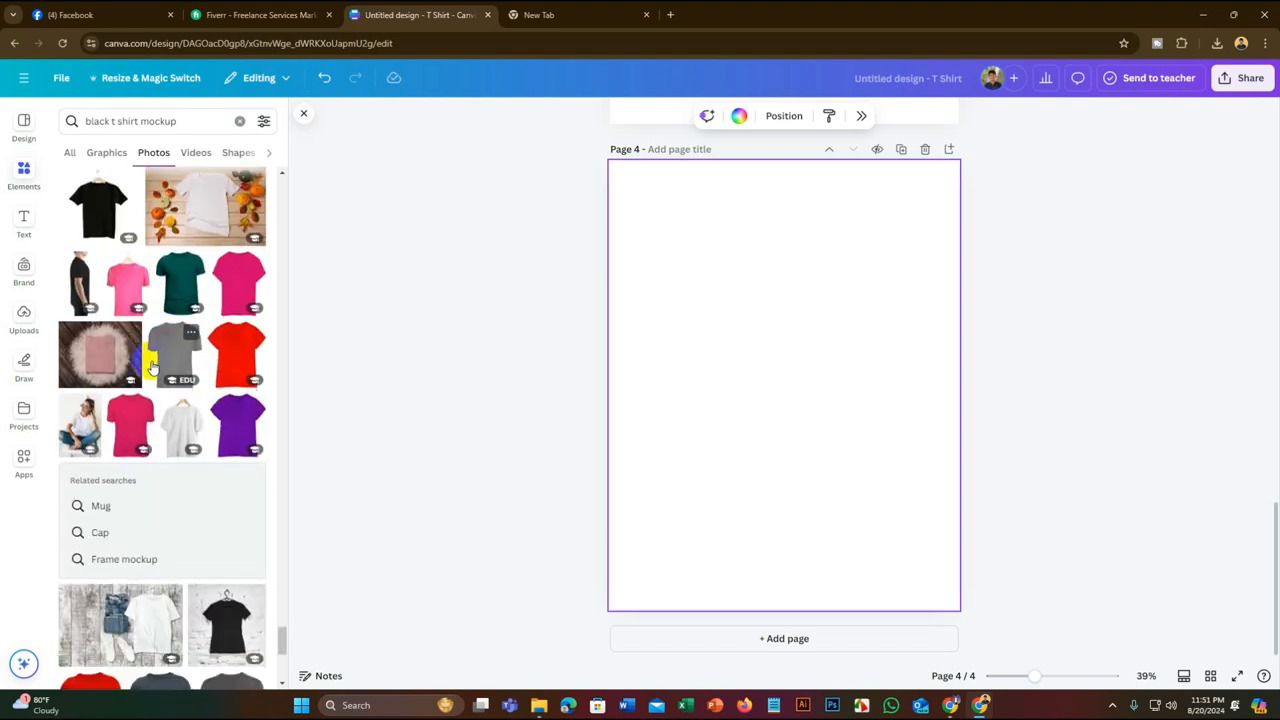
scroll(152, 366, "down", 5)
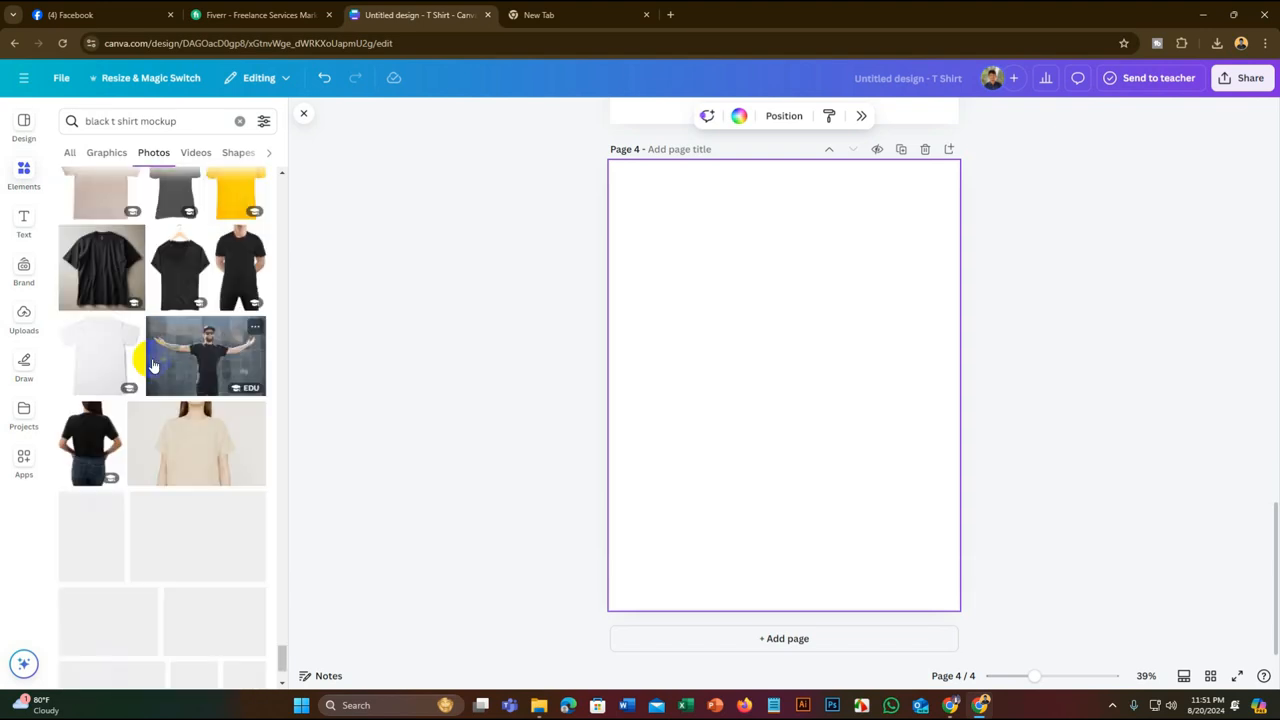
scroll(153, 366, "down", 2)
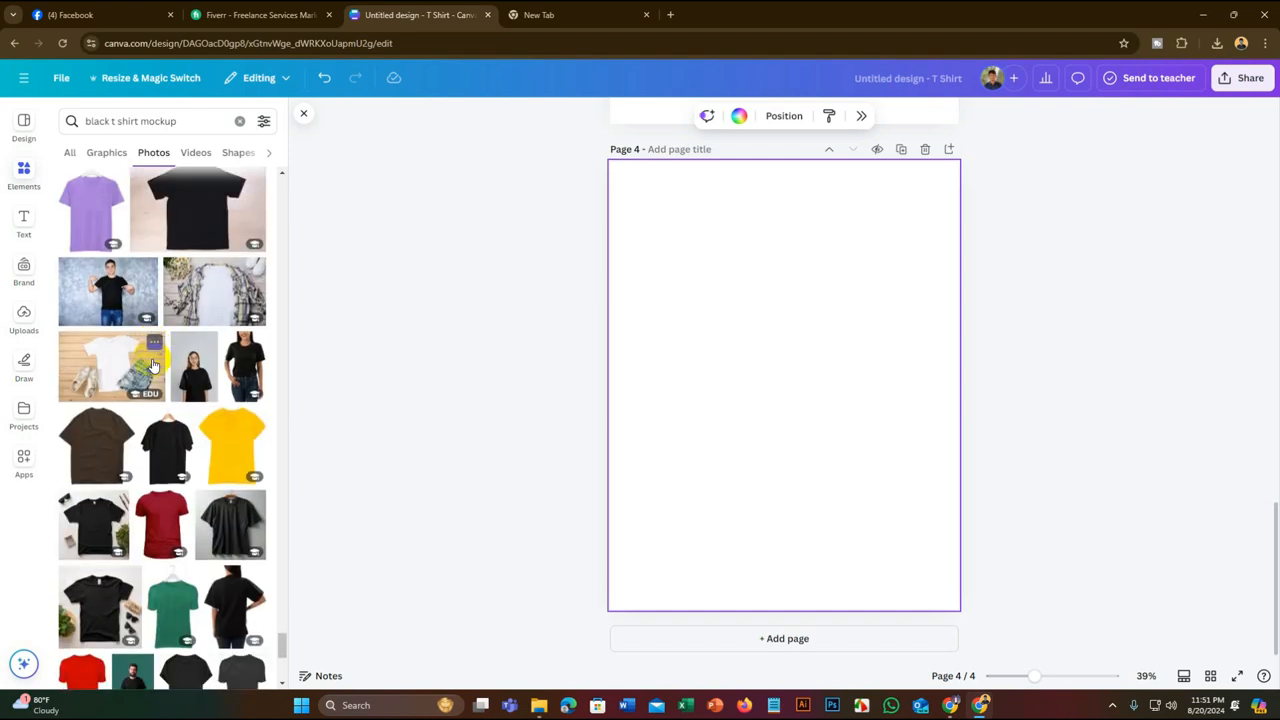
left_click(92, 285)
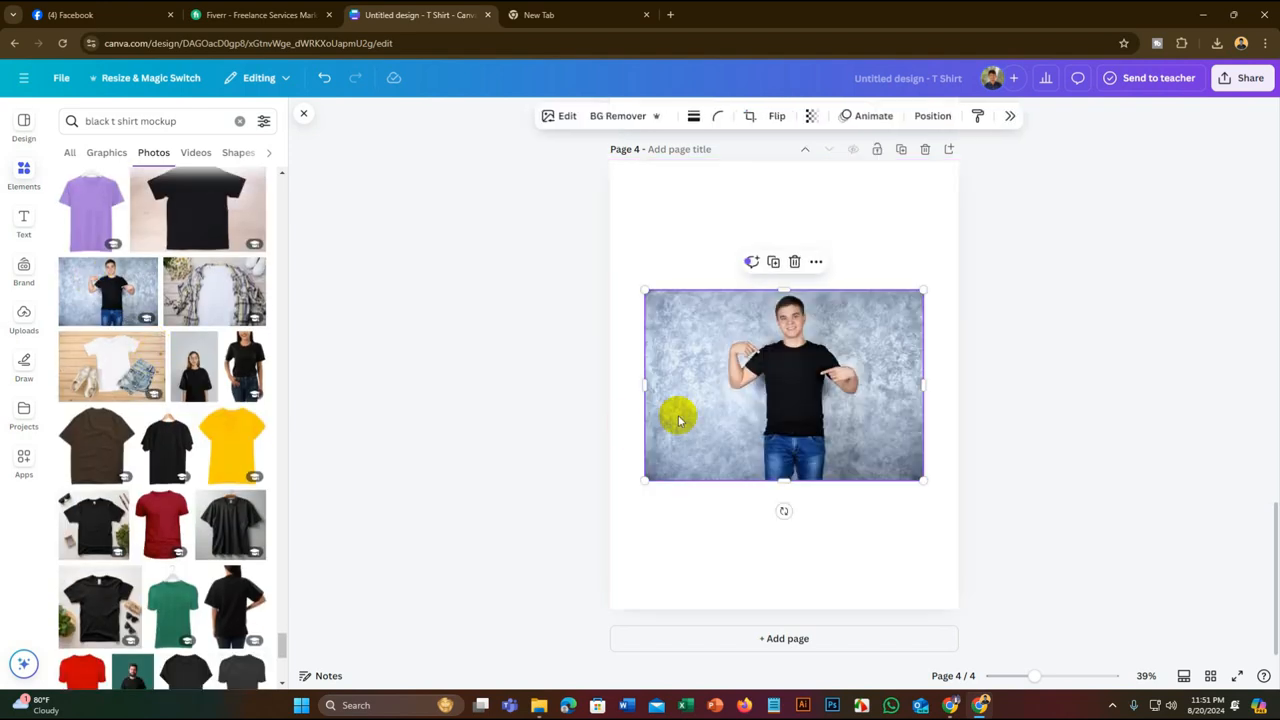
Set the photos on pages 4 and 3 as the backgrounds of their pages
right_click(729, 403)
left_click(785, 610)
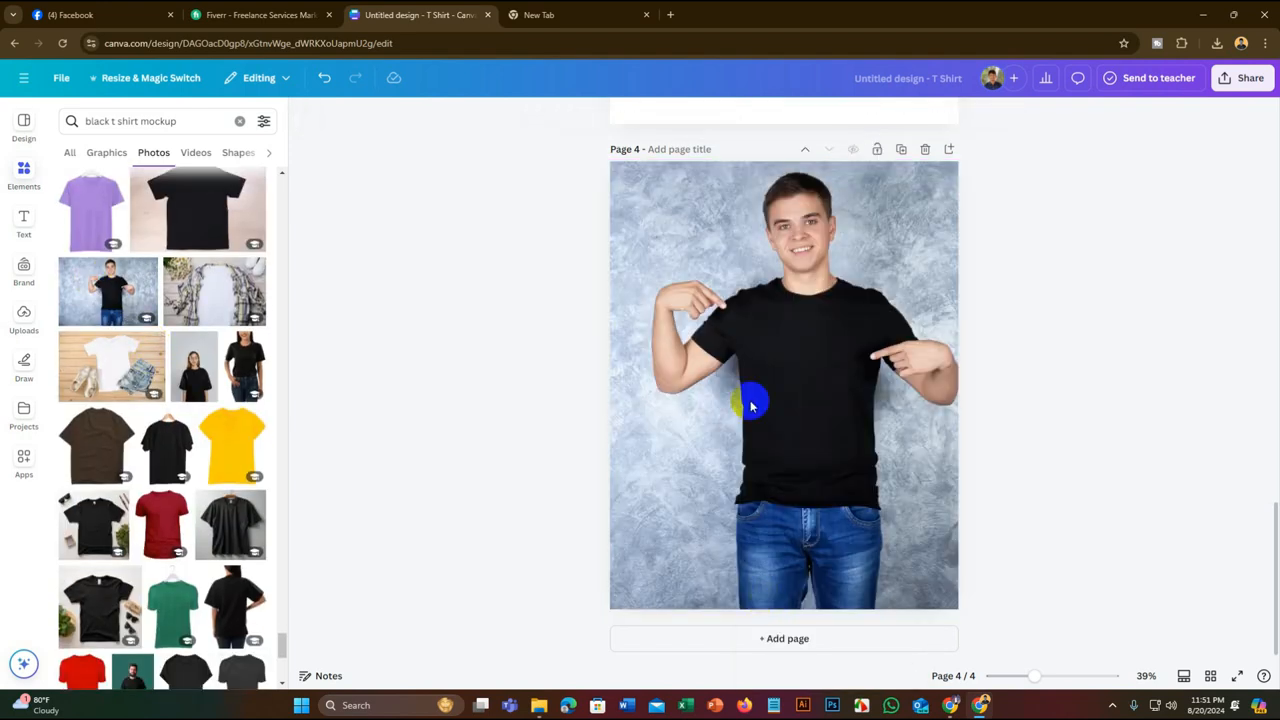
scroll(783, 415, "up", 3)
scroll(783, 415, "up", 4)
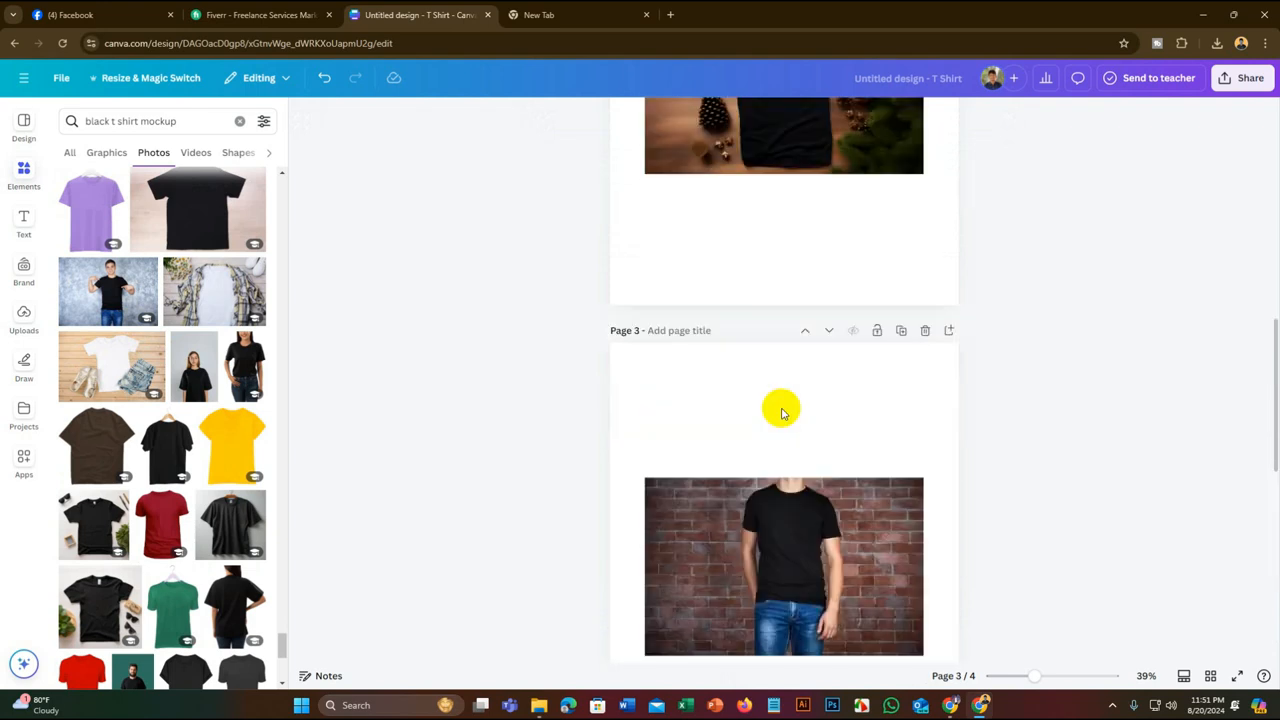
scroll(783, 415, "down", 2)
right_click(781, 392)
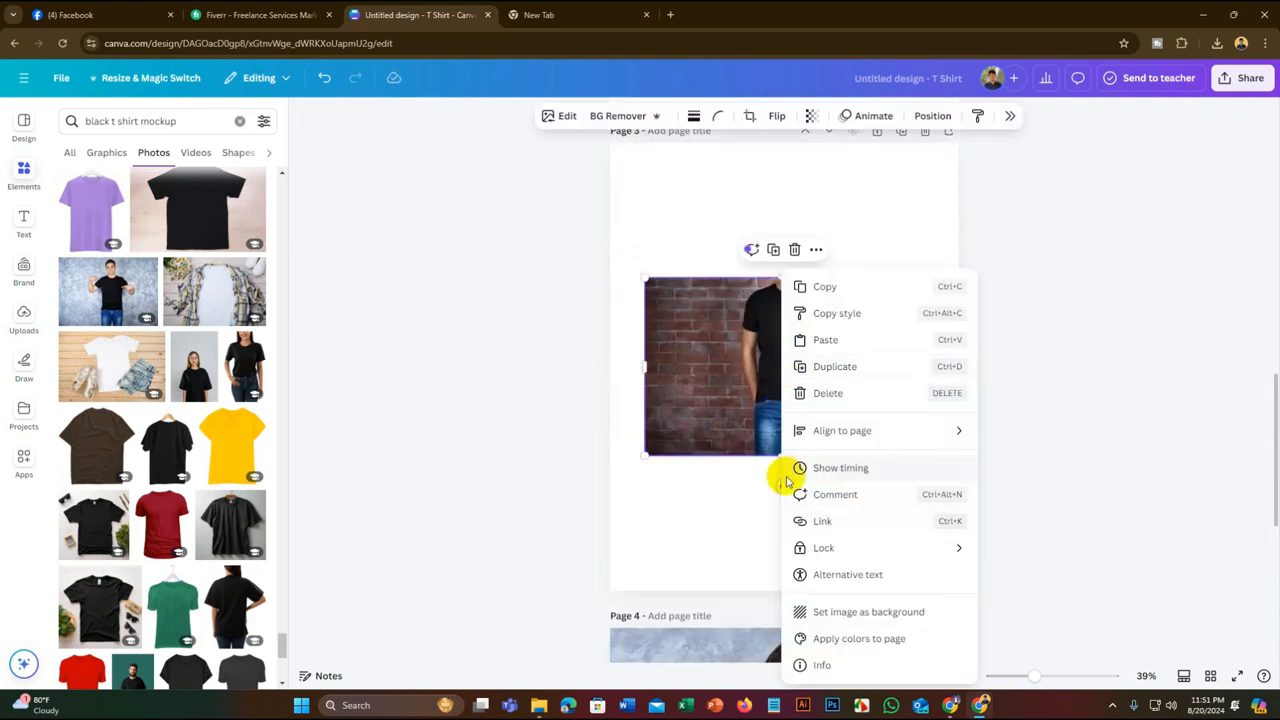
left_click(847, 612)
Set the pine cone T-shirt photo on page 2 as that page's background
scroll(794, 417, "up", 2)
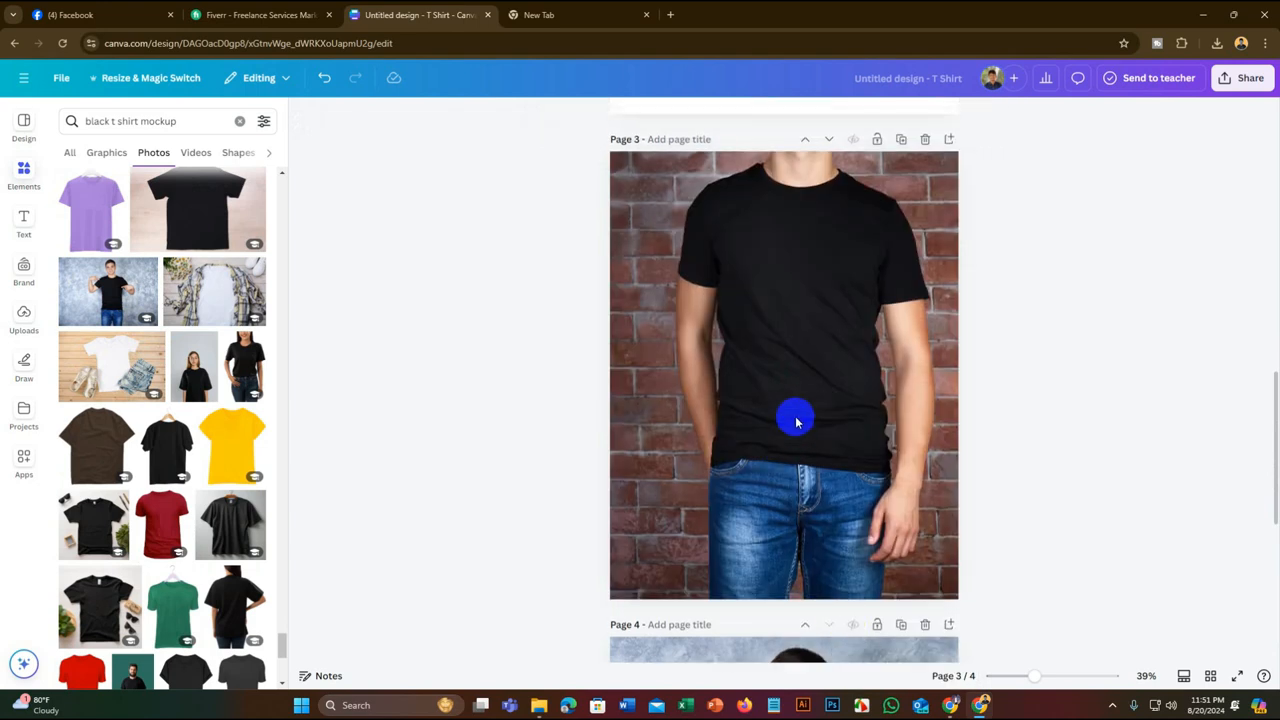
scroll(800, 330, "up", 3)
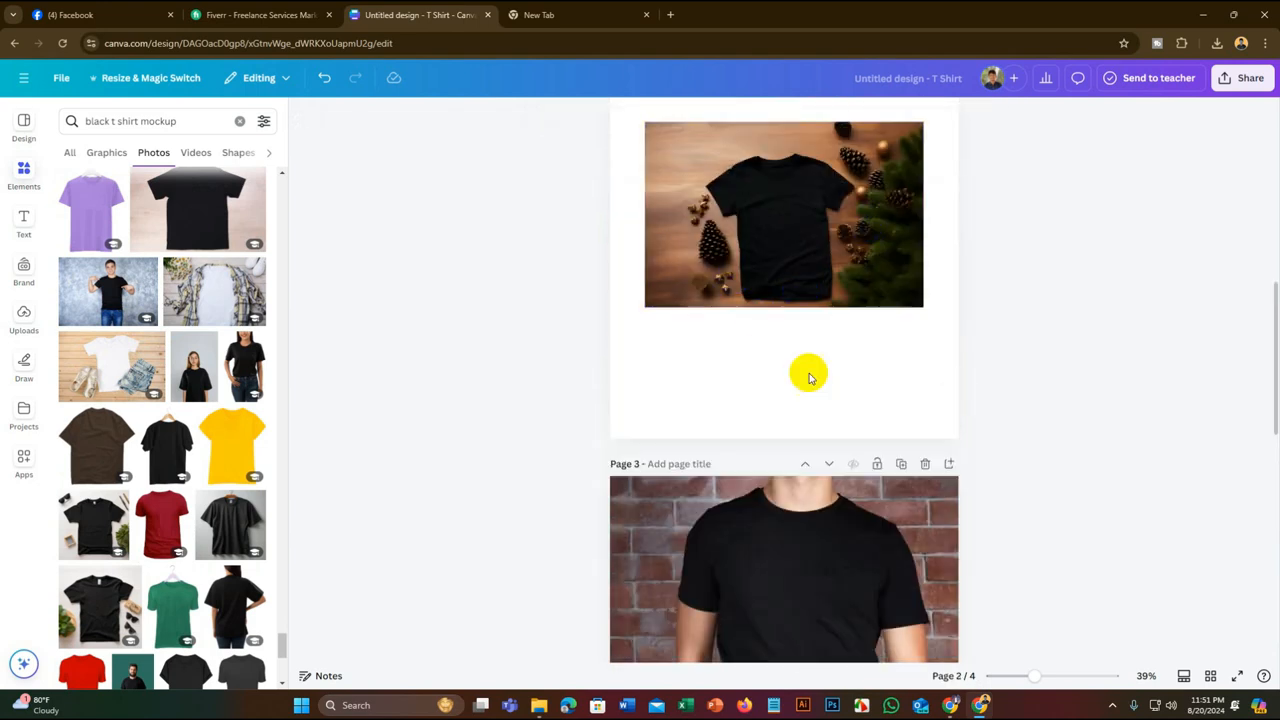
scroll(790, 340, "up", 2)
left_click(765, 303)
right_click(765, 303)
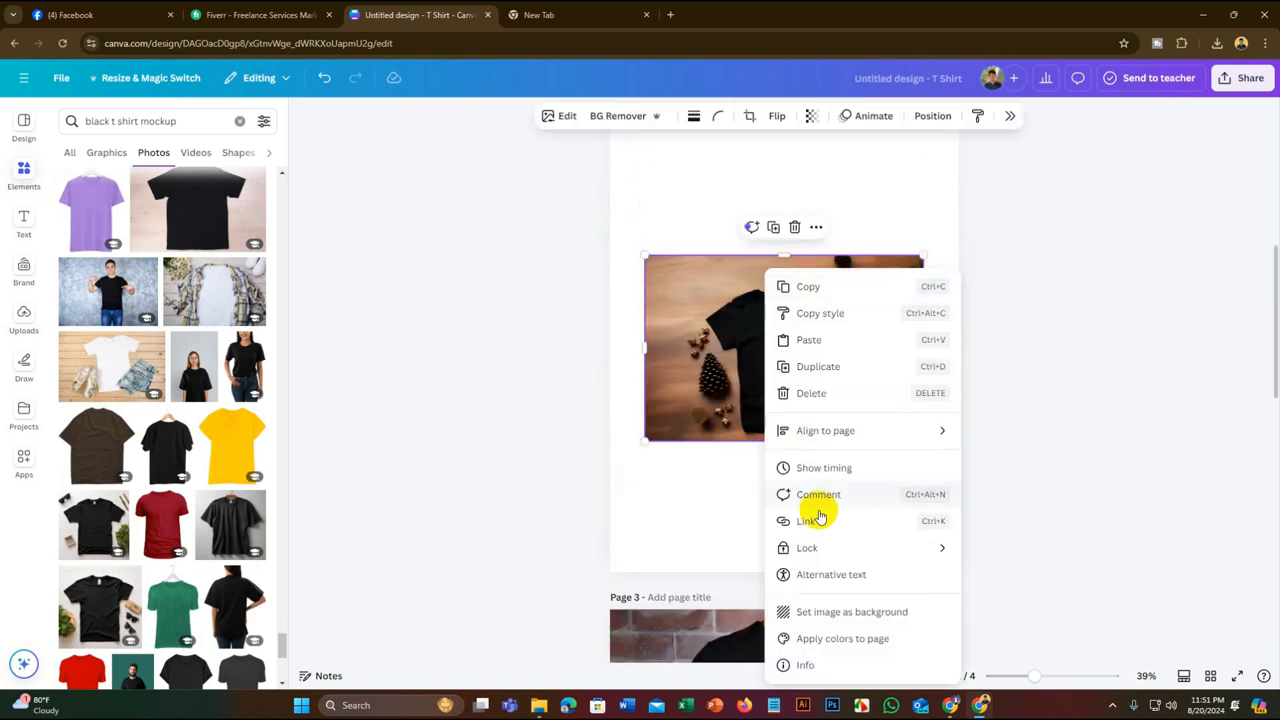
left_click(826, 608)
Set the pumpkin T-shirt photo on page 1 as that page's background
scroll(794, 453, "up", 5)
left_click(791, 443)
right_click(795, 440)
left_click(869, 613)
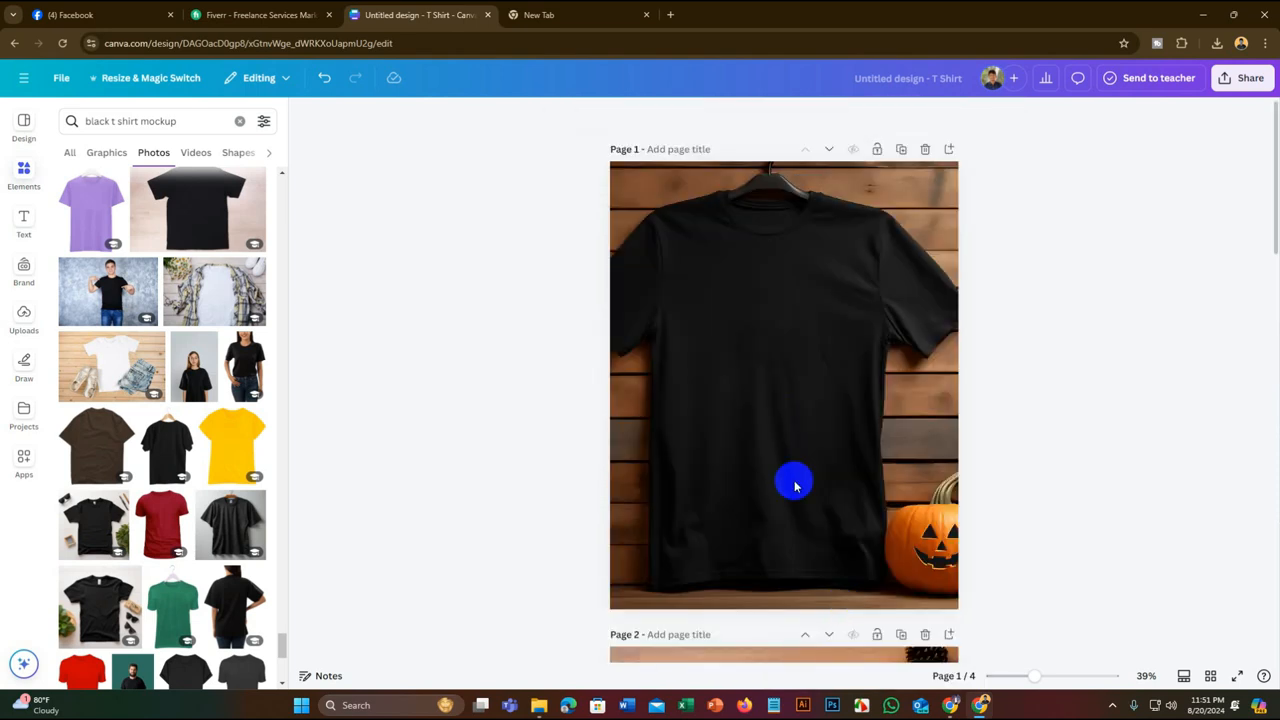
Shift the pumpkin background photo within page 1's crop so the black T-shirt sits centred on the page
double_click(790, 408)
left_click_drag(791, 406, 820, 416)
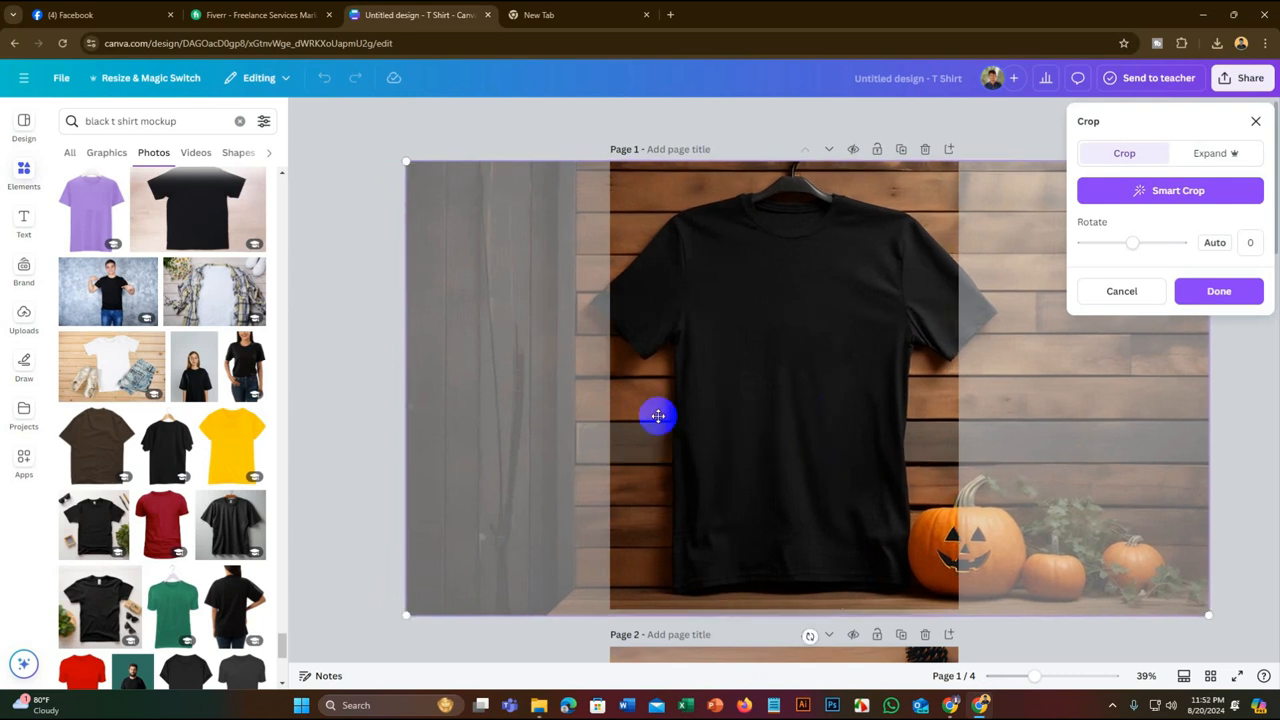
left_click(386, 214)
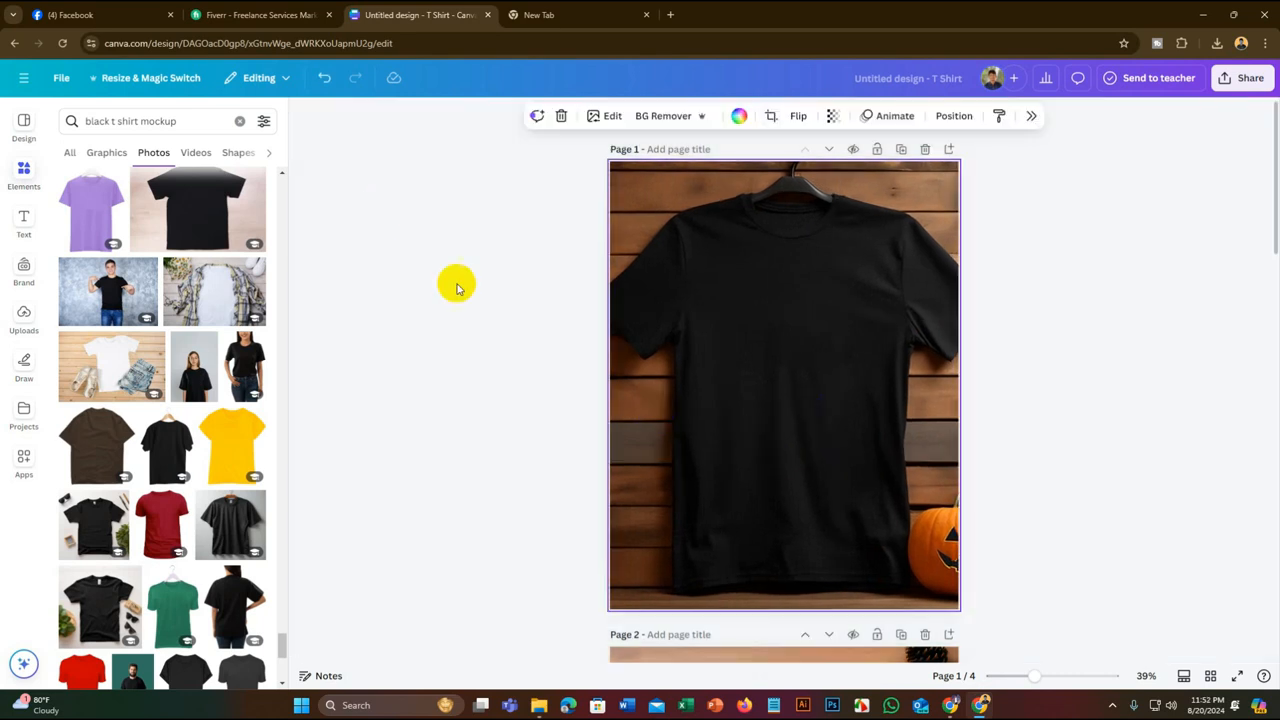
double_click(753, 293)
left_click_drag(796, 364, 796, 366)
left_click(441, 124)
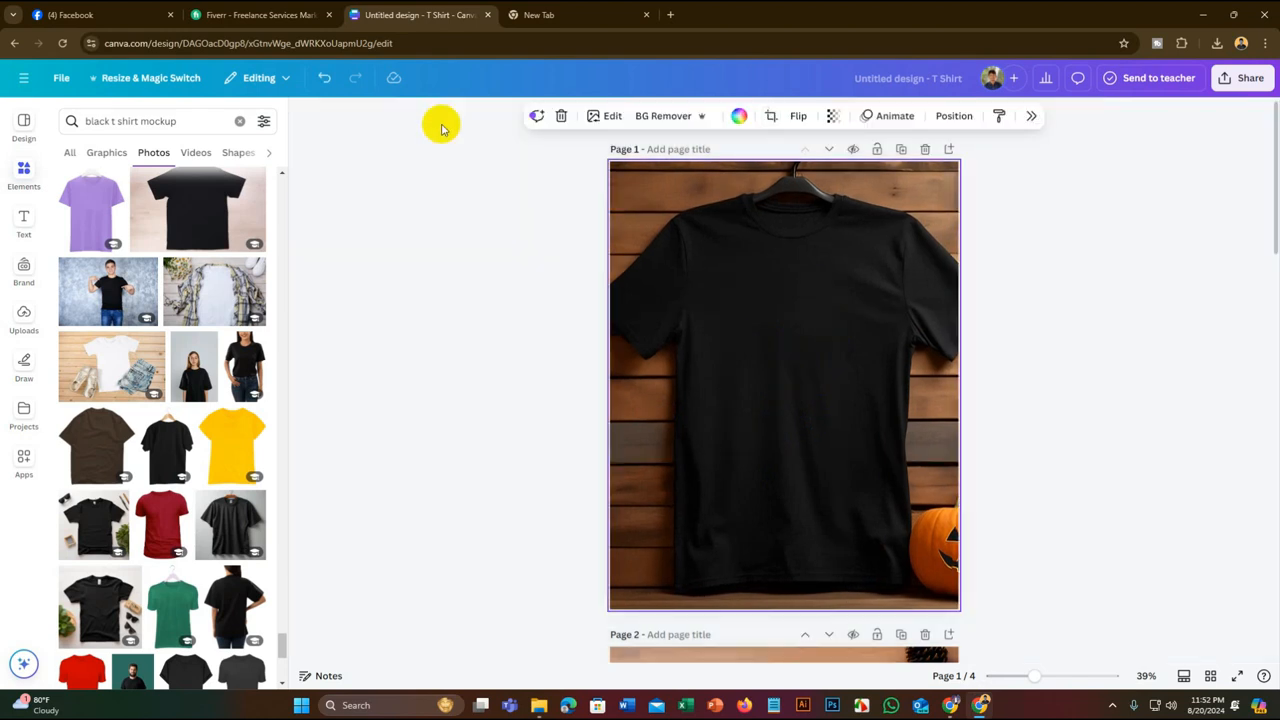
Enlarge the pine cone background photo on page 2 slightly and reposition it so the T-shirt is centred in the crop
scroll(903, 306, "down", 7)
double_click(811, 328)
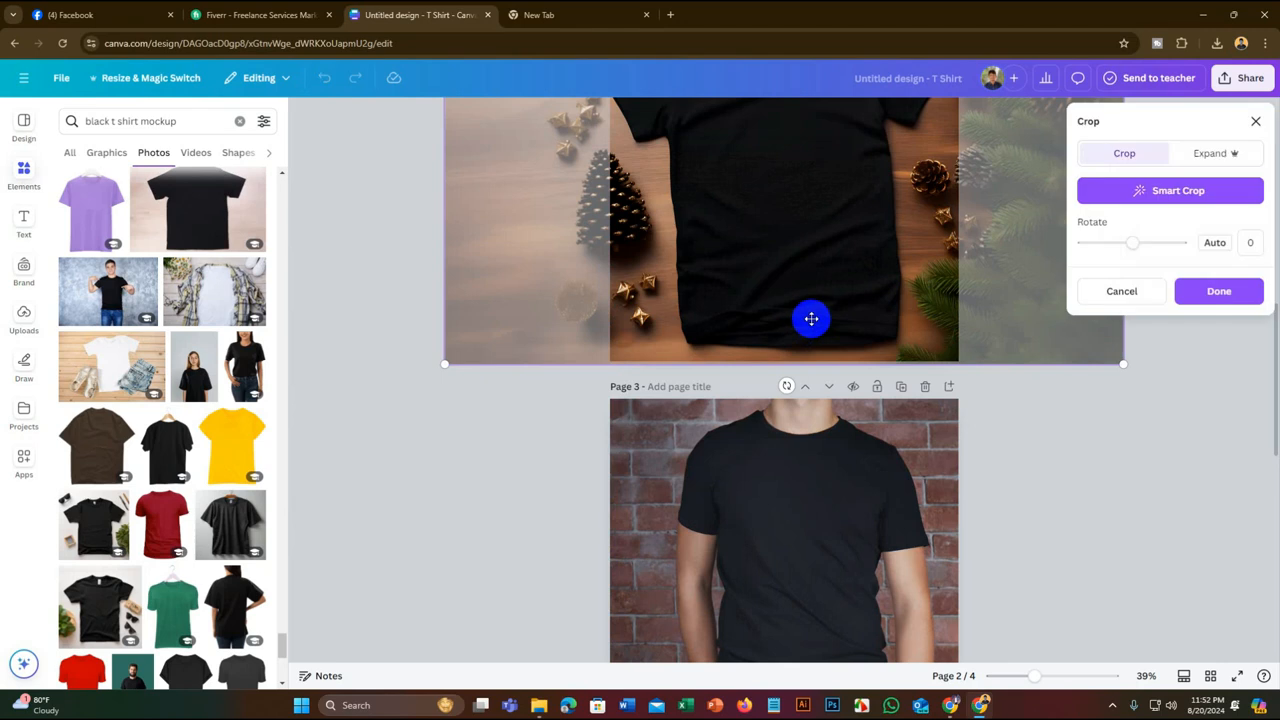
left_click_drag(808, 328, 806, 367)
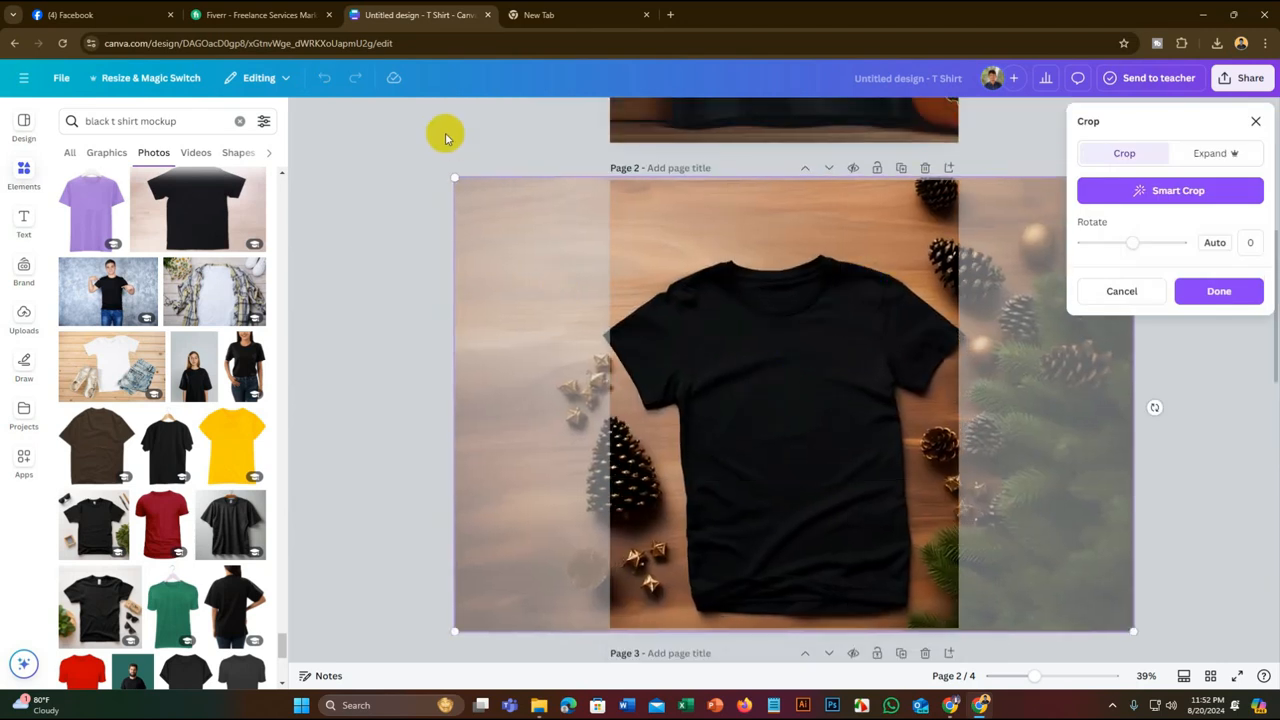
left_click_drag(455, 180, 427, 157)
left_click_drag(731, 317, 759, 296)
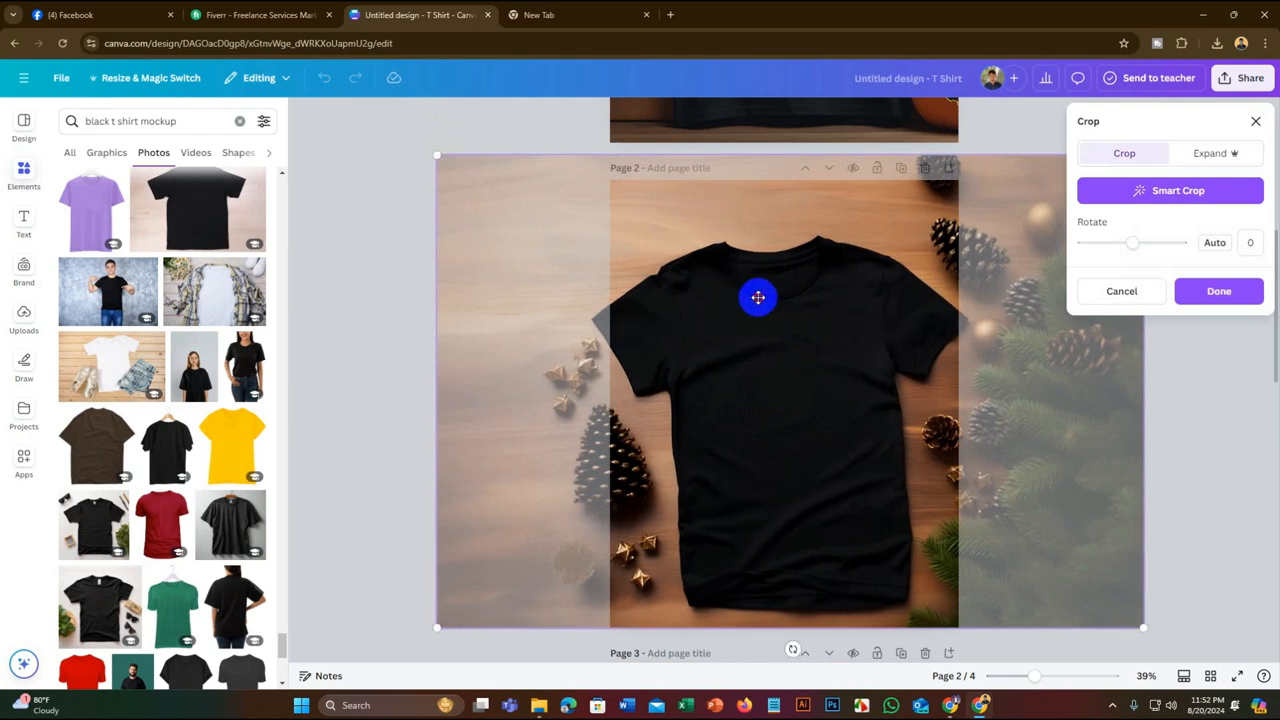
left_click(380, 240)
Shift the brick-wall background photo on page 3 so the man in the black T-shirt is centred
scroll(849, 317, "down", 6)
double_click(810, 358)
left_click_drag(843, 343, 818, 342)
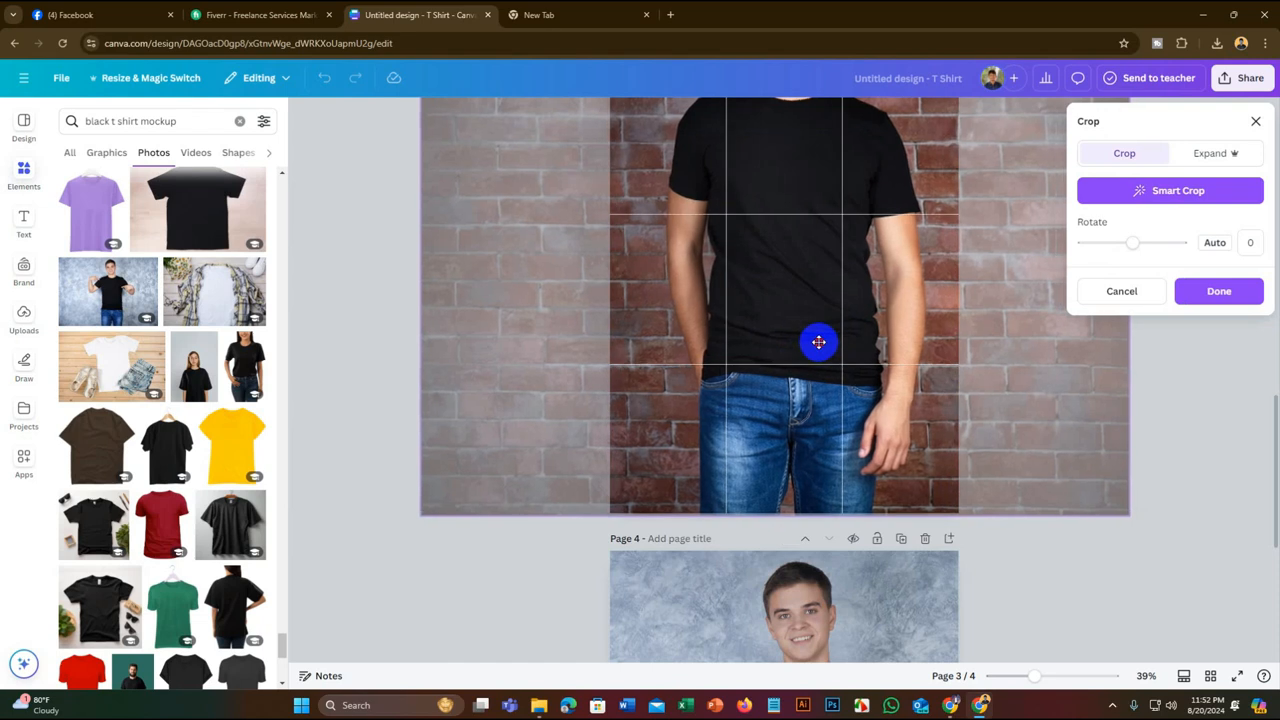
scroll(843, 340, "down", 2)
left_click(990, 380)
Enlarge the background photo on page 4 slightly and reposition it so the pointing man is centred with both arms inside the page
scroll(719, 376, "down", 2)
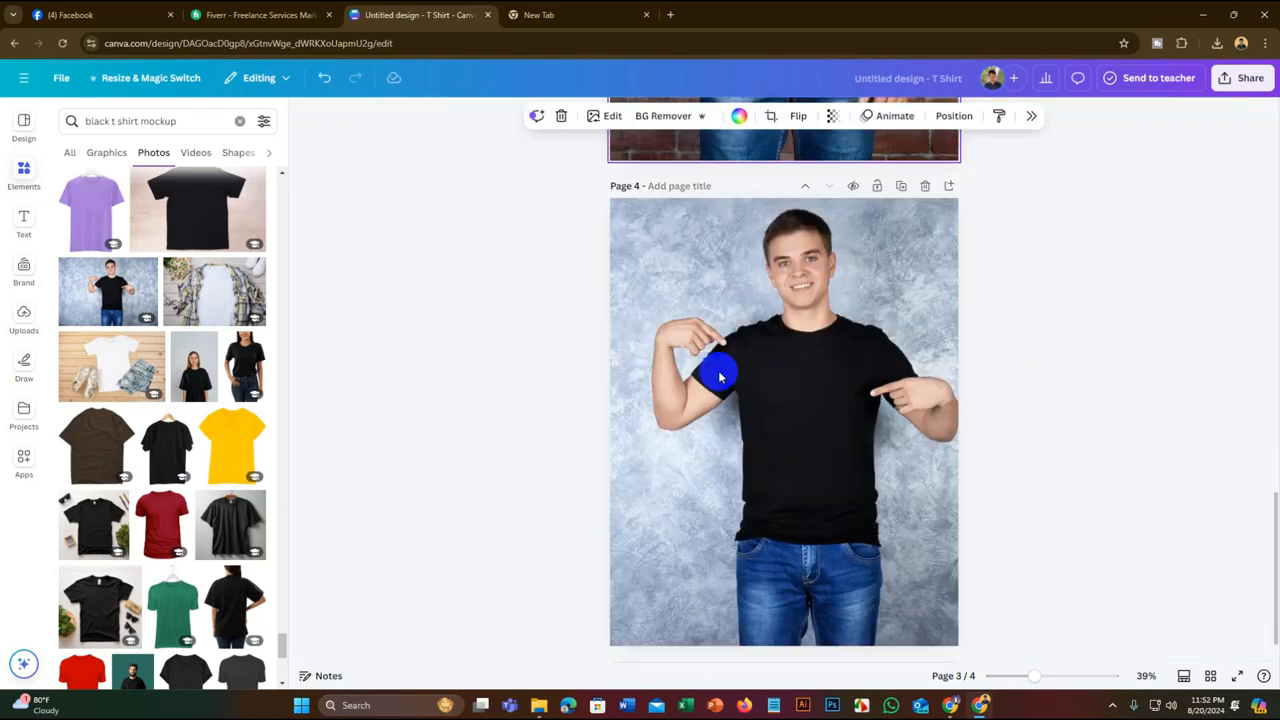
scroll(719, 376, "down", 1)
double_click(794, 361)
left_click_drag(794, 361, 764, 361)
left_click_drag(433, 155, 409, 137)
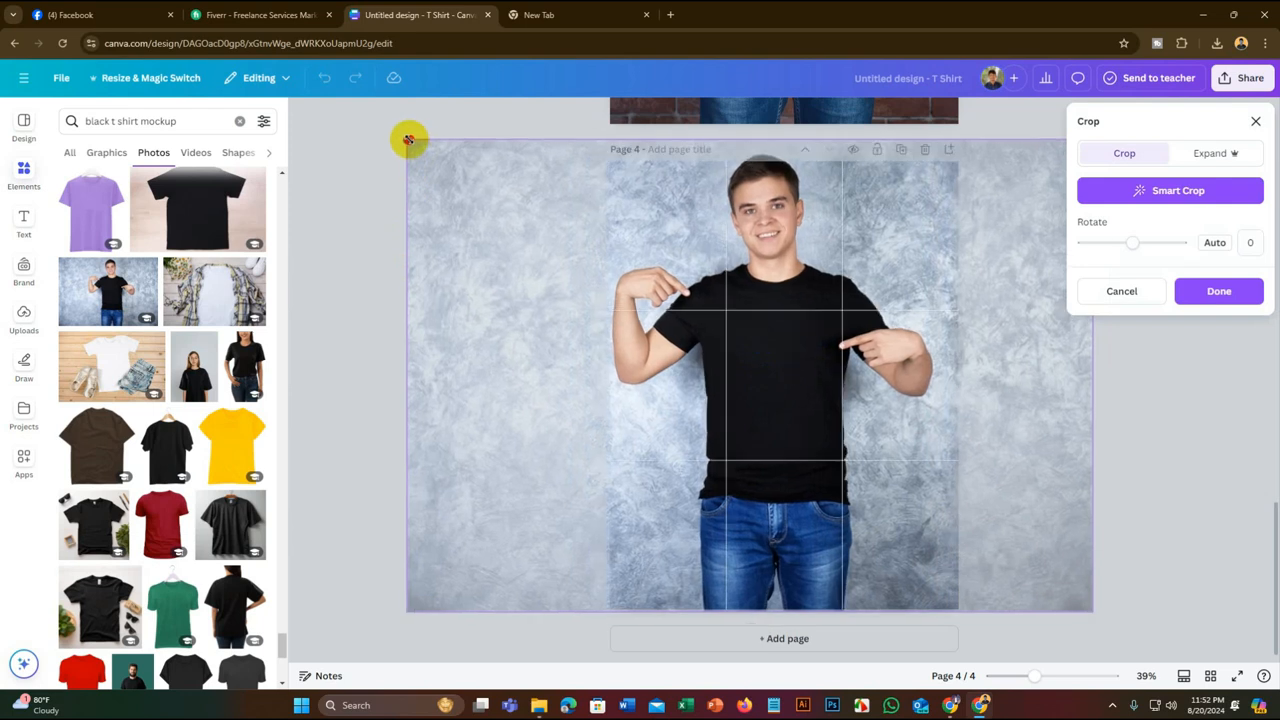
left_click_drag(811, 380, 822, 391)
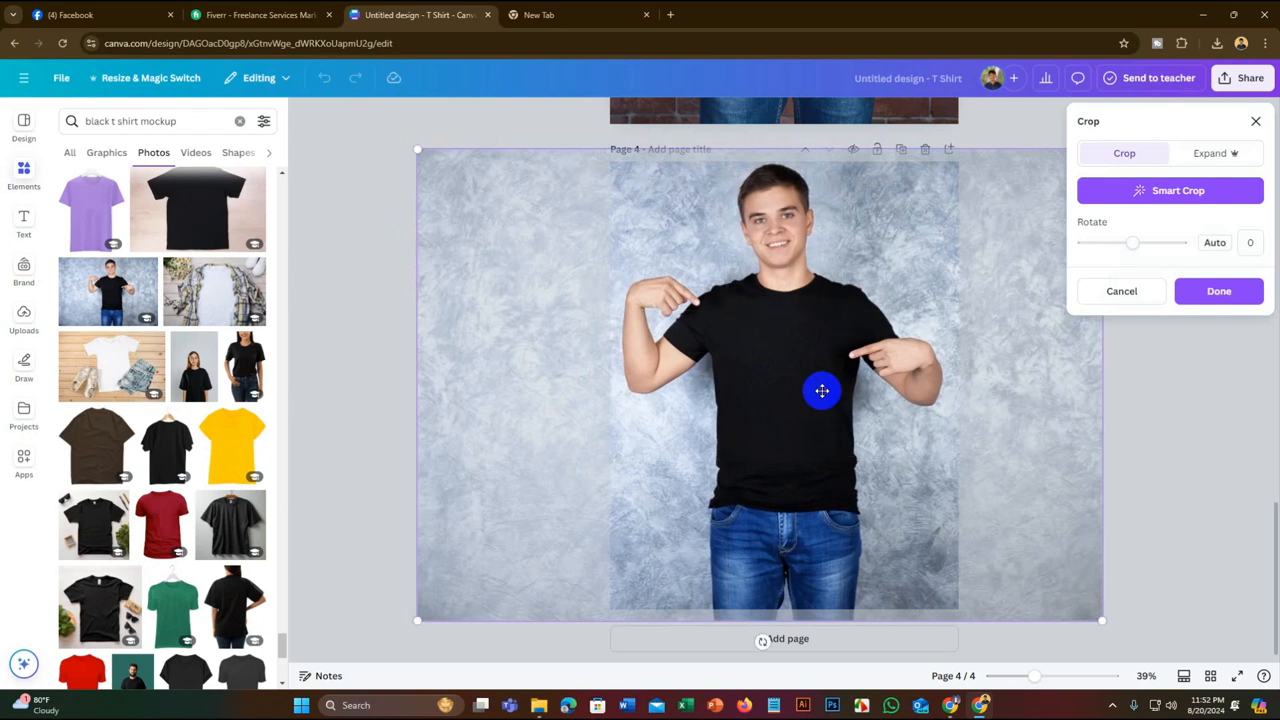
left_click(455, 138)
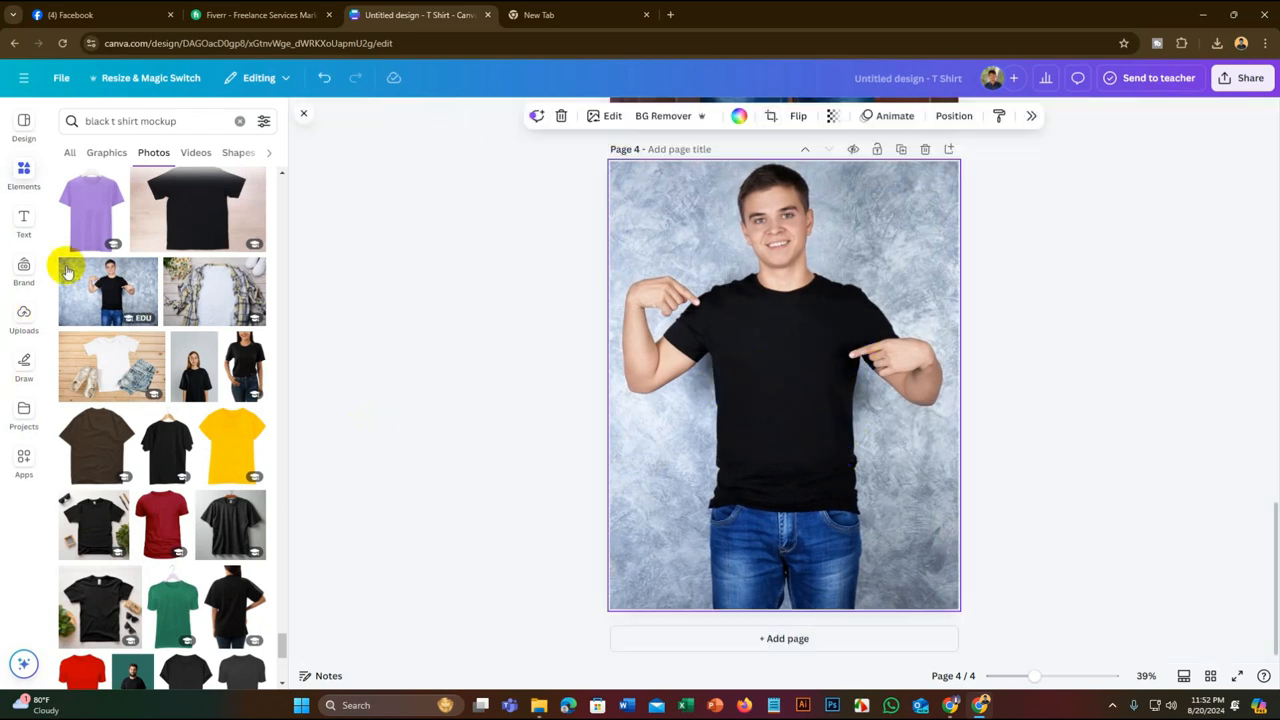
left_click(663, 338)
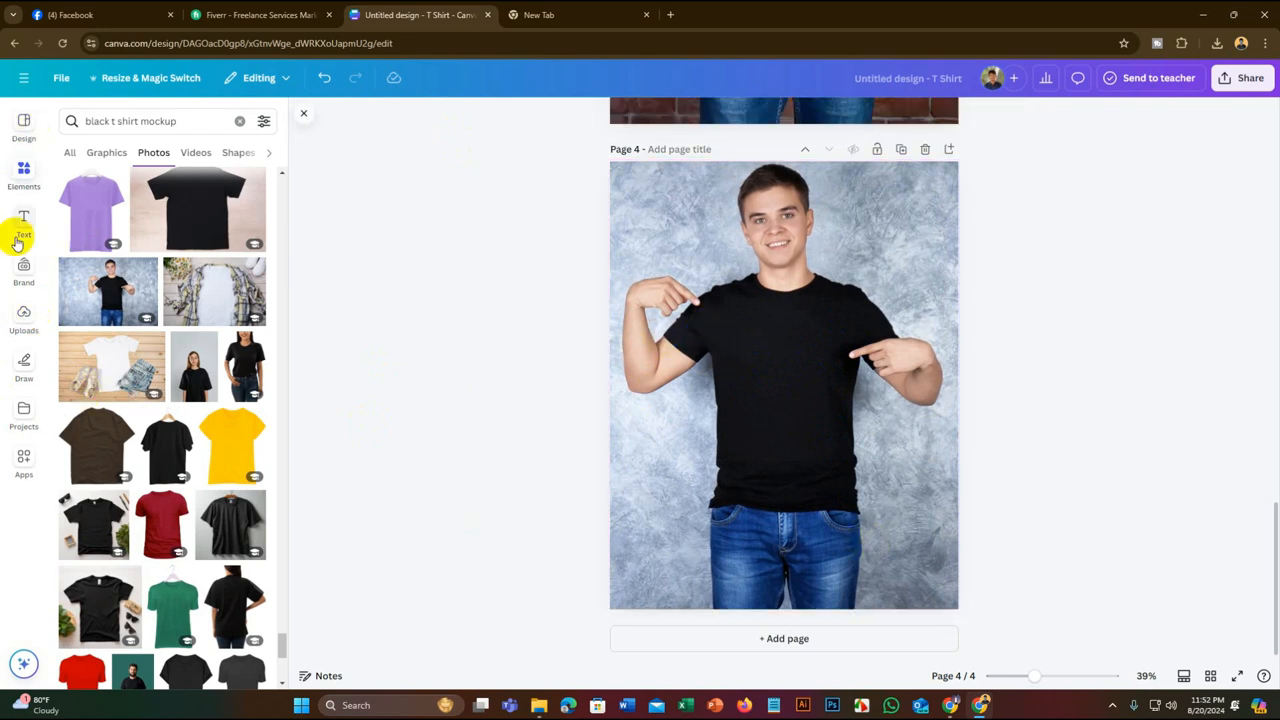
Upload the image "less talk more action -01" from the Documents > T-shirt-design folder
left_click(24, 318)
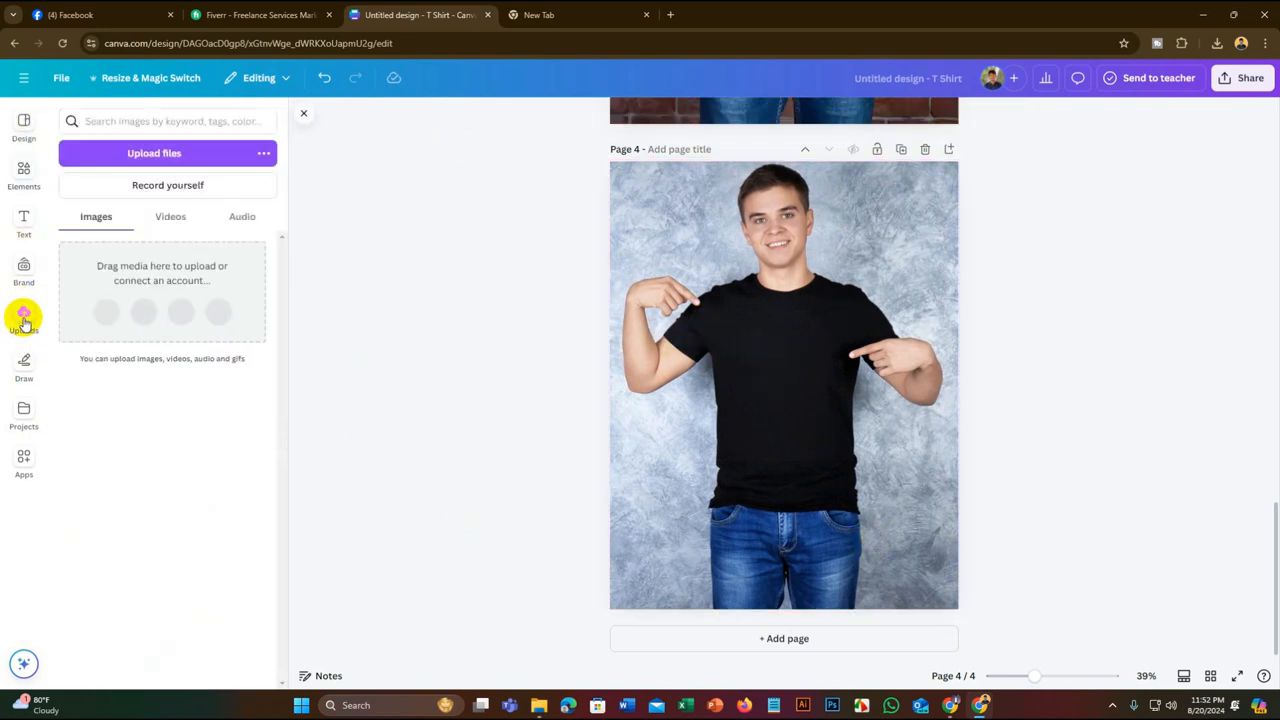
left_click(170, 158)
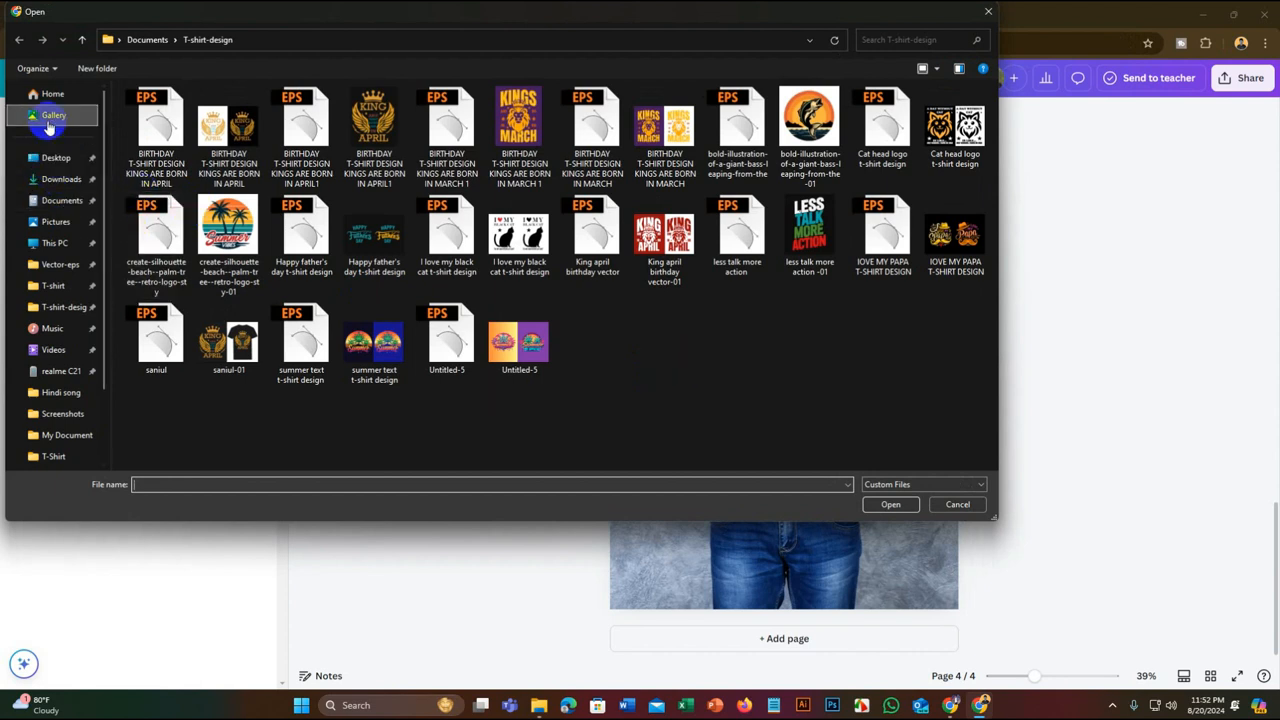
left_click(50, 183)
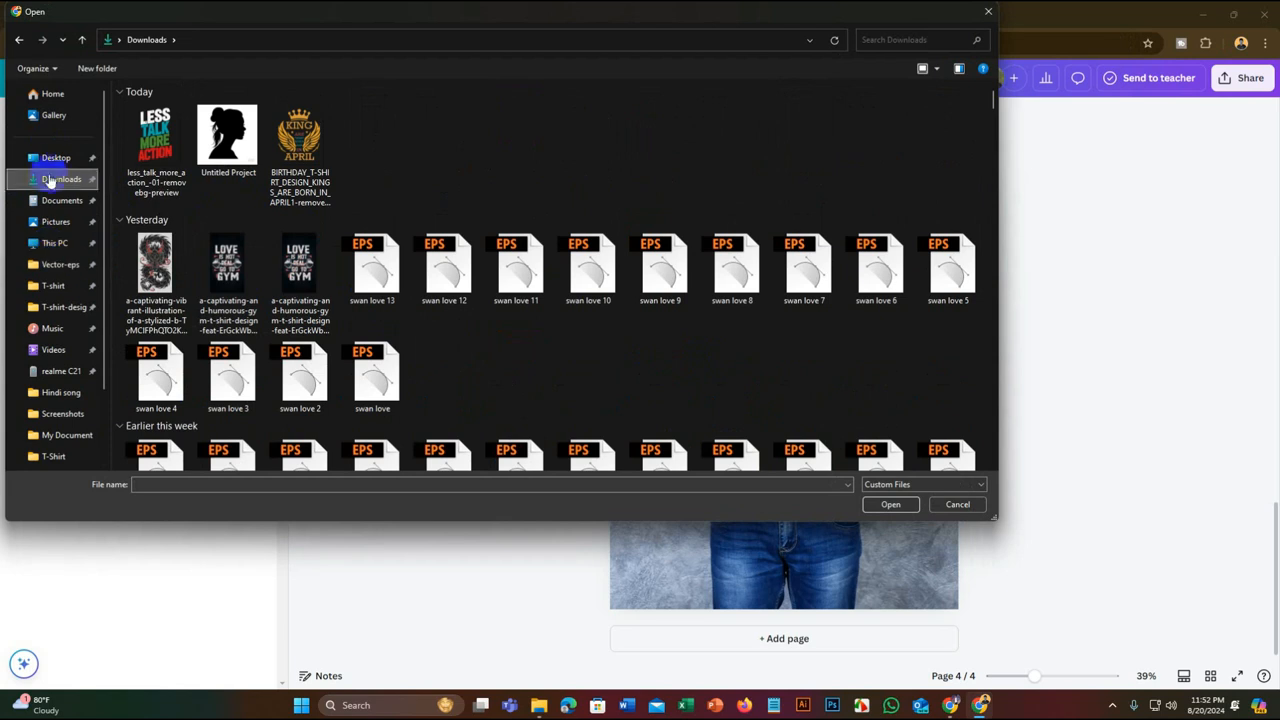
left_click(58, 307)
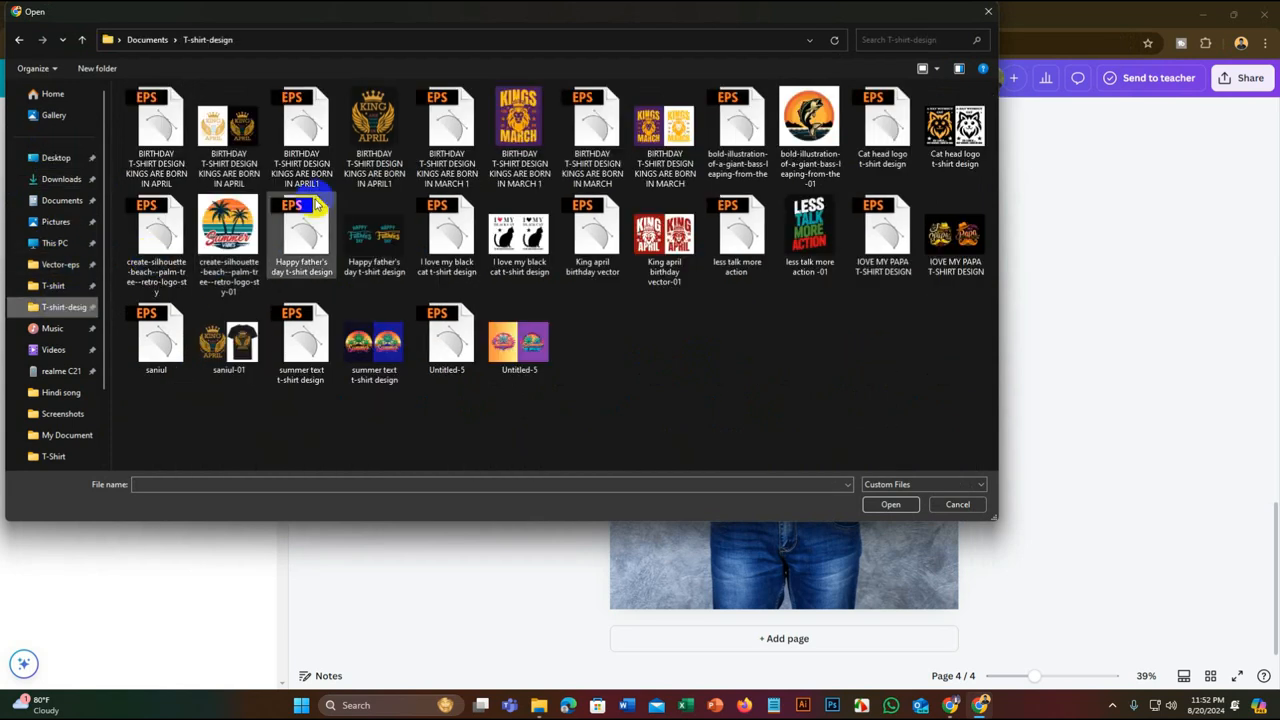
left_click(800, 235)
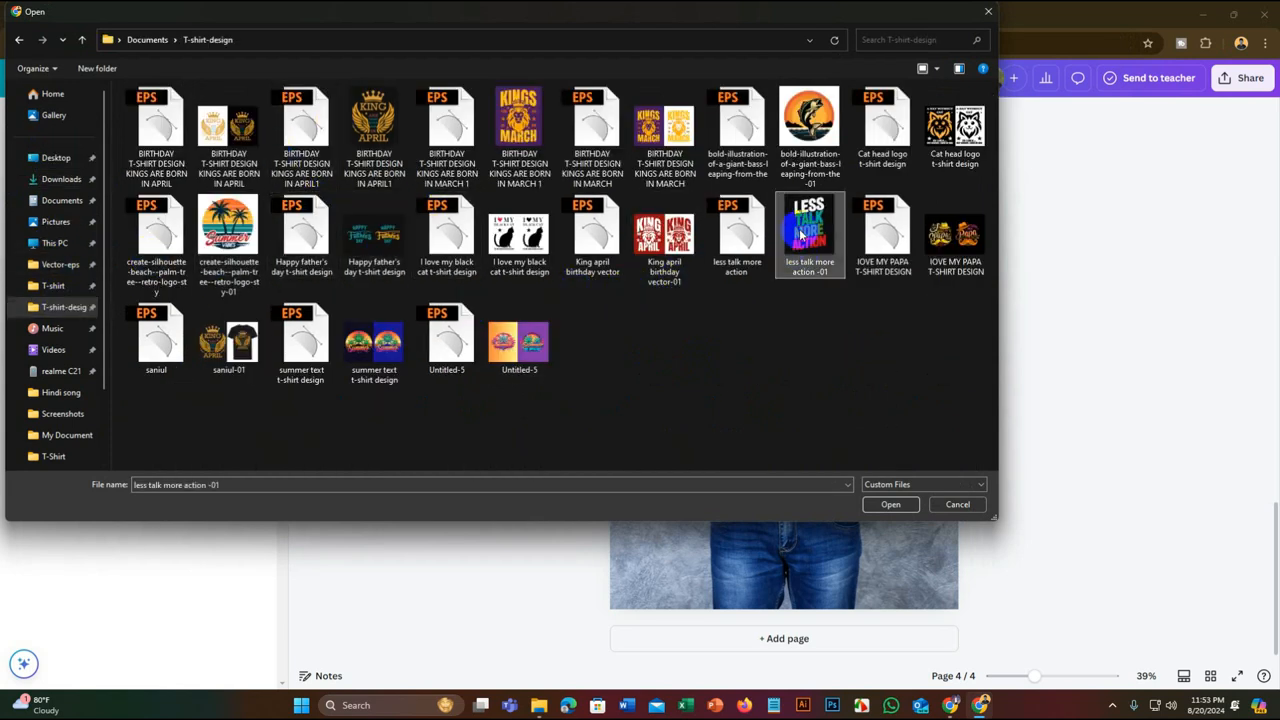
left_click(885, 504)
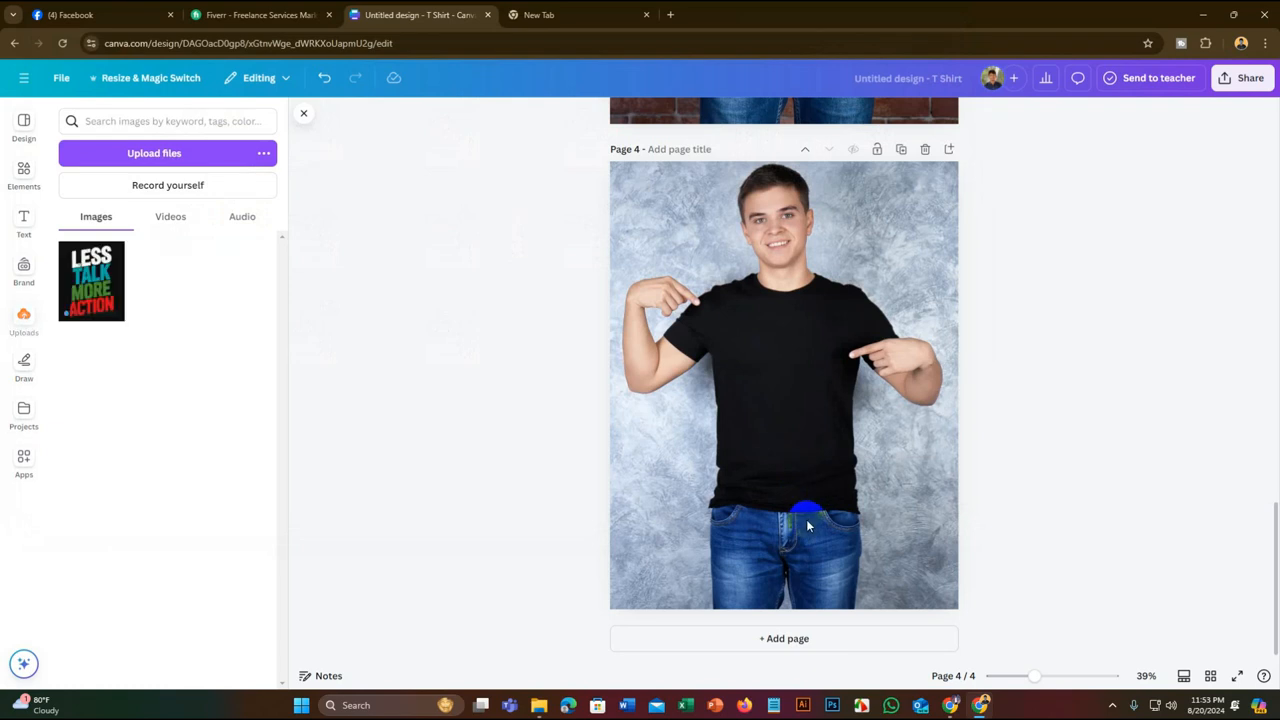
Add the uploaded LESS TALK MORE ACTION image to page 4, scale it down and place it partly over the man's pointing arm
left_click(93, 288)
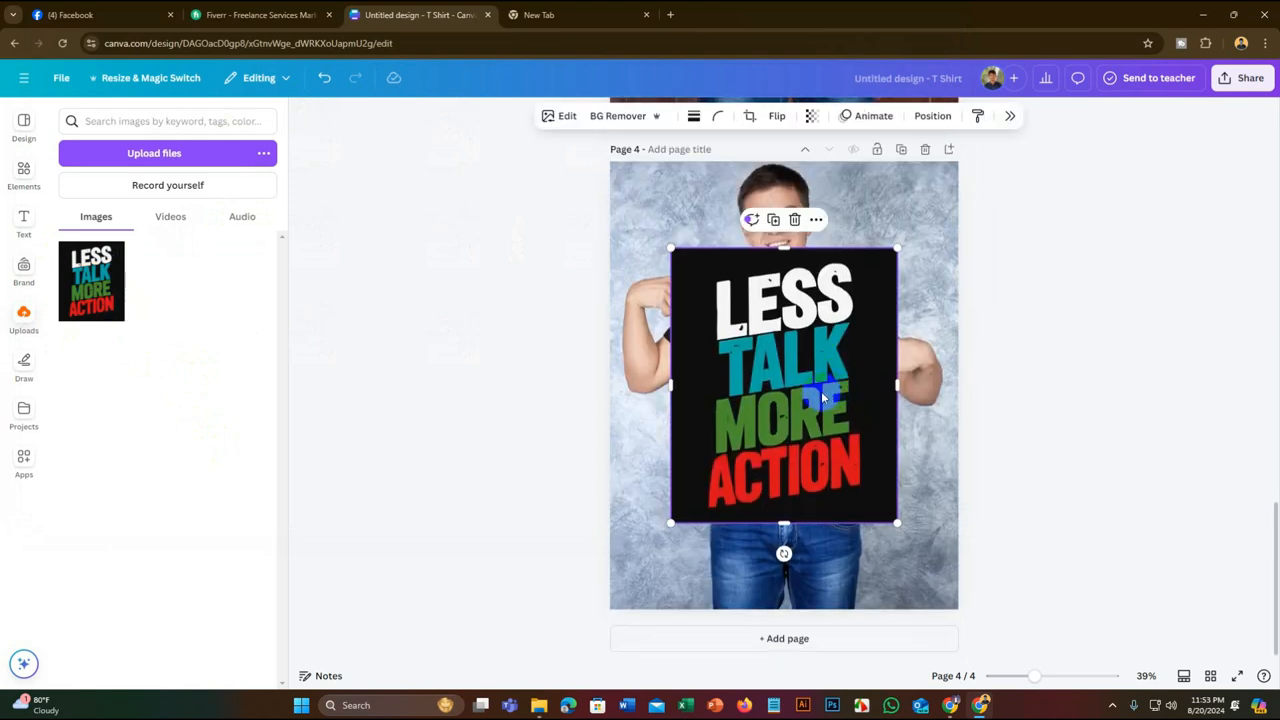
left_click_drag(805, 398, 806, 395)
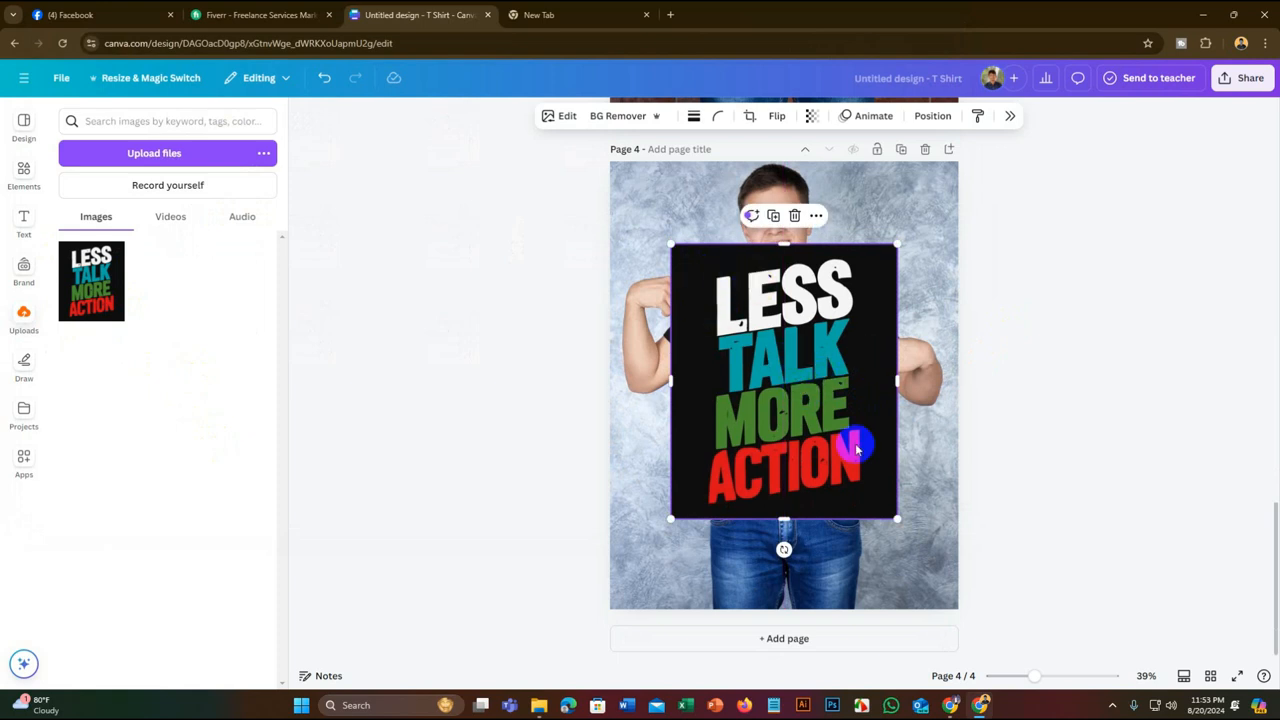
left_click_drag(898, 518, 829, 434)
left_click_drag(790, 395, 850, 465)
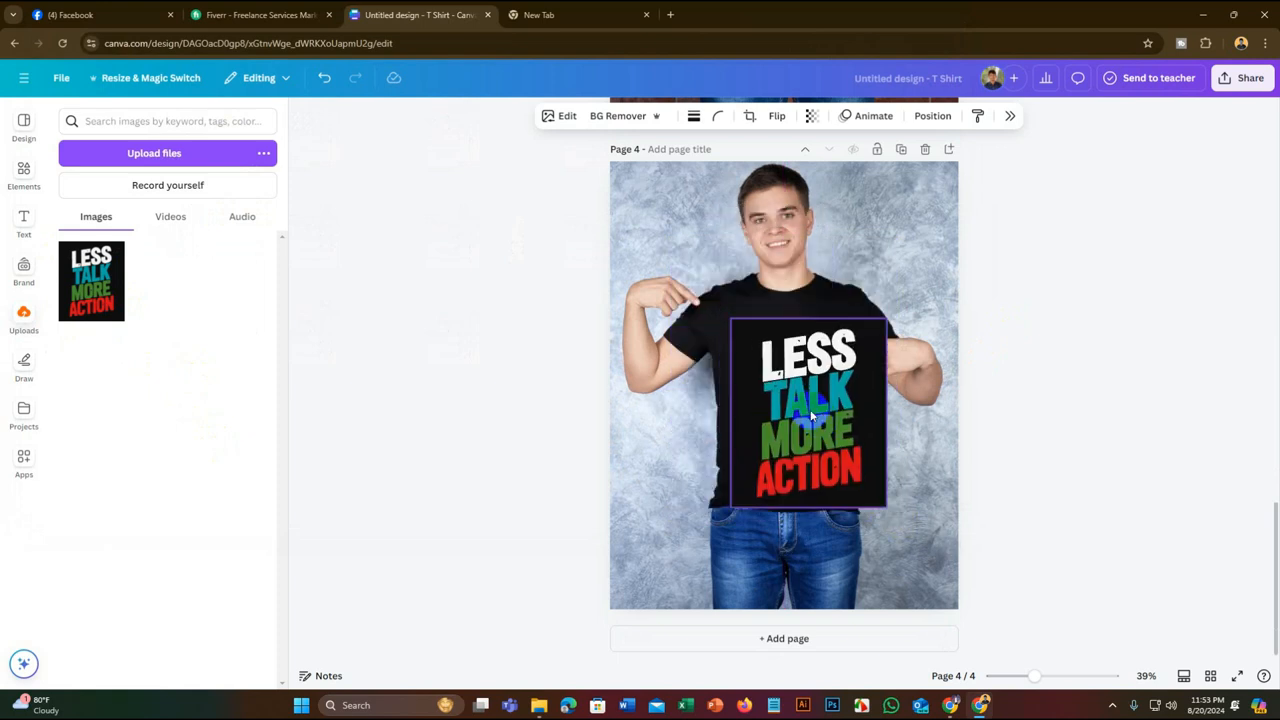
left_click_drag(733, 321, 757, 349)
left_click_drag(821, 404, 702, 280)
left_click(732, 392)
left_click(905, 285)
left_click(689, 287)
left_click_drag(693, 279, 720, 330)
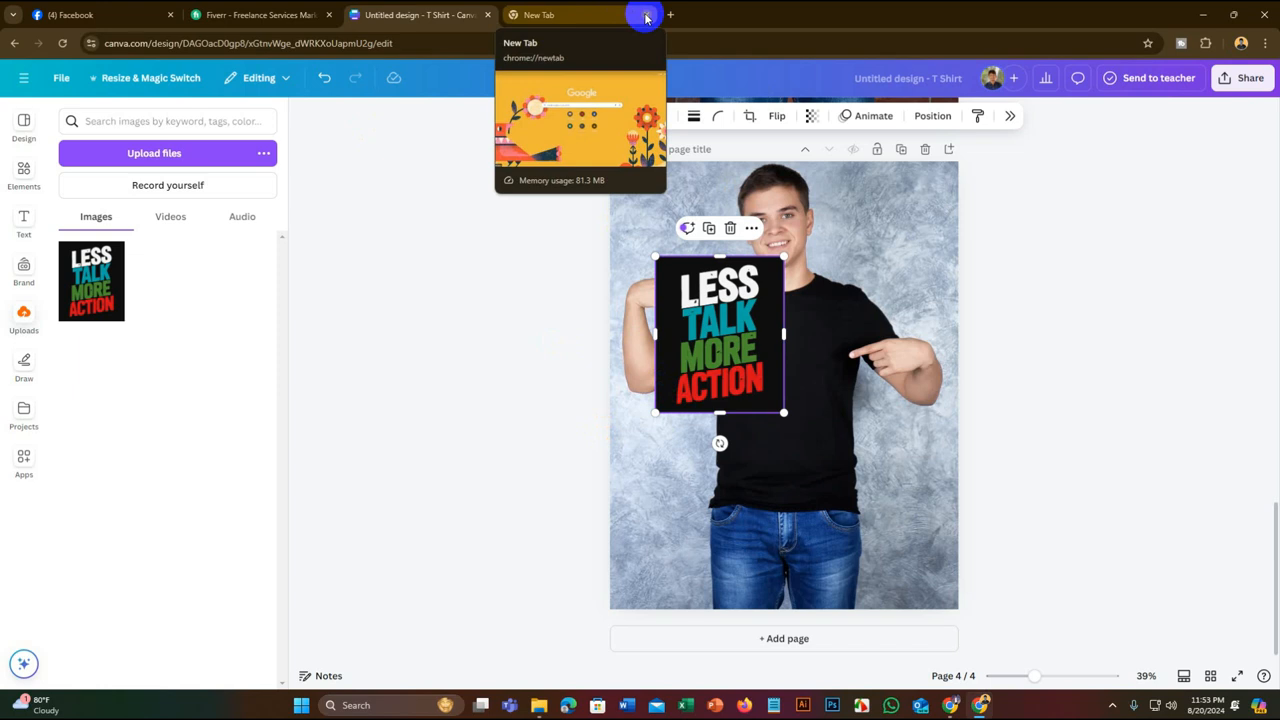
left_click(552, 14)
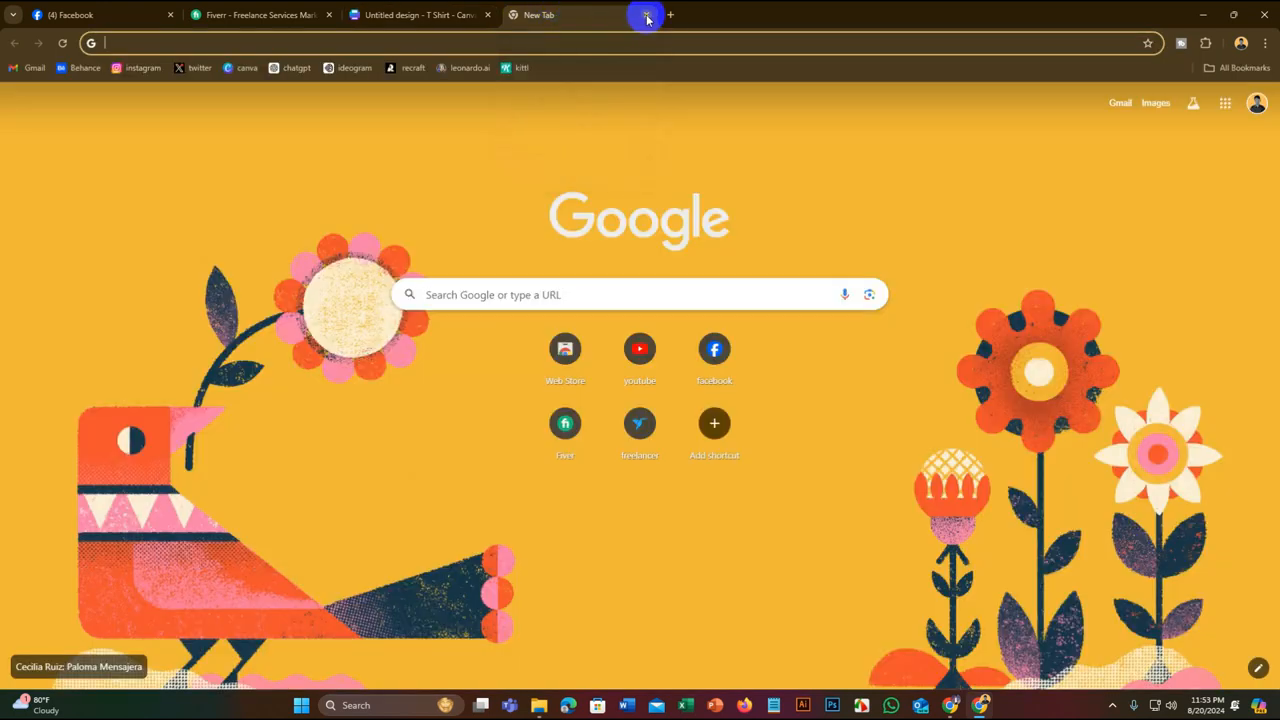
left_click(414, 13)
Remove the black background from the LESS TALK MORE ACTION image and move the lettering onto the man's T-shirt
left_click(690, 318)
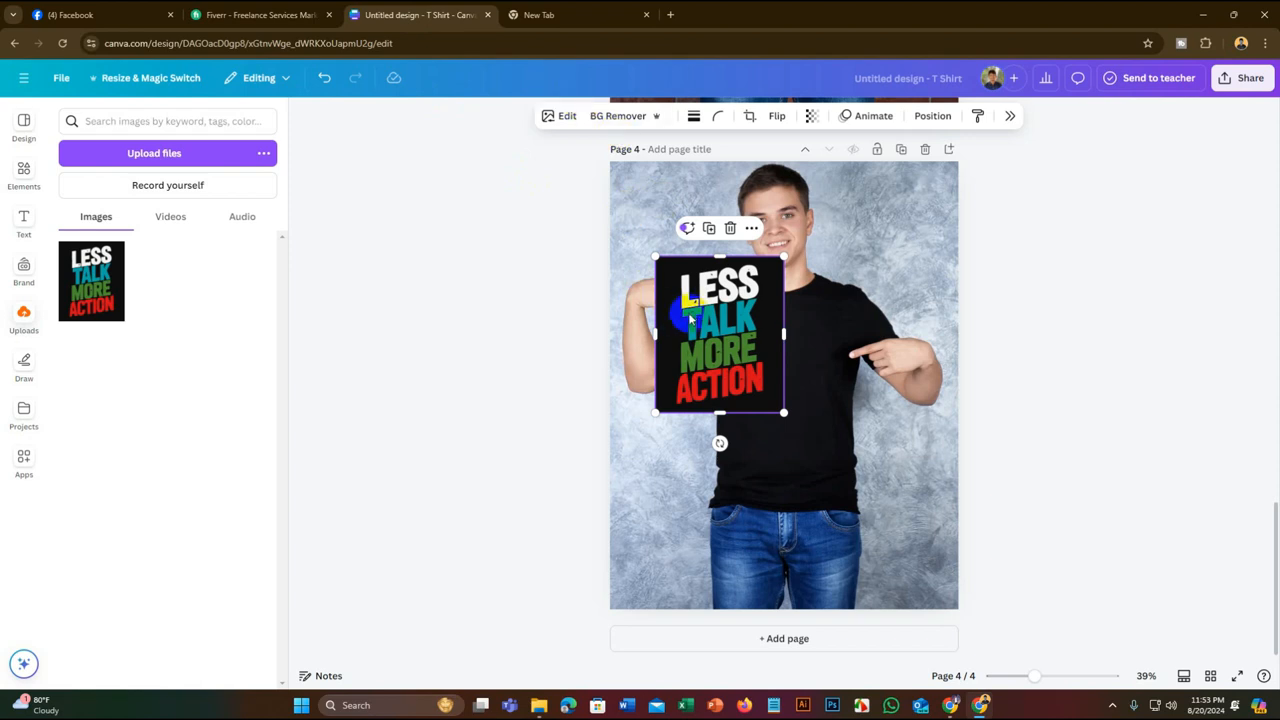
left_click(760, 392)
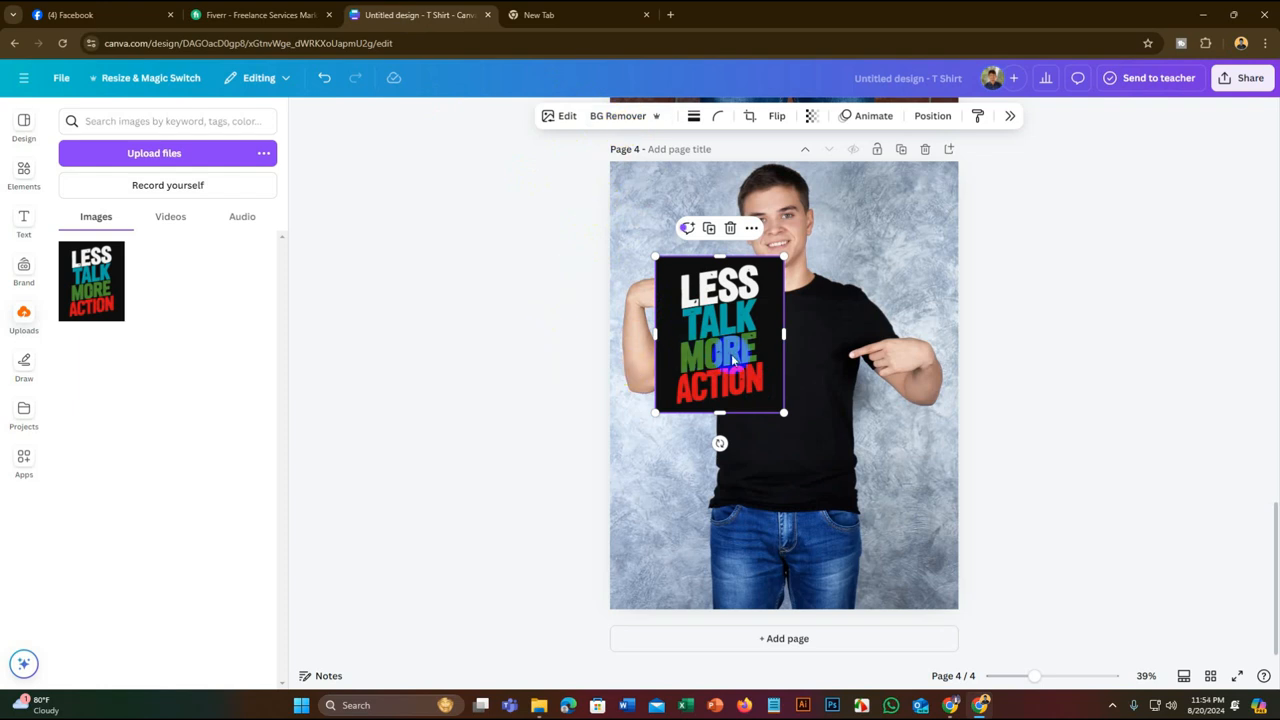
left_click_drag(728, 330, 728, 332)
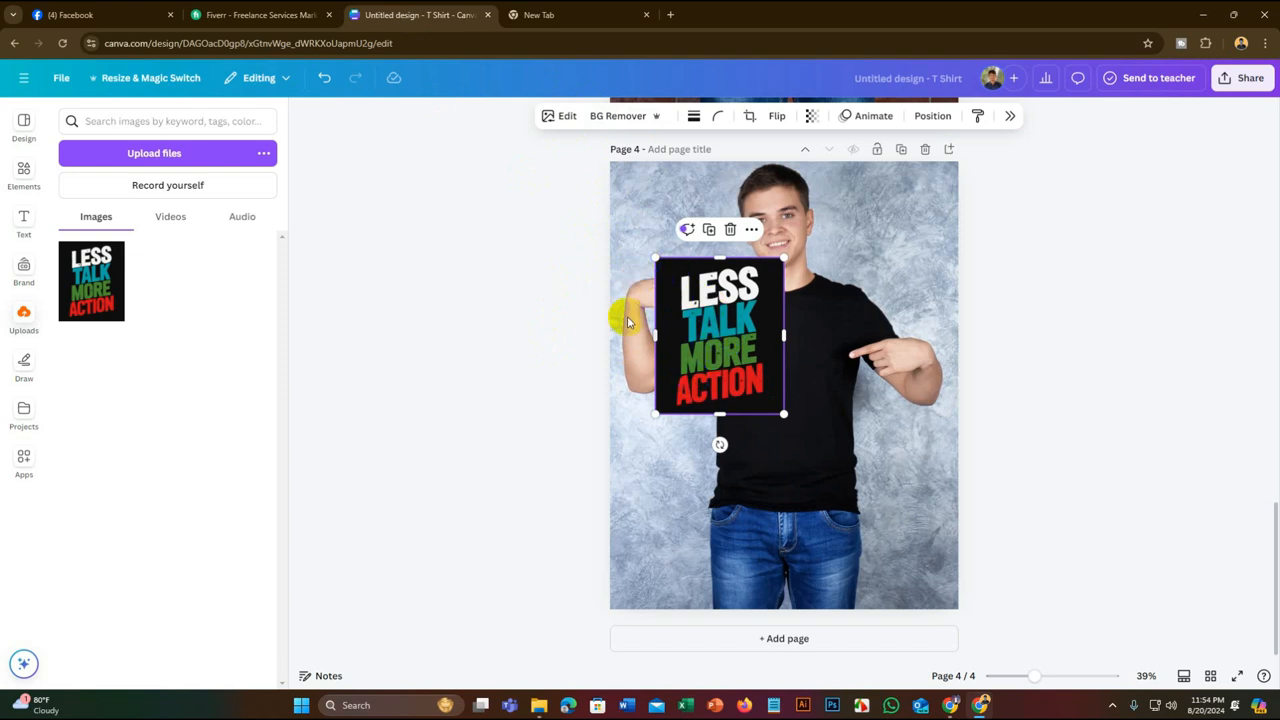
left_click(622, 117)
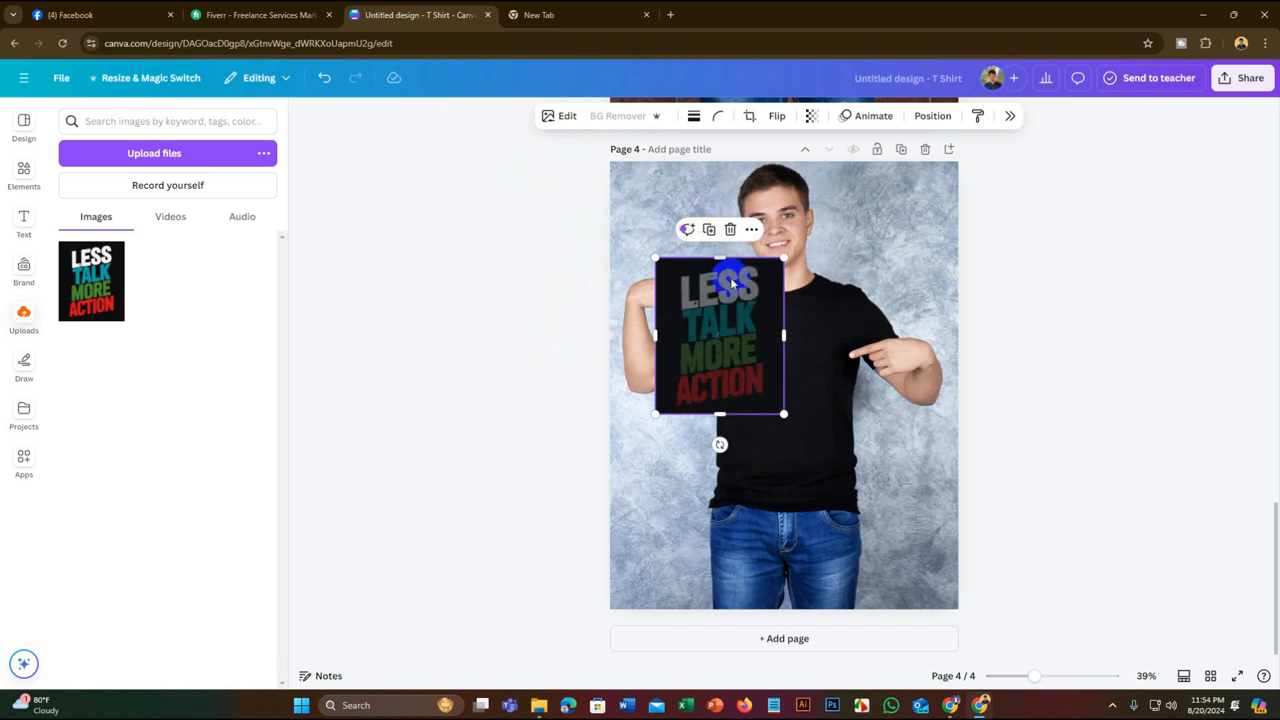
left_click_drag(727, 331, 780, 357)
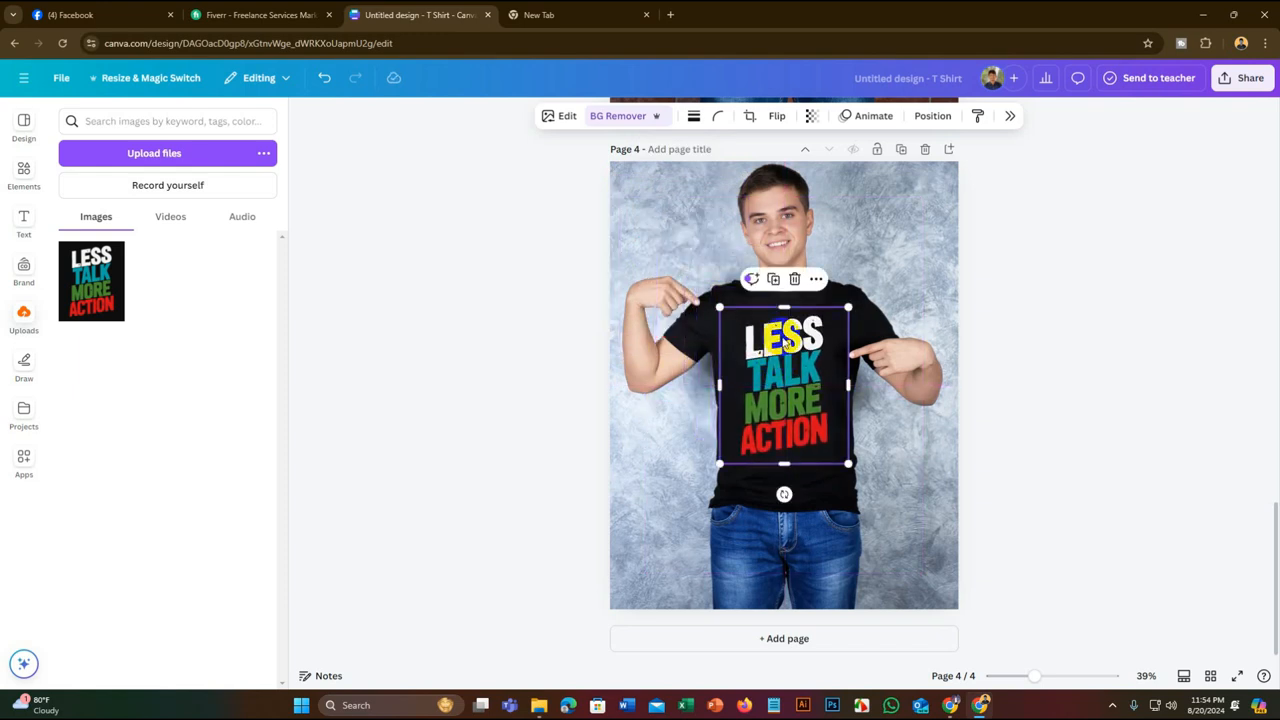
Scale the lettering down further and centre it on the chest of the black T-shirt on page 4
left_click_drag(847, 459, 787, 449)
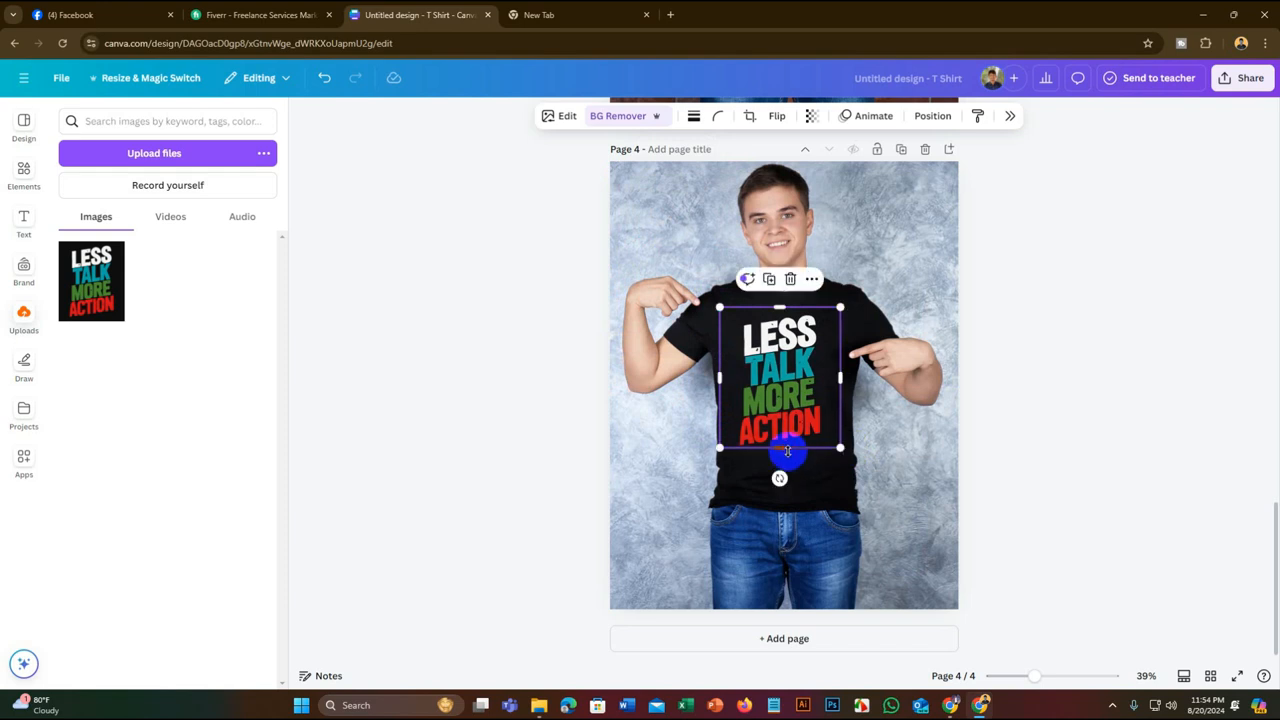
left_click_drag(779, 308, 779, 311)
left_click_drag(799, 384, 803, 385)
left_click_drag(845, 444, 838, 437)
left_click_drag(727, 440, 728, 434)
left_click_drag(790, 404, 793, 401)
left_click(1051, 391)
scroll(911, 432, "up", 2)
scroll(911, 432, "down", 2)
left_click(806, 376)
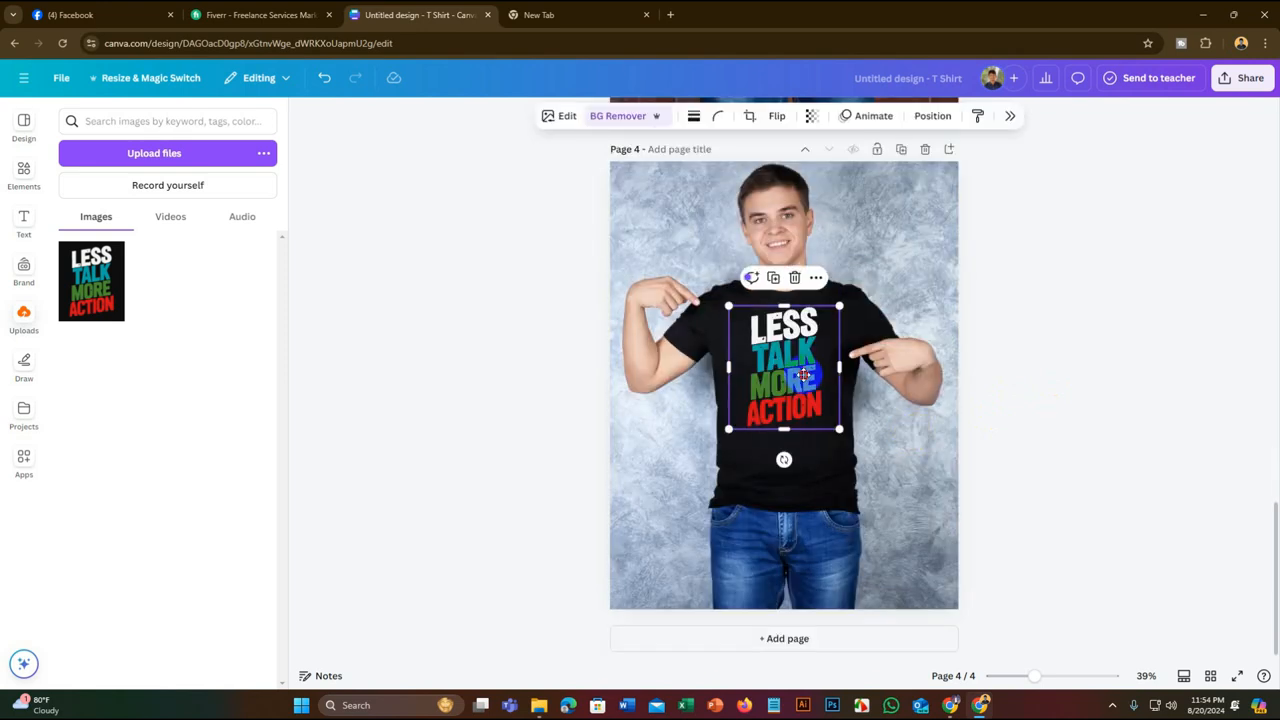
left_click(1094, 314)
Review how the lettering looks on the T-shirt on page 4 and compare it with the blank mockup on page 3
scroll(782, 383, "up", 2)
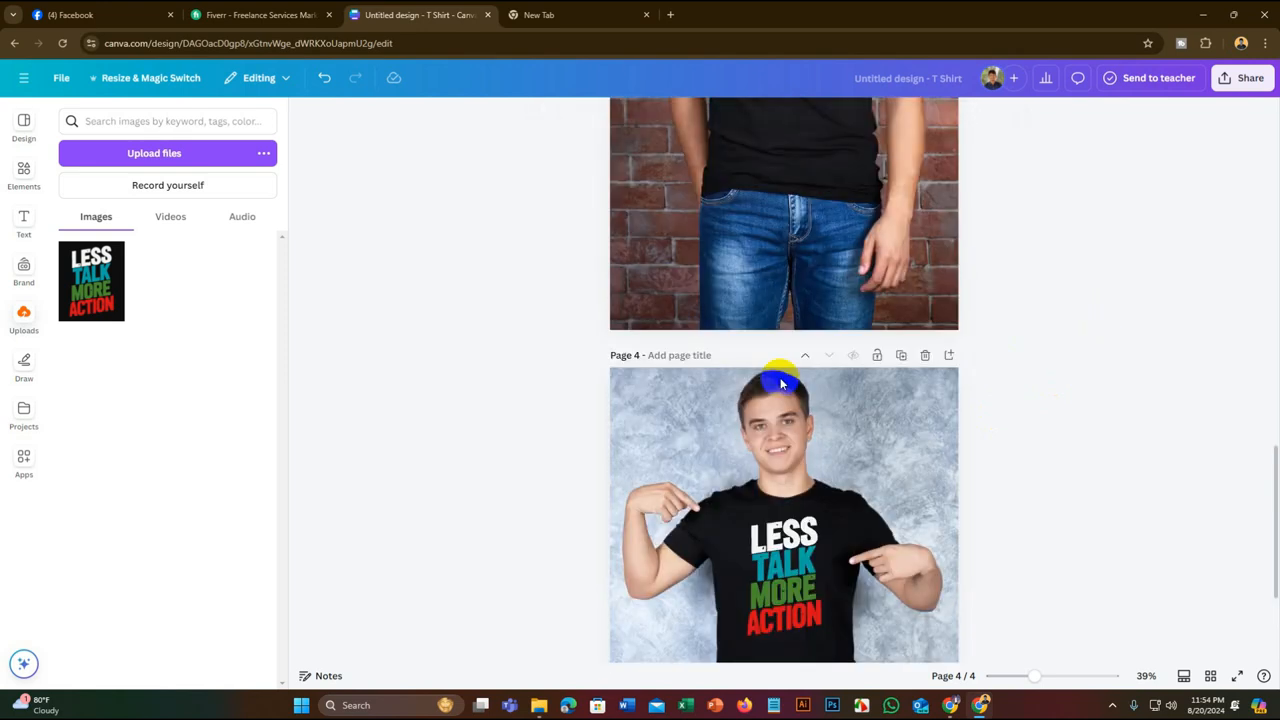
scroll(781, 383, "up", 4)
scroll(780, 380, "down", 5)
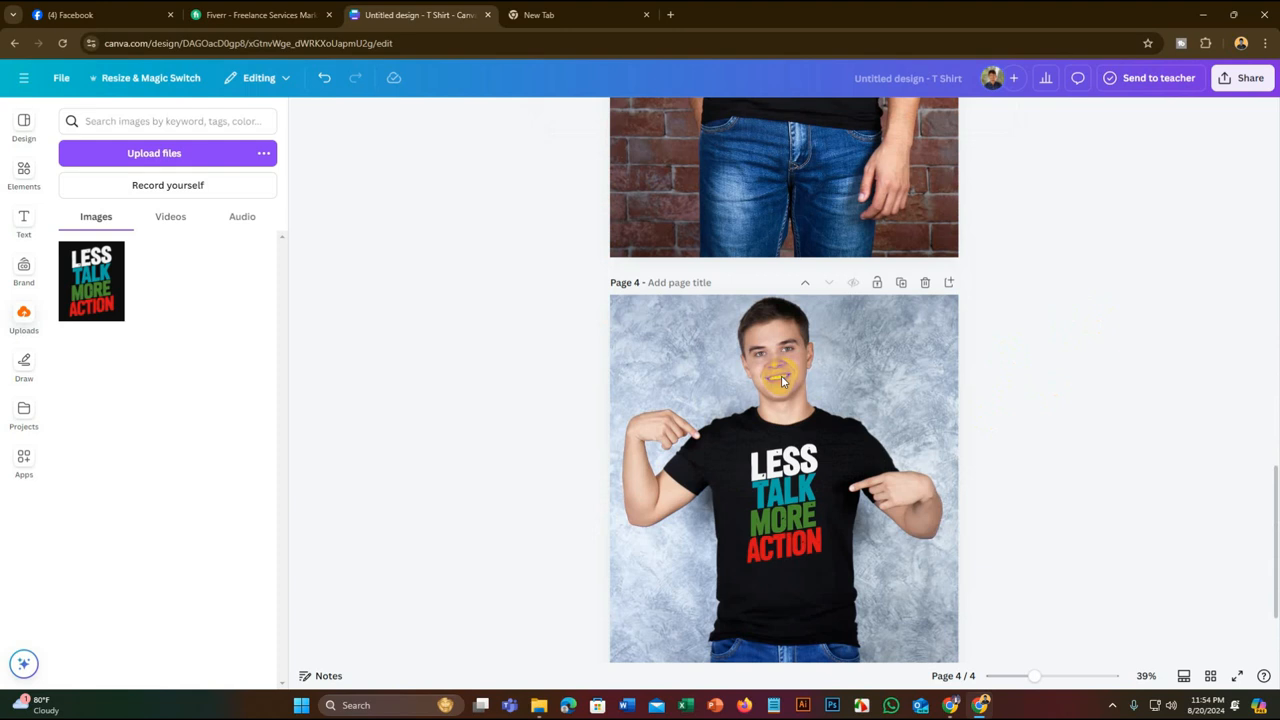
scroll(781, 375, "down", 3)
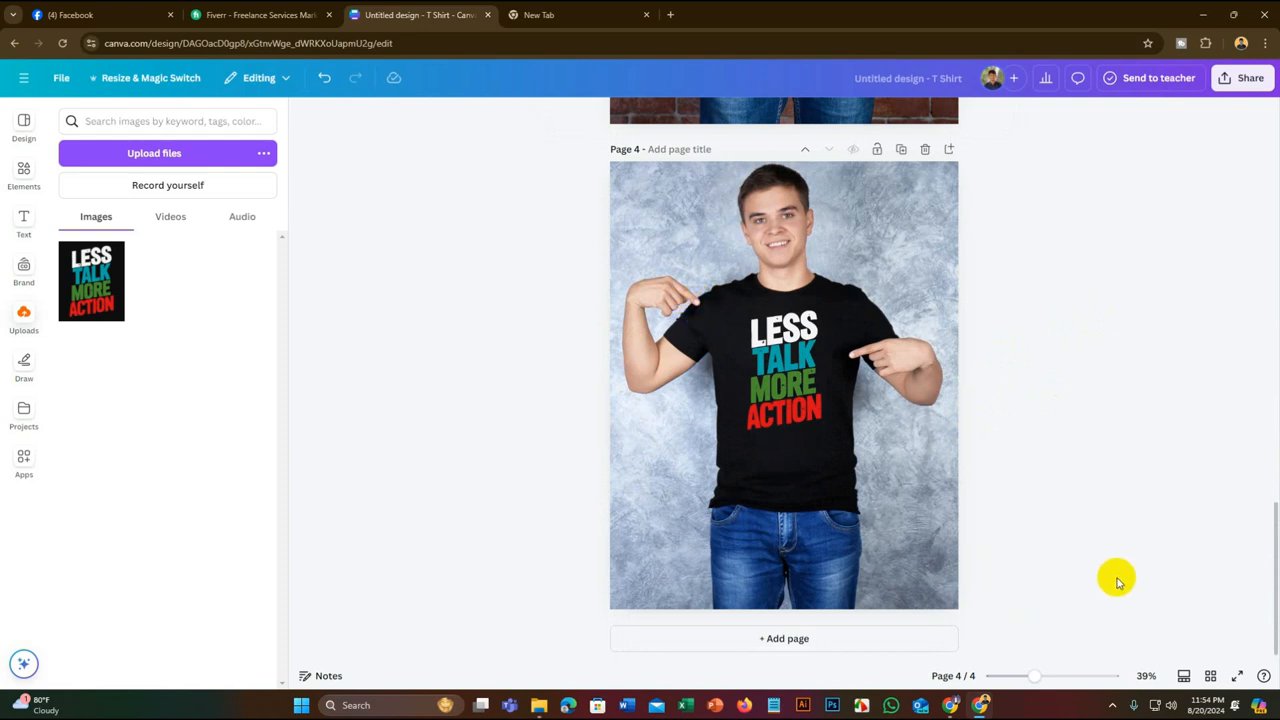
left_click(866, 328)
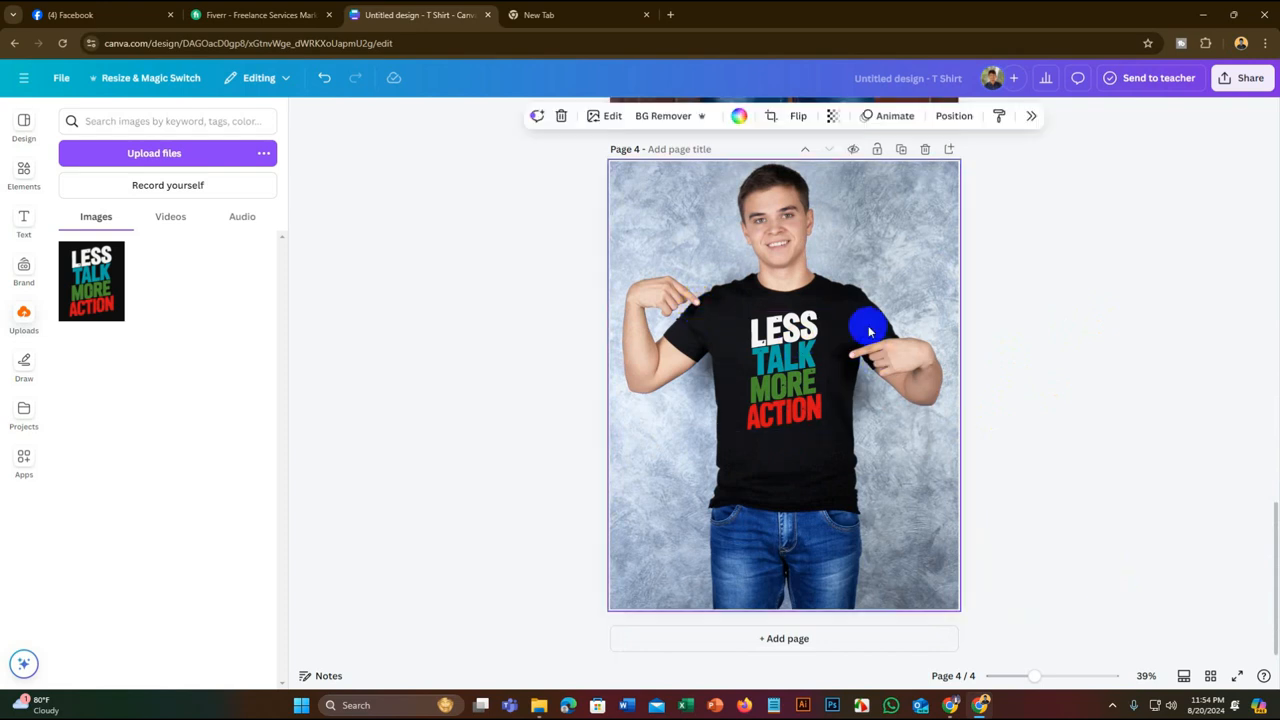
scroll(856, 375, "up", 2)
scroll(856, 375, "down", 2)
scroll(857, 378, "up", 3)
scroll(857, 378, "down", 2)
left_click(830, 378)
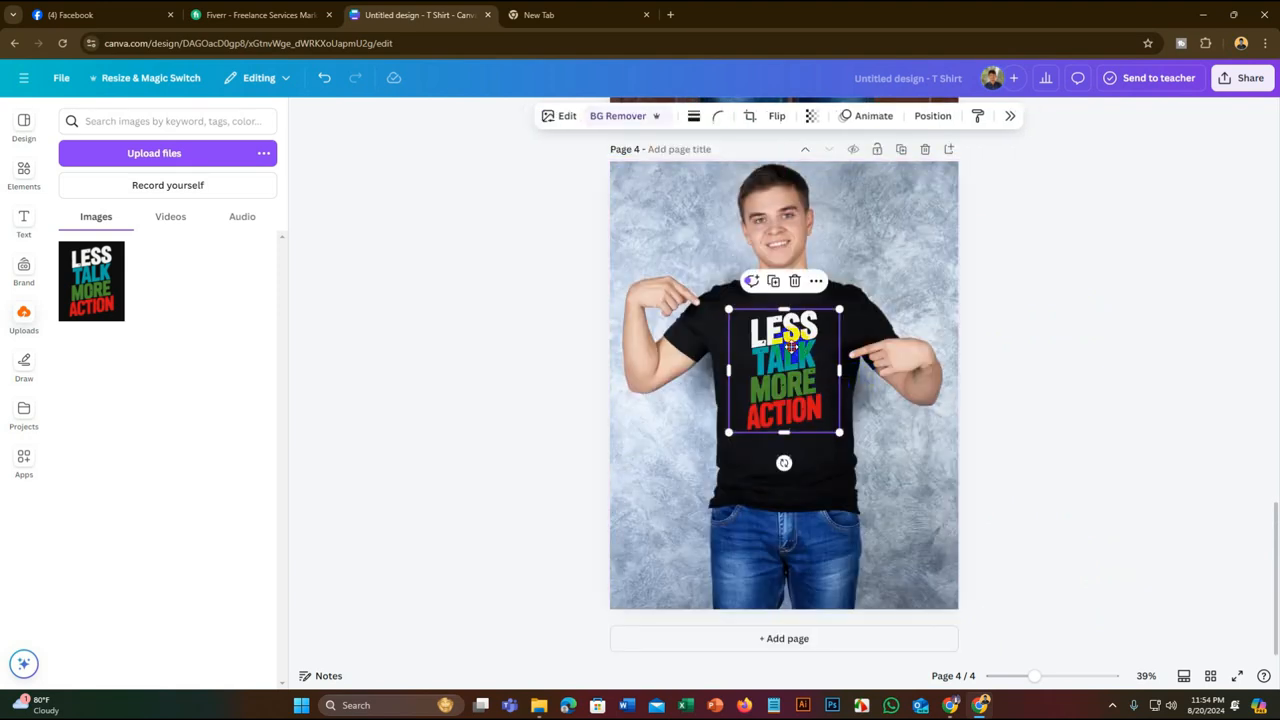
Look through the blank T-shirt mockups on pages 1 to 3 and return to the finished one on page 4
left_click(1137, 290)
scroll(912, 372, "up", 2)
scroll(910, 374, "down", 2)
scroll(912, 376, "up", 2)
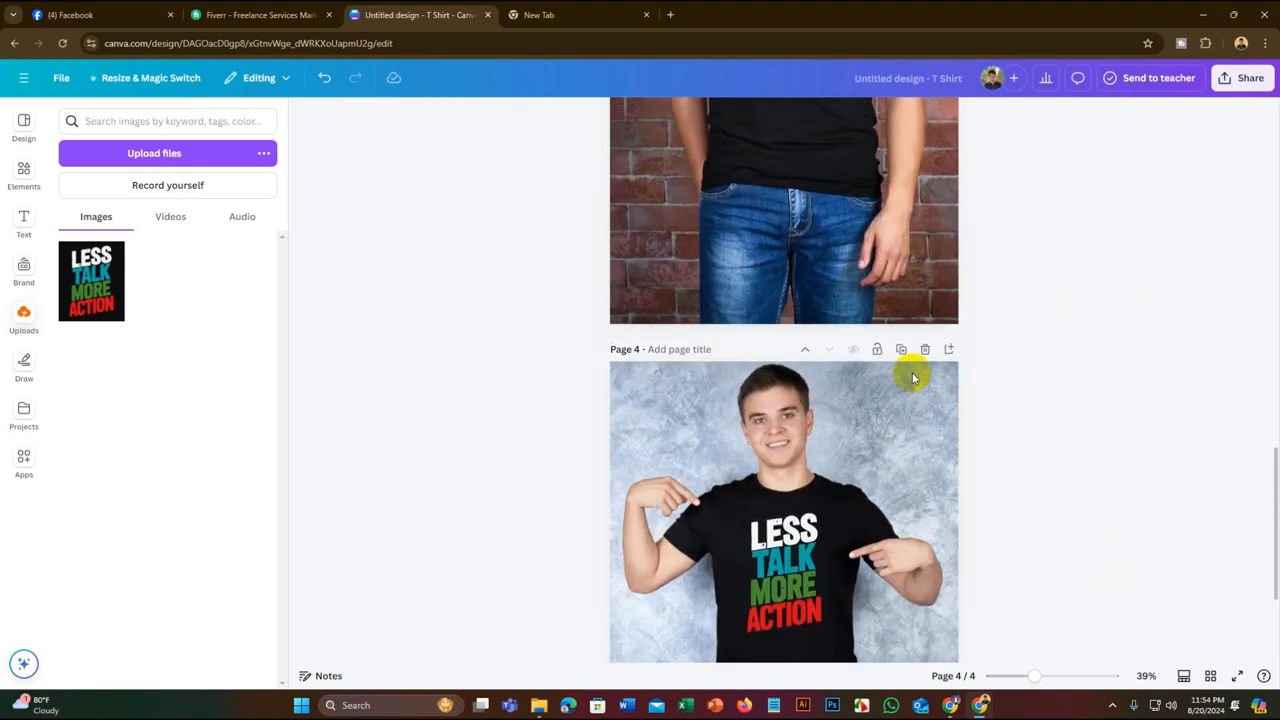
scroll(910, 377, "up", 5)
scroll(659, 318, "up", 3)
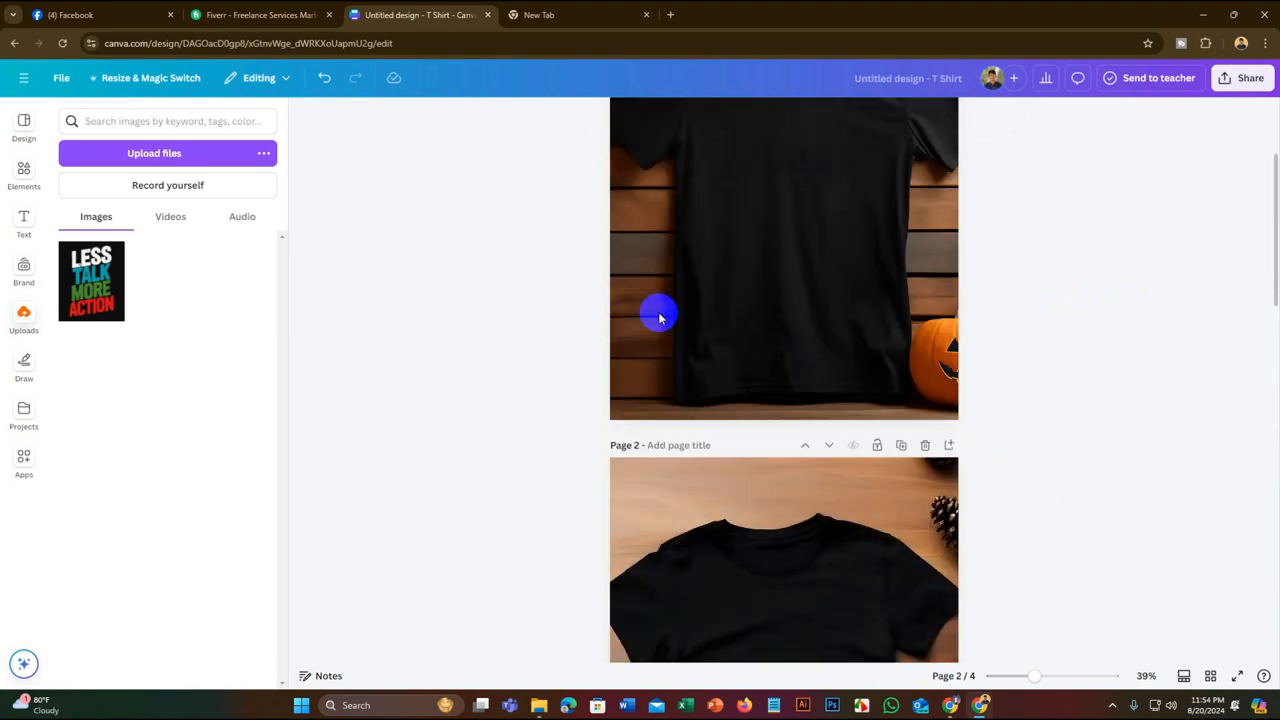
scroll(659, 318, "down", 8)
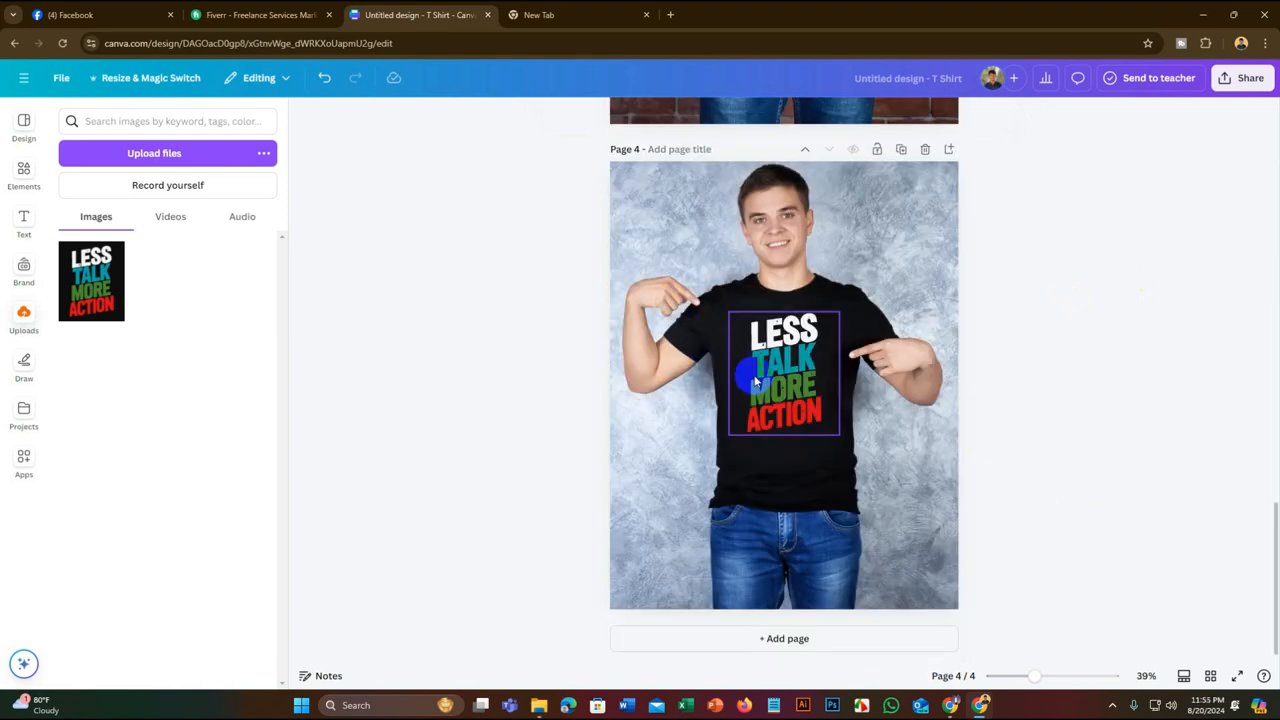
Place a copy of page 4's LESS TALK MORE ACTION lettering on page 3 and resize it centred on the T-shirt's chest
left_click_drag(770, 382, 808, 262)
left_click(792, 405)
scroll(868, 362, "up", 3)
mouse_move(805, 446)
left_mouse_down()
mouse_move(791, 377)
mouse_move(809, 431)
left_mouse_up()
left_click_drag(845, 470, 814, 441)
left_click(1075, 391)
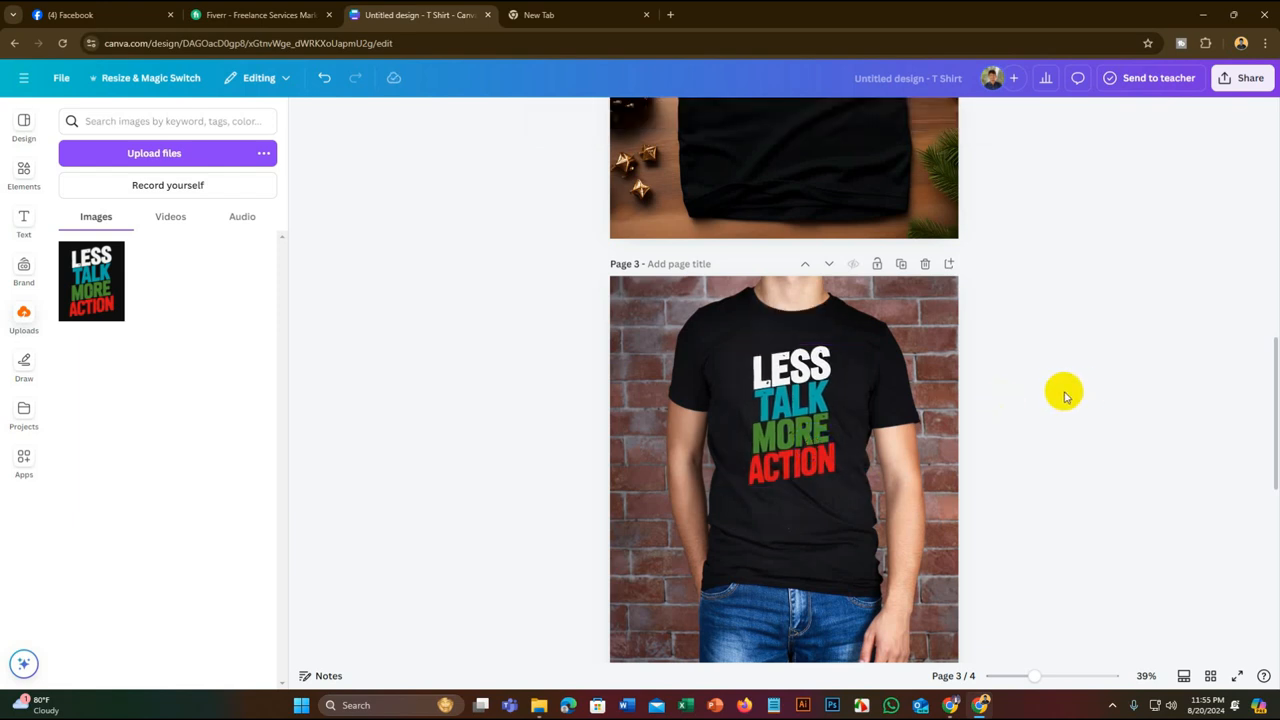
Copy the lettering onto the black T-shirt on page 2, enlarge it and tilt it slightly counterclockwise
scroll(942, 395, "up", 3)
left_click_drag(838, 574, 781, 225)
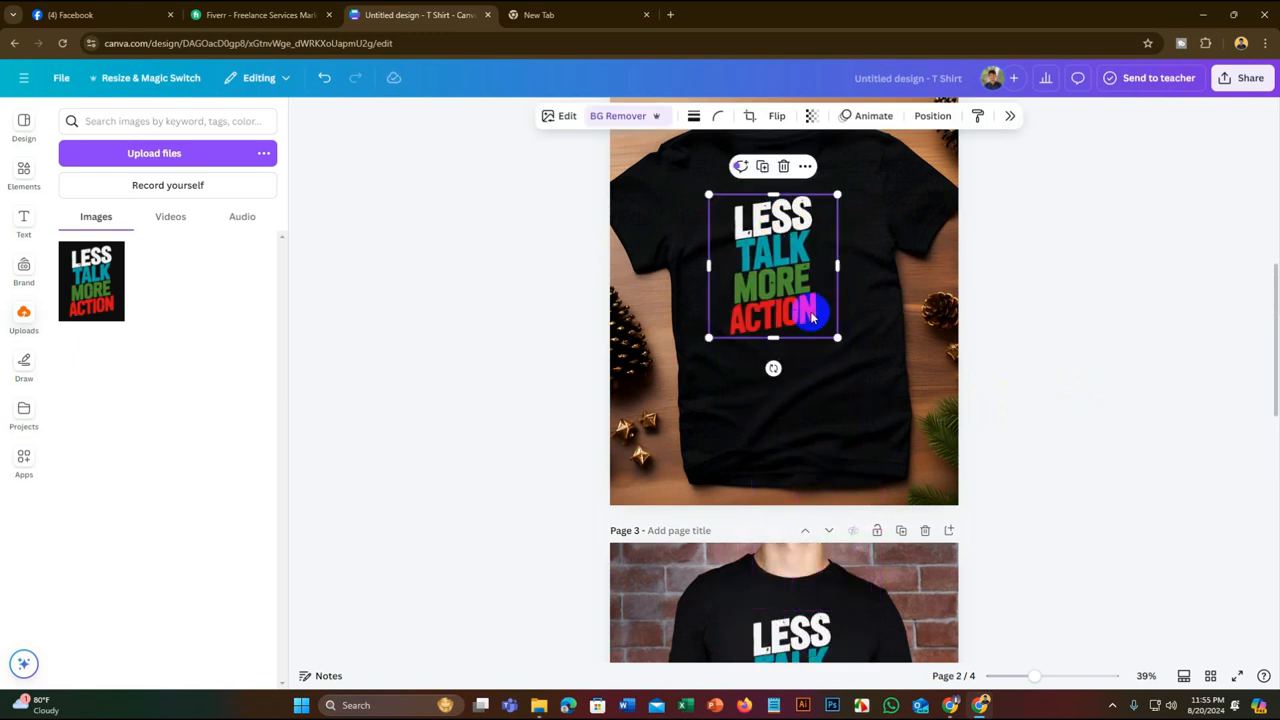
left_click_drag(837, 340, 868, 373)
left_click_drag(803, 289, 799, 274)
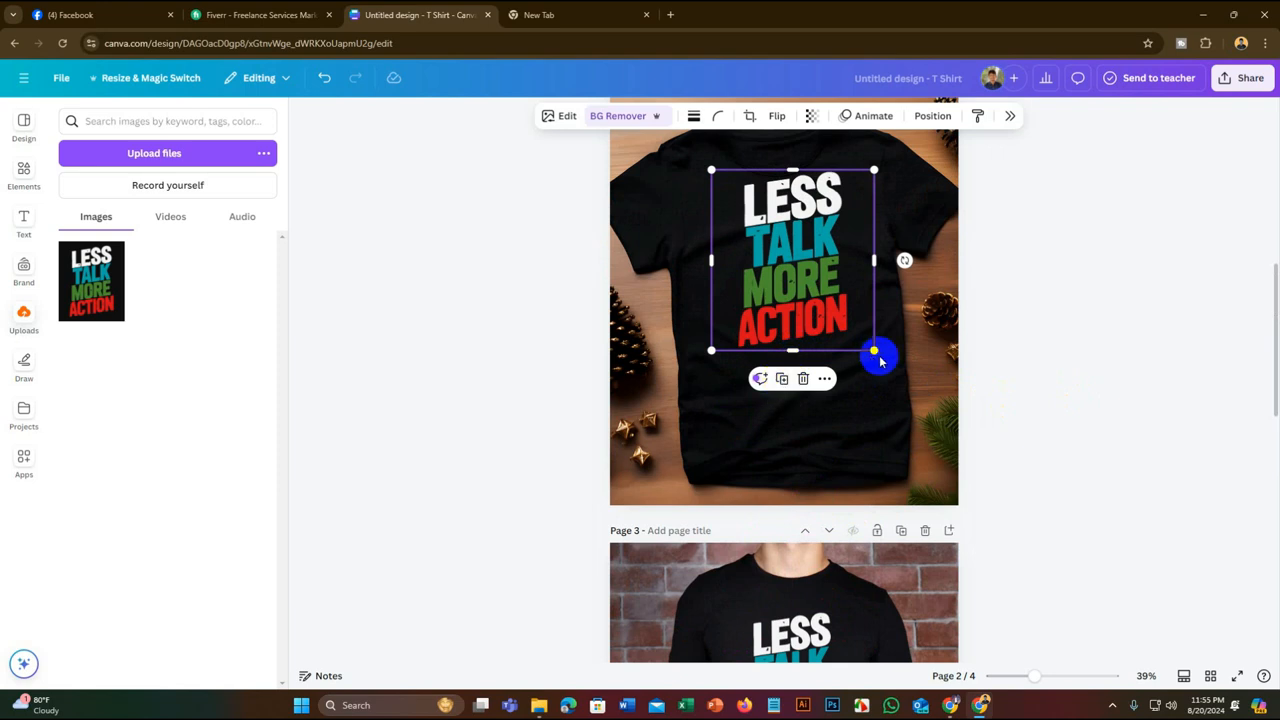
mouse_move(904, 260)
left_mouse_down()
mouse_move(914, 257)
mouse_move(903, 257)
left_mouse_up()
left_click_drag(808, 277, 803, 266)
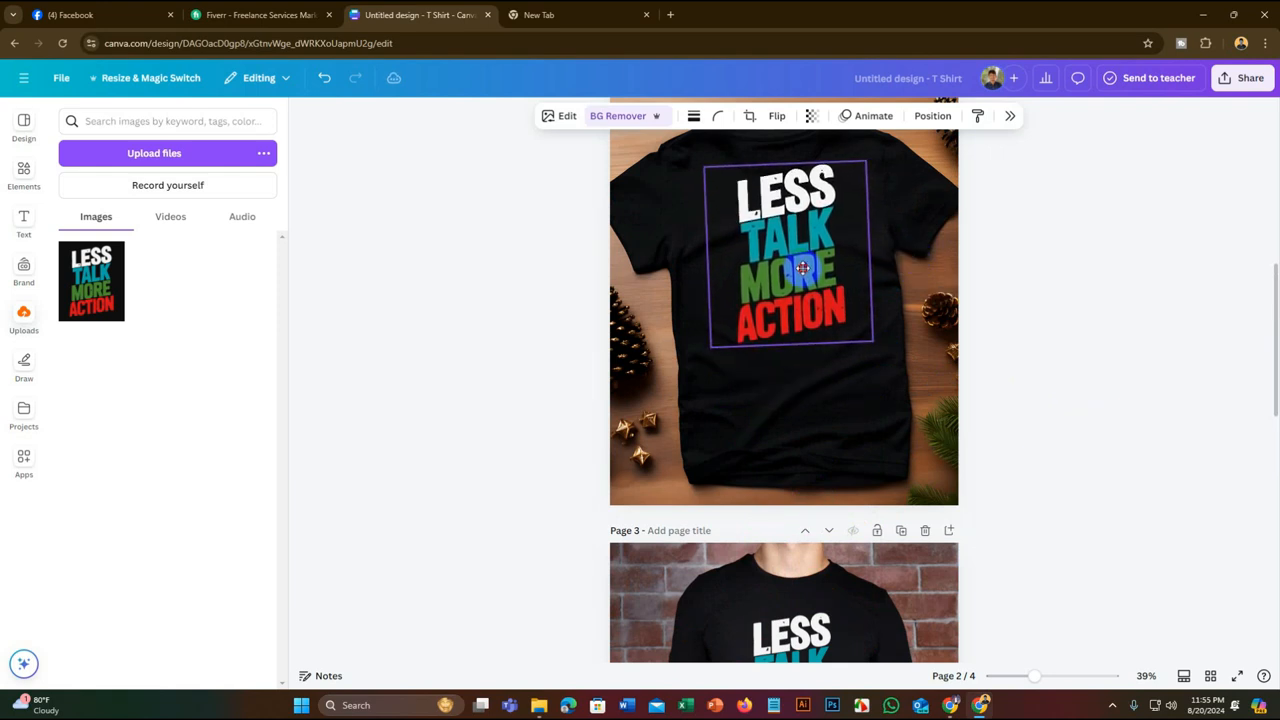
Move the tilted lettering slightly lower on the page 2 T-shirt and scale it down a little
left_click(866, 406)
scroll(871, 411, "up", 3)
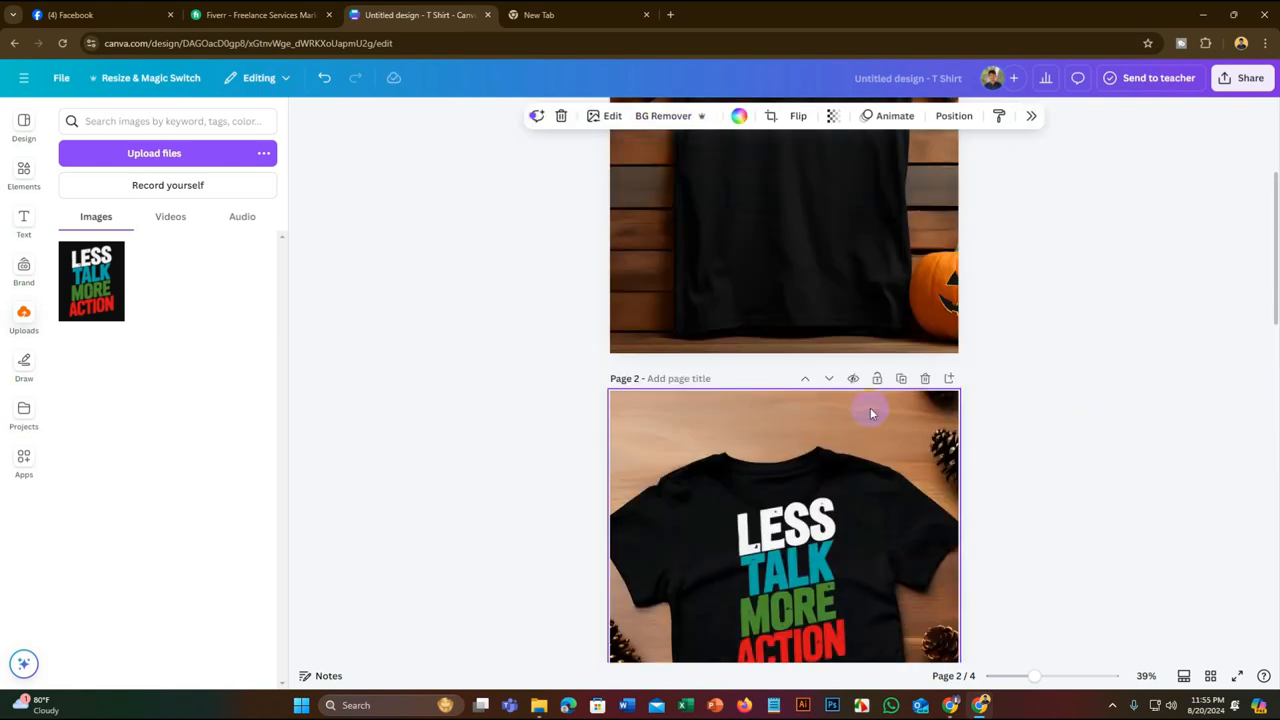
scroll(850, 440, "down", 1)
left_click(776, 442)
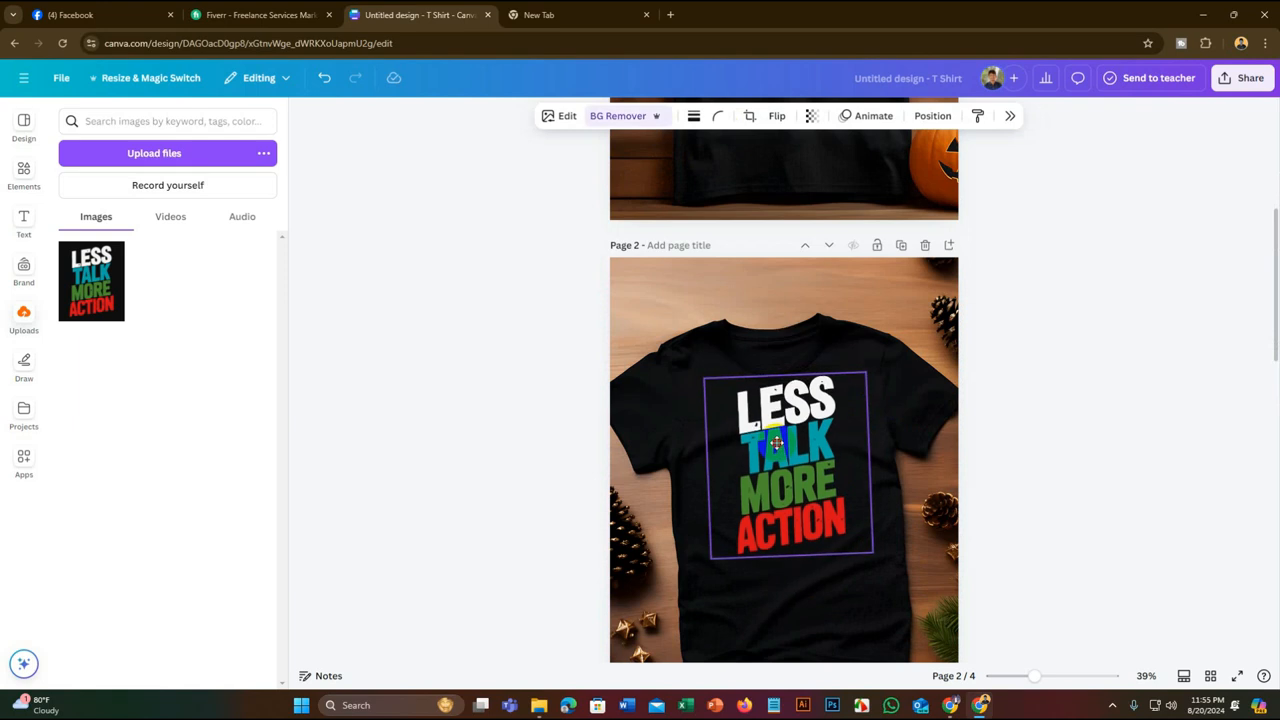
left_click_drag(776, 442, 772, 460)
scroll(794, 426, "down", 3)
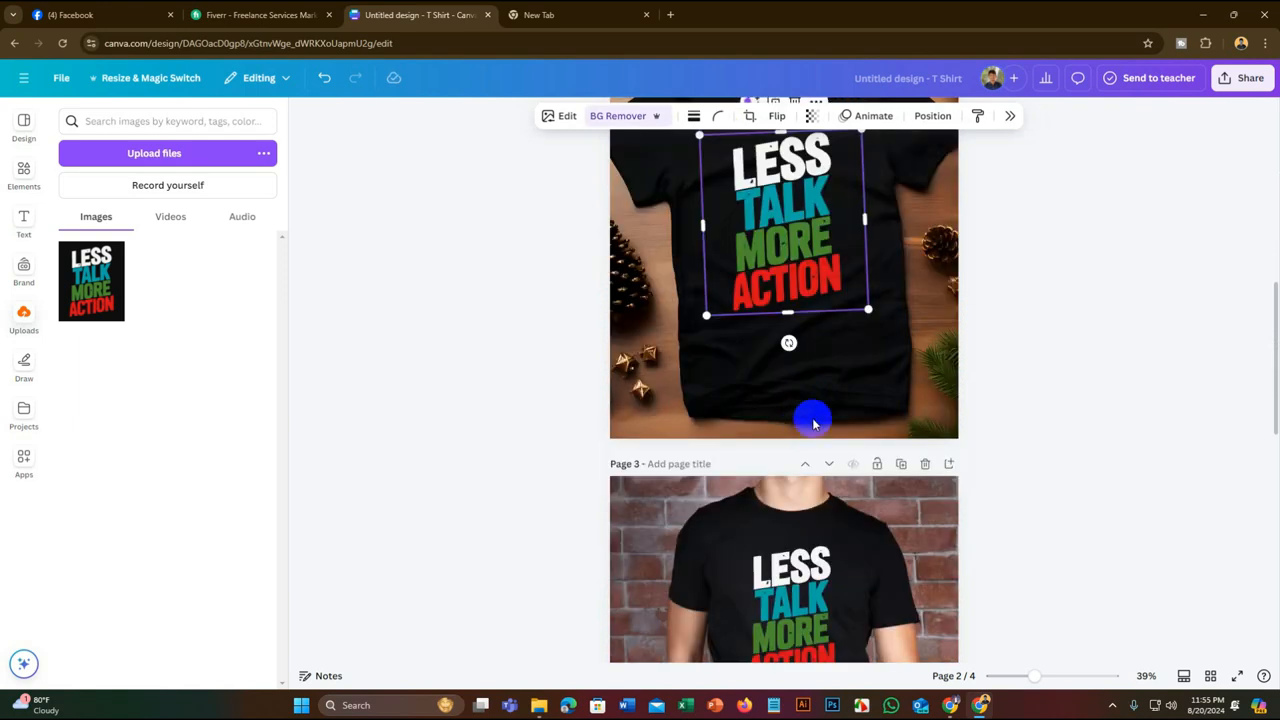
scroll(815, 428, "up", 1)
left_click_drag(869, 374, 860, 366)
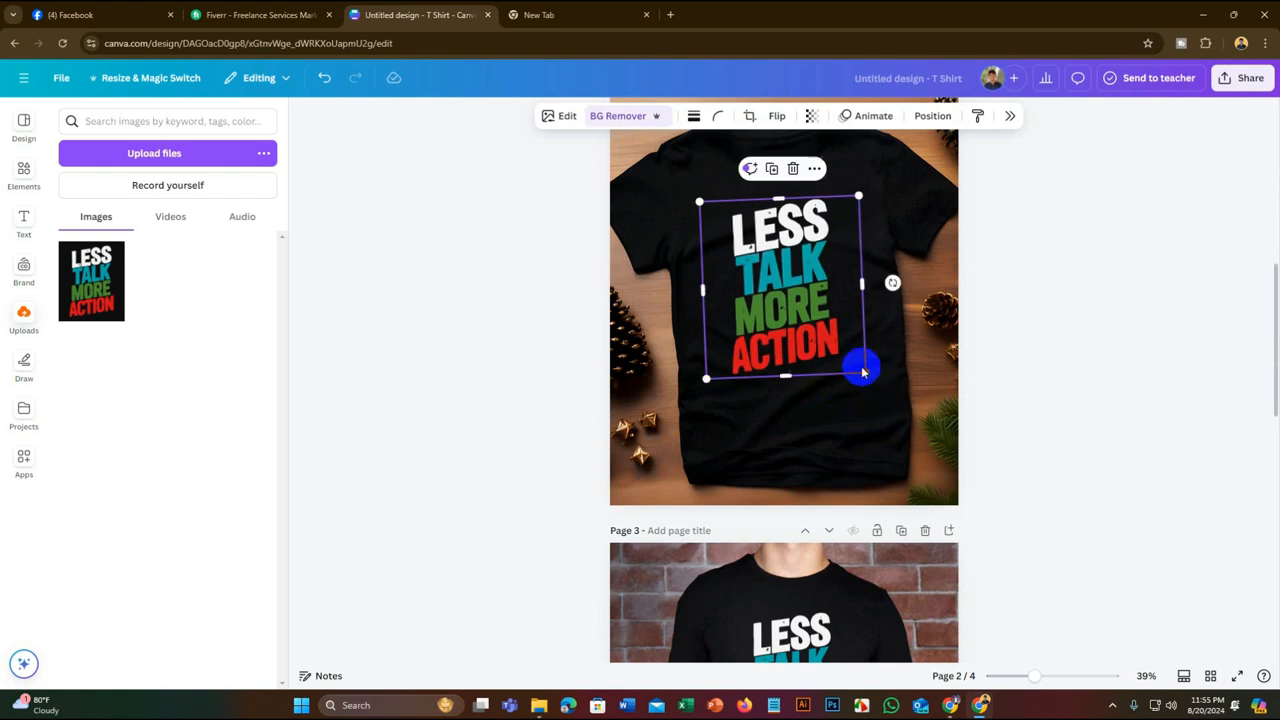
left_click(1011, 333)
Place a copy of the tilted lettering on the hanging T-shirt on page 1 and centre it on the chest
scroll(983, 380, "up", 3)
left_click_drag(789, 606, 808, 365)
left_click(1073, 370)
mouse_move(815, 365)
left_mouse_down()
mouse_move(789, 358)
mouse_move(803, 363)
left_mouse_up()
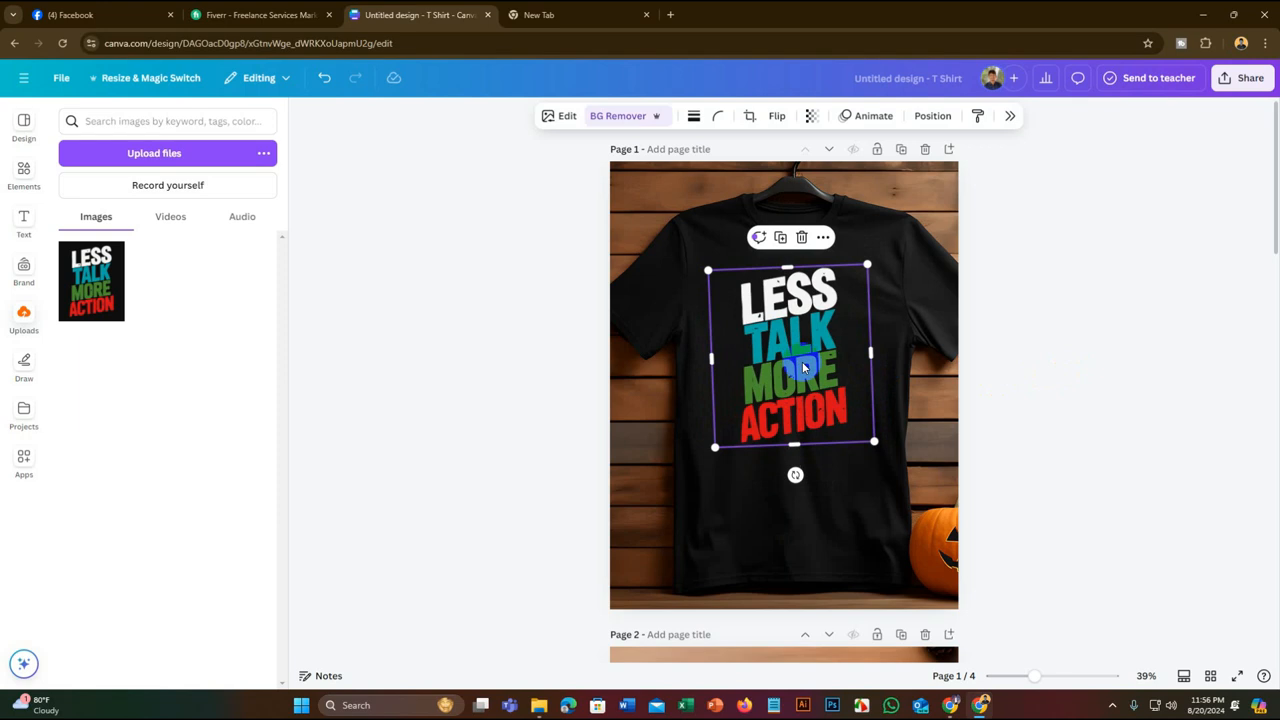
left_click(1106, 470)
Review the lettering on the T-shirts across all four mockup pages
scroll(1071, 497, "down", 2)
scroll(1071, 497, "up", 2)
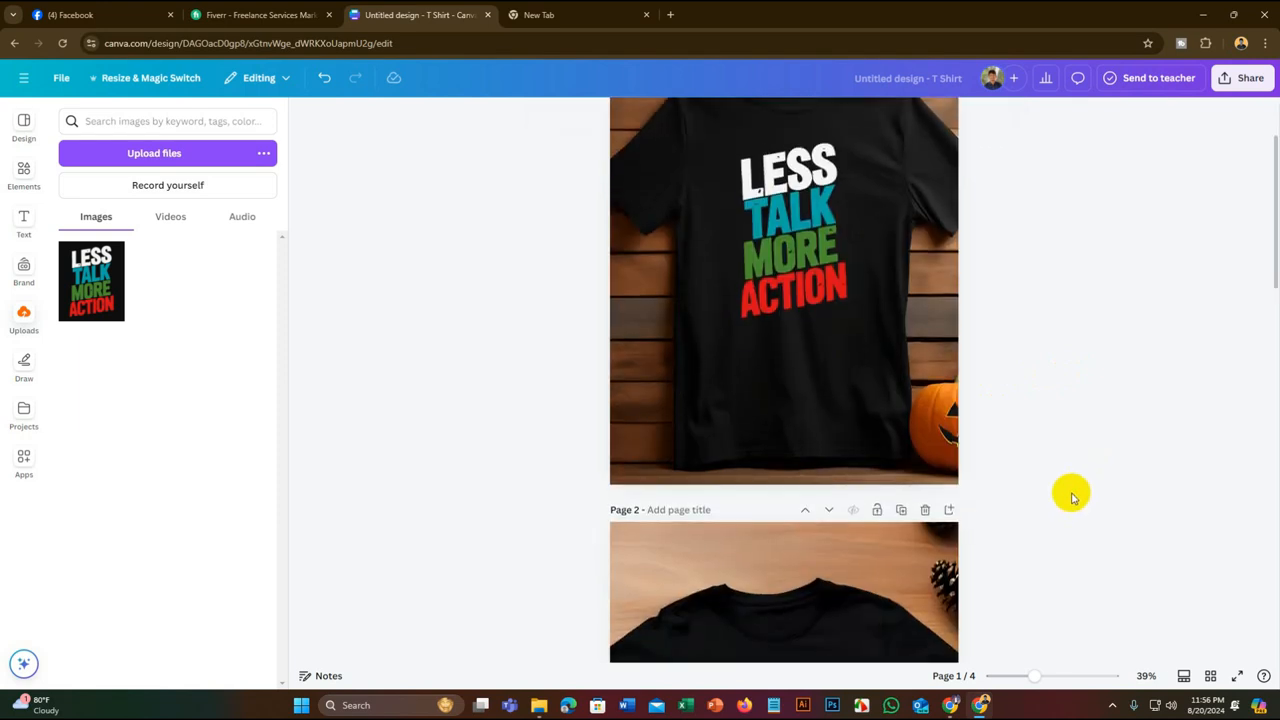
left_click(824, 316)
left_click(1074, 386)
scroll(966, 491, "down", 8)
scroll(966, 490, "down", 5)
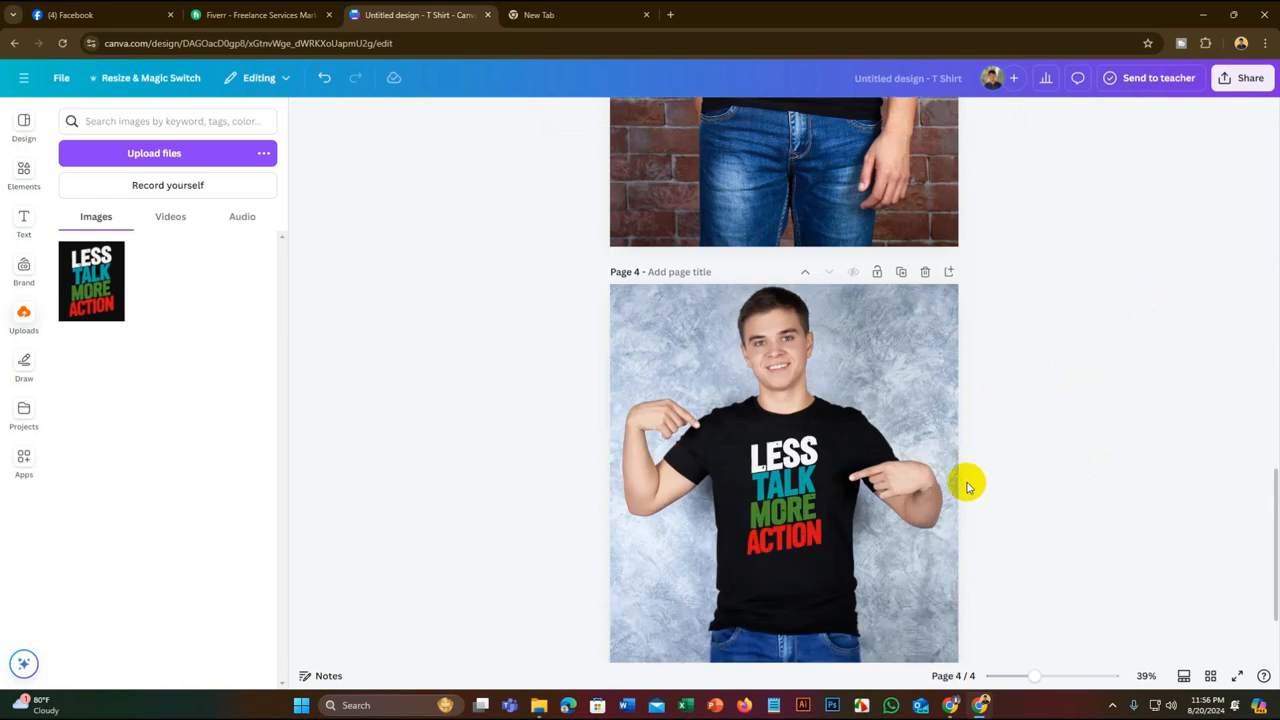
left_click(782, 229)
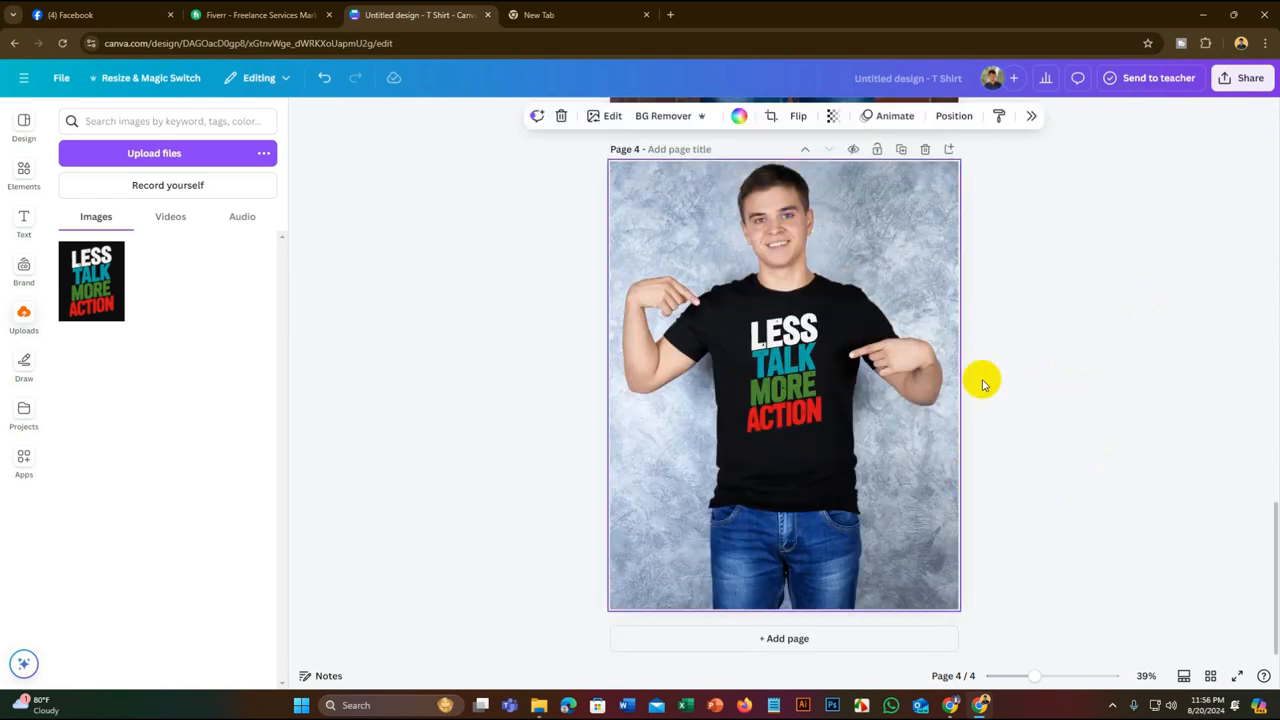
scroll(982, 383, "up", 15)
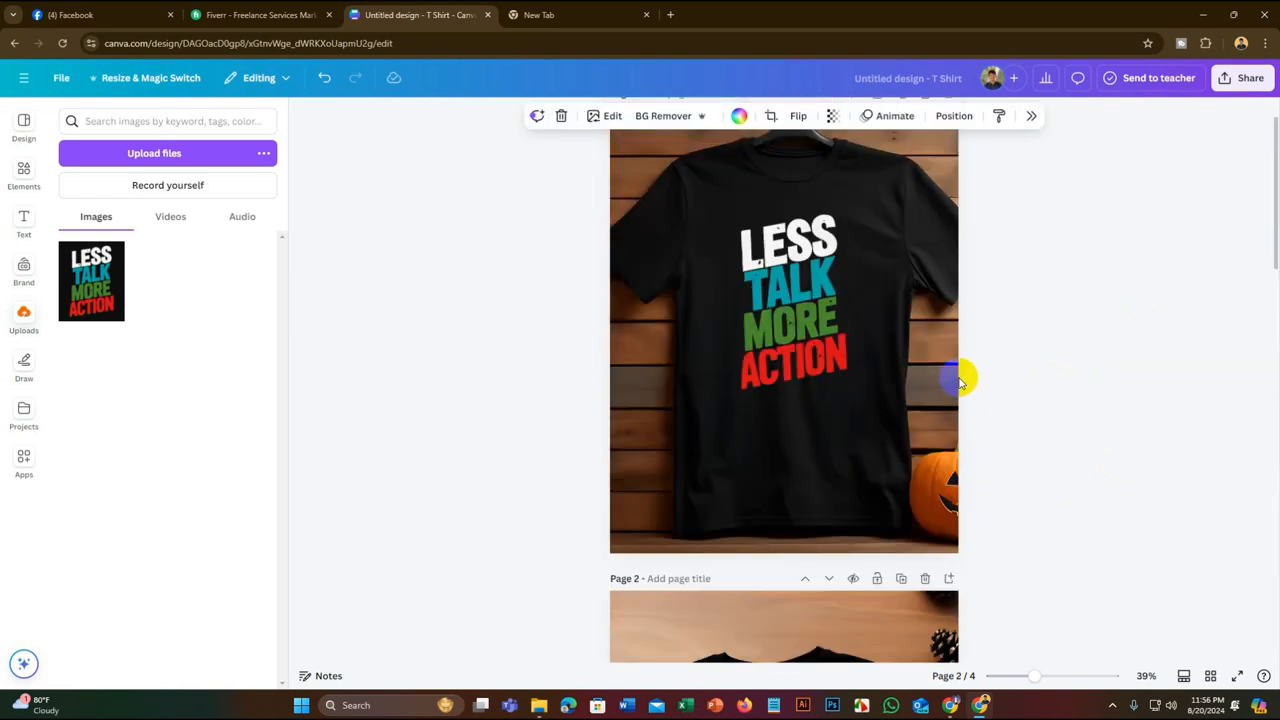
scroll(588, 315, "down", 15)
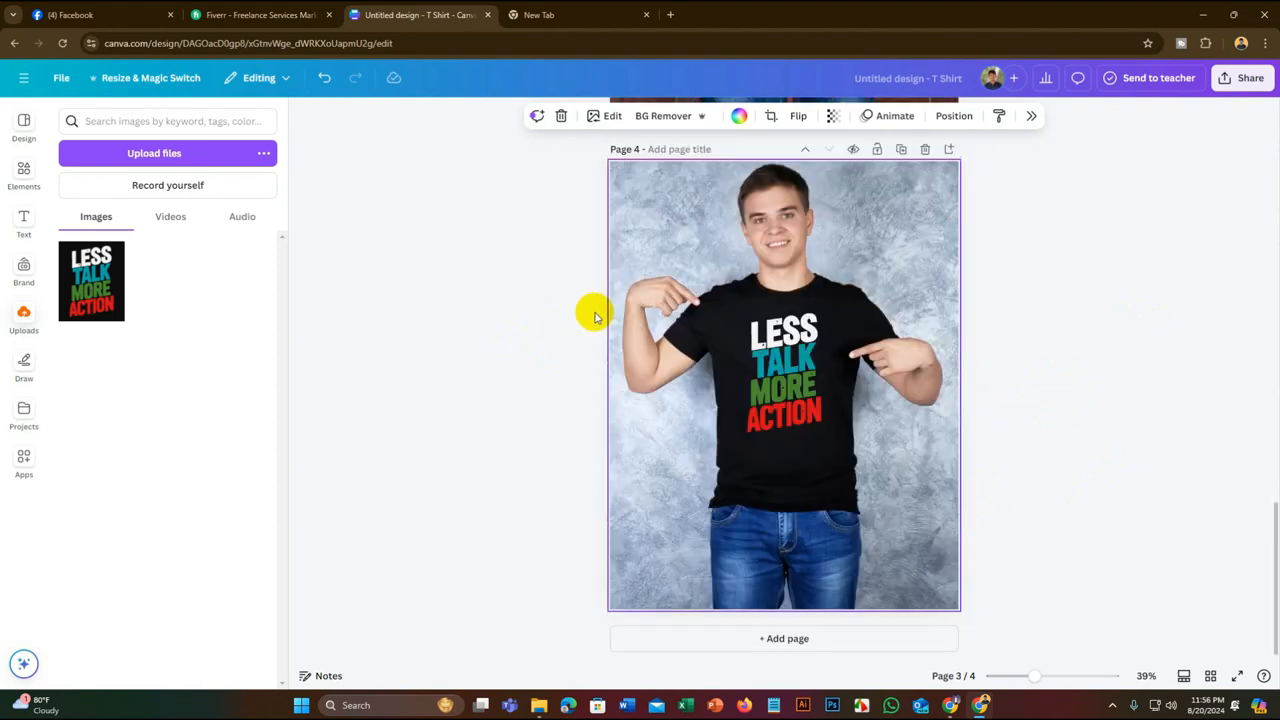
left_click(965, 256)
left_click(786, 345)
left_click(1034, 294)
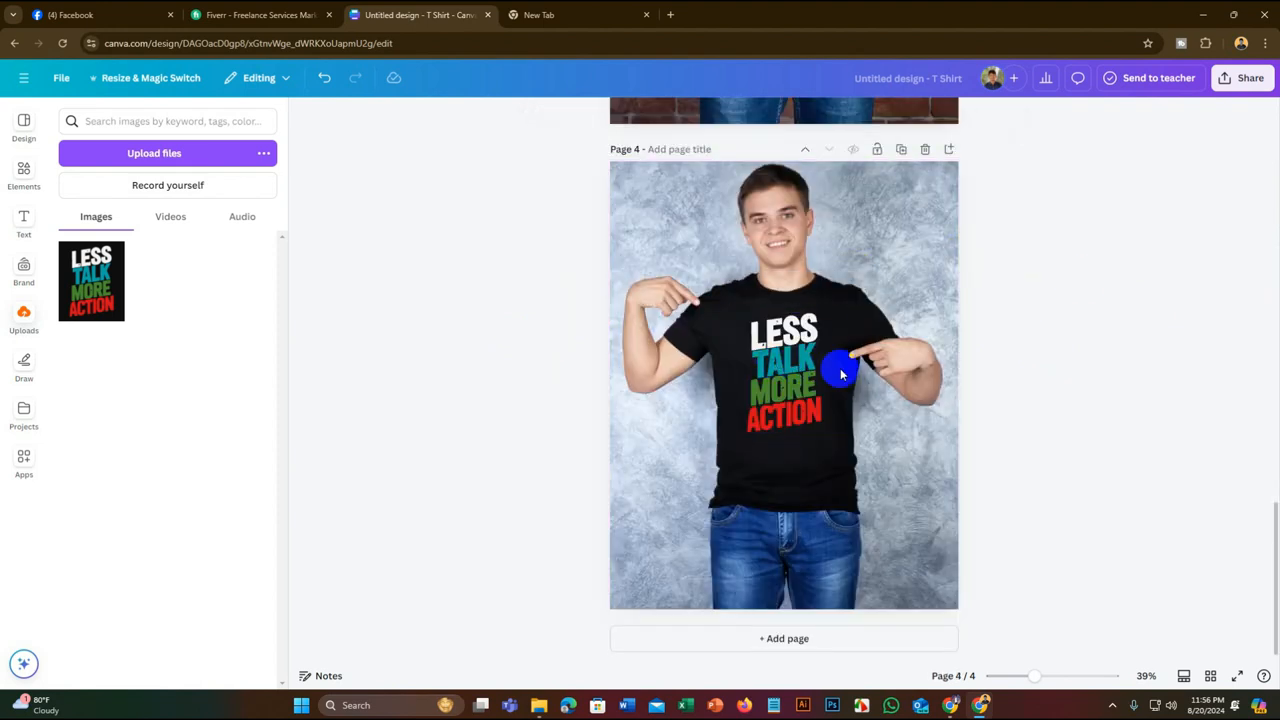
Set up the design's download as JPG with size 1 and quality 100
left_click(1227, 89)
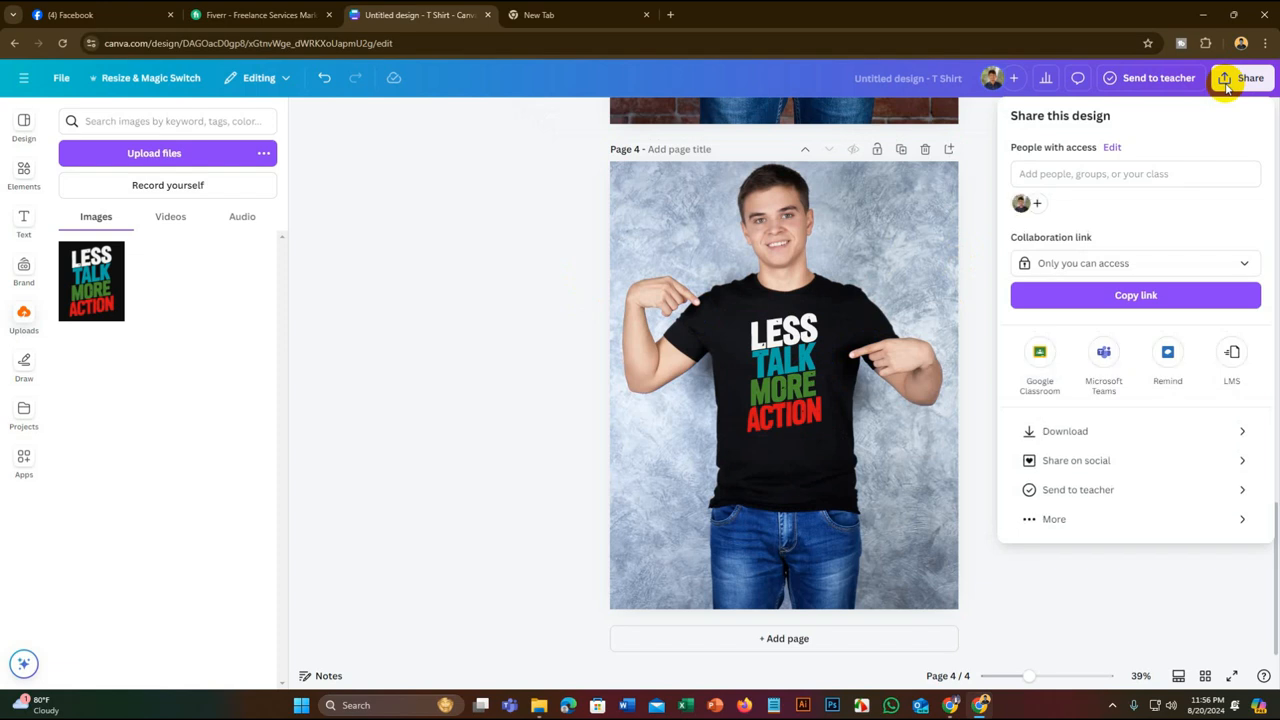
left_click(1103, 434)
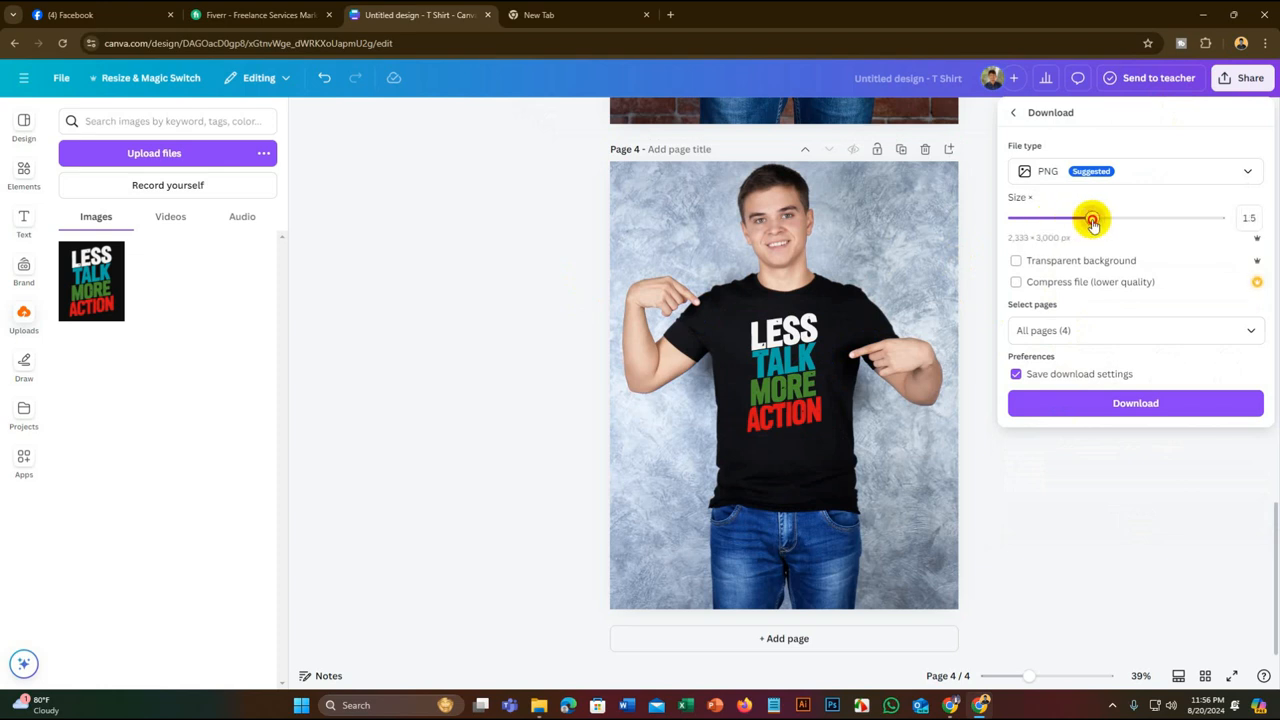
left_click_drag(1111, 222, 1070, 208)
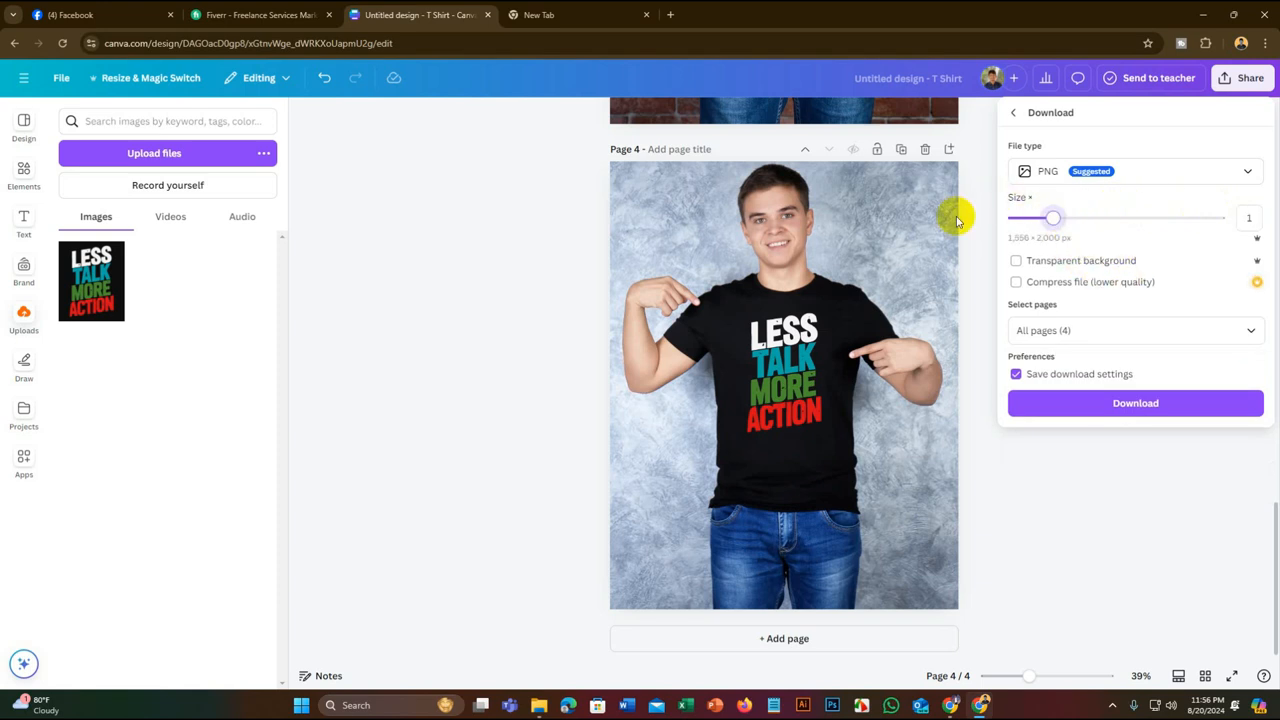
left_click(1095, 172)
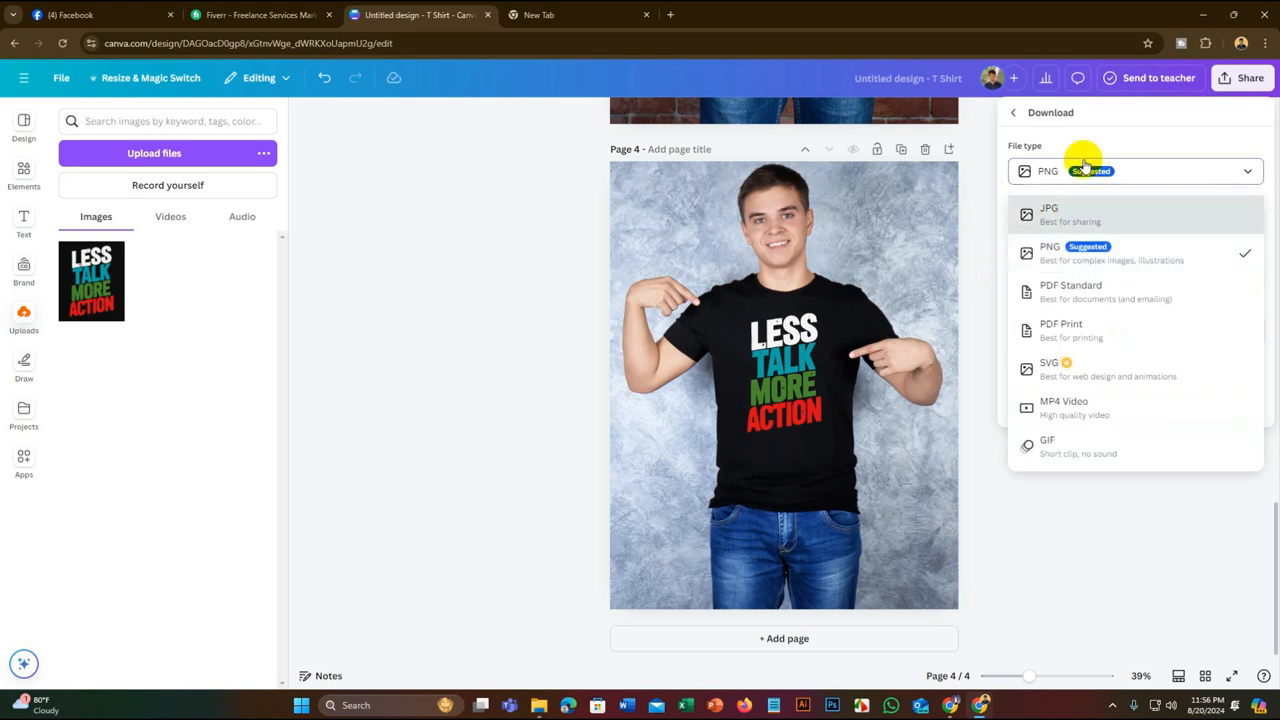
left_click(1076, 213)
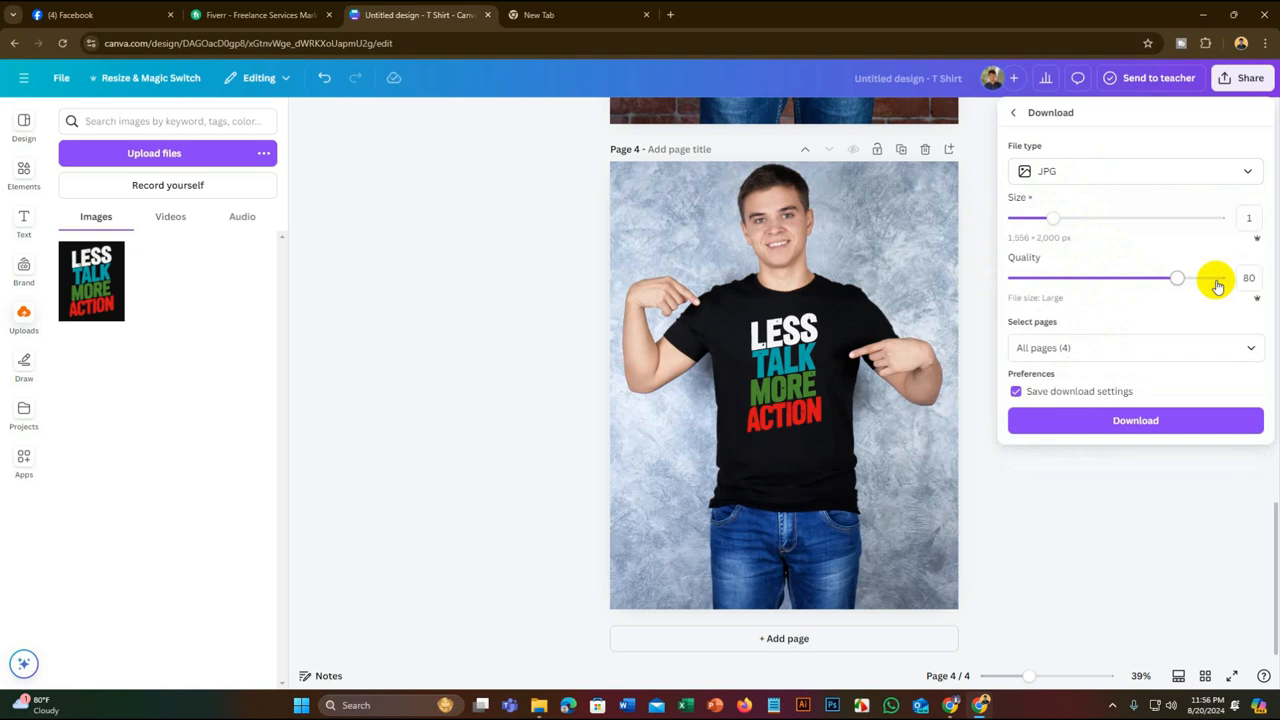
left_click_drag(1181, 278, 1276, 280)
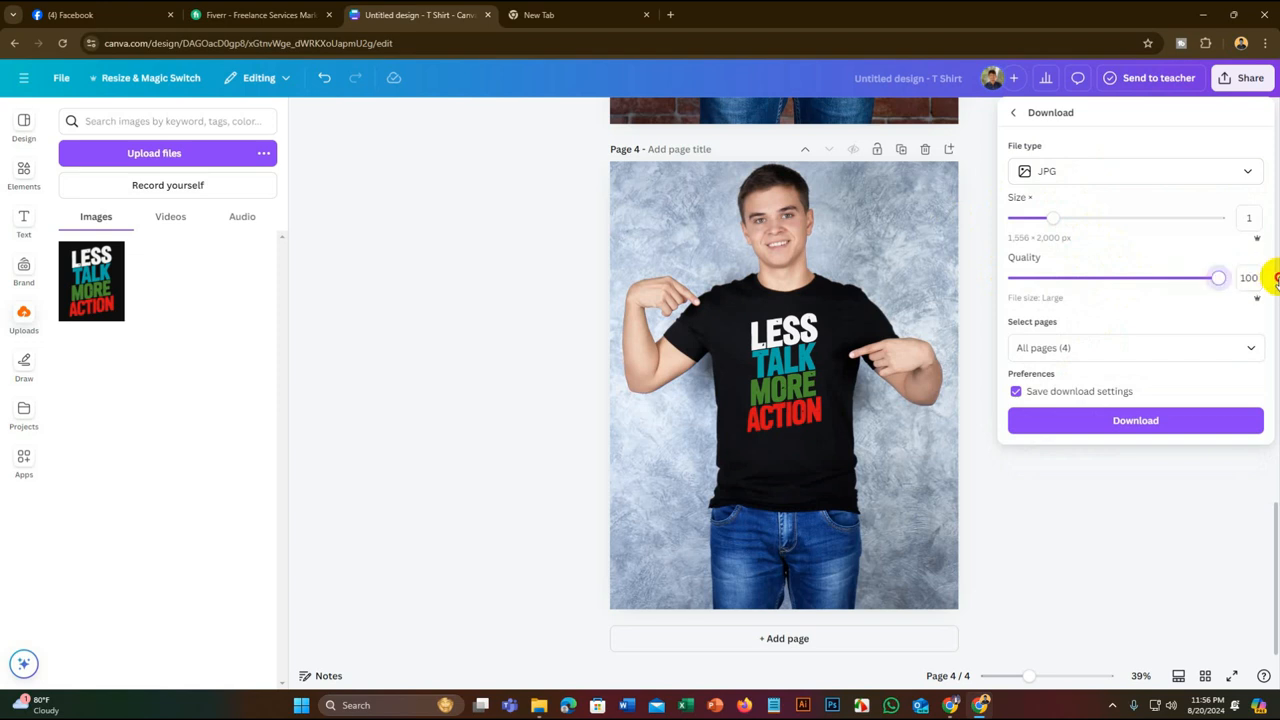
Check the pages selected for download, then close the download settings and review the mockups on pages 1 to 4
left_click(1109, 349)
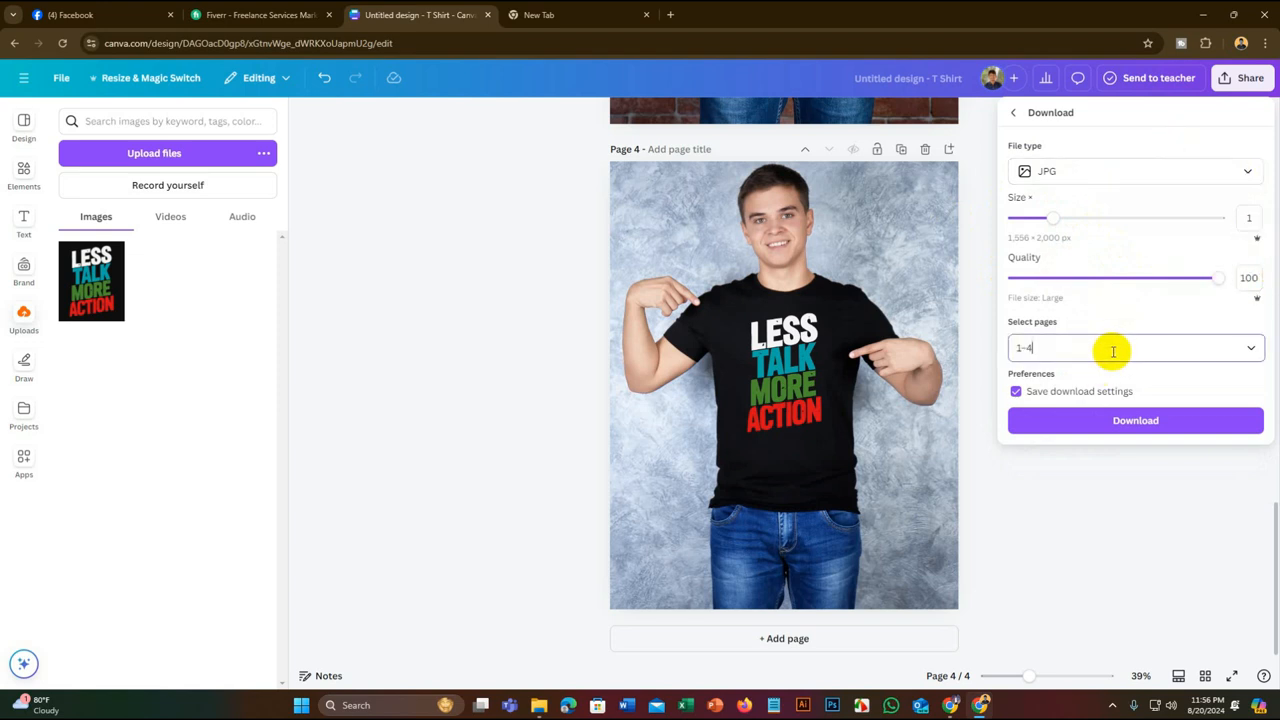
scroll(1104, 440, "down", 1)
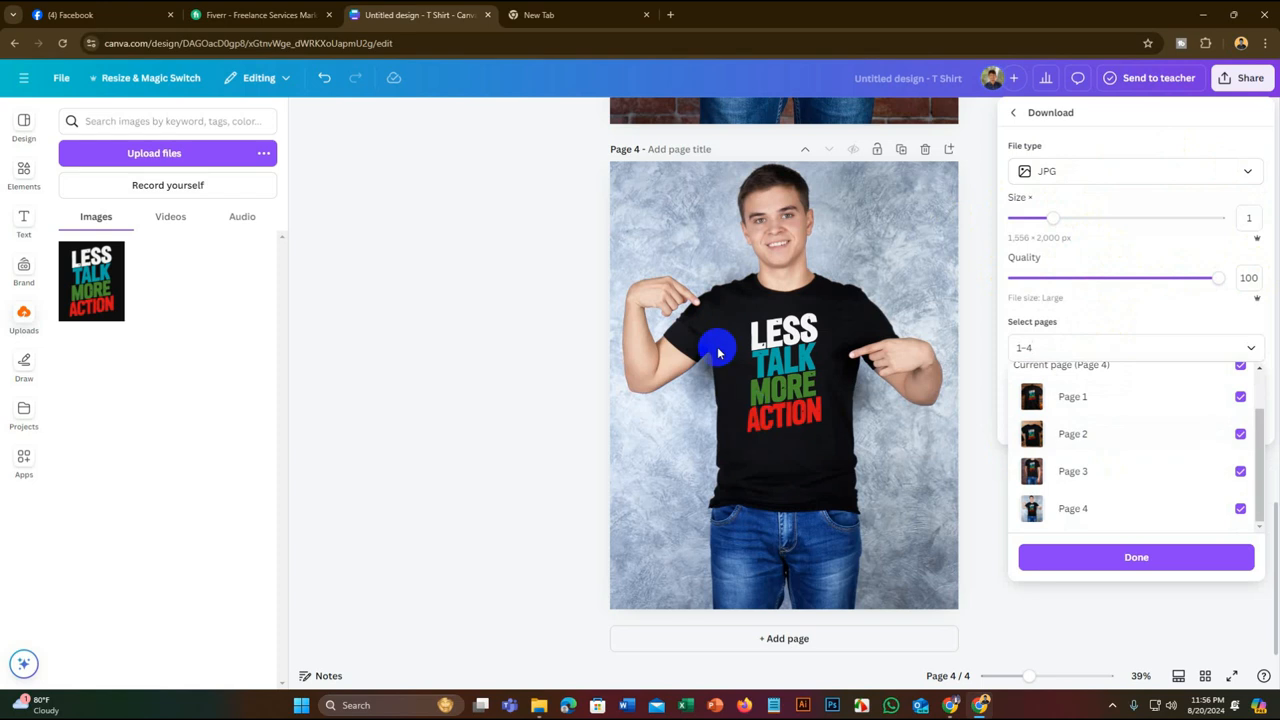
left_click(474, 303)
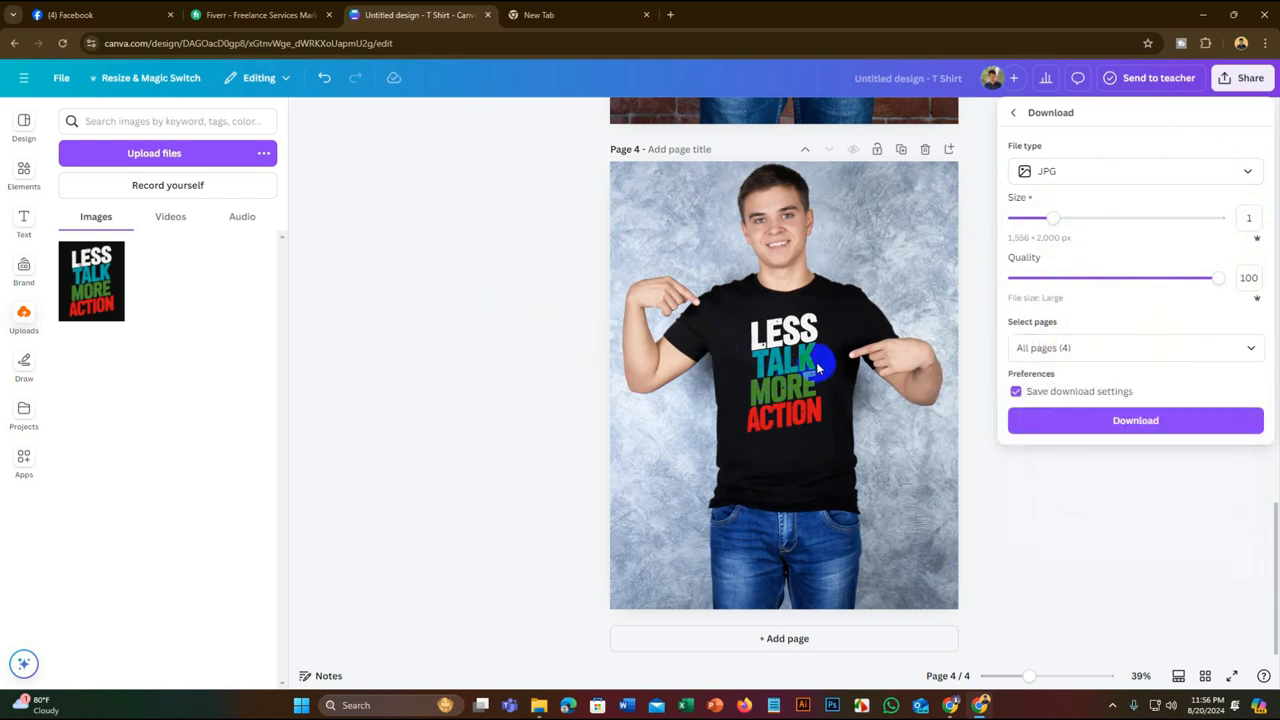
left_click(1156, 460)
scroll(723, 282, "up", 10)
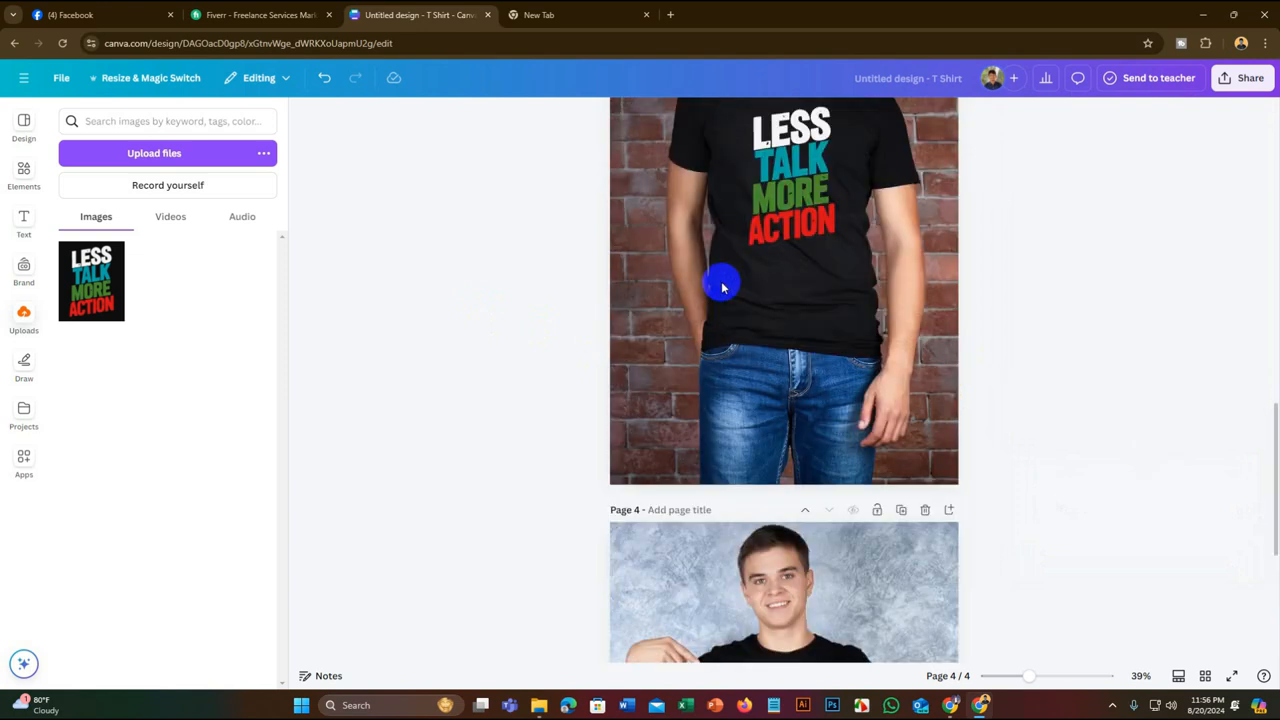
scroll(722, 285, "up", 1)
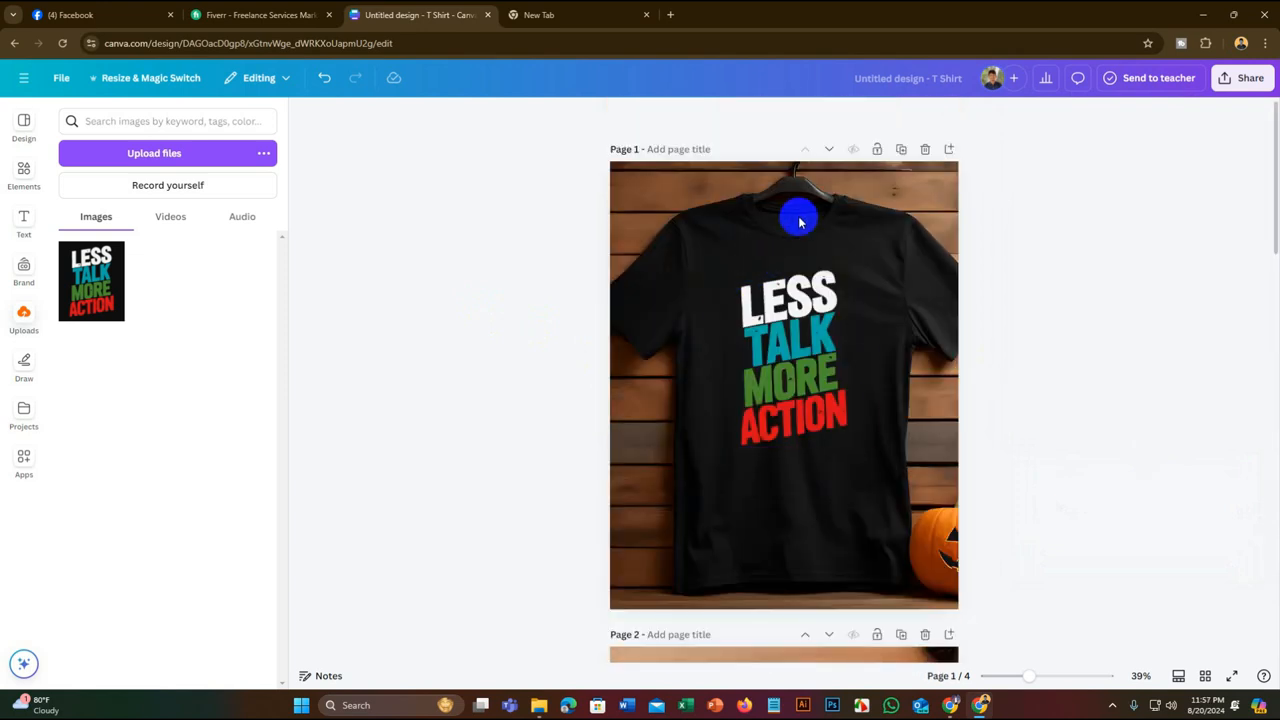
scroll(800, 214, "down", 5)
scroll(848, 458, "down", 10)
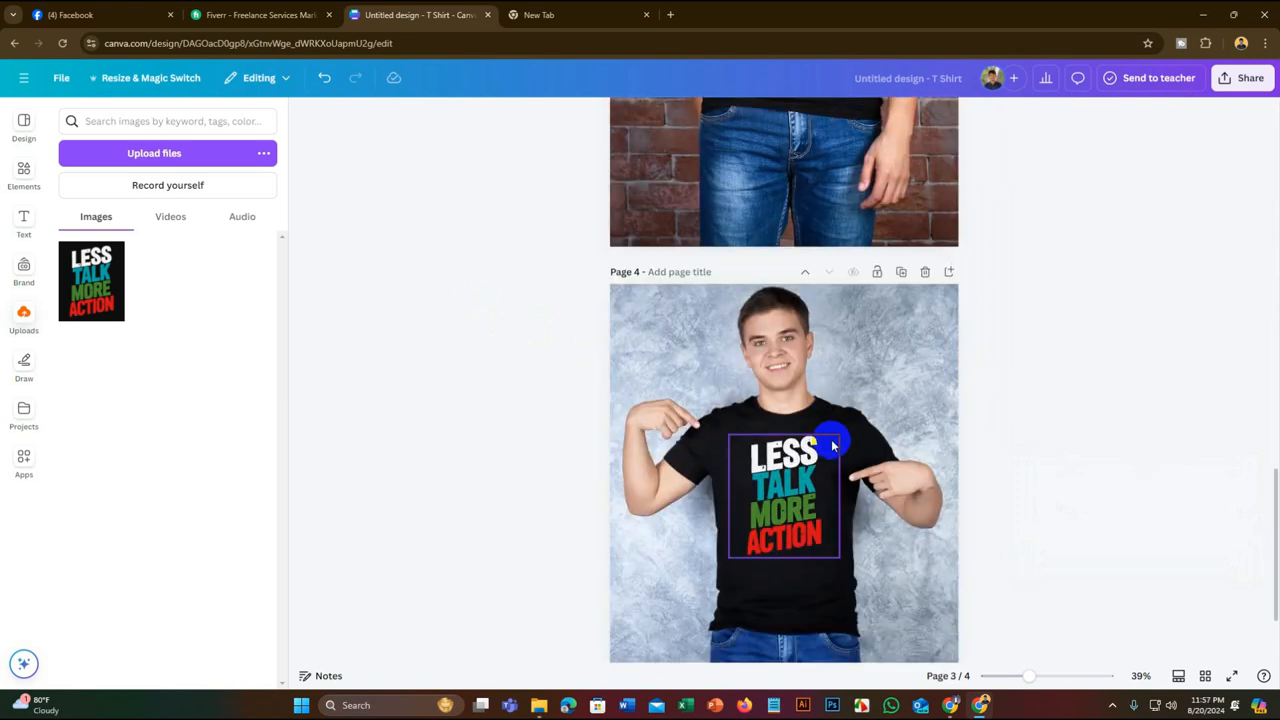
scroll(838, 432, "up", 3)
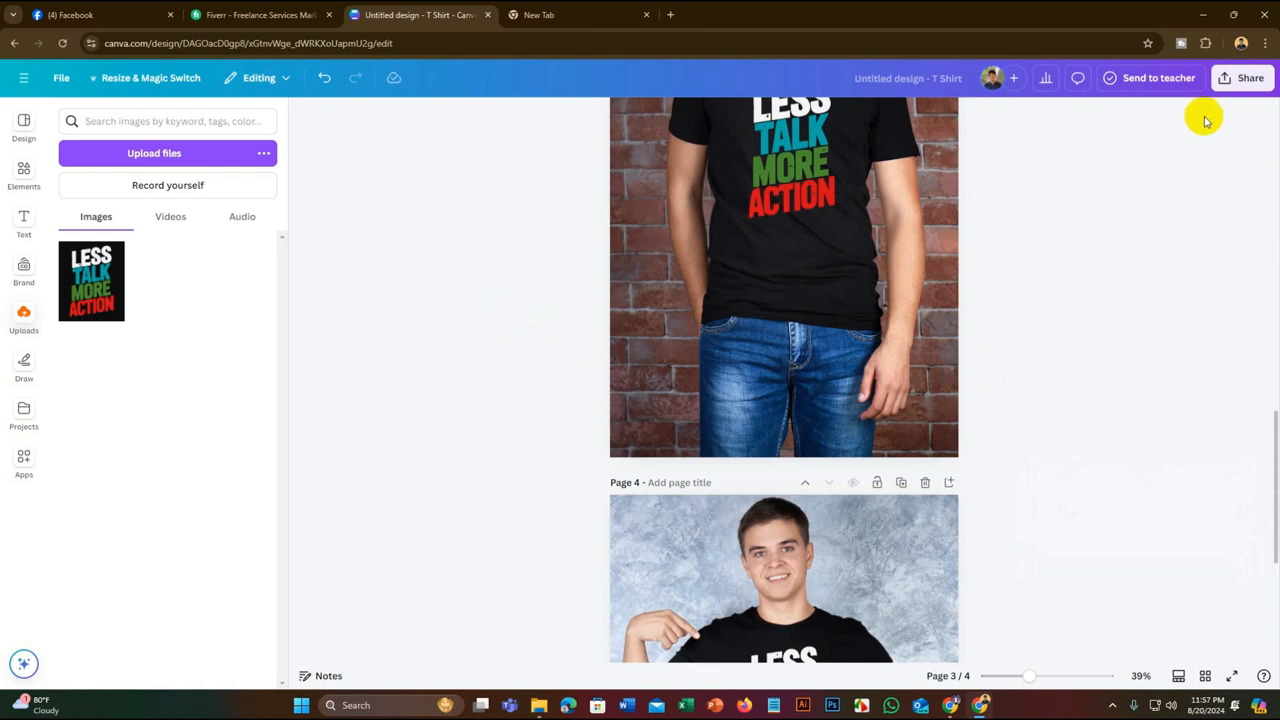
Reopen the download settings and check the list of pages to download again
left_click(1245, 78)
left_click(1106, 431)
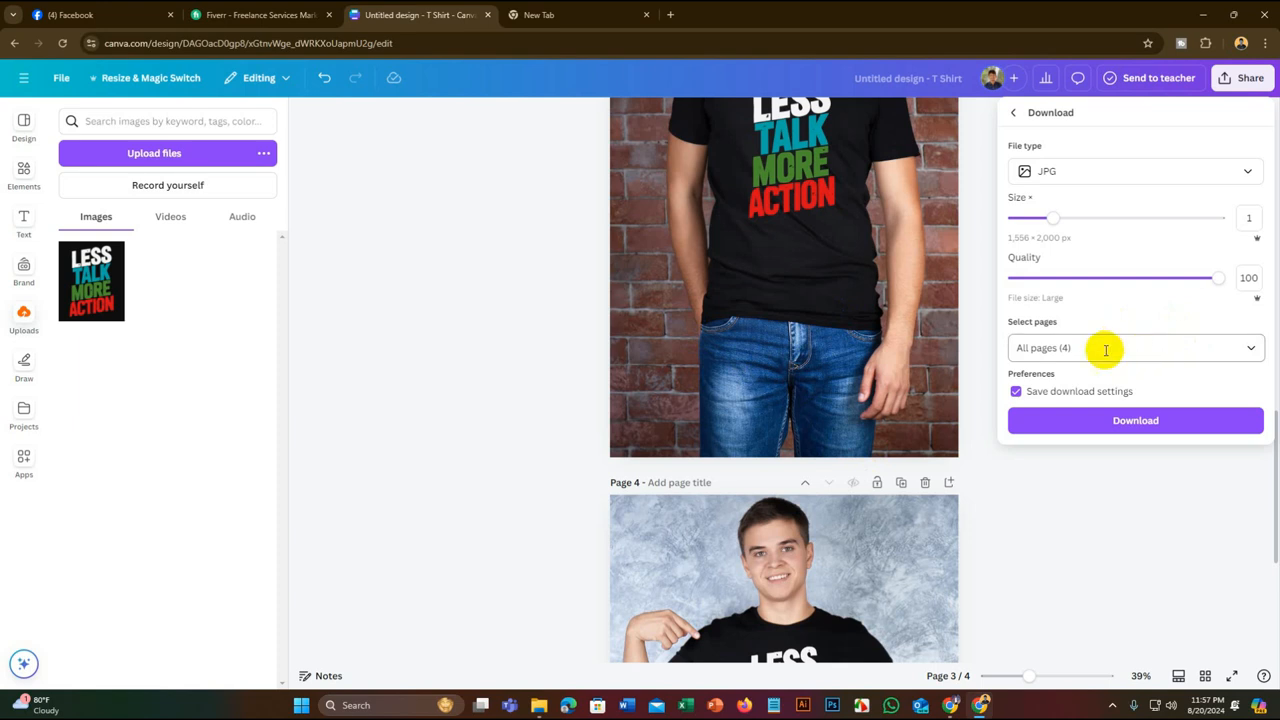
left_click(780, 233)
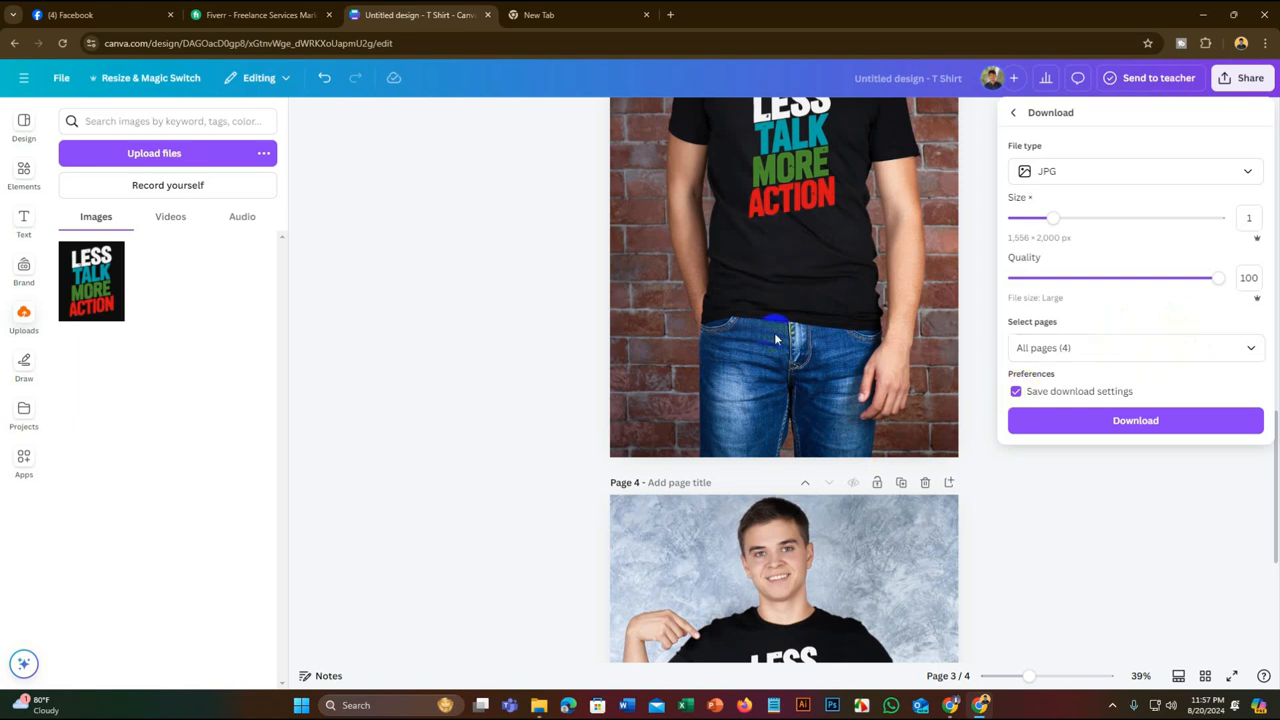
left_click(1130, 348)
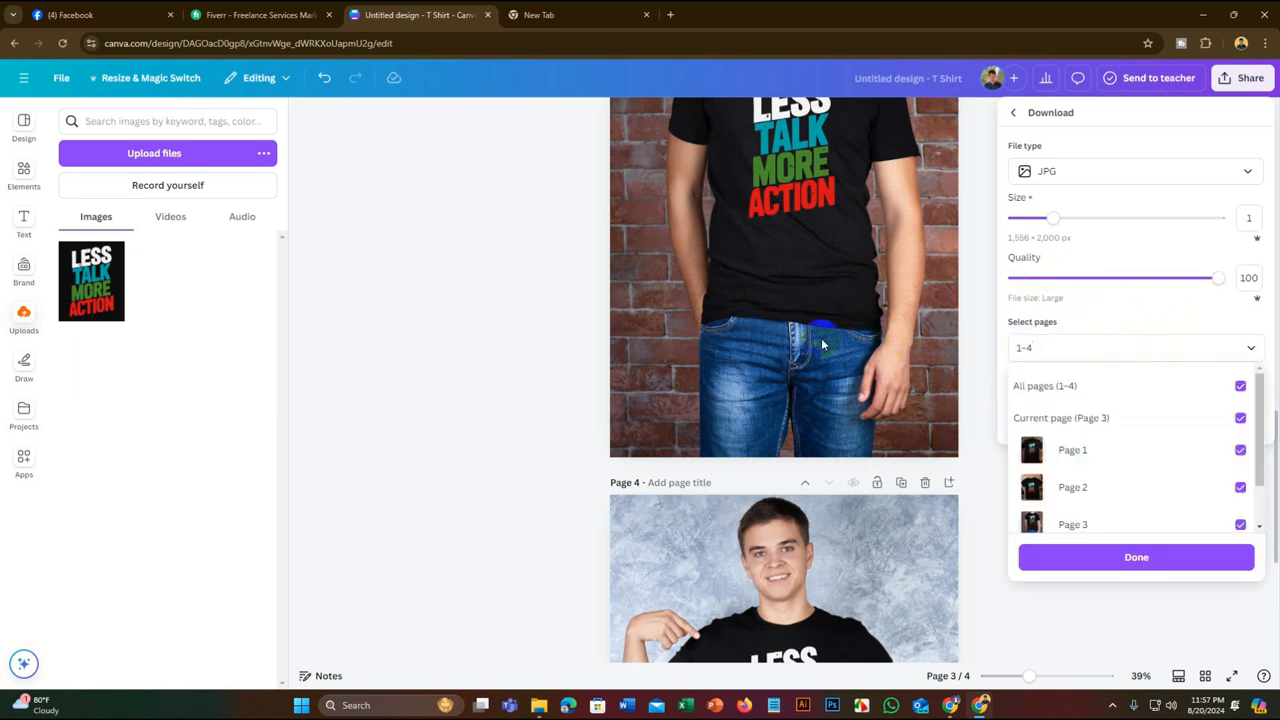
left_click(523, 323)
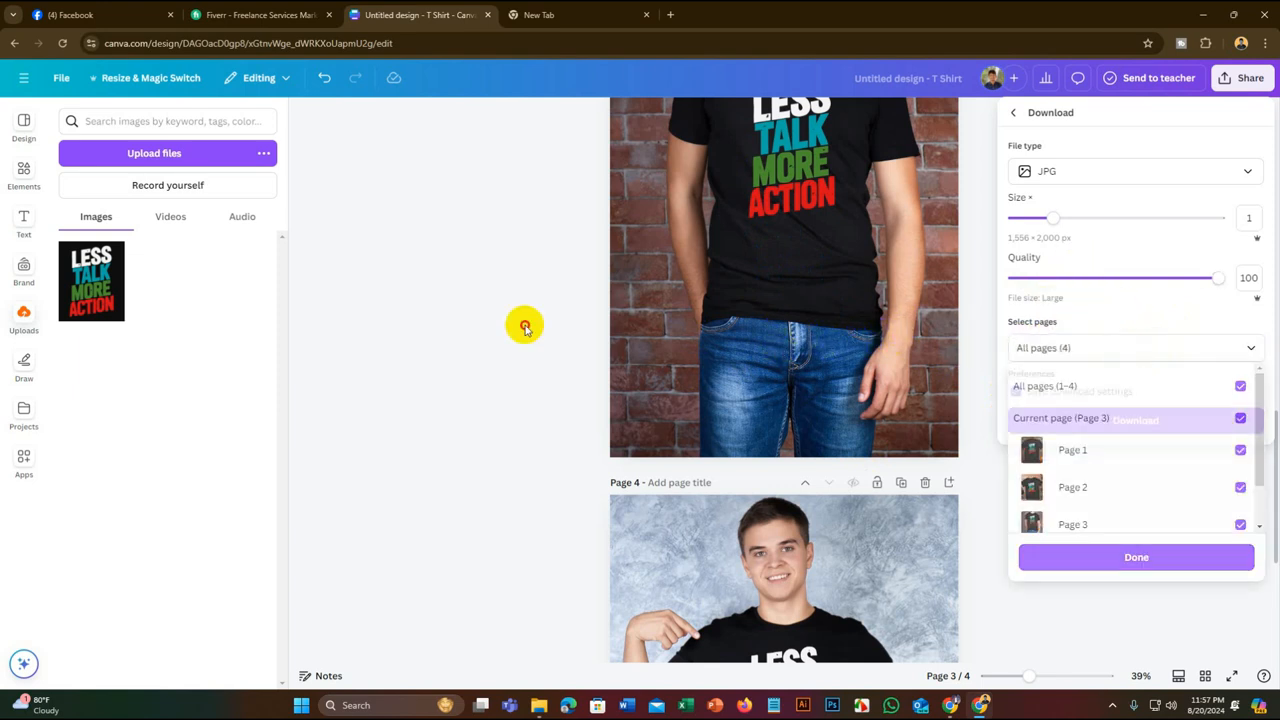
Limit the JPG download to page 4 only, download it, and check the browser's recent downloads
left_click(1138, 348)
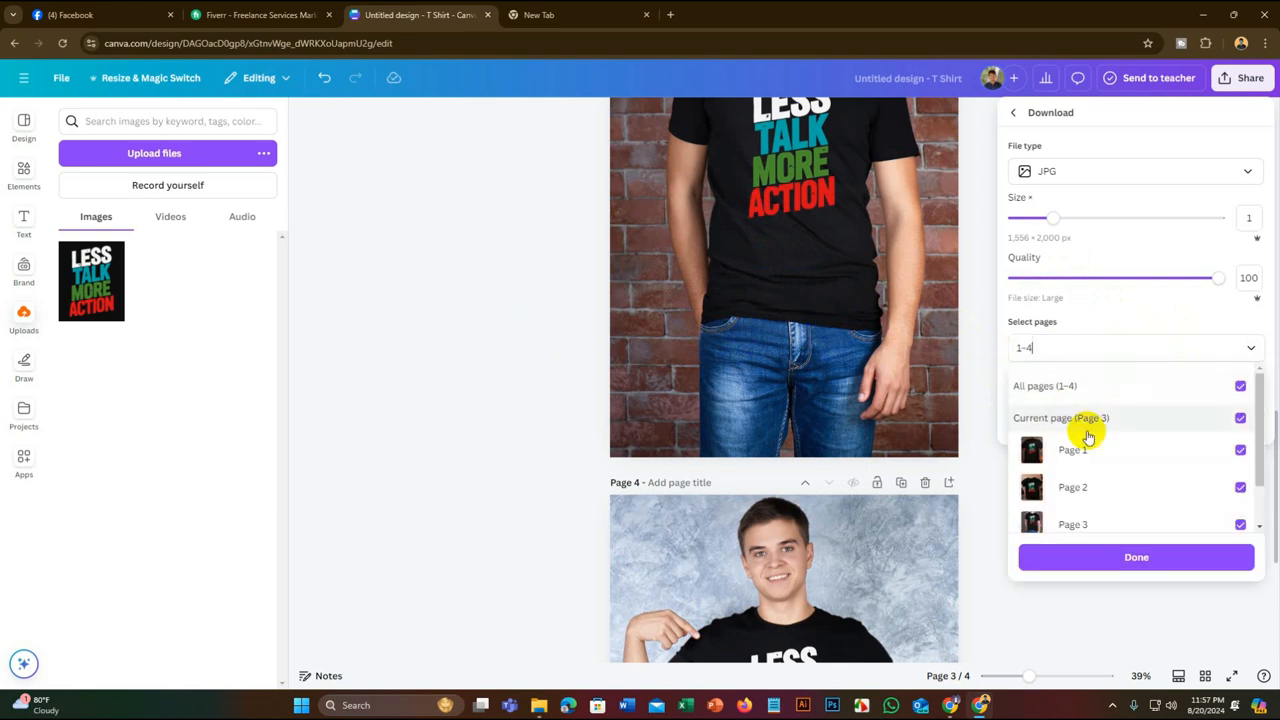
scroll(1093, 428, "down", 2)
left_click(1100, 402)
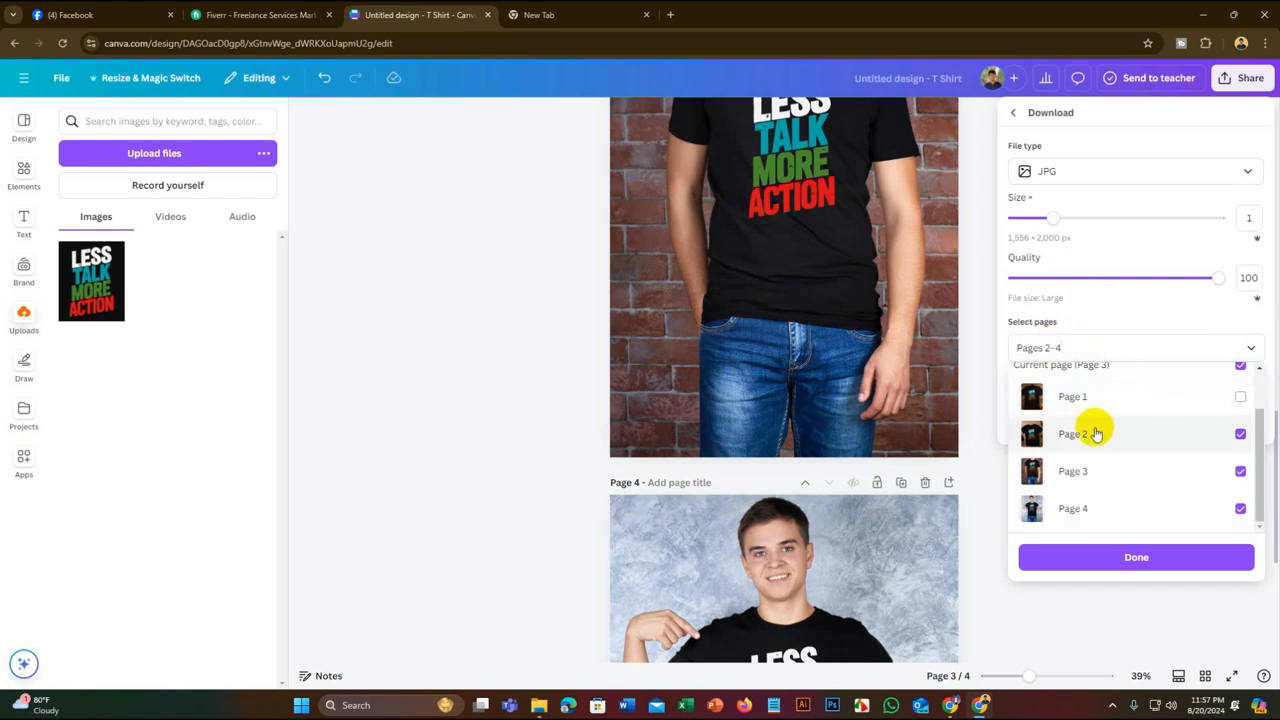
left_click(1100, 476)
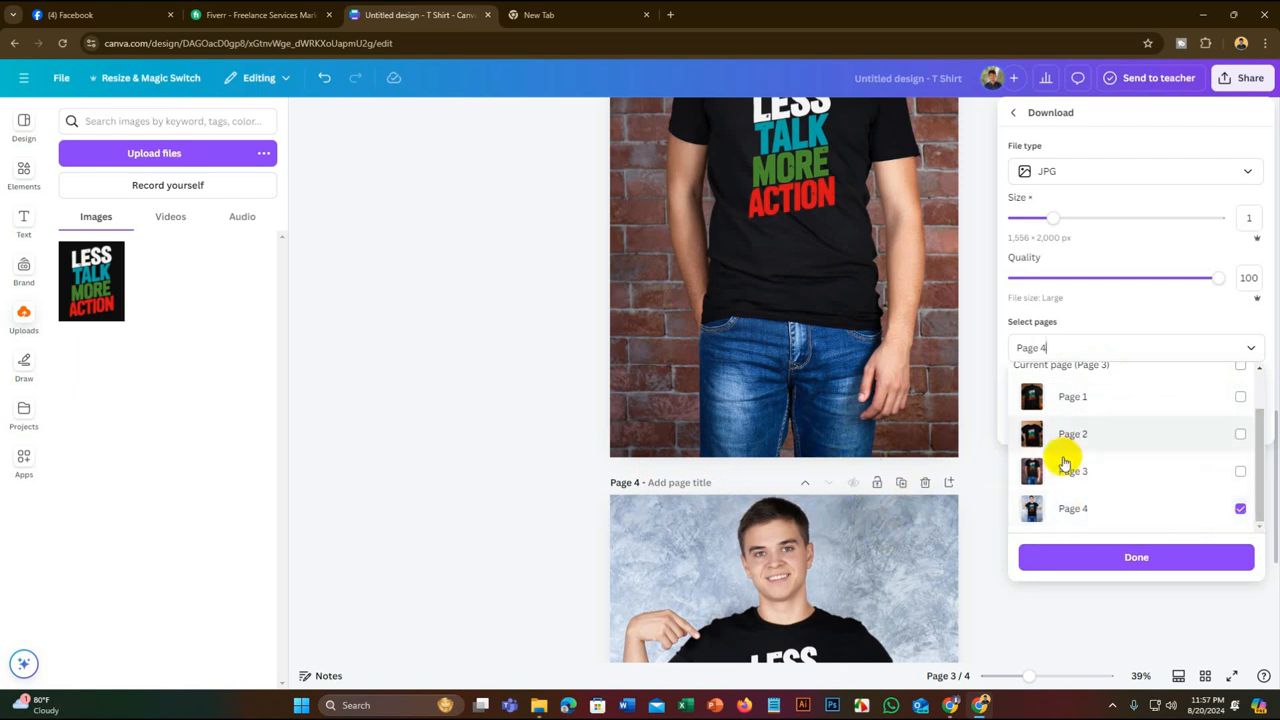
left_click(1134, 557)
left_click(1160, 426)
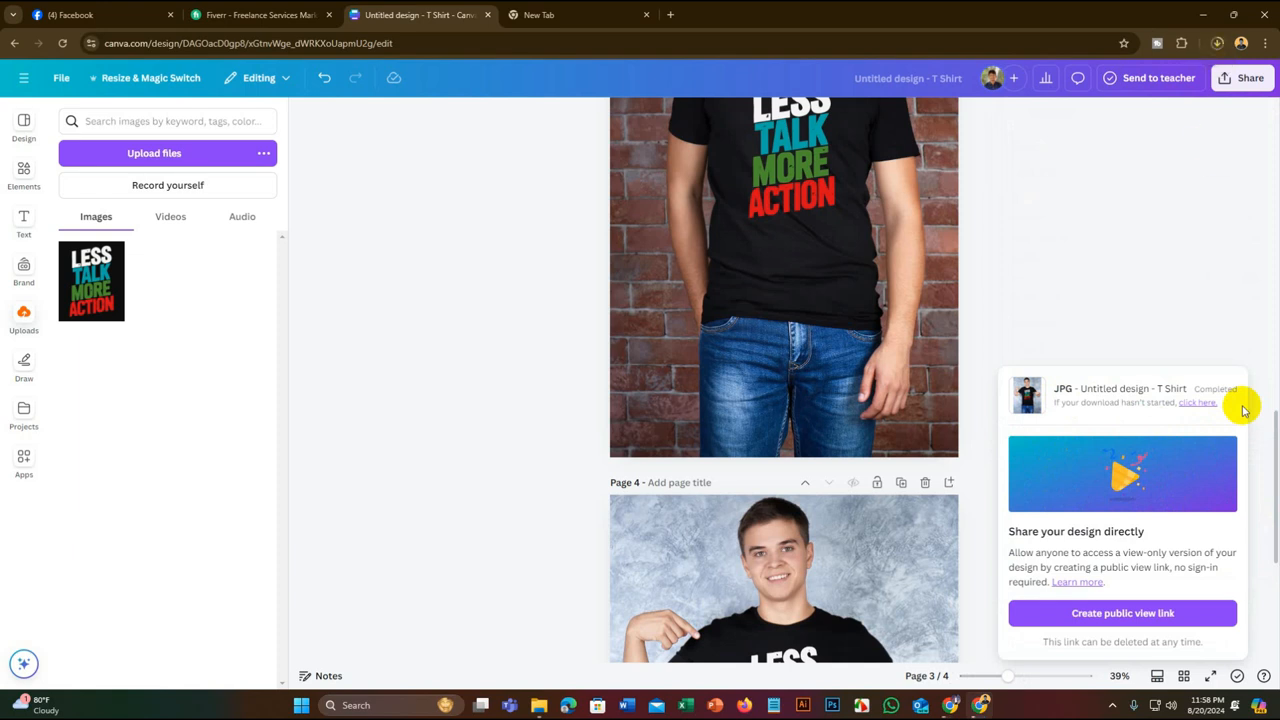
left_click(1217, 43)
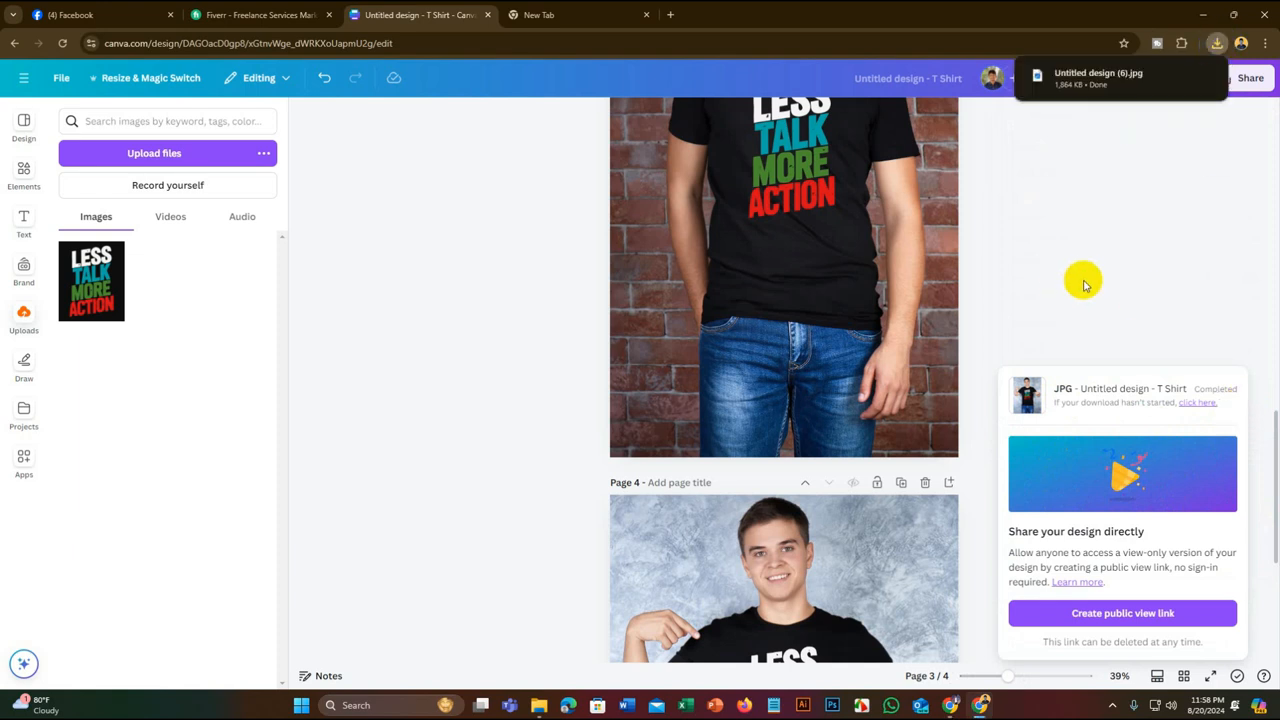
left_click(1080, 310)
scroll(877, 466, "down", 3)
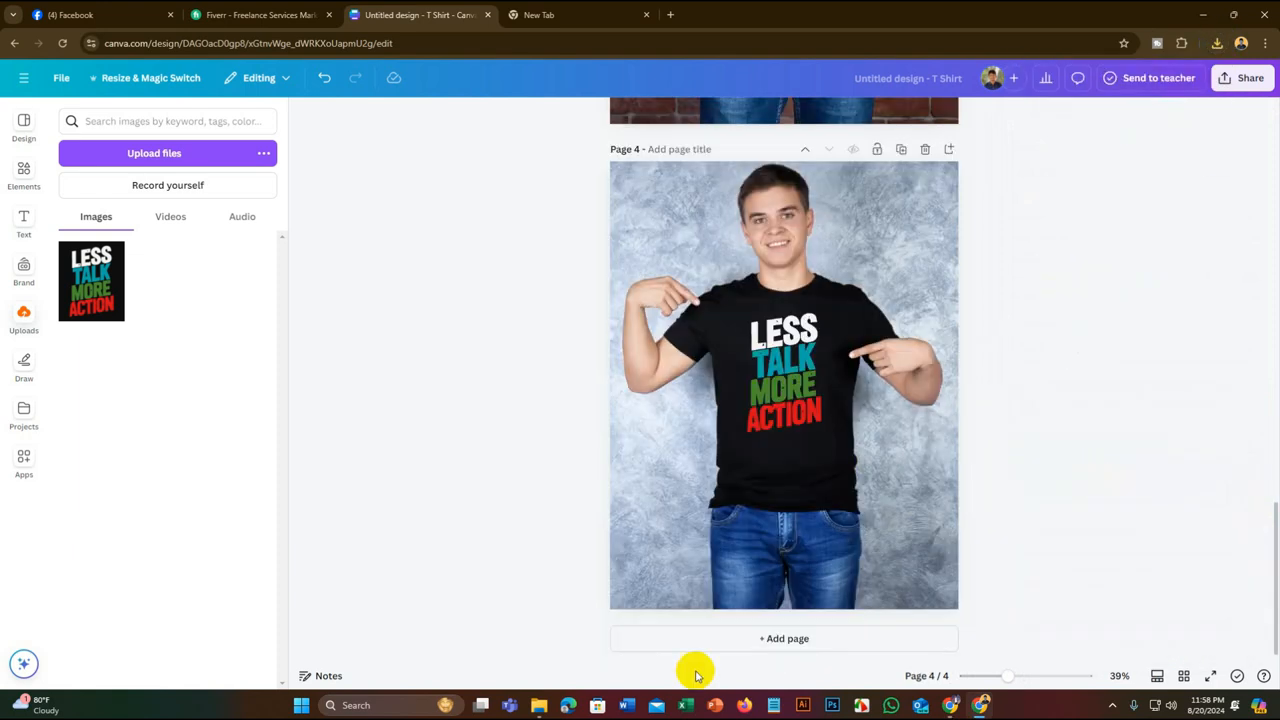
Open Untitled design (6) from the Downloads folder, inspect its T-shirt lettering up close, and close the image and folder
left_click(539, 705)
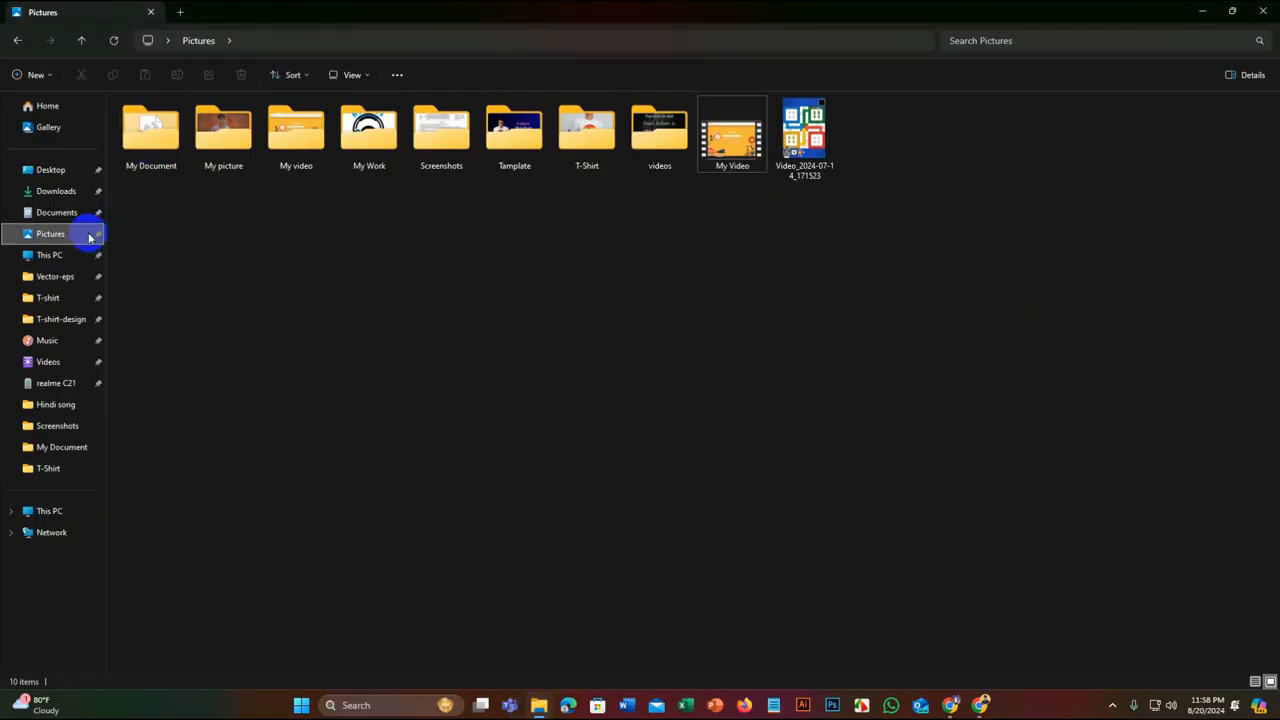
left_click(56, 190)
left_click(155, 150)
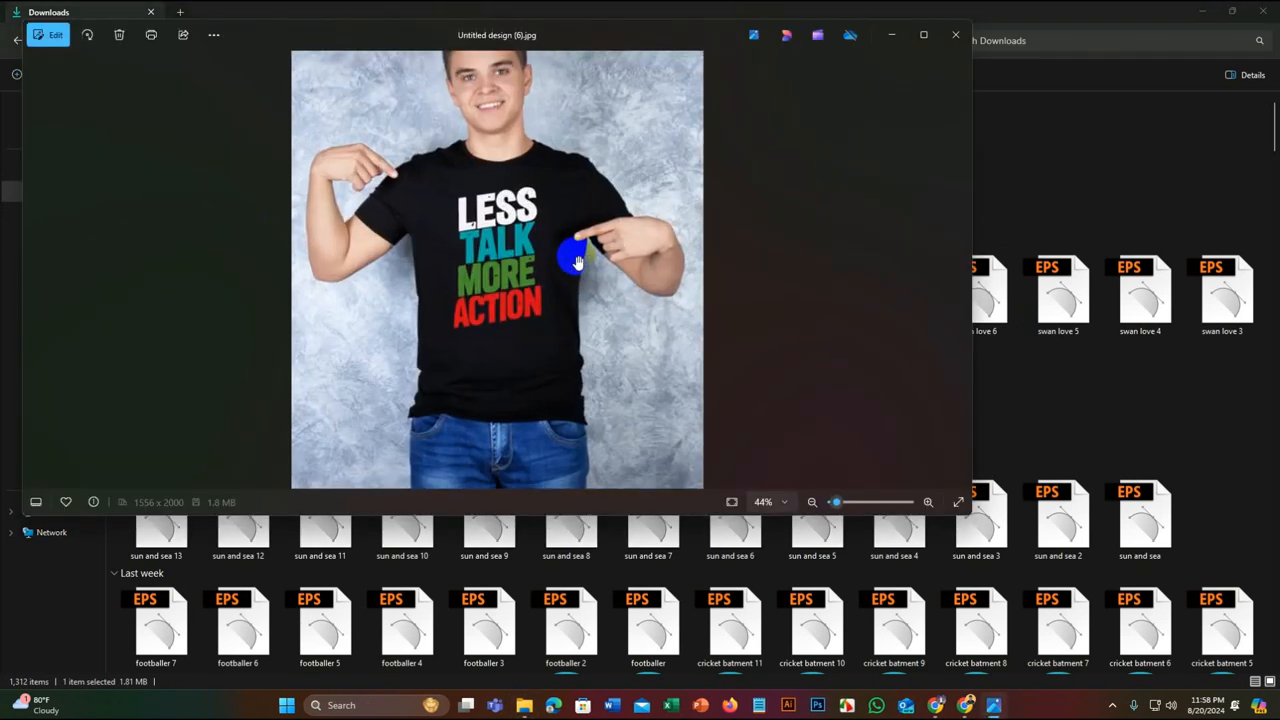
scroll(577, 261, "up", 5)
scroll(577, 261, "down", 5)
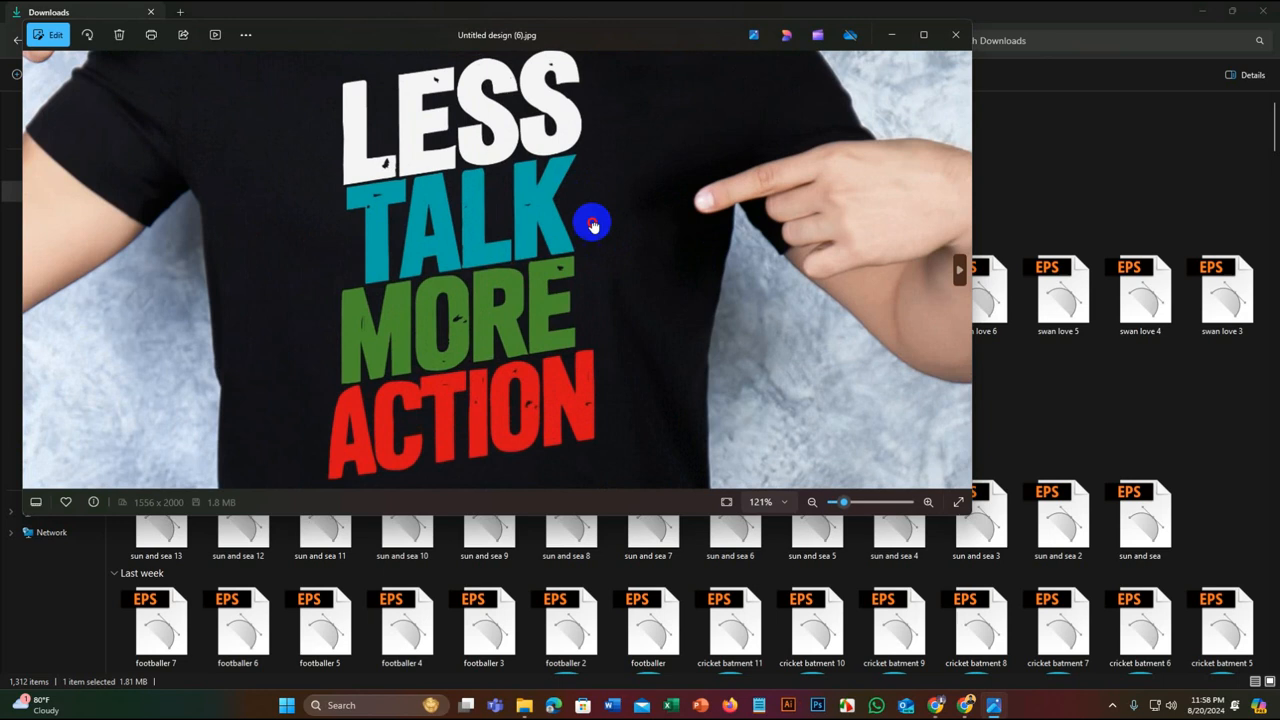
scroll(605, 270, "down", 1)
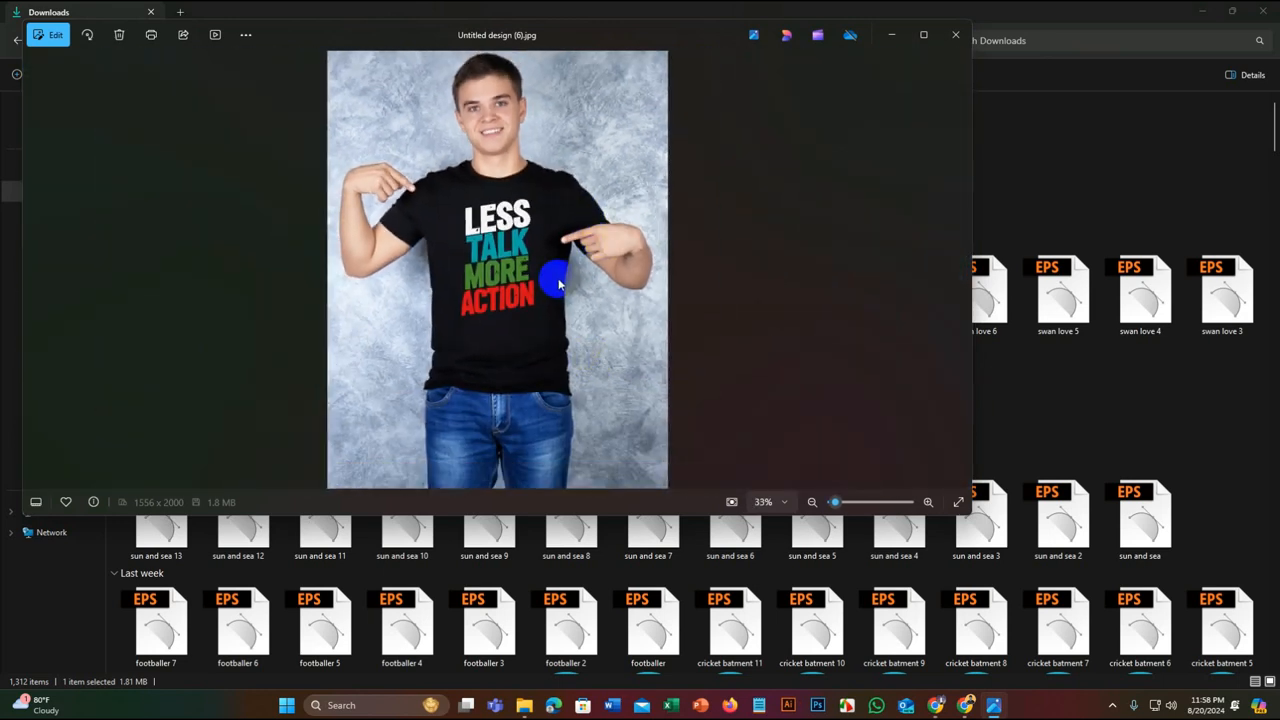
scroll(560, 283, "up", 3)
scroll(563, 280, "down", 3)
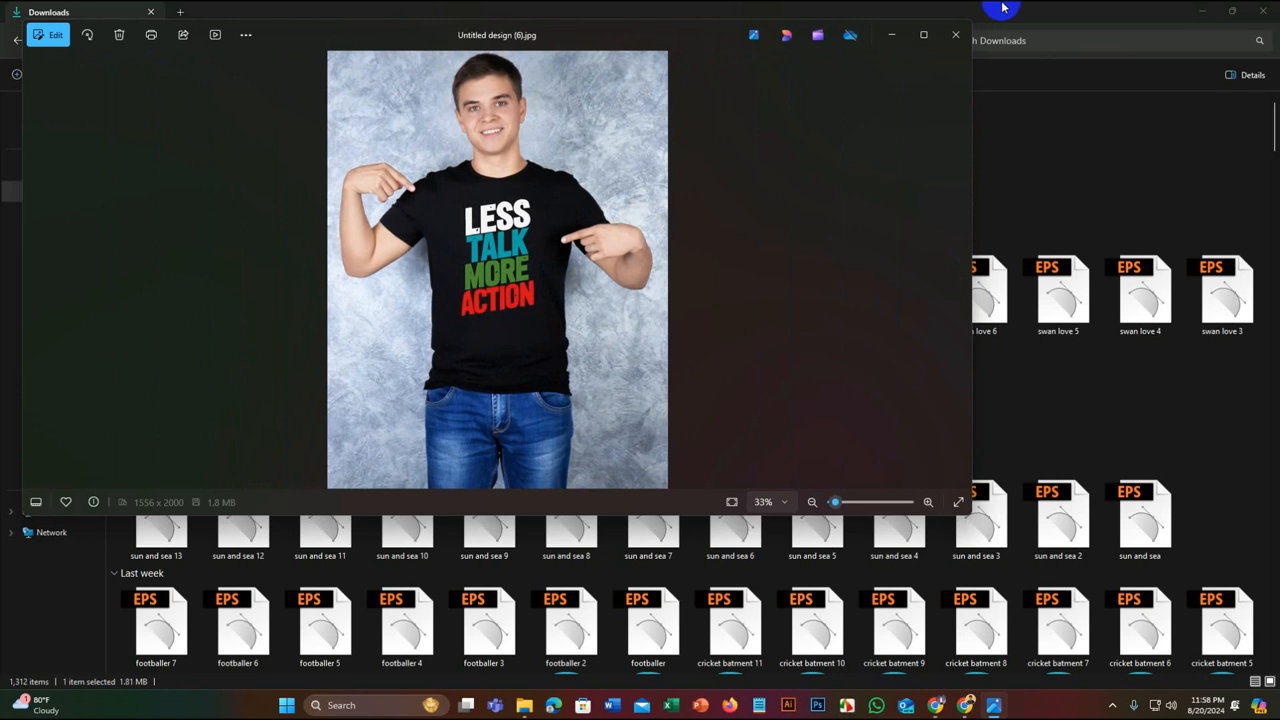
left_click(953, 36)
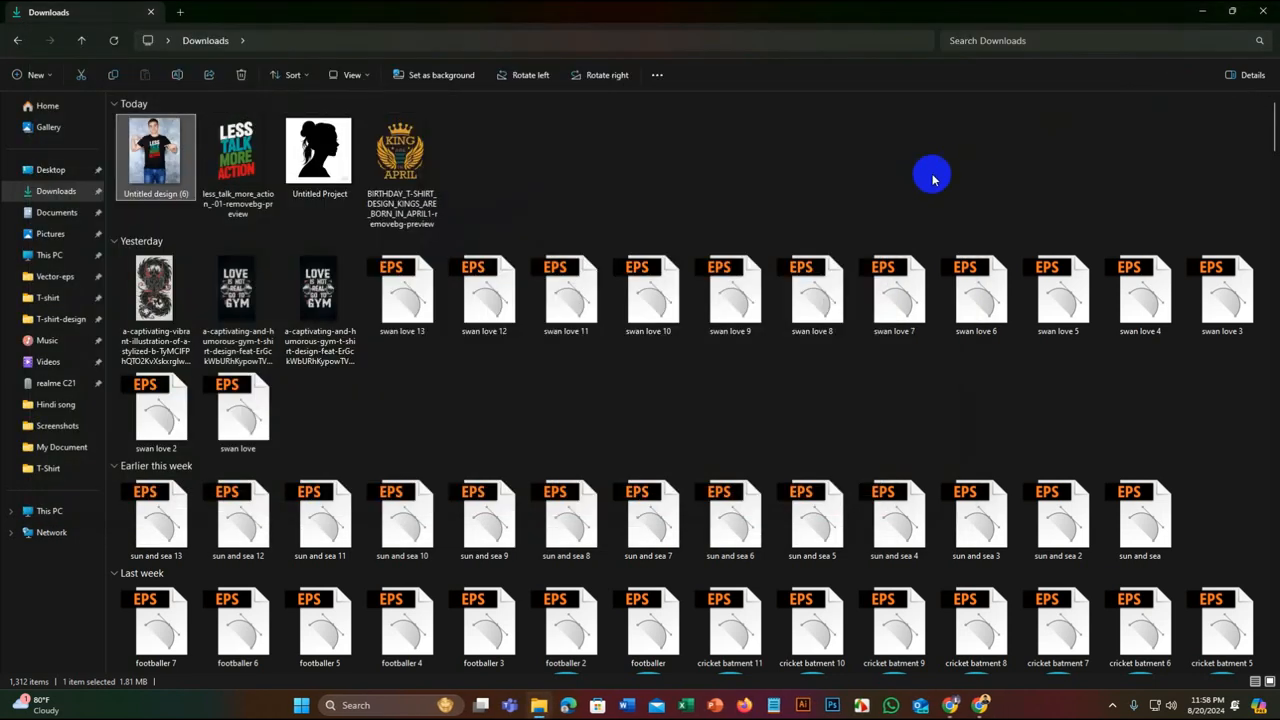
left_click(1261, 12)
Switch to Behance in a new browser tab
scroll(954, 474, "up", 3)
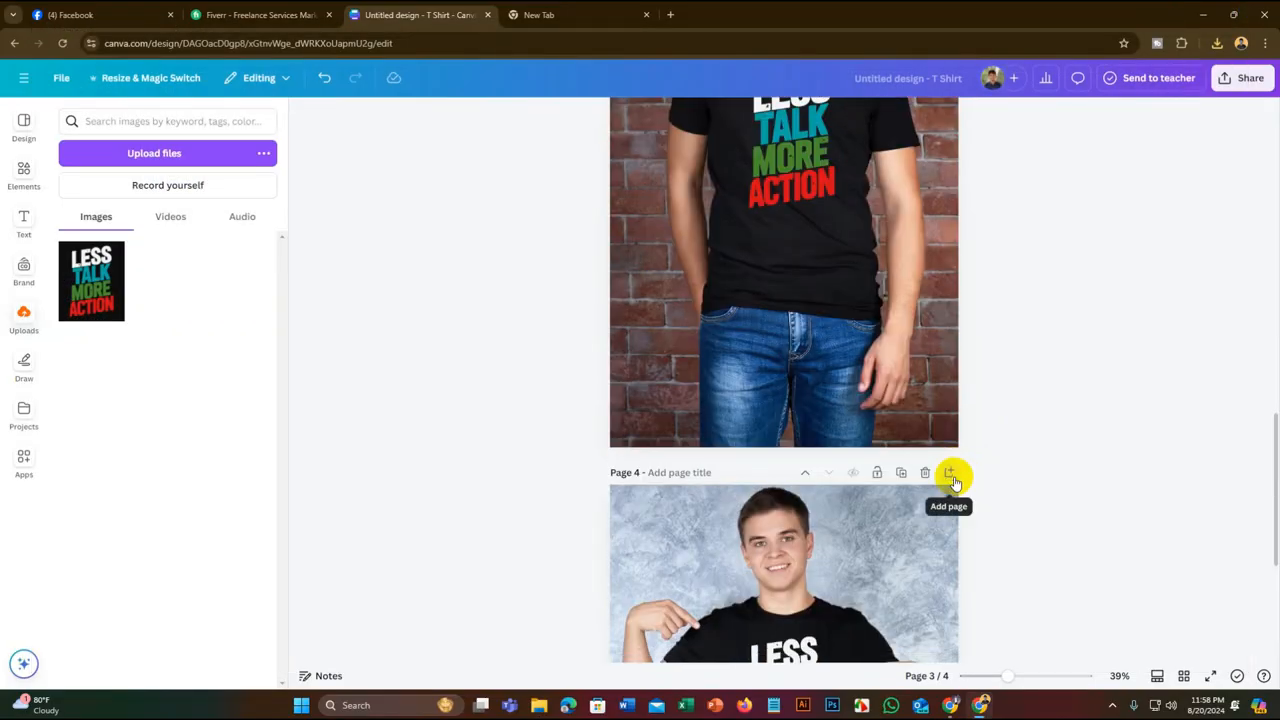
scroll(954, 481, "down", 3)
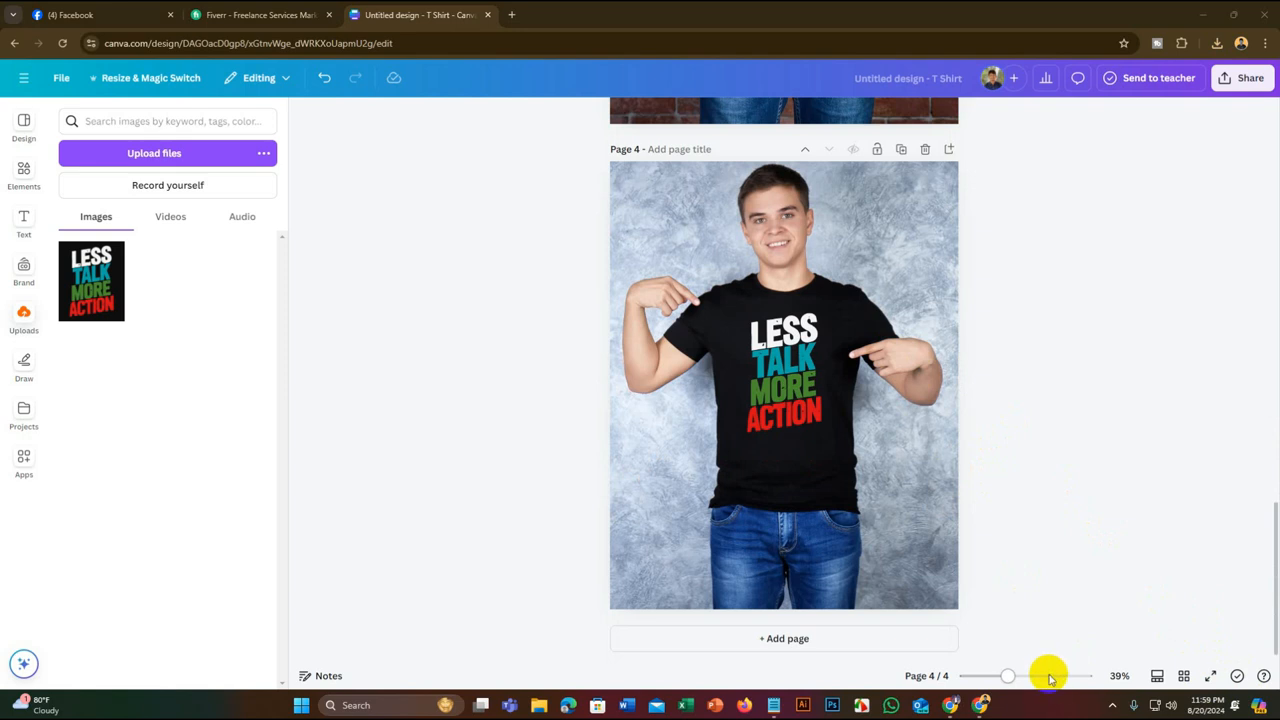
left_click(513, 14)
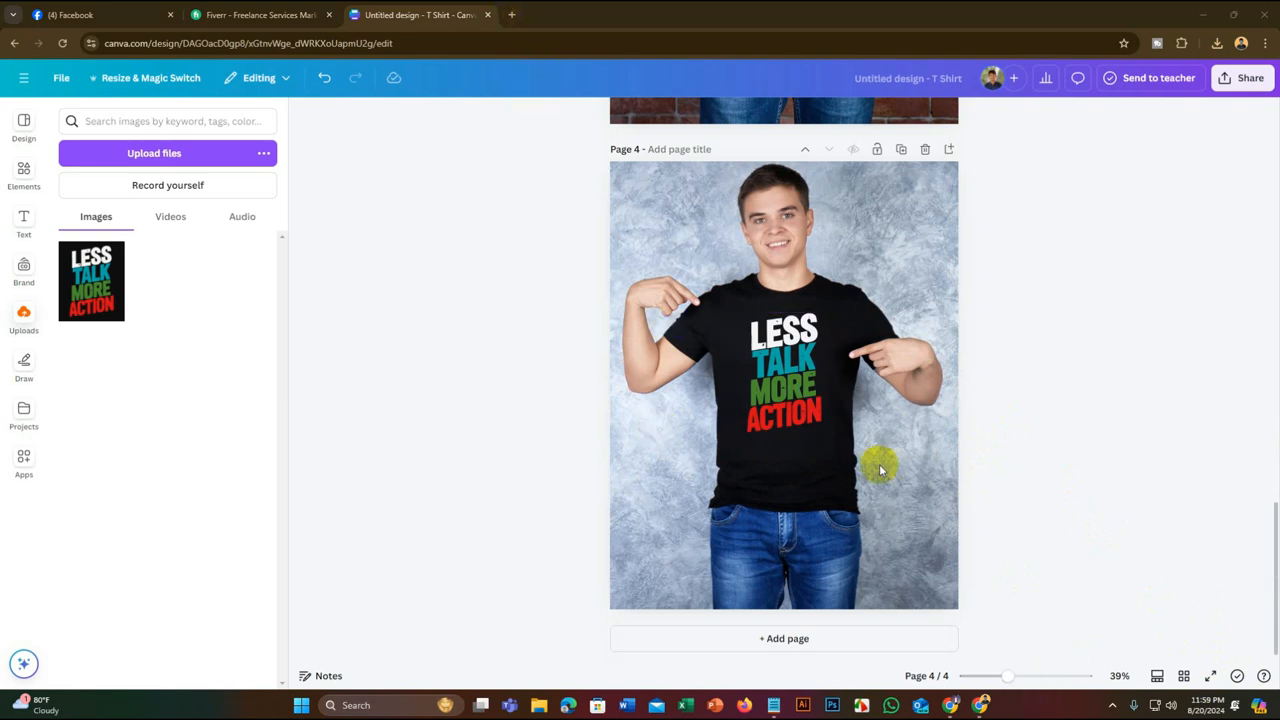
left_click(510, 12)
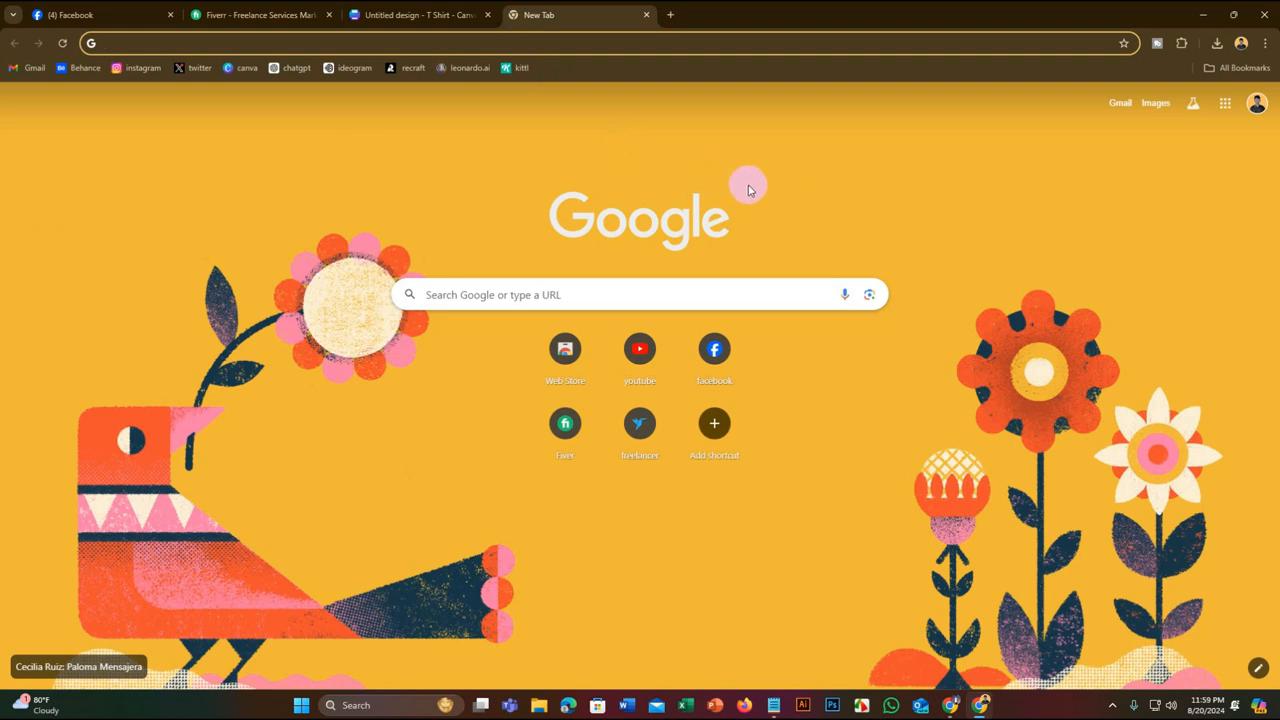
left_click(121, 74)
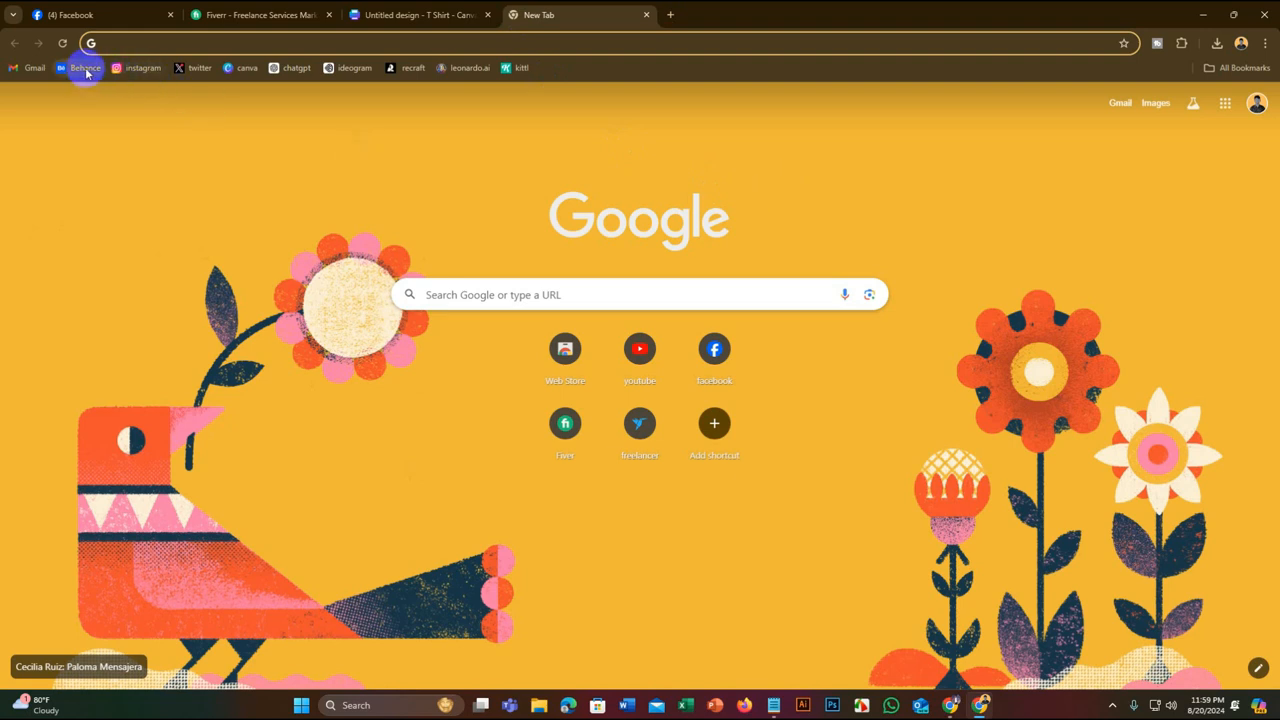
left_click(85, 70)
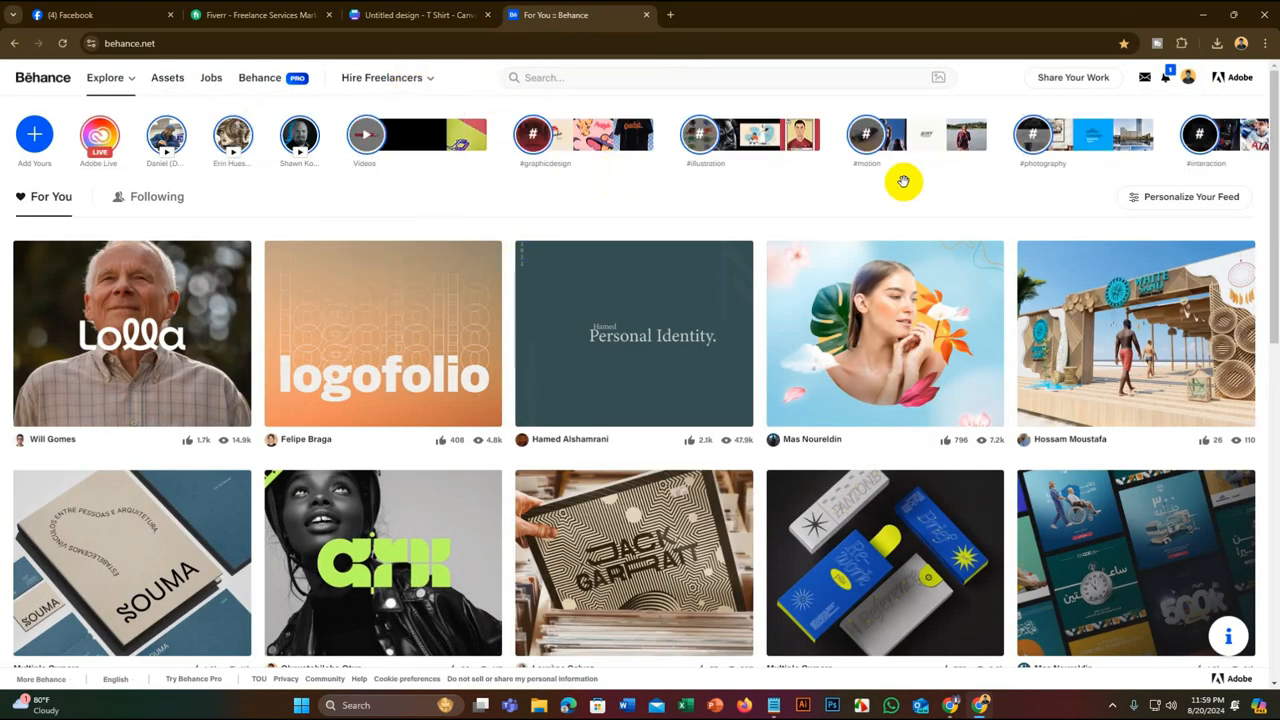
Look over the Behance feed and the work-sharing options, and start a new project
scroll(724, 240, "down", 4)
scroll(728, 232, "up", 4)
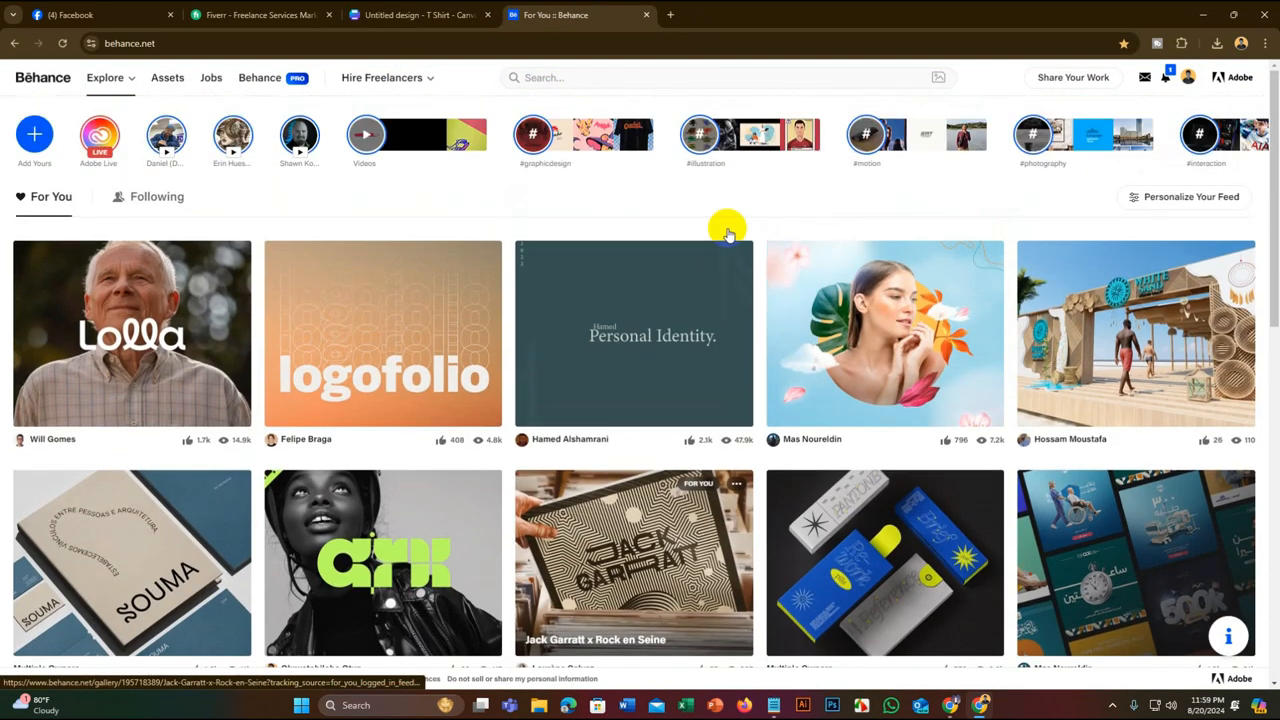
left_click(1071, 74)
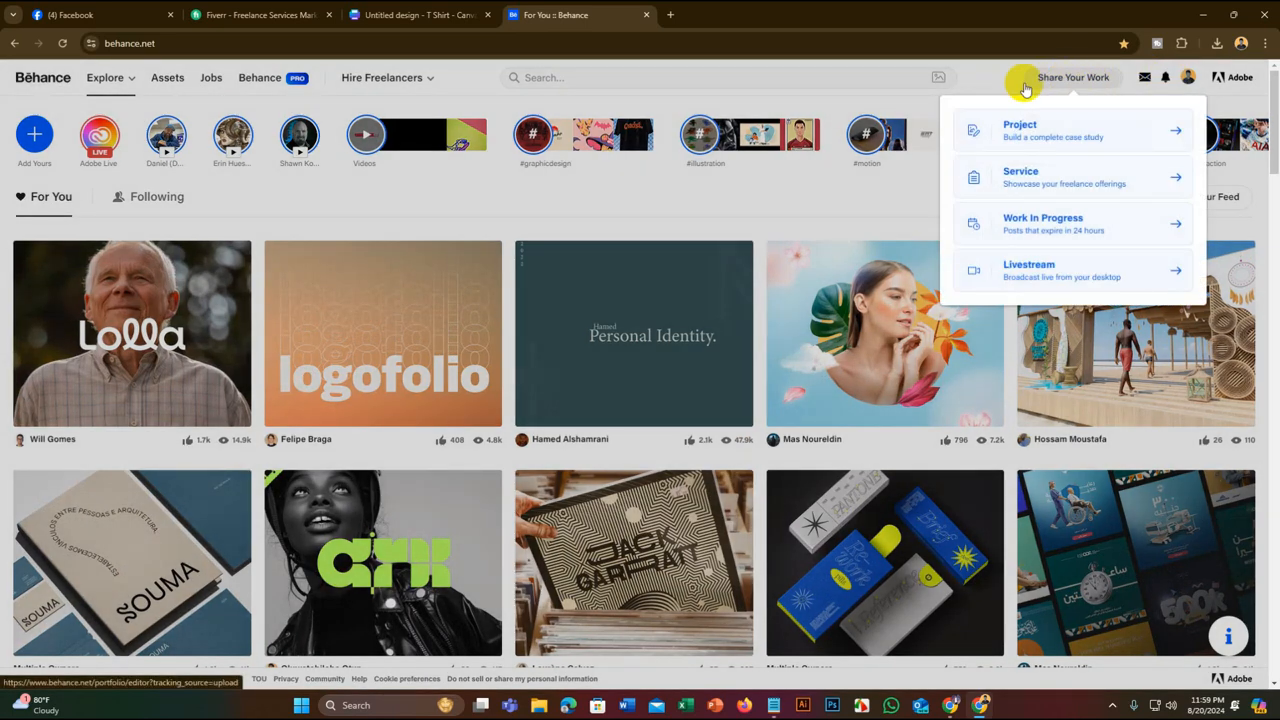
scroll(737, 266, "down", 5)
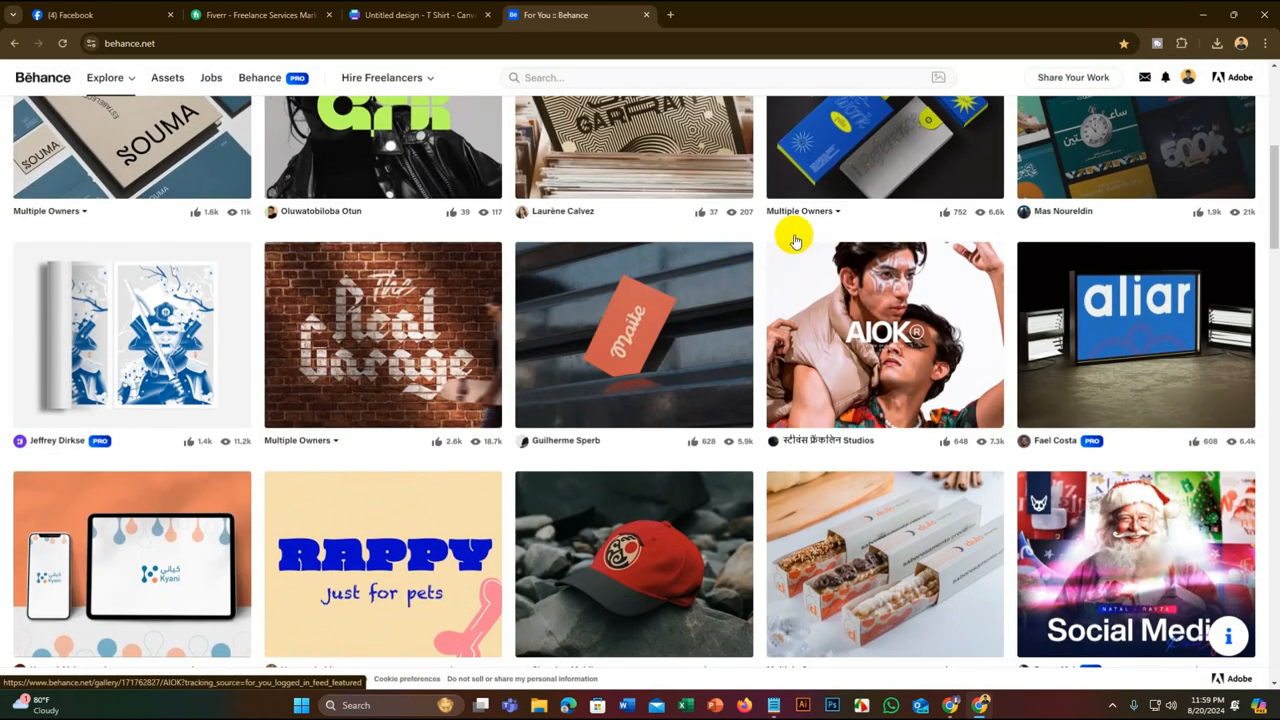
scroll(793, 238, "up", 5)
left_click(1075, 77)
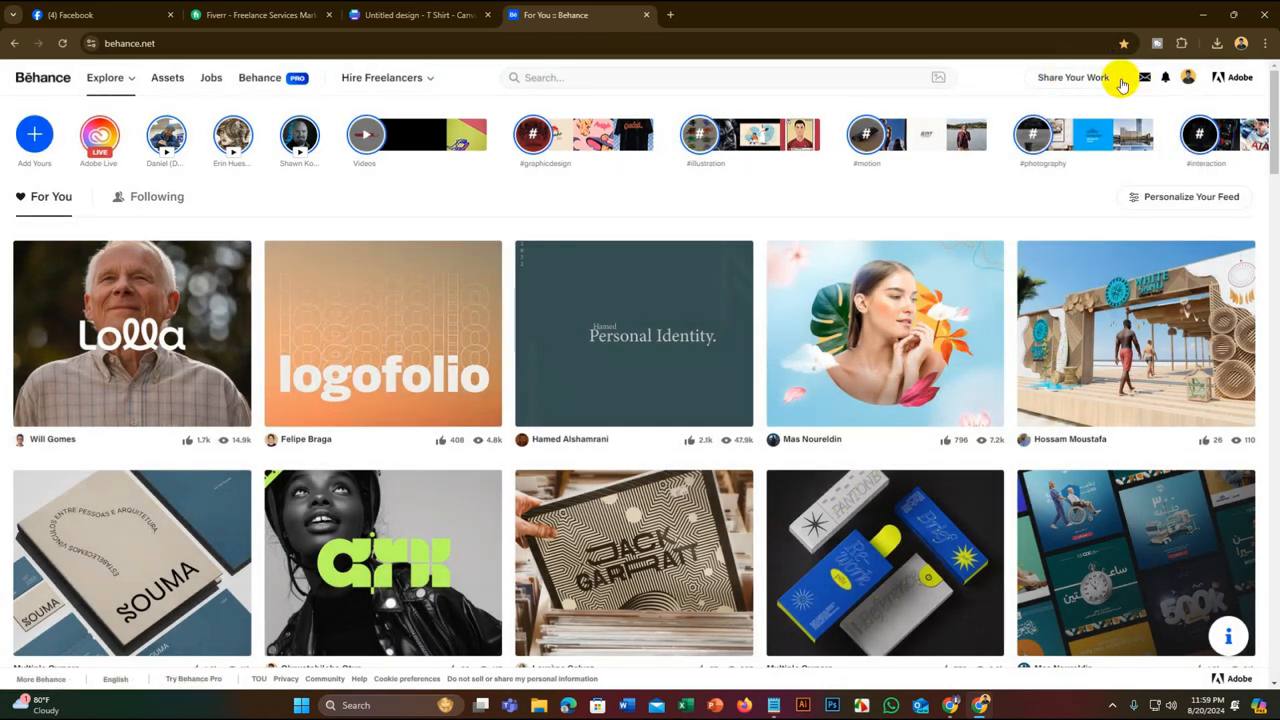
mouse_move(1112, 84)
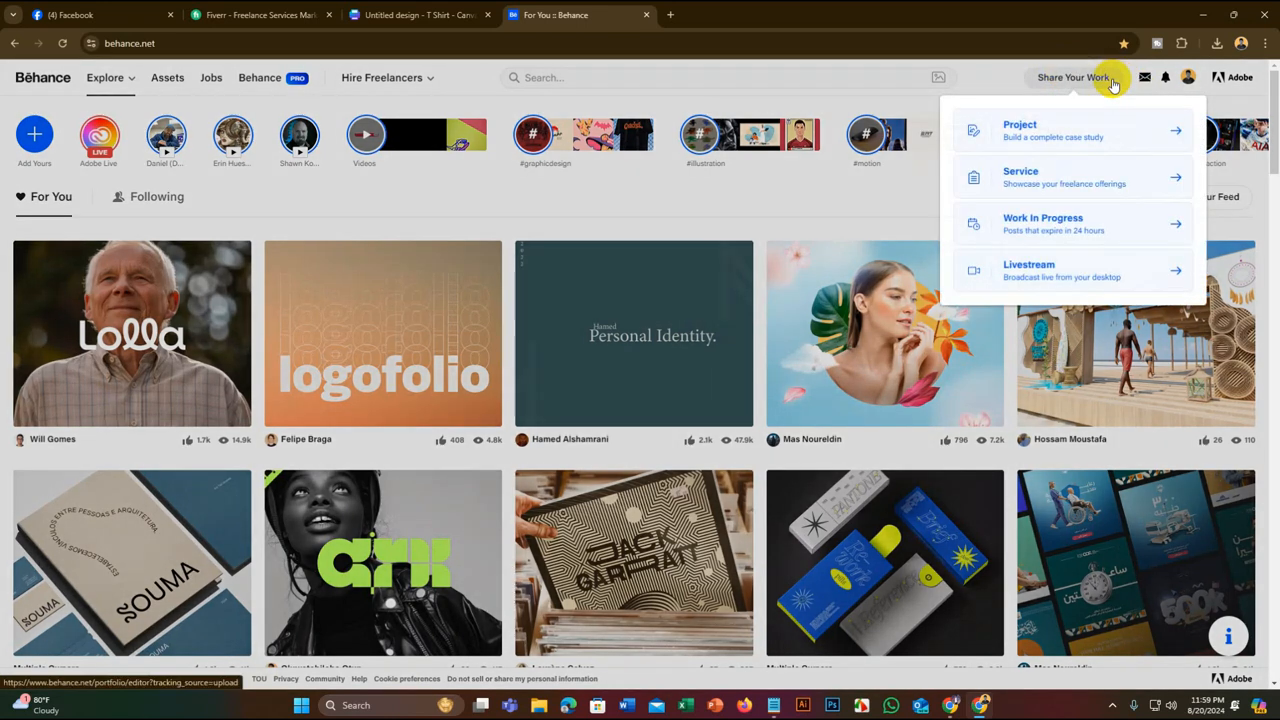
left_click(1107, 84)
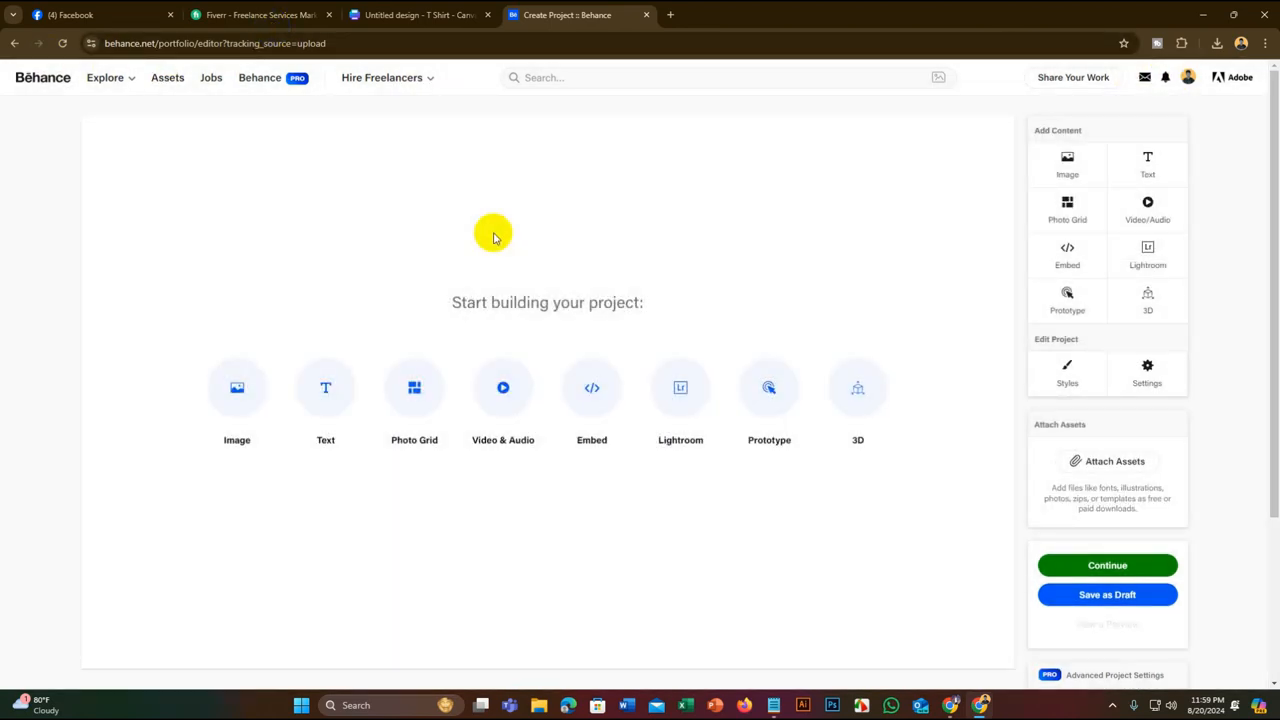
Add the image Untitled design (6) from the Downloads folder to the new project
scroll(497, 229, "down", 3)
scroll(491, 231, "up", 2)
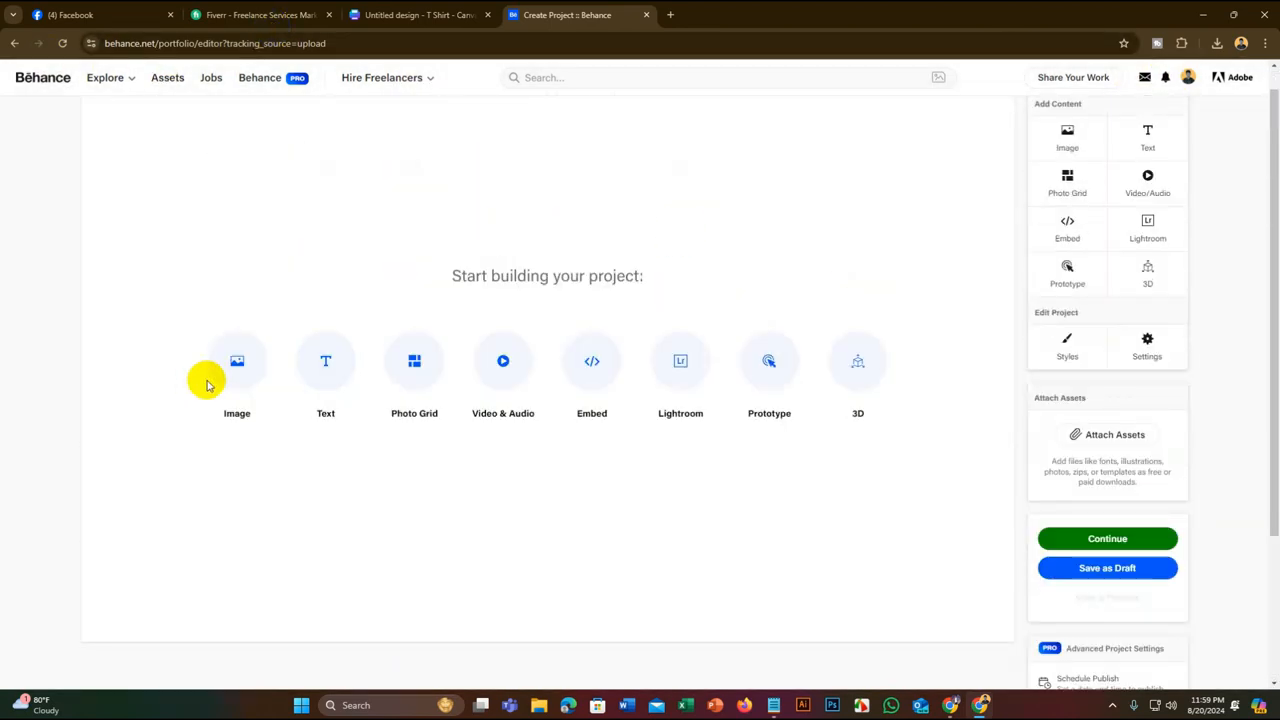
left_click(239, 372)
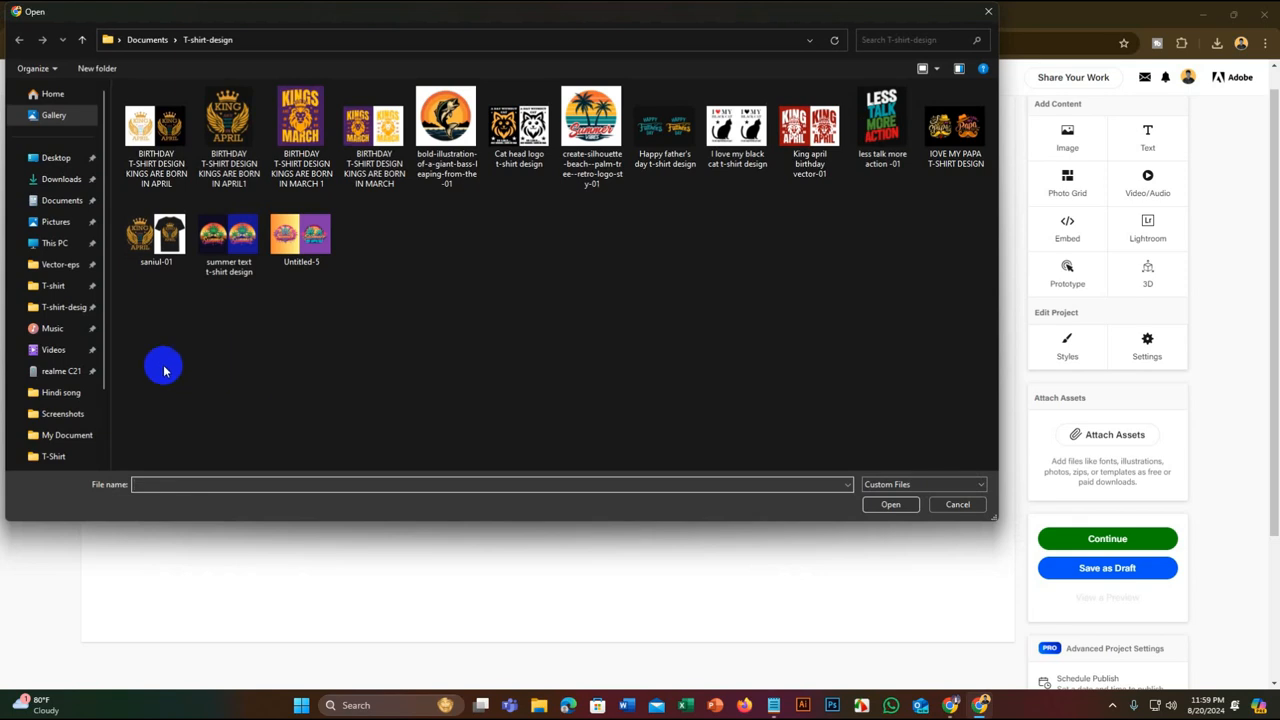
left_click(62, 179)
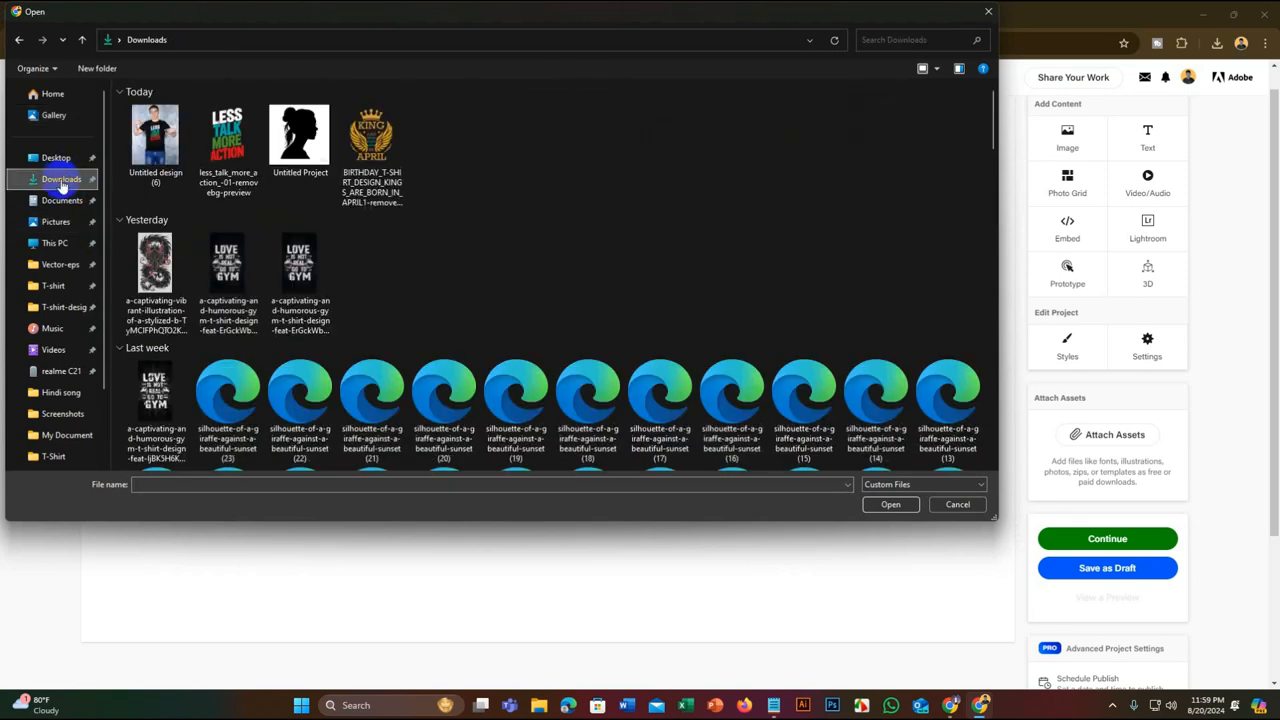
left_click(164, 150)
left_click(890, 504)
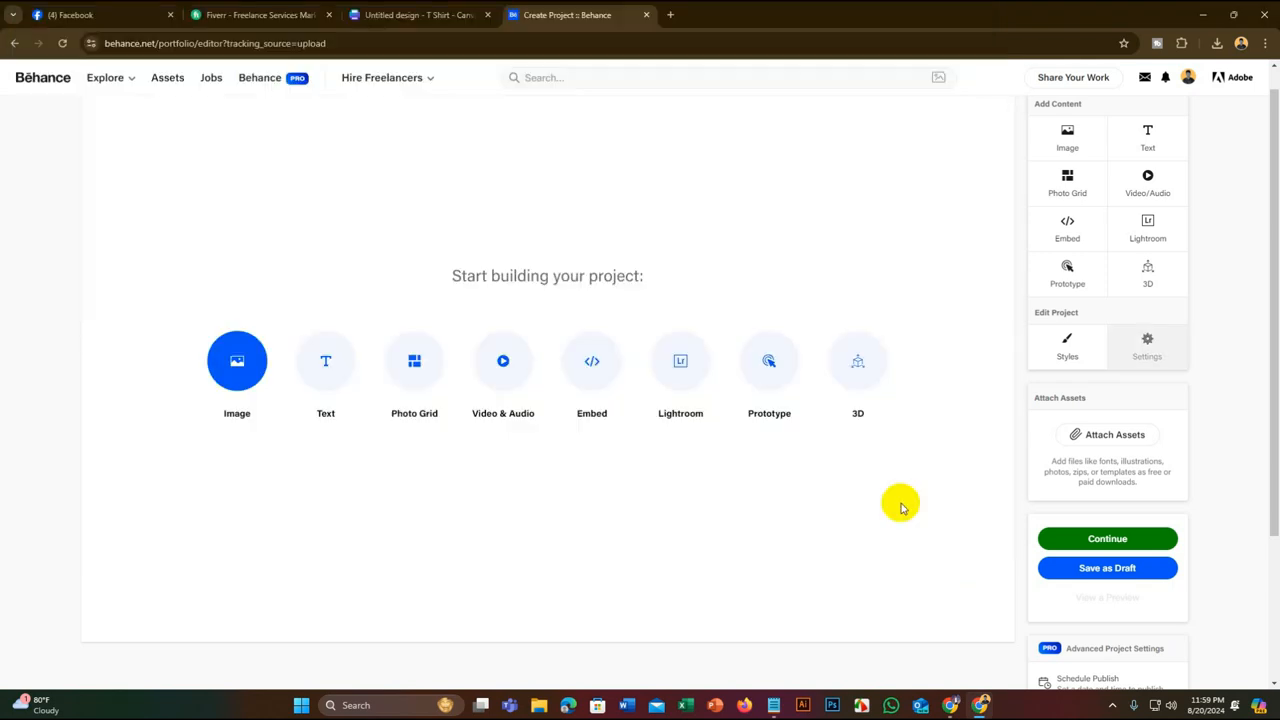
Examine the uploaded T-shirt mockup in the project from top to bottom, both reduced and at full size
scroll(618, 363, "down", 3)
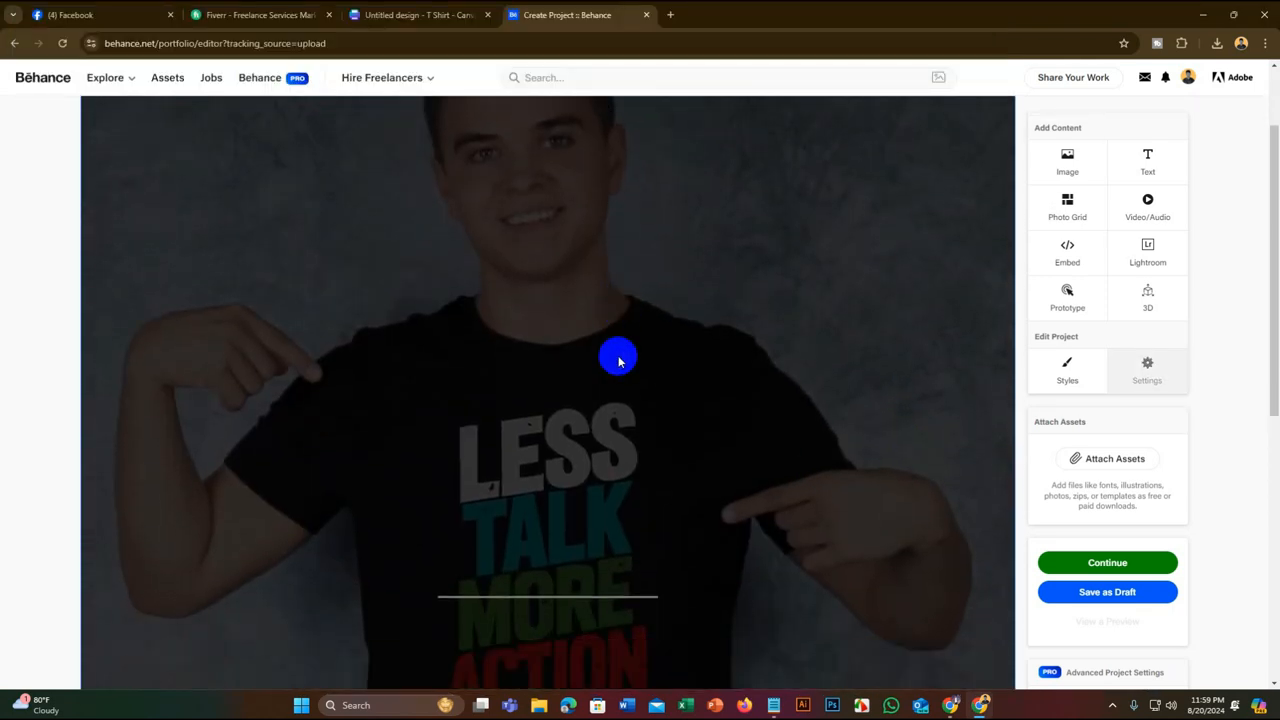
scroll(618, 360, "down", 3)
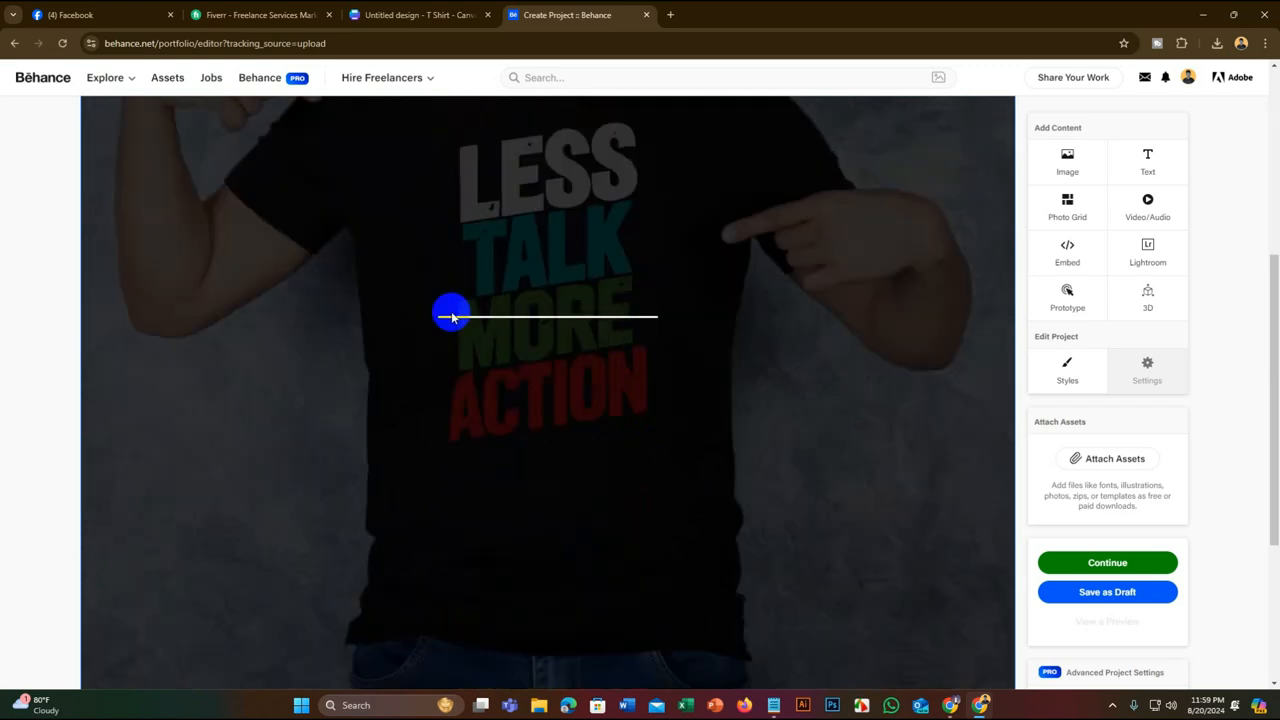
scroll(529, 386, "up", 5)
scroll(529, 390, "down", 5)
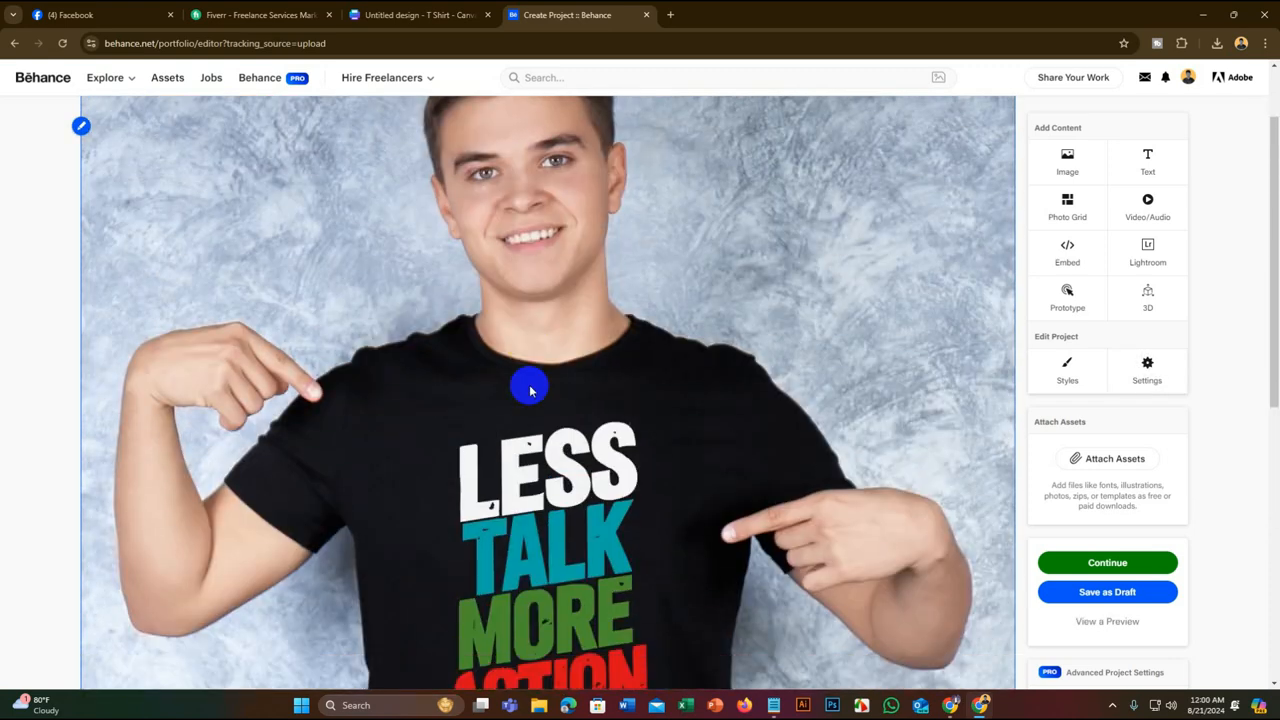
scroll(530, 390, "down", 3, "ctrl")
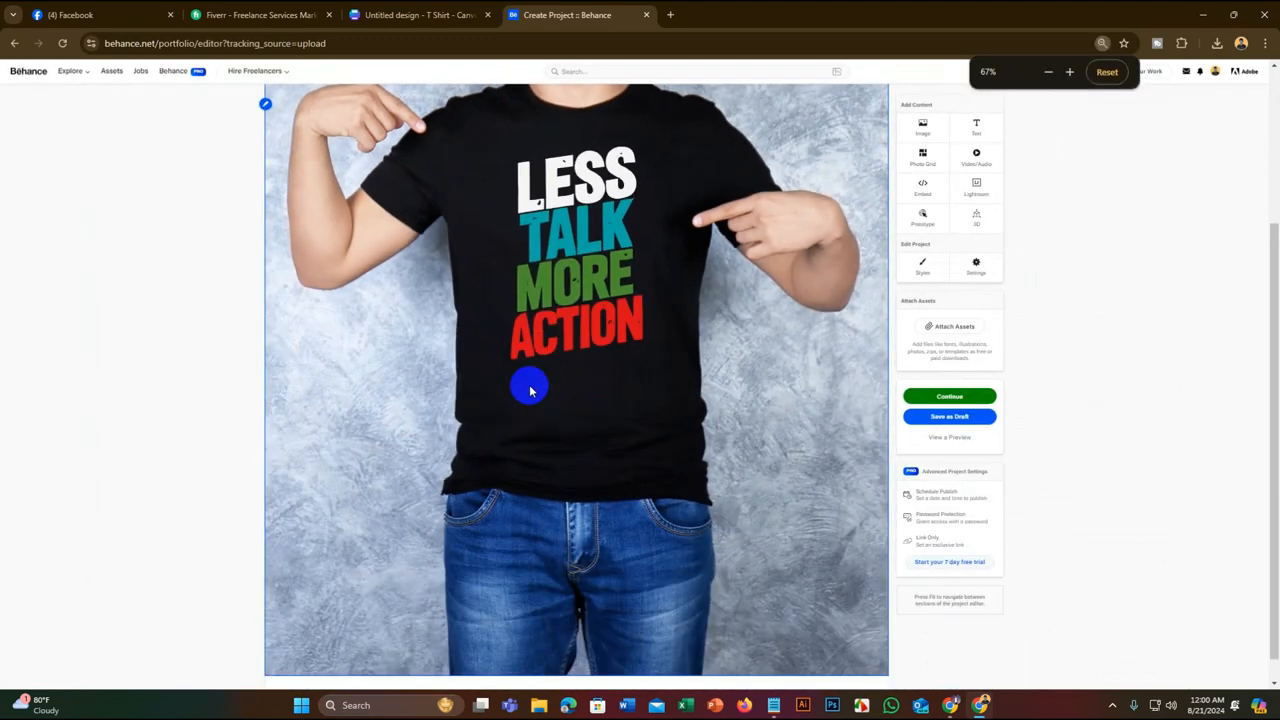
scroll(530, 390, "up", 3)
scroll(530, 390, "up", 3, "ctrl")
scroll(529, 390, "down", 8)
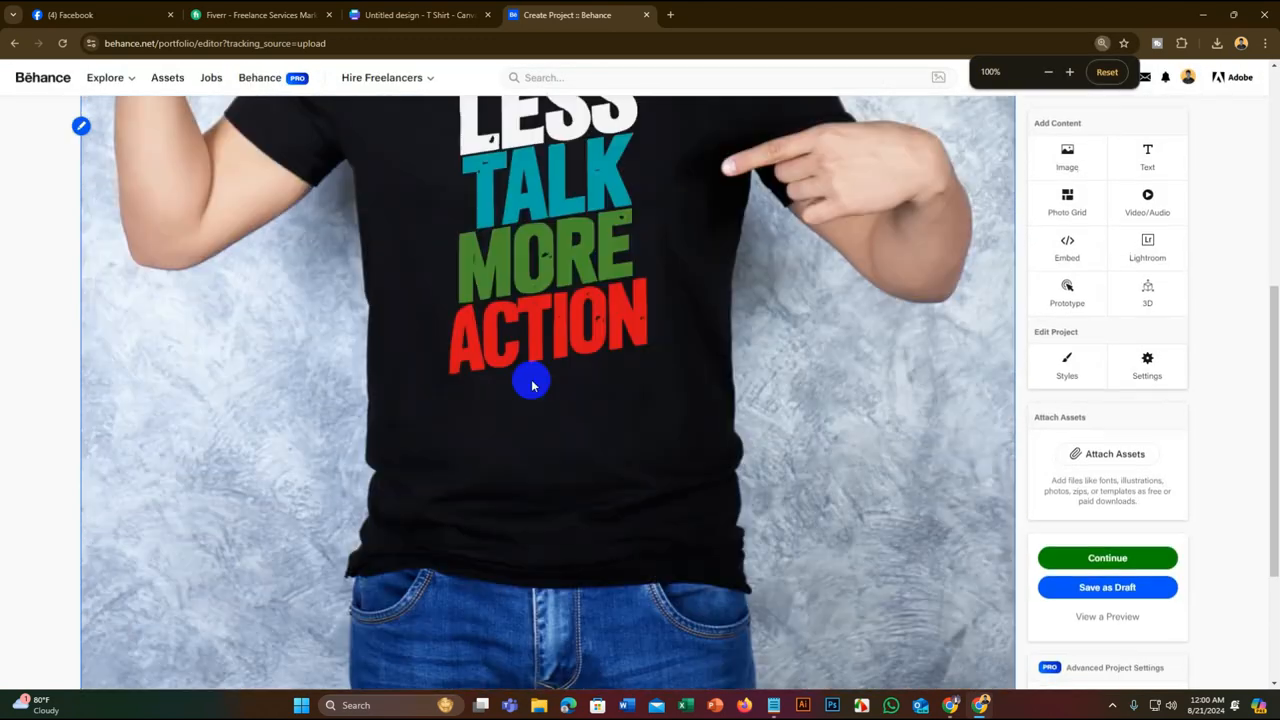
scroll(531, 384, "up", 4)
scroll(531, 377, "up", 3)
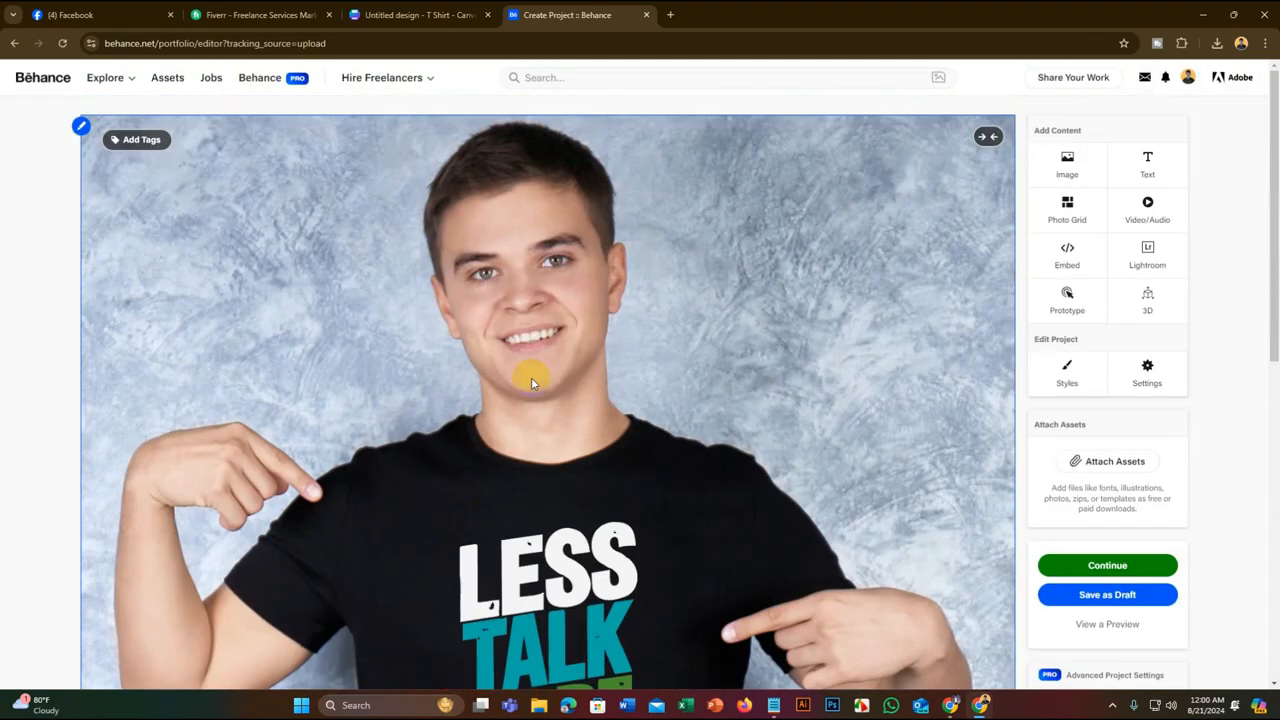
scroll(606, 471, "down", 3)
scroll(606, 471, "up", 1)
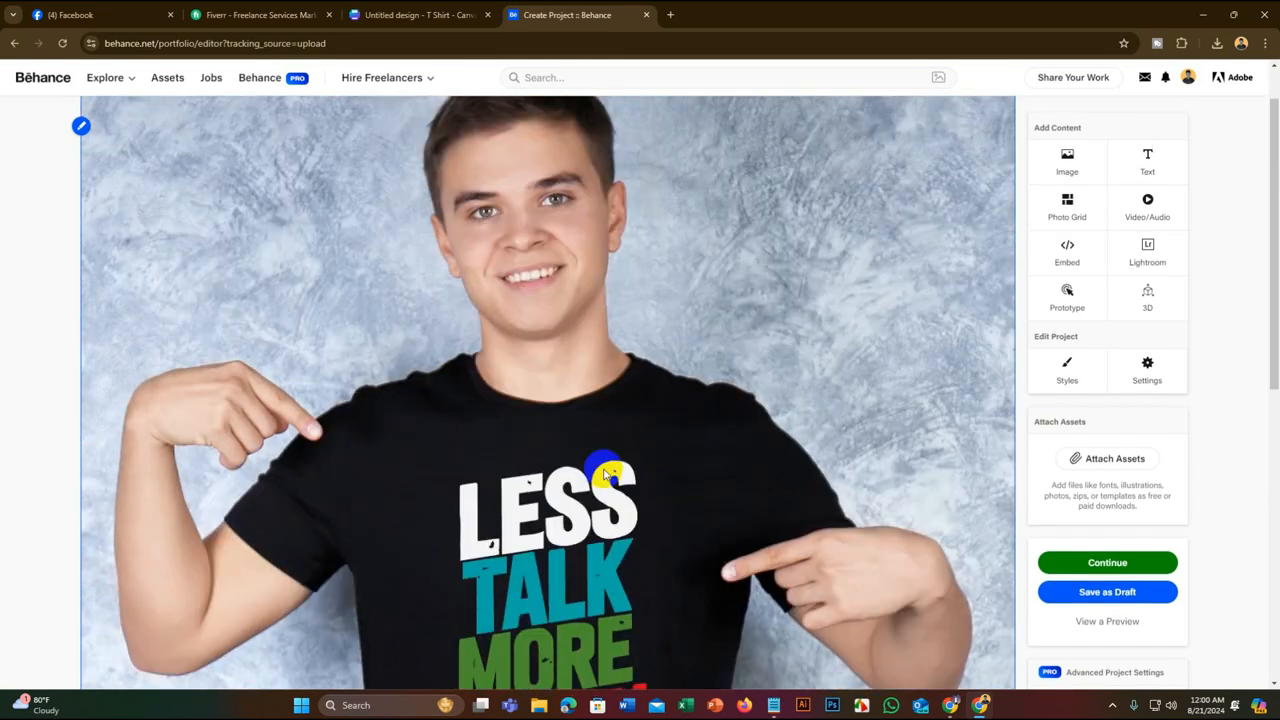
scroll(606, 471, "up", 1)
mouse_move(525, 140)
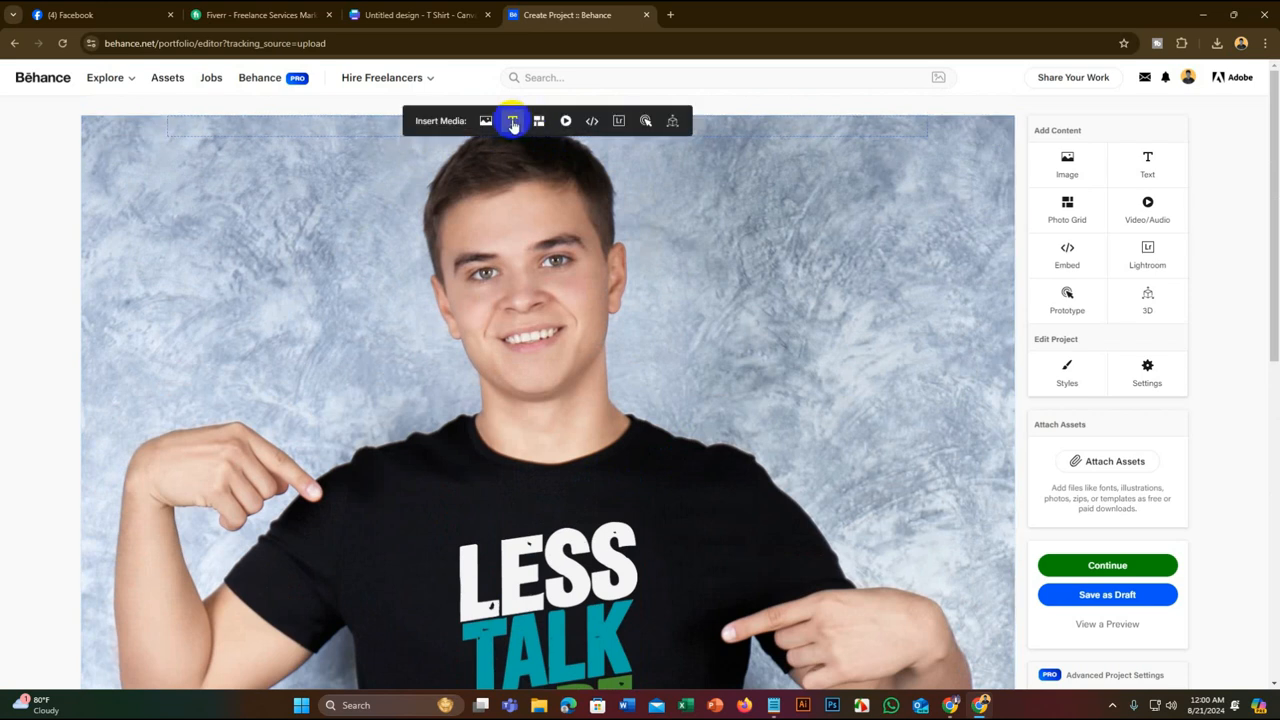
left_click(512, 121)
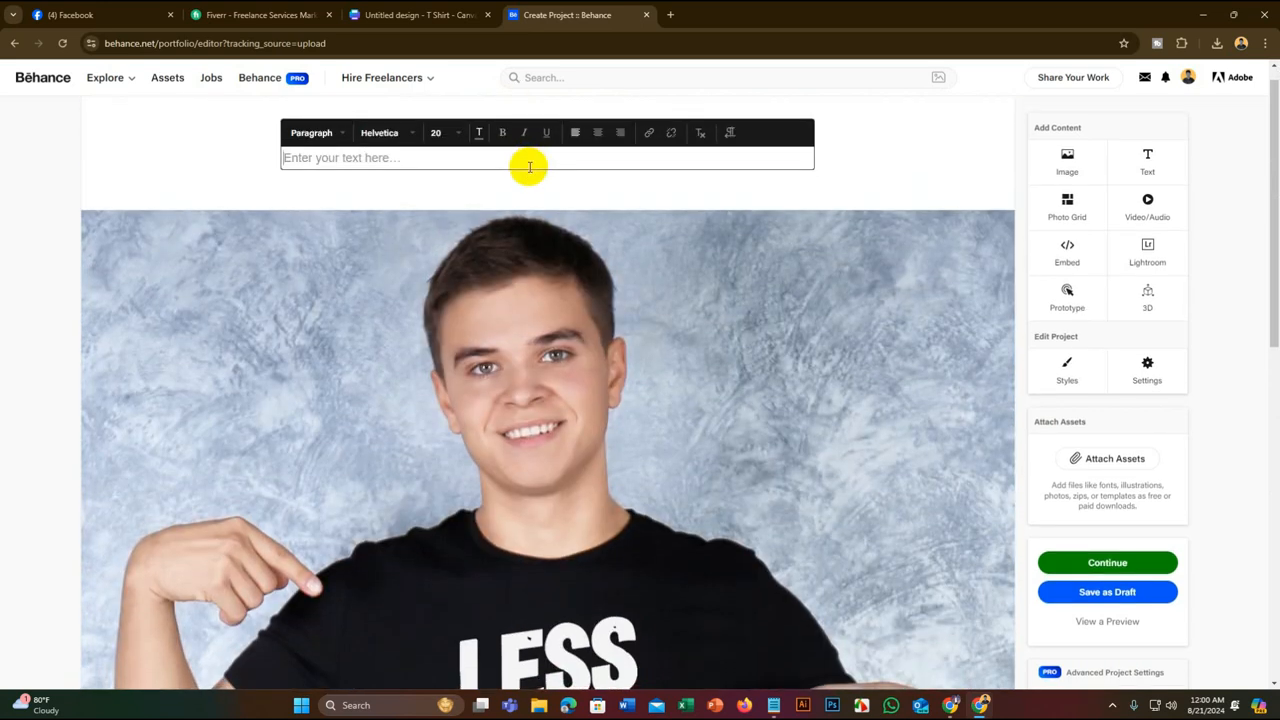
left_click(786, 258)
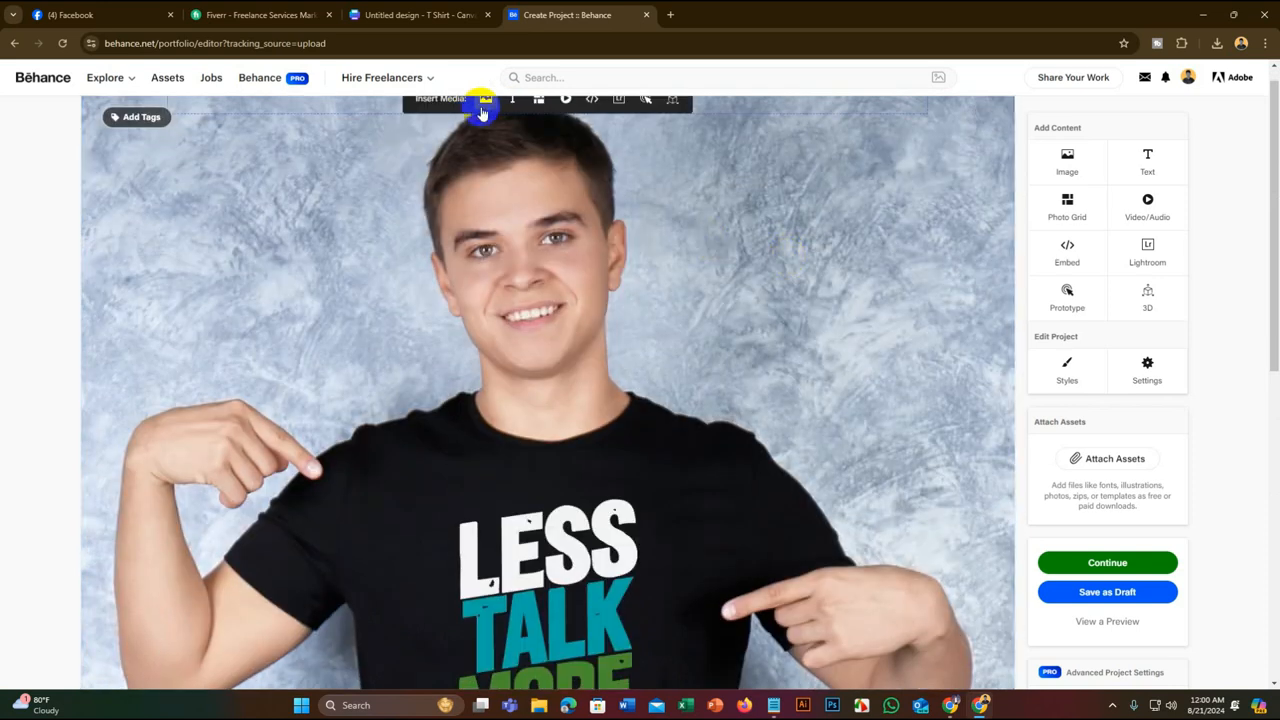
scroll(503, 109, "up", 1)
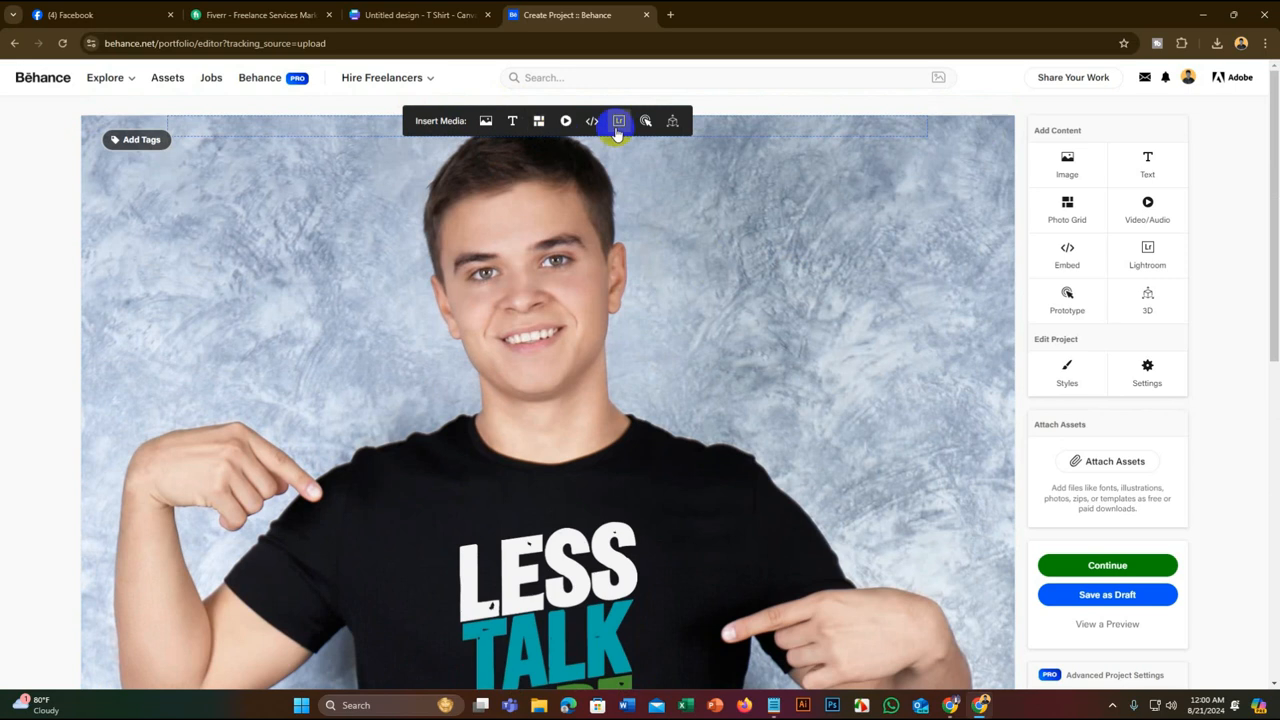
left_click(488, 123)
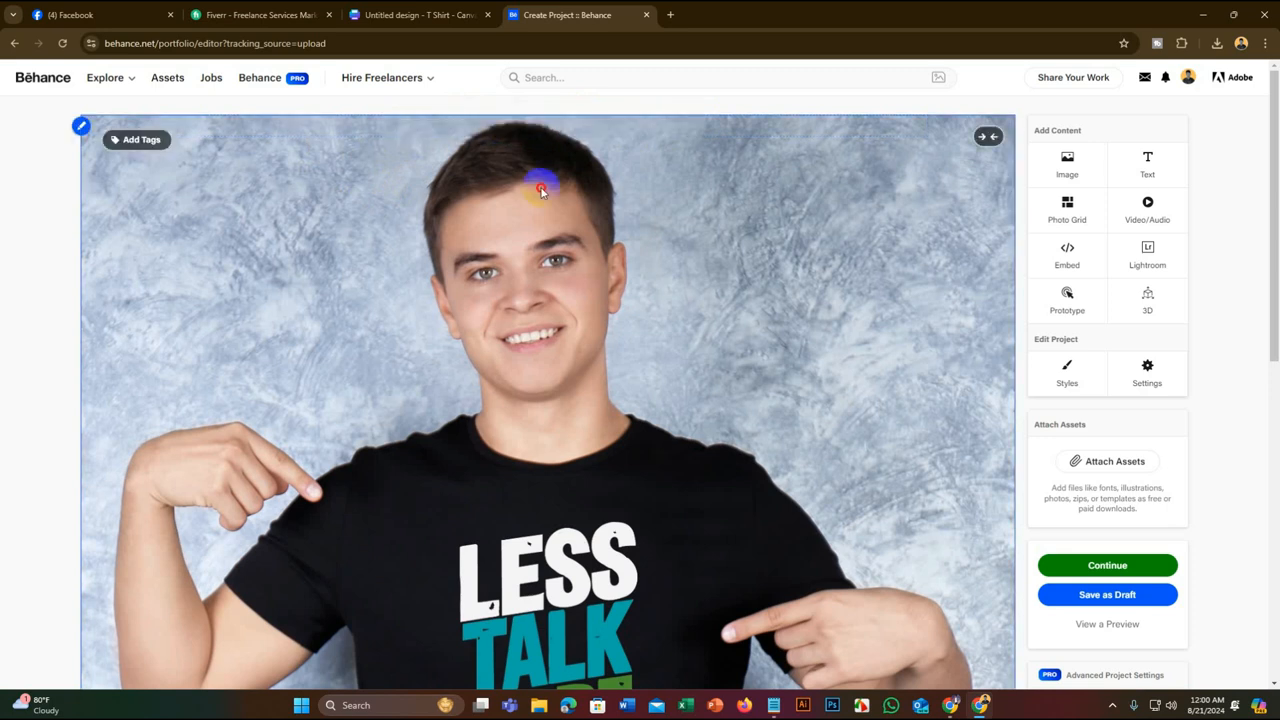
left_click(485, 122)
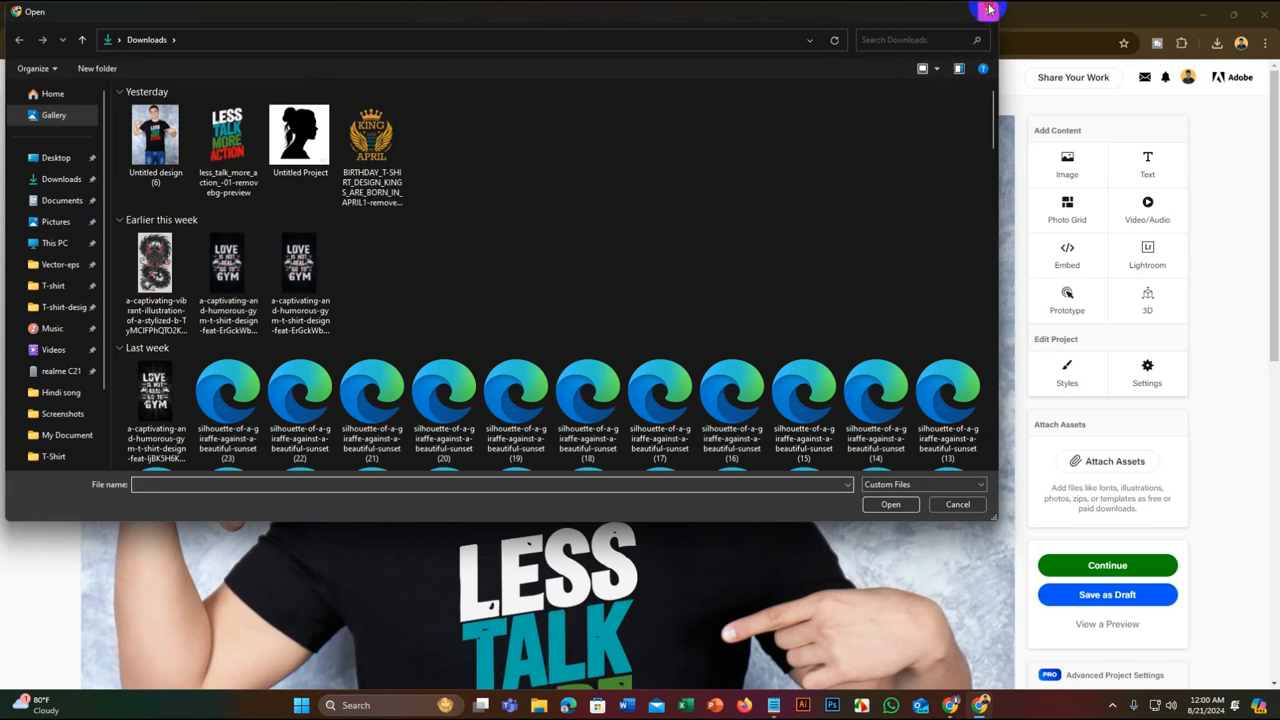
left_click(988, 11)
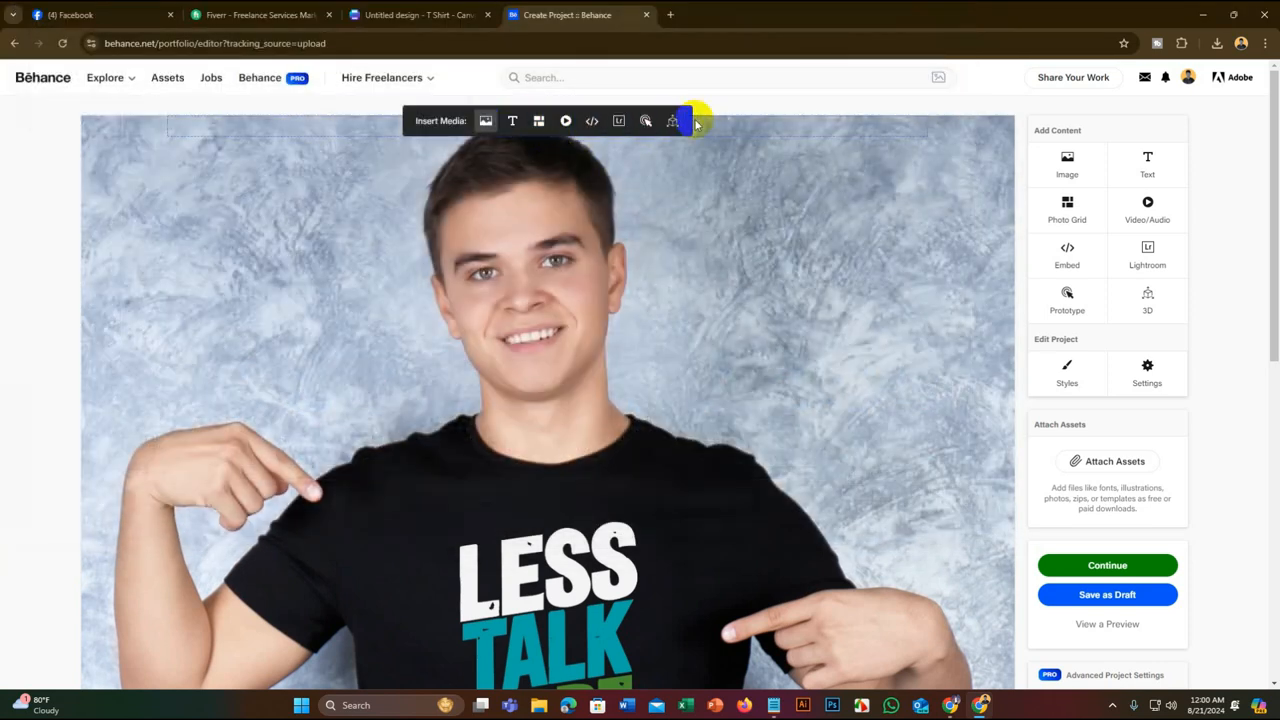
Insert a text block above the T-shirt mockup image containing "Creative T-Shirt Design"
left_click(512, 124)
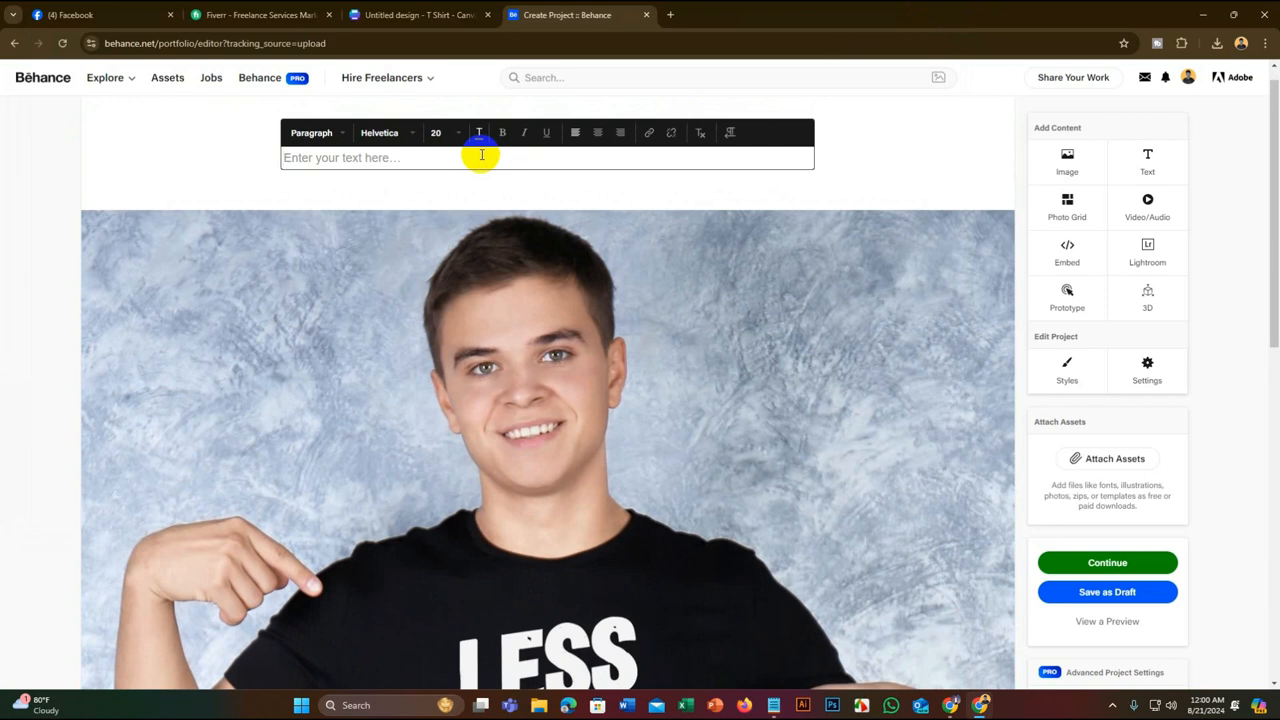
type("Creative T-Shirt Design")
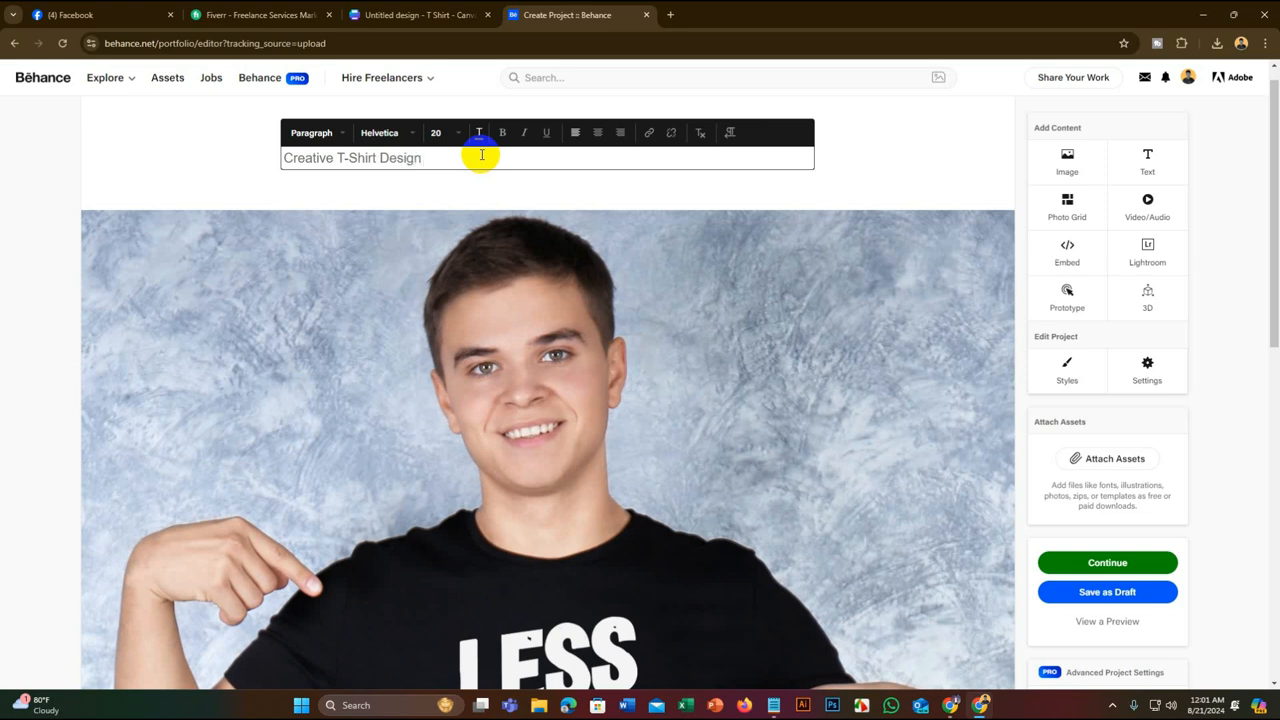
left_click_drag(440, 157, 265, 165)
left_click(470, 166)
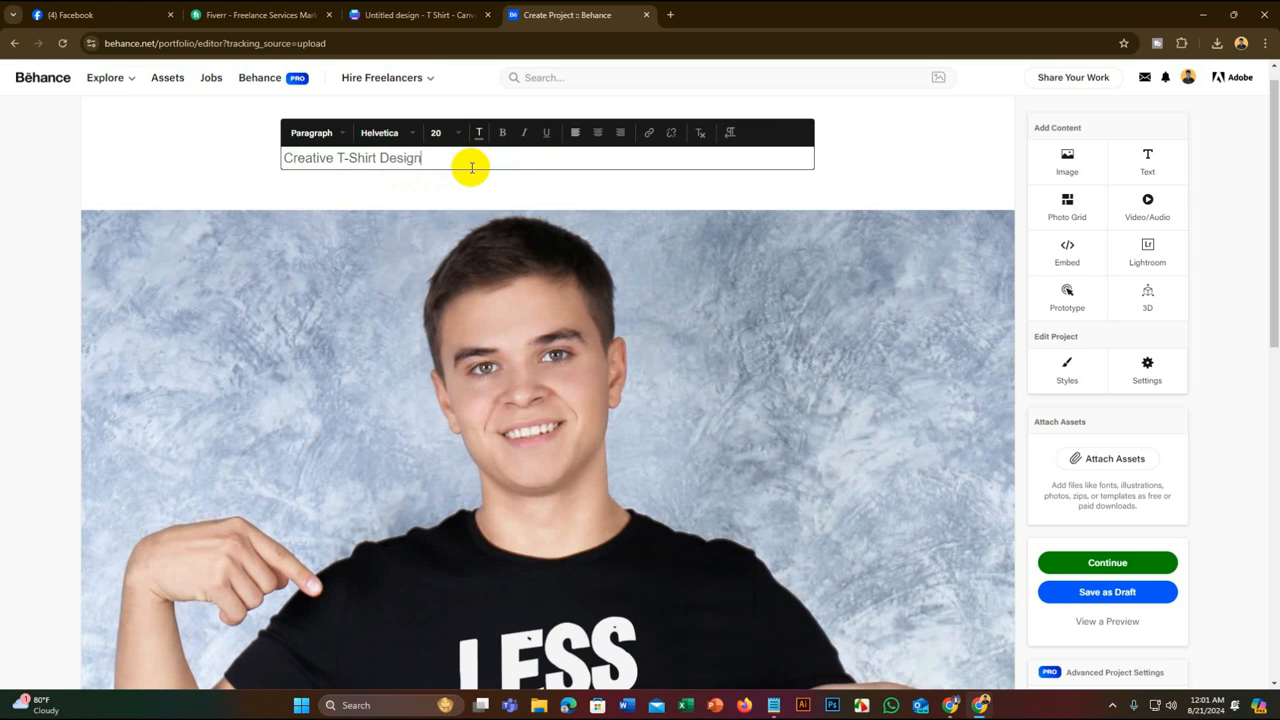
left_click(423, 158)
left_click_drag(423, 158, 266, 157)
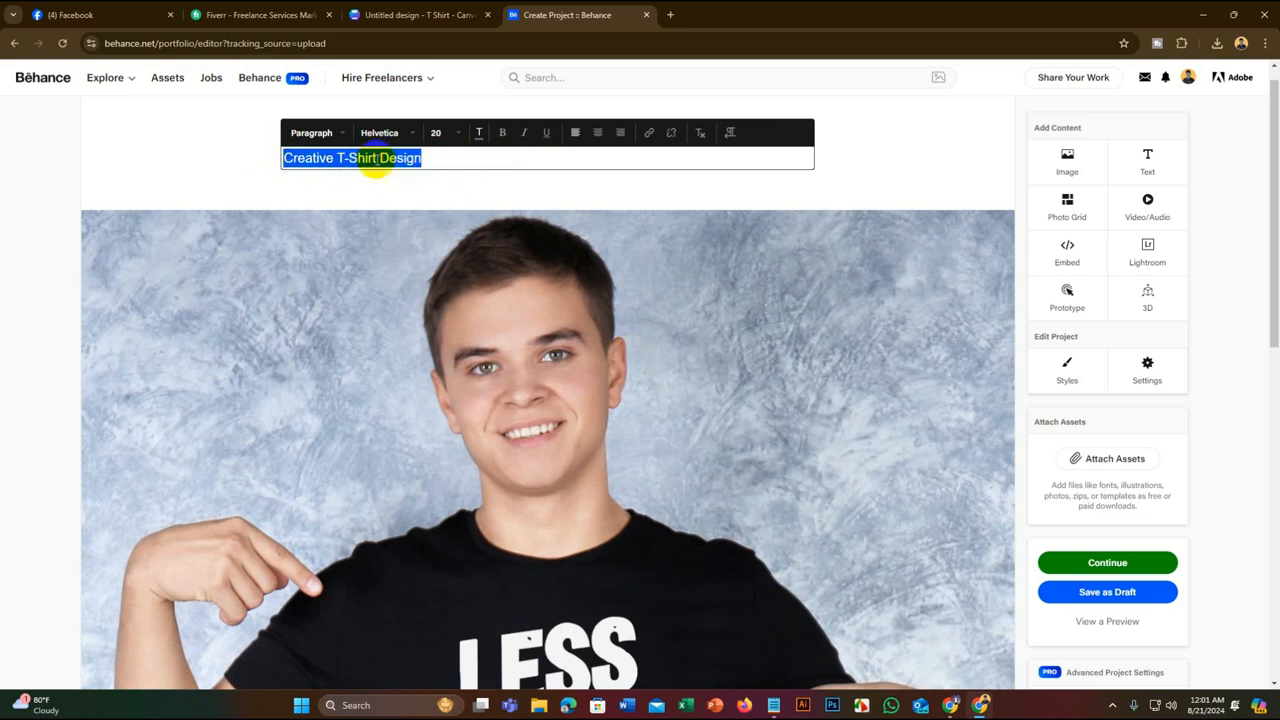
left_click(425, 160)
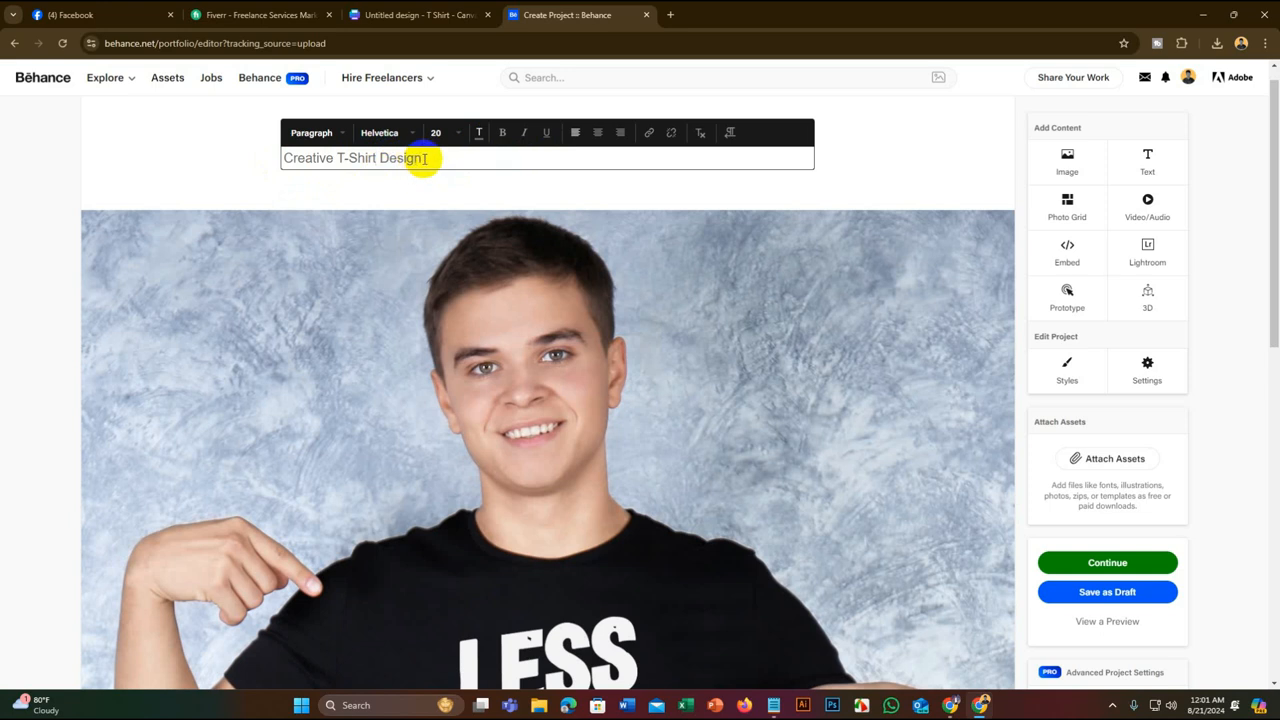
Change the color of the "Creative T-Shirt Design" text to near-black, hex 020101
left_click_drag(423, 157, 249, 151)
left_click(477, 133)
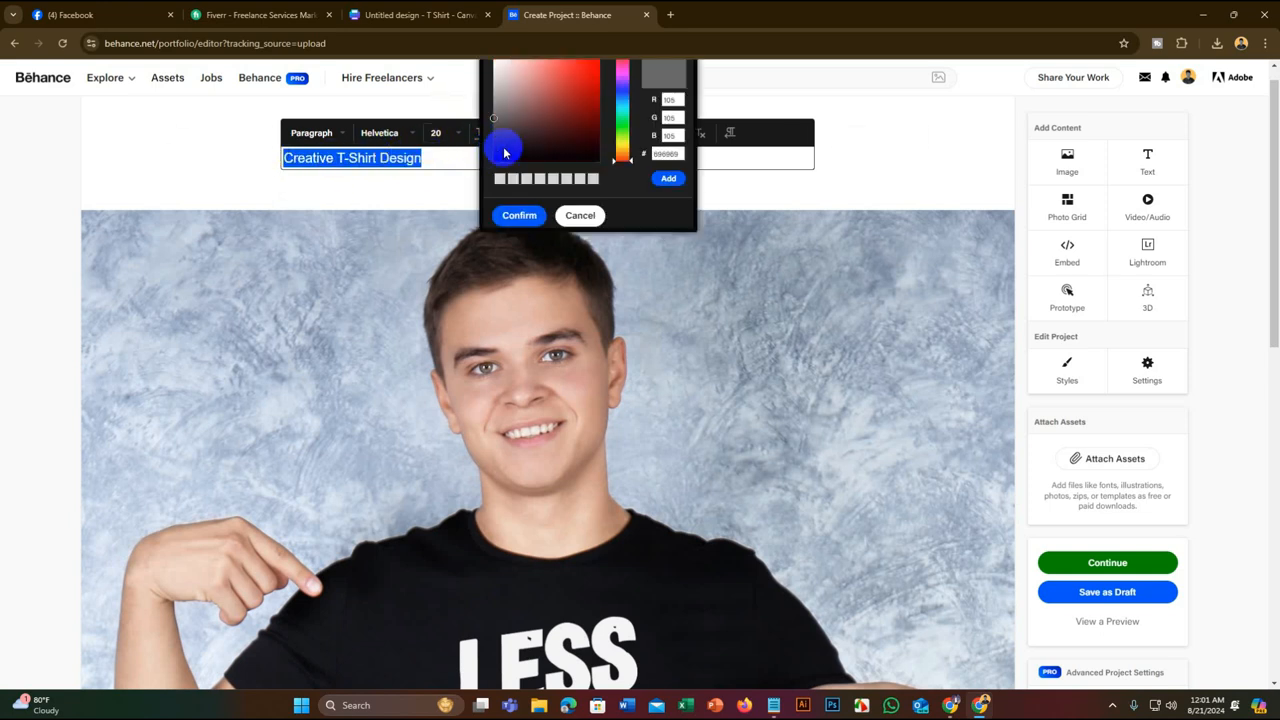
left_click_drag(493, 121, 532, 161)
left_click(519, 218)
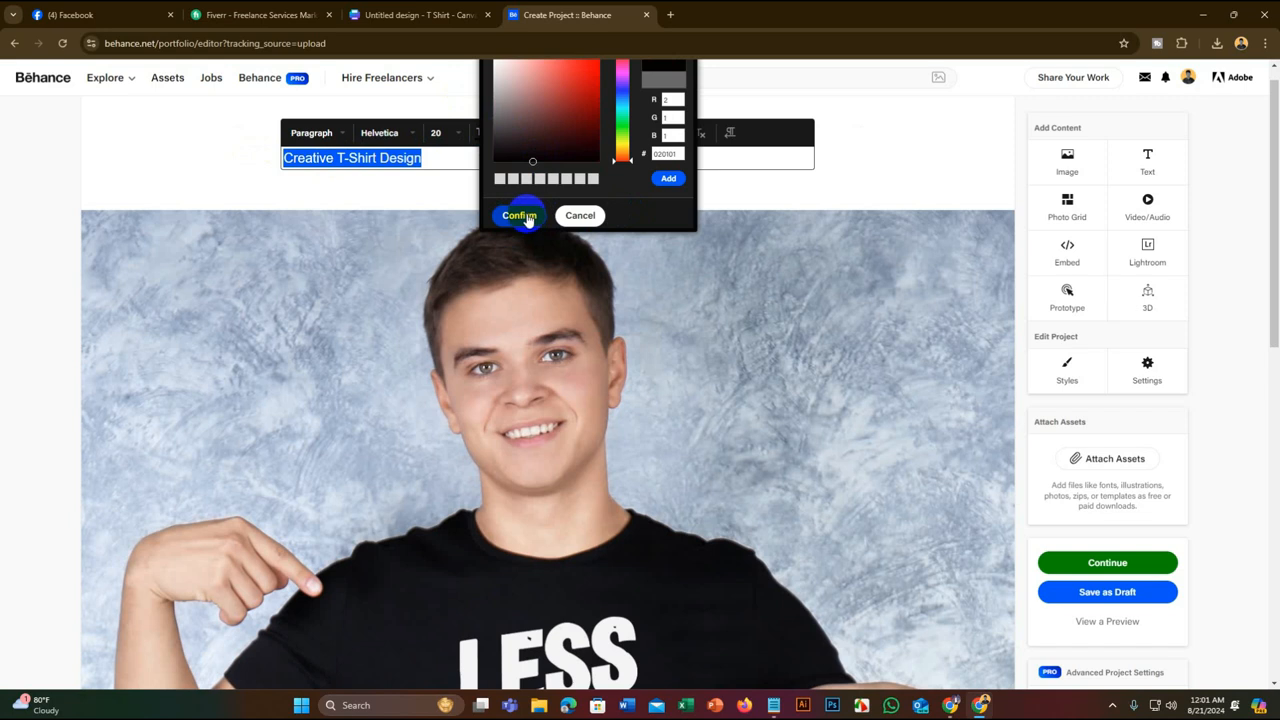
left_click(521, 218)
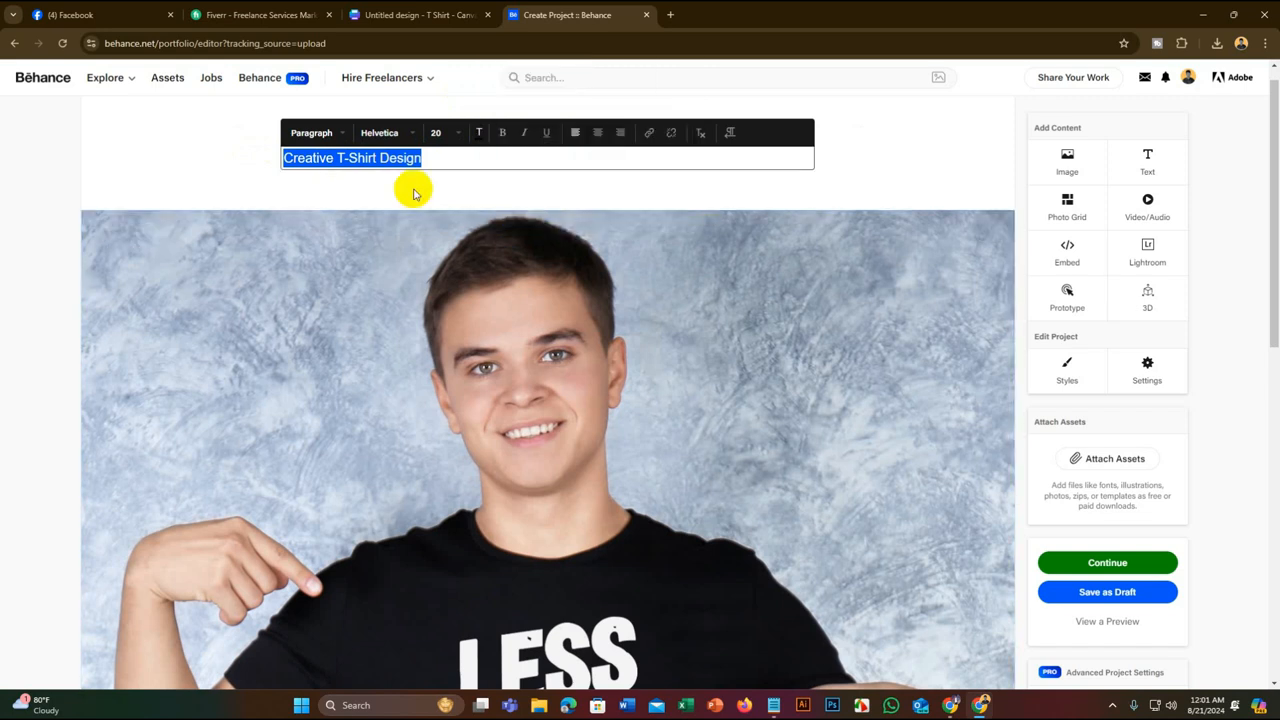
left_click(443, 165)
left_click(441, 160)
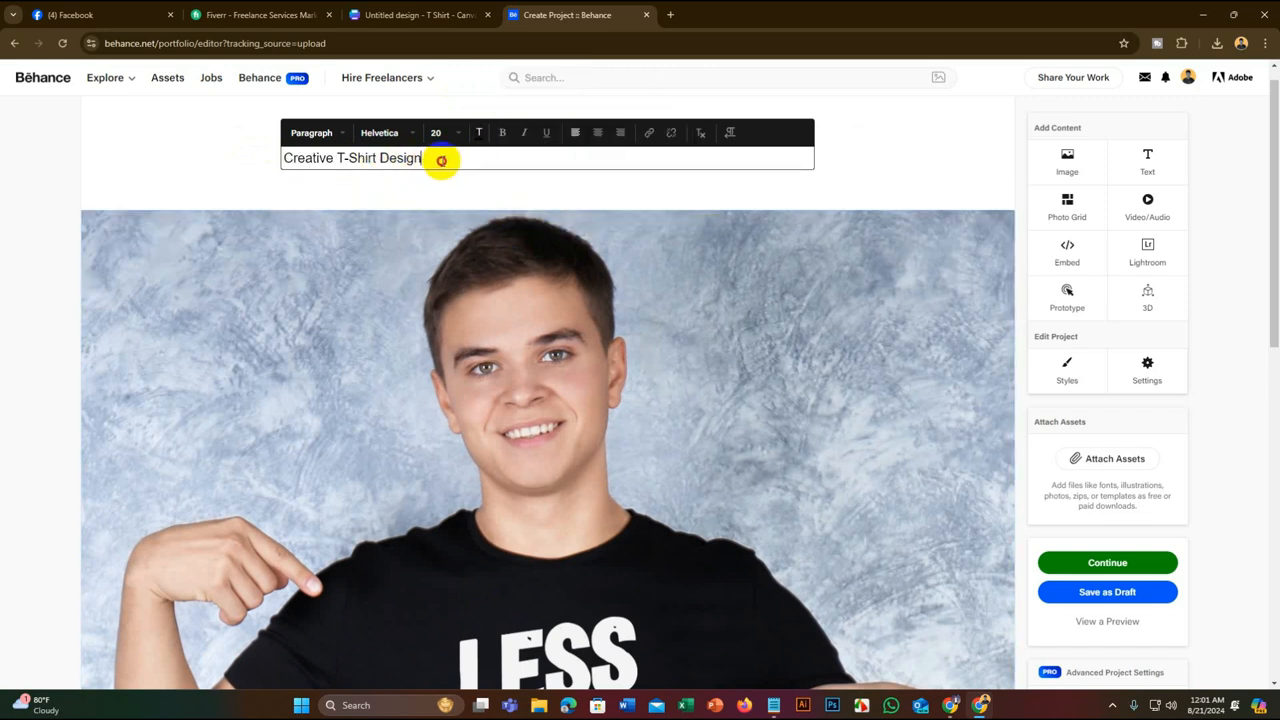
Make the "Creative T-Shirt Design" heading bold and set its font size to 30
left_click_drag(441, 160, 257, 143)
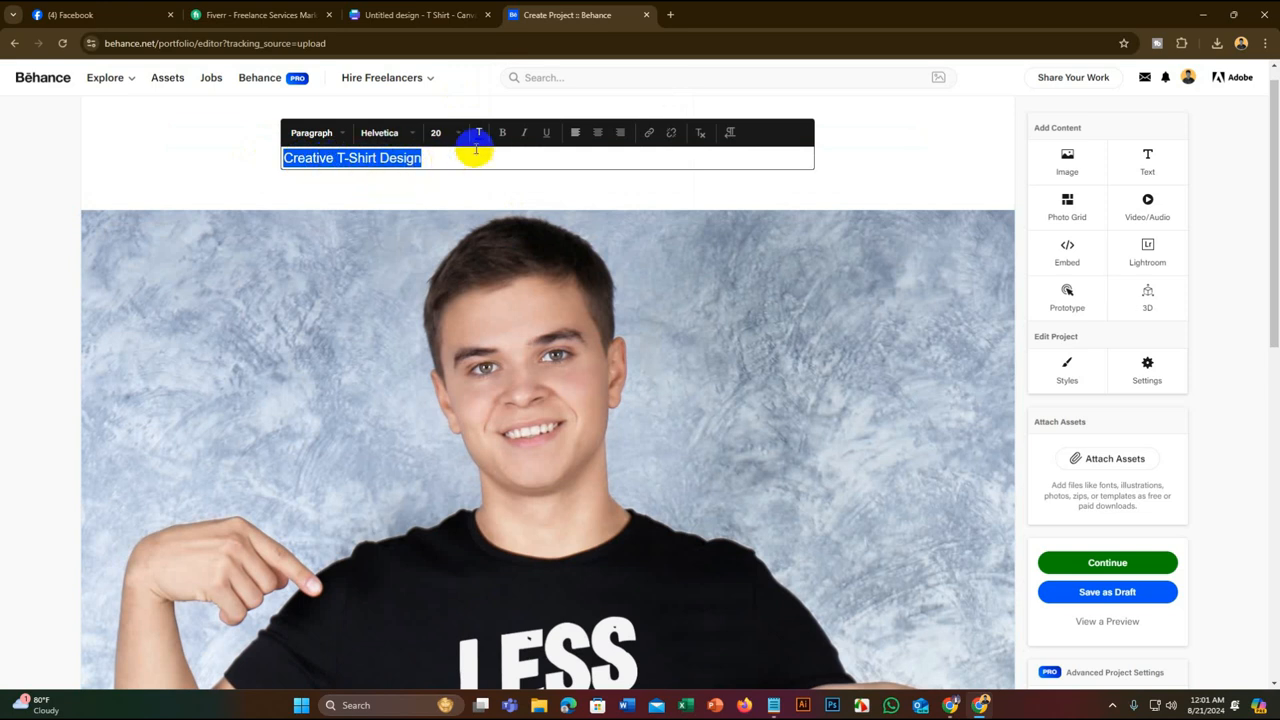
left_click(502, 132)
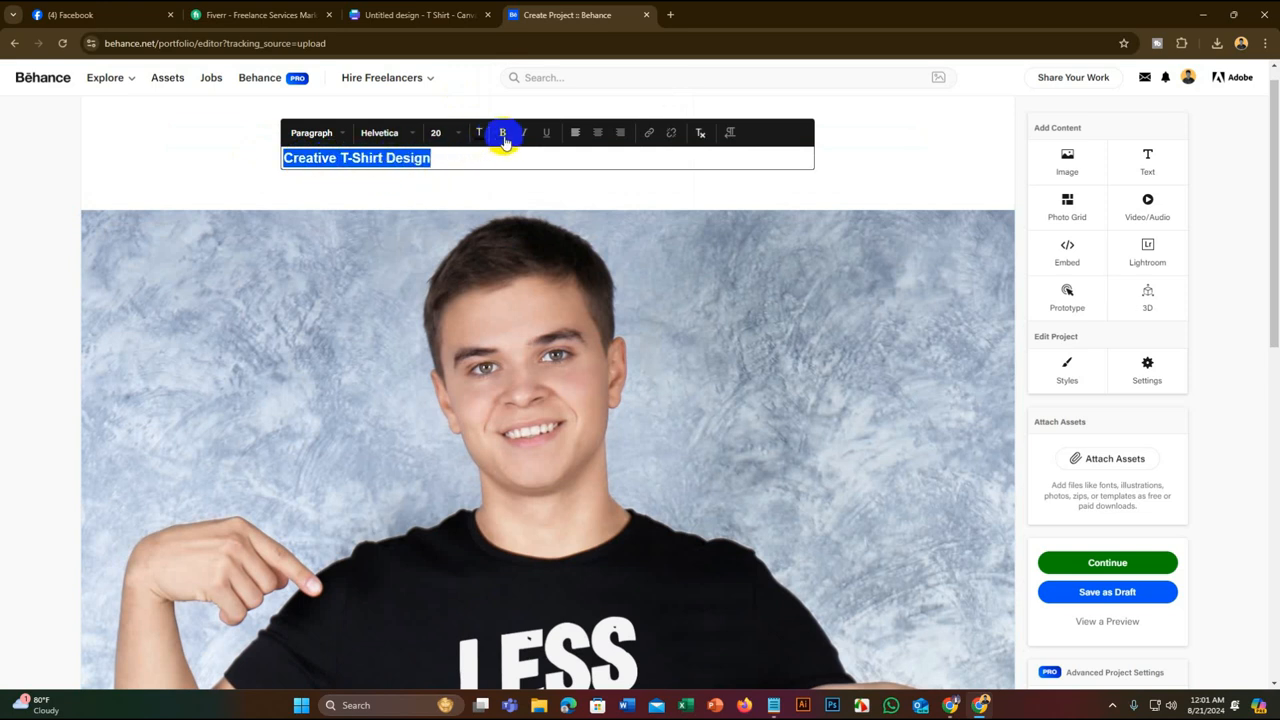
left_click(452, 132)
scroll(465, 264, "down", 8)
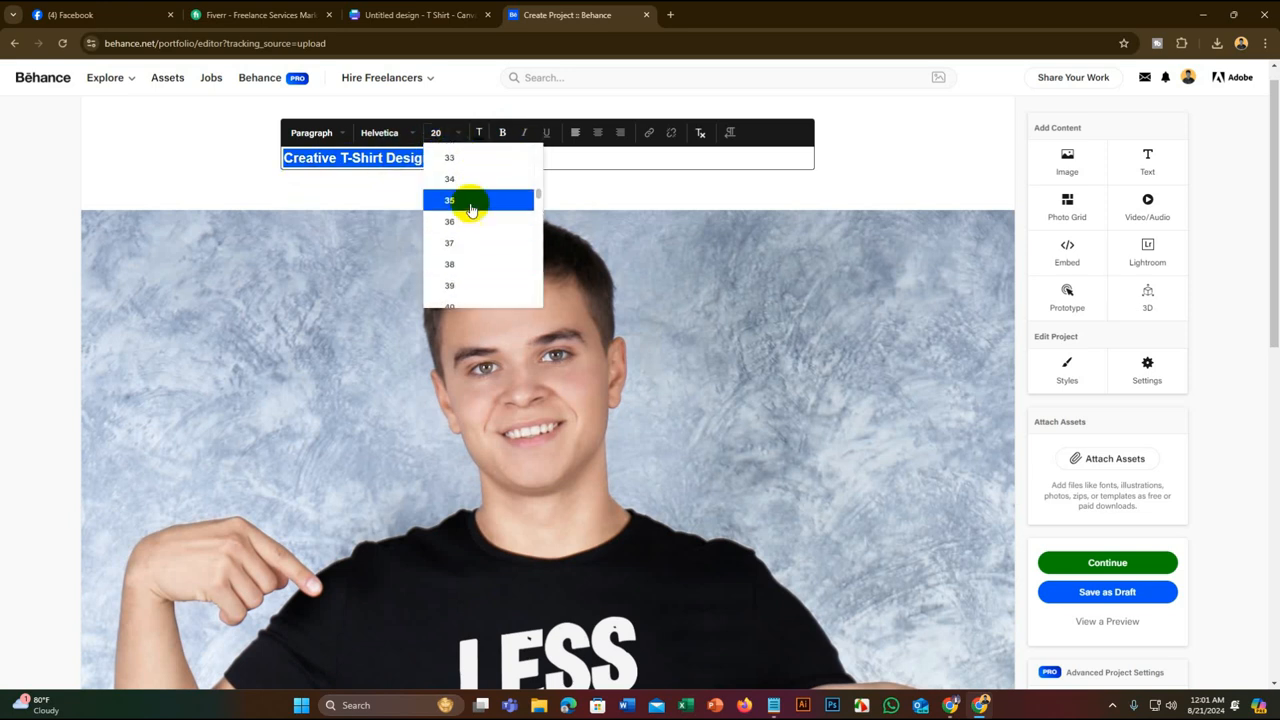
scroll(468, 232, "up", 1)
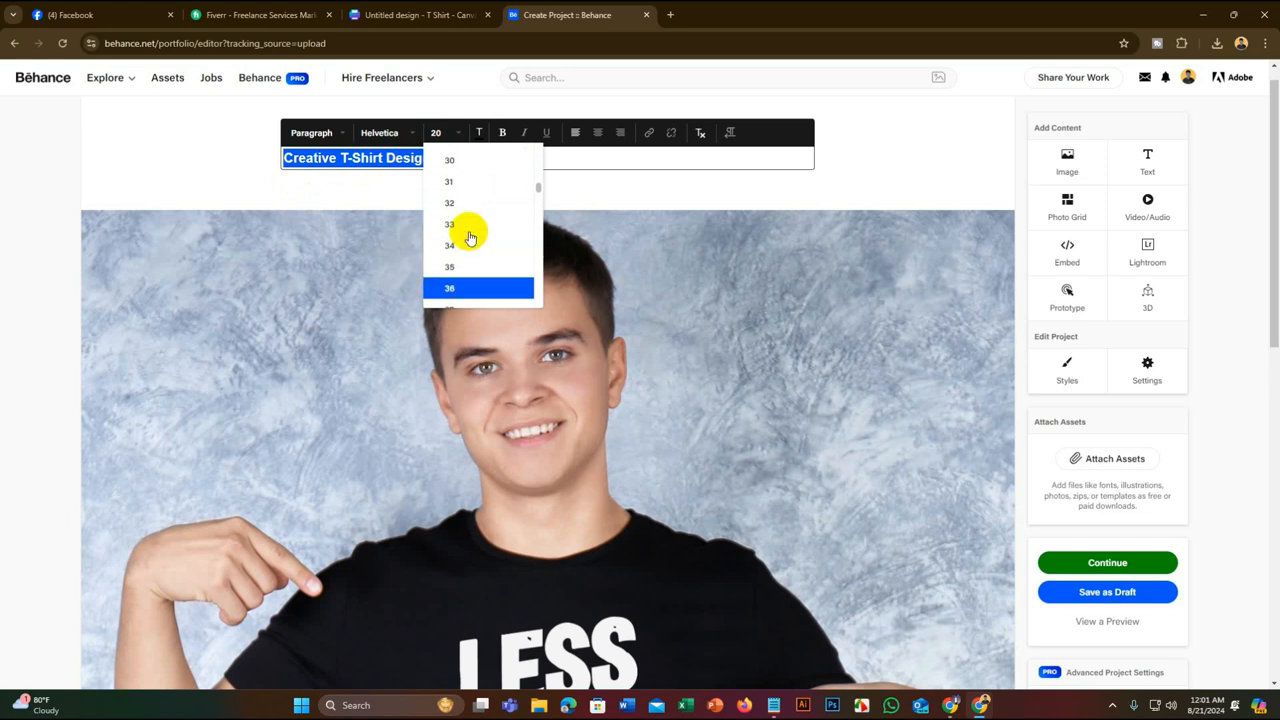
left_click(468, 166)
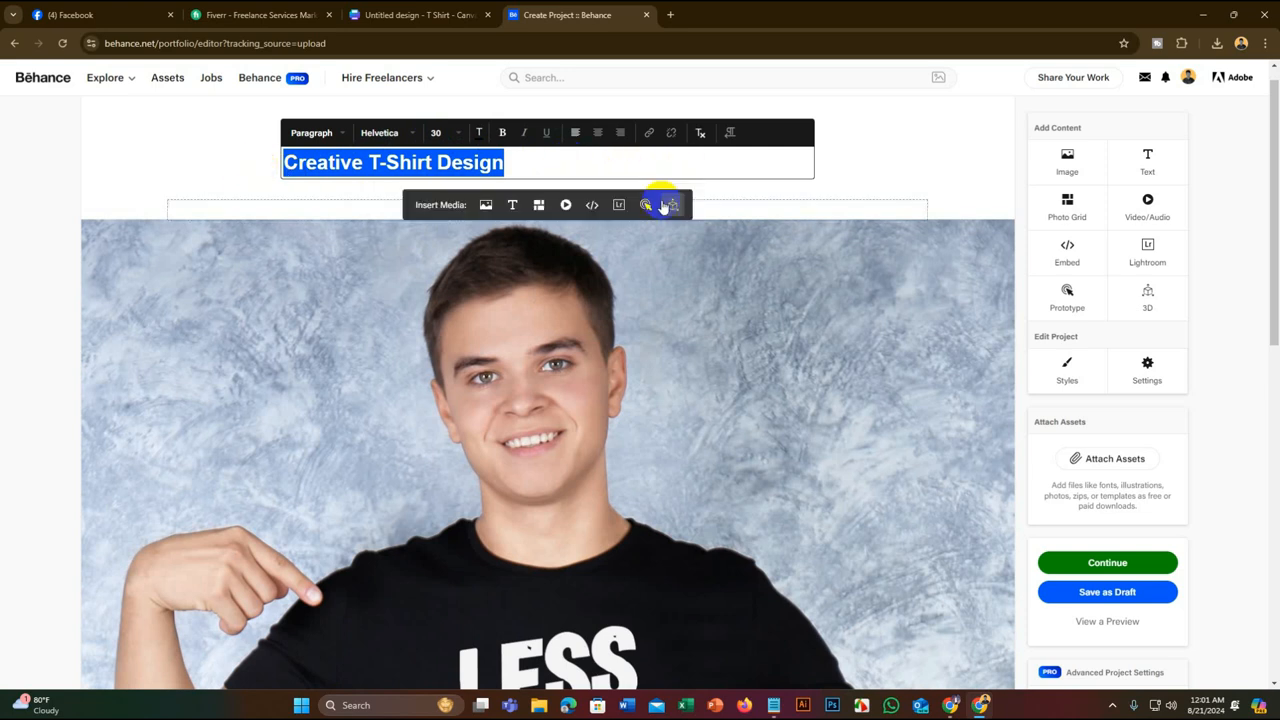
Center and italicize the "Creative T-Shirt Design" heading, and finish editing the text block
mouse_move(738, 207)
left_click(600, 134)
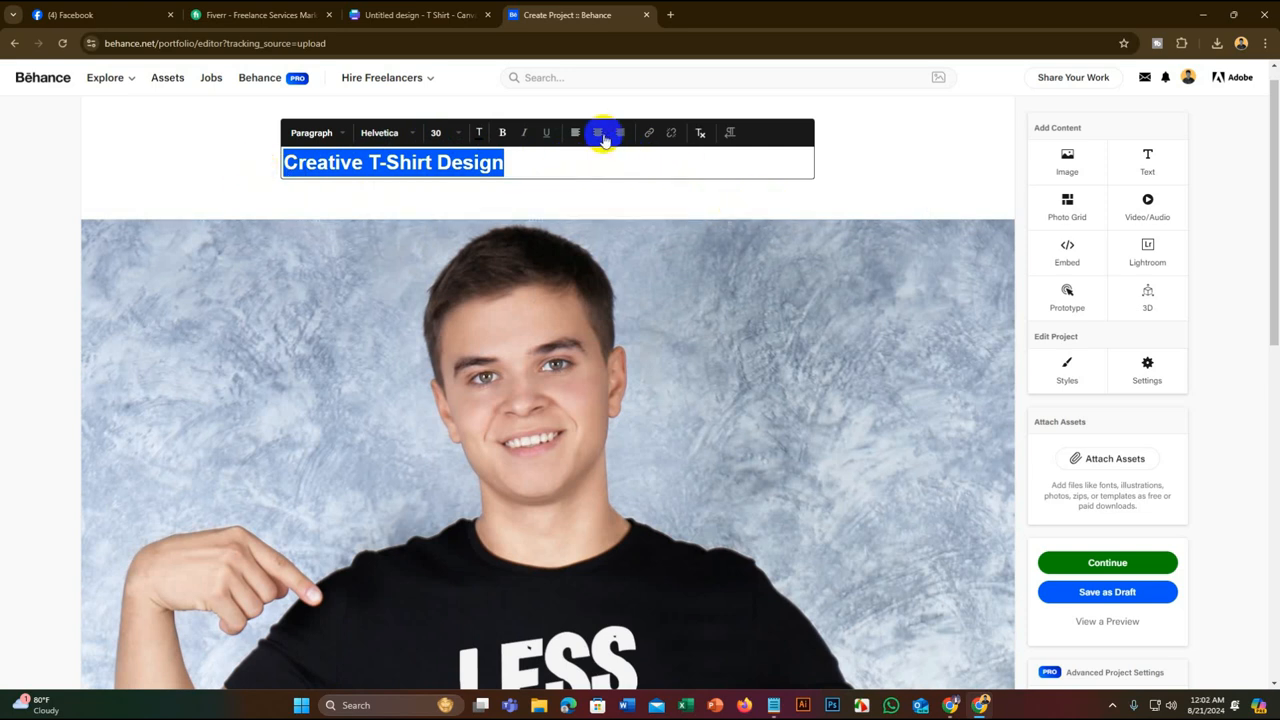
left_click(671, 165)
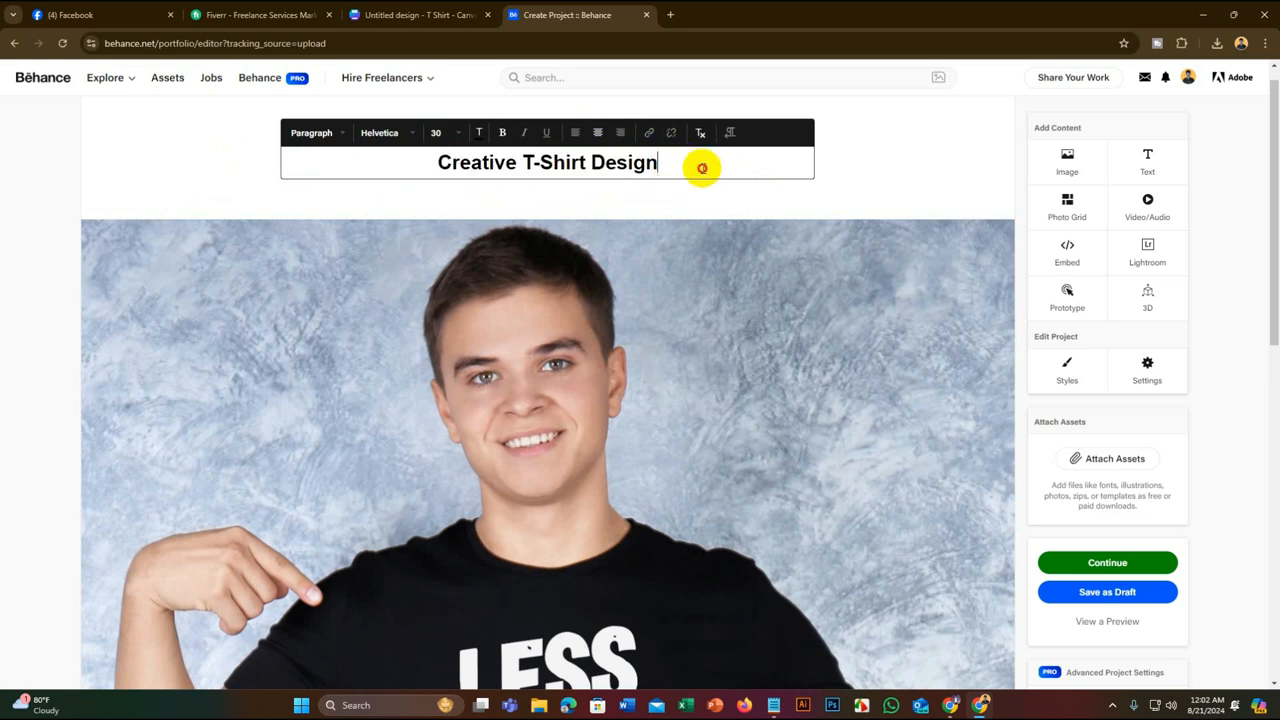
left_click_drag(700, 166, 417, 160)
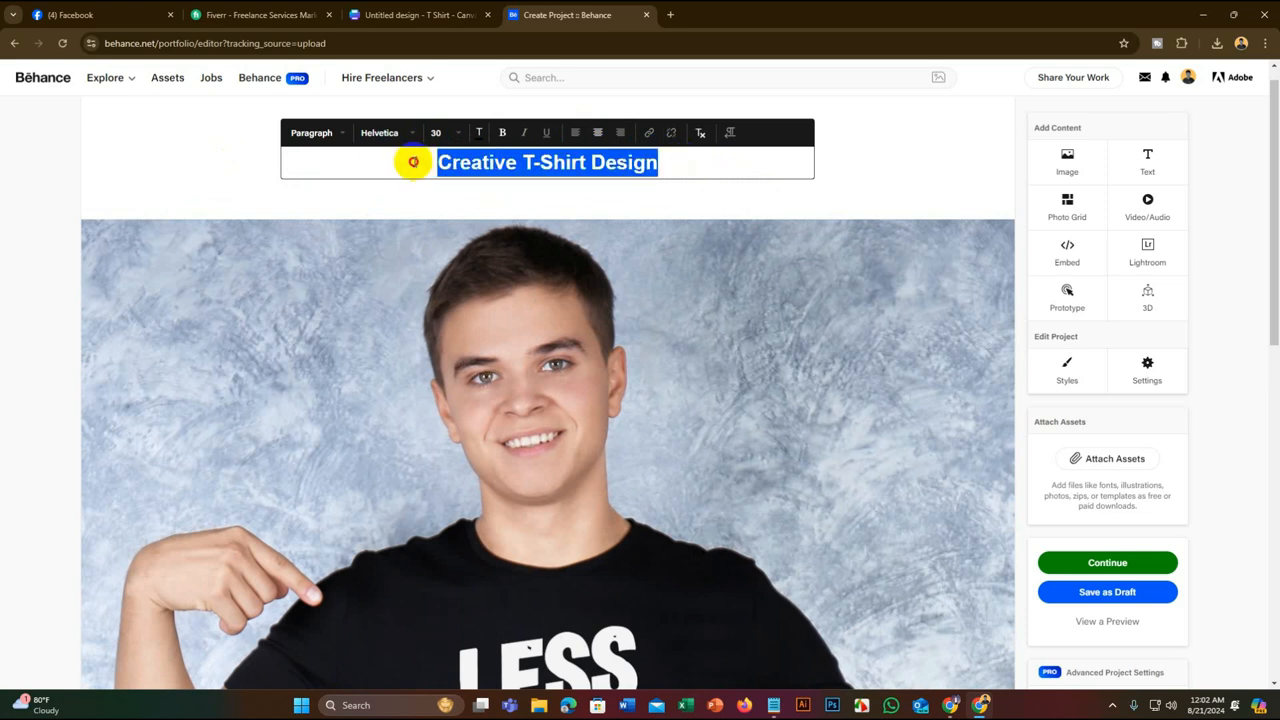
left_click(523, 134)
left_click(720, 174)
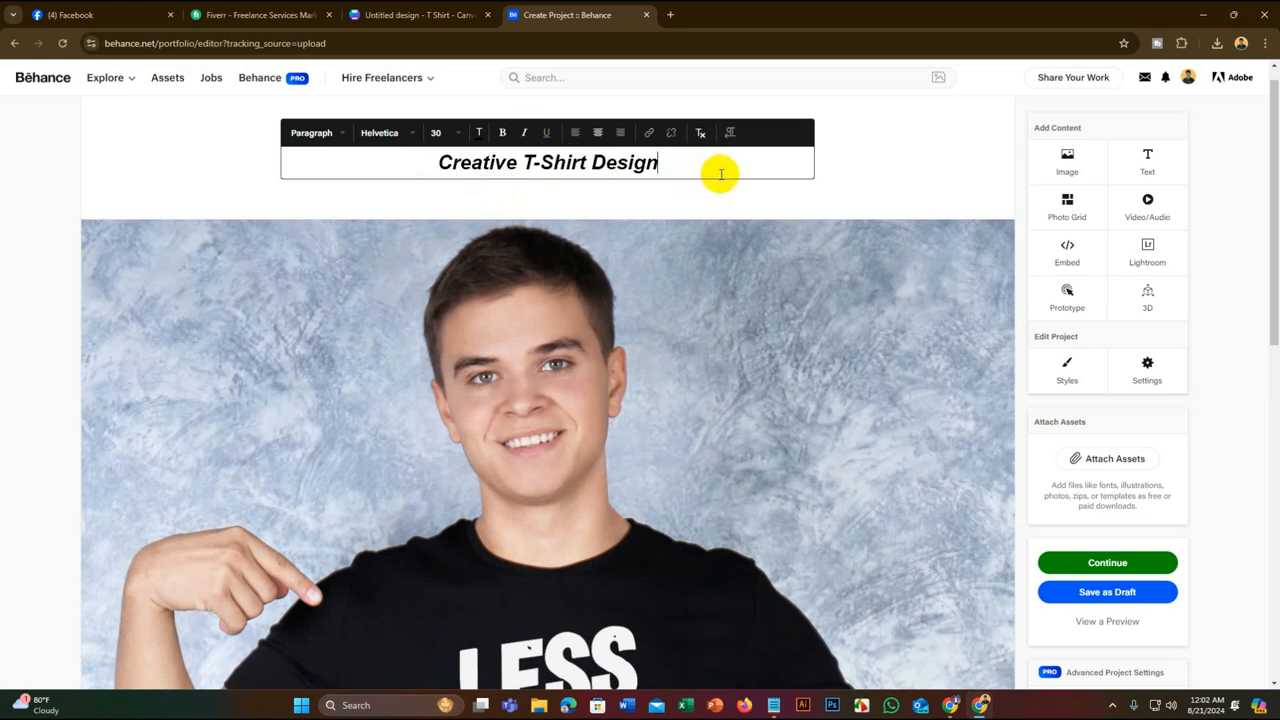
left_click_drag(719, 174, 380, 163)
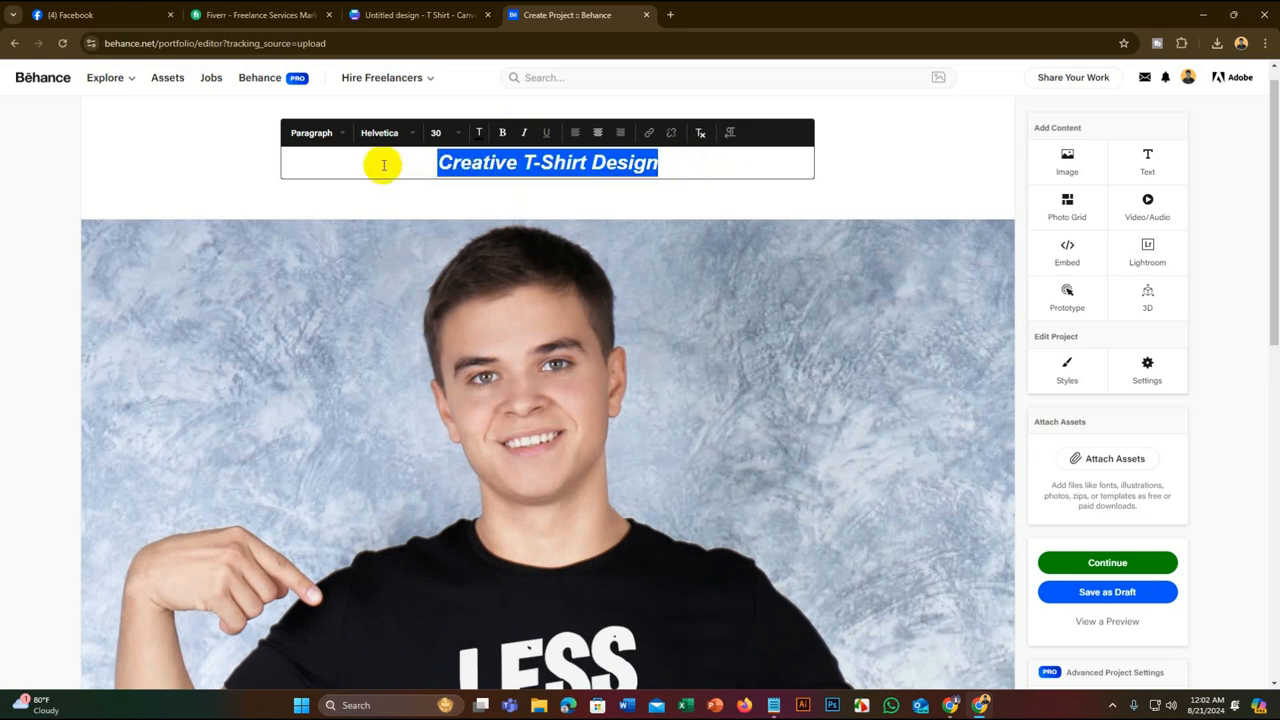
left_click(403, 163)
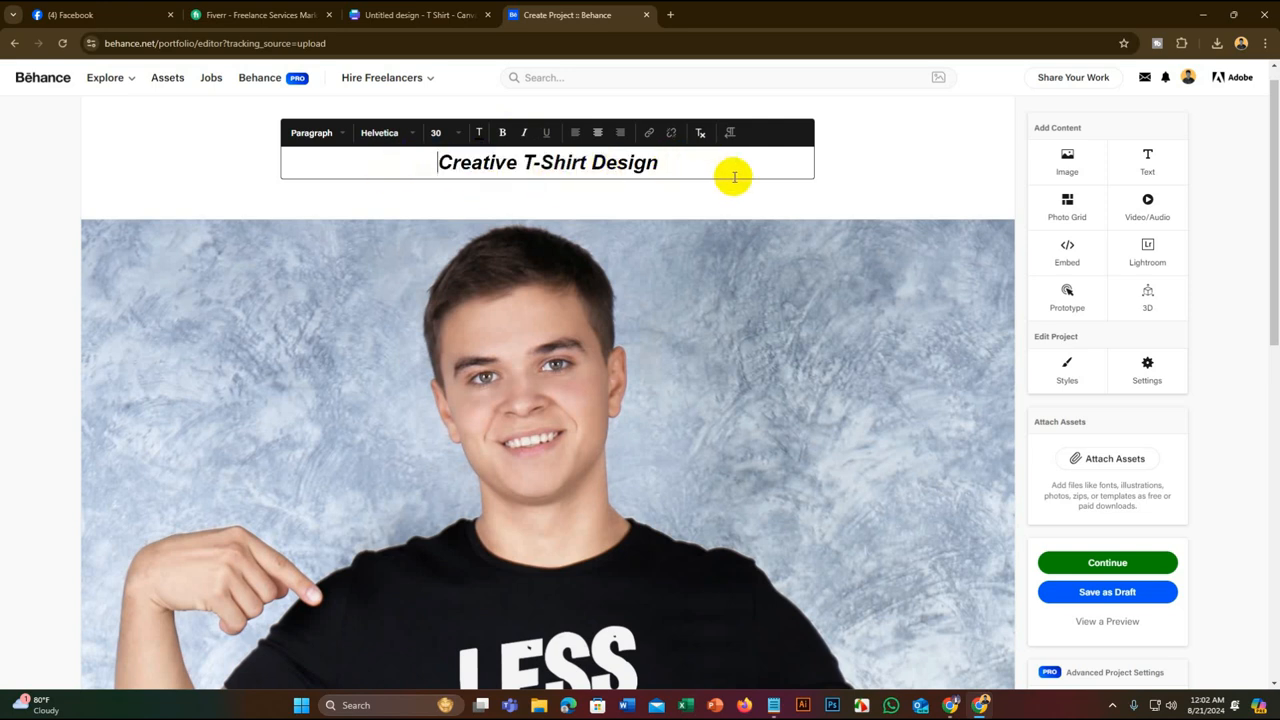
left_click(850, 168)
scroll(811, 181, "down", 1)
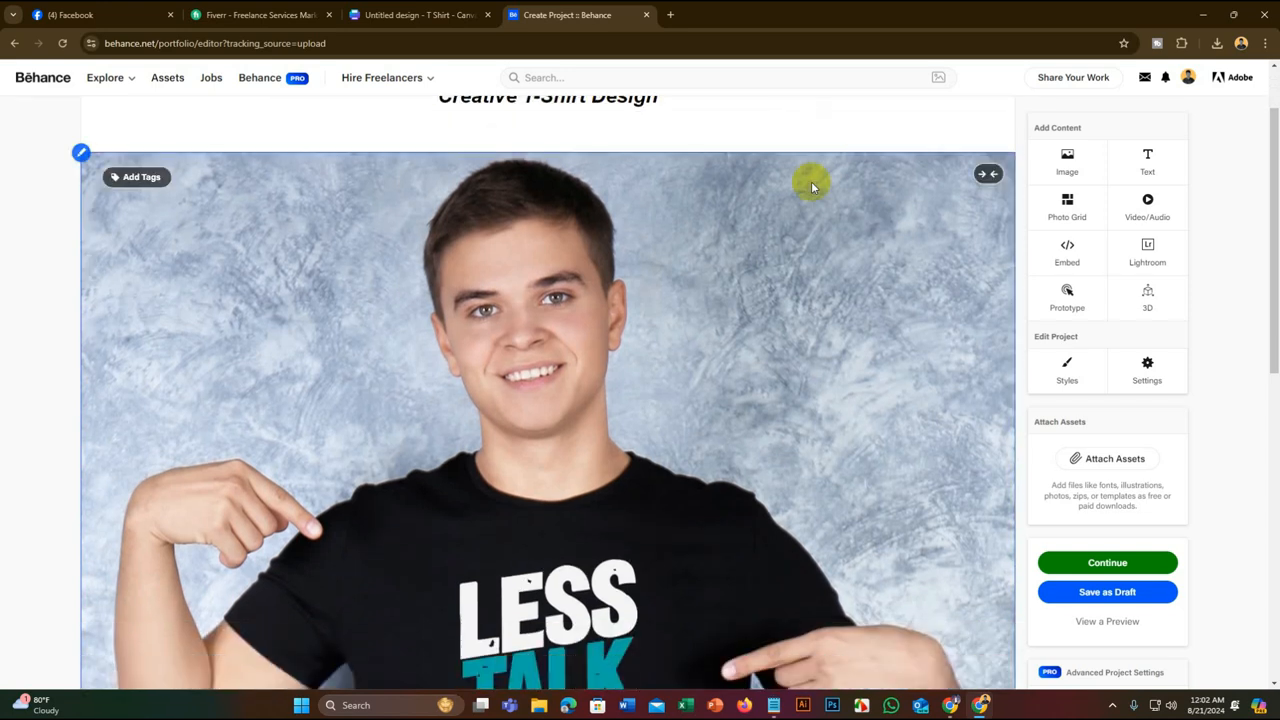
scroll(644, 269, "up", 1)
scroll(645, 270, "down", 2)
scroll(645, 270, "up", 1)
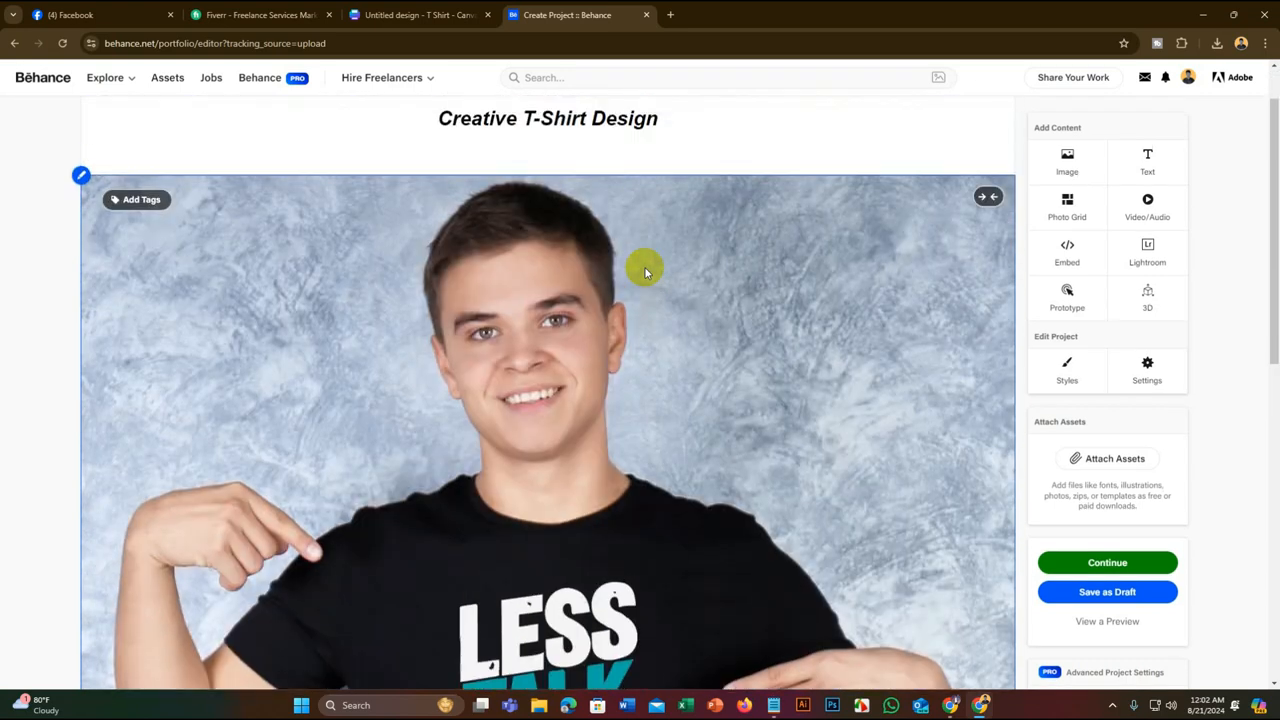
scroll(647, 268, "down", 4)
scroll(603, 298, "up", 3)
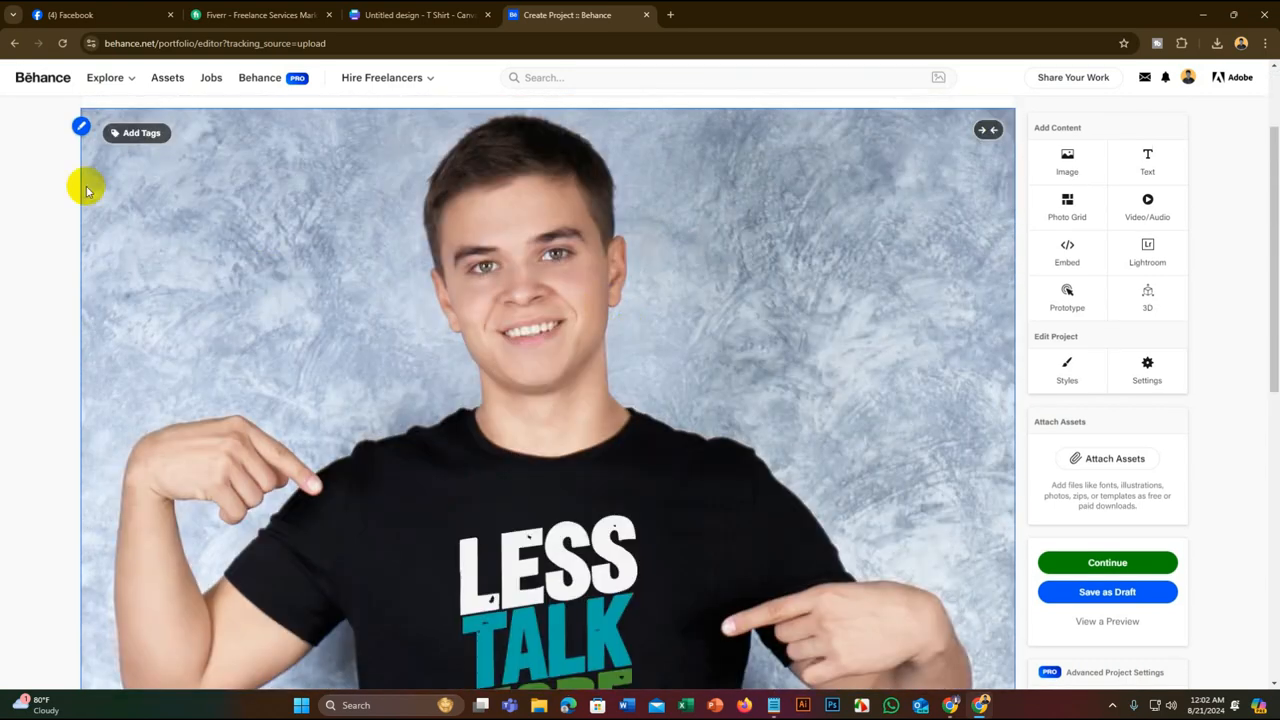
Add the suggested tag "t shirt" to the T-shirt mockup image
left_click(129, 137)
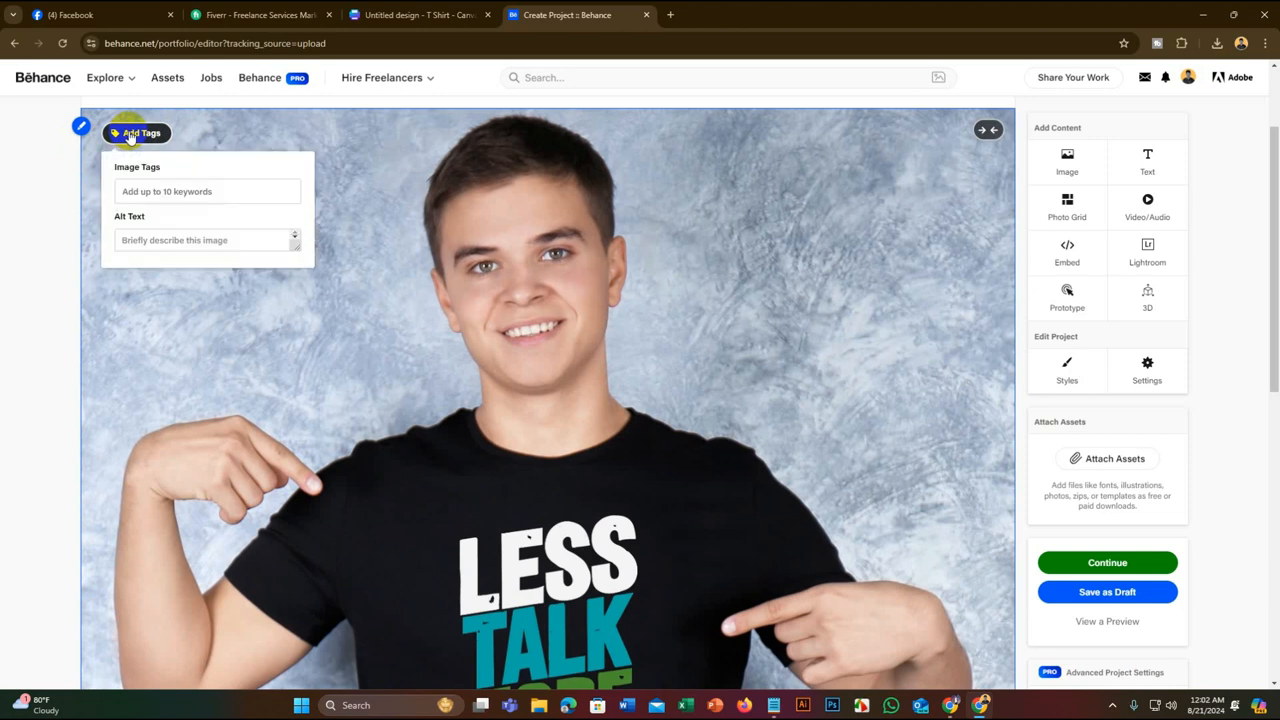
left_click(164, 190)
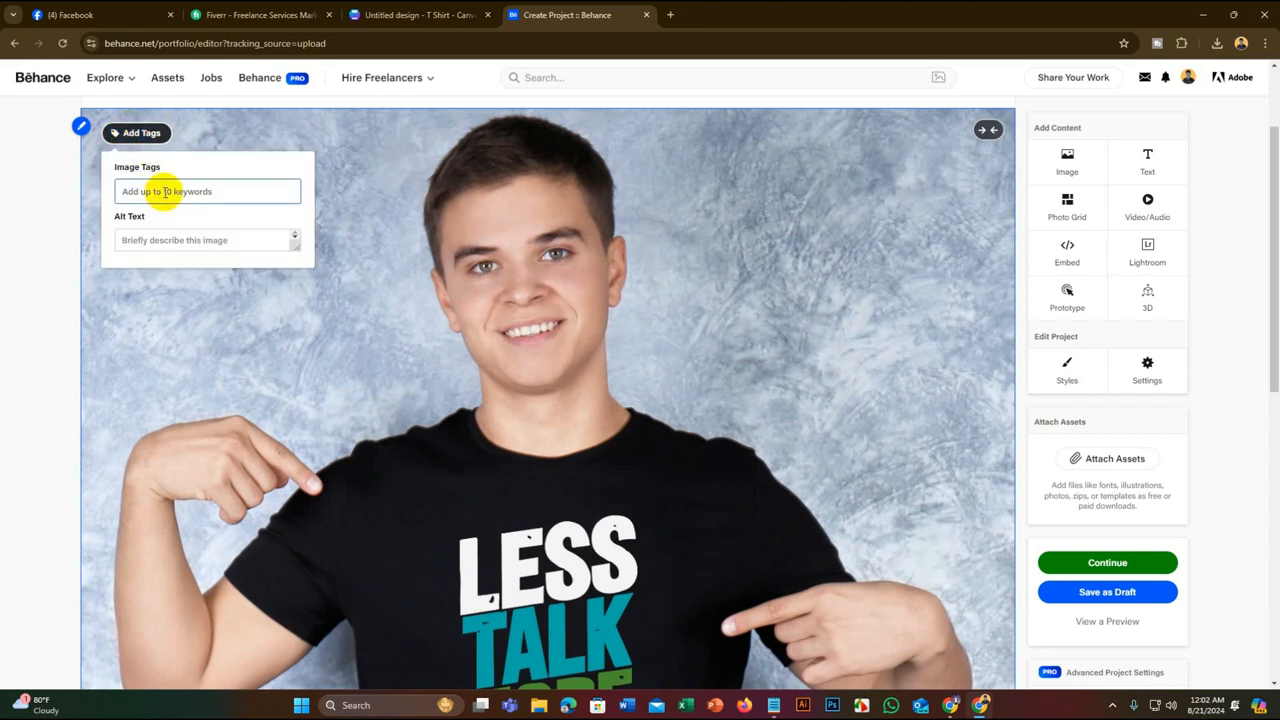
left_click(152, 132)
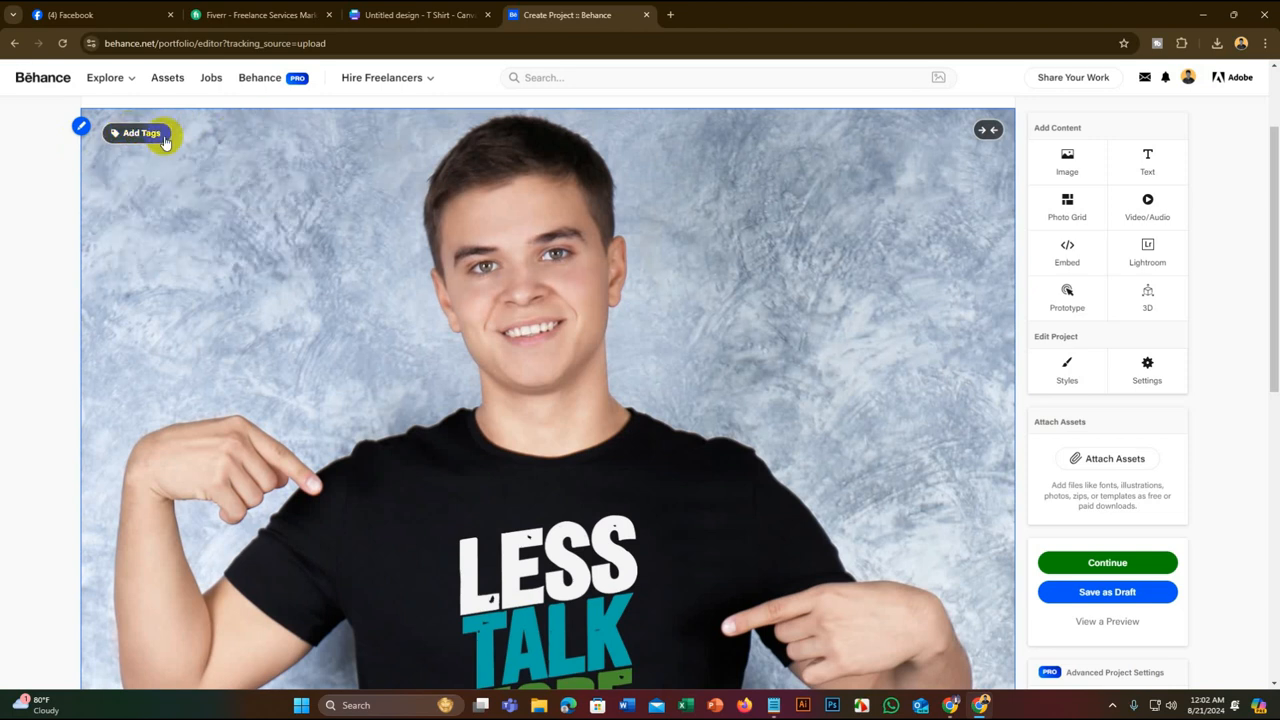
left_click(133, 134)
left_click(160, 190)
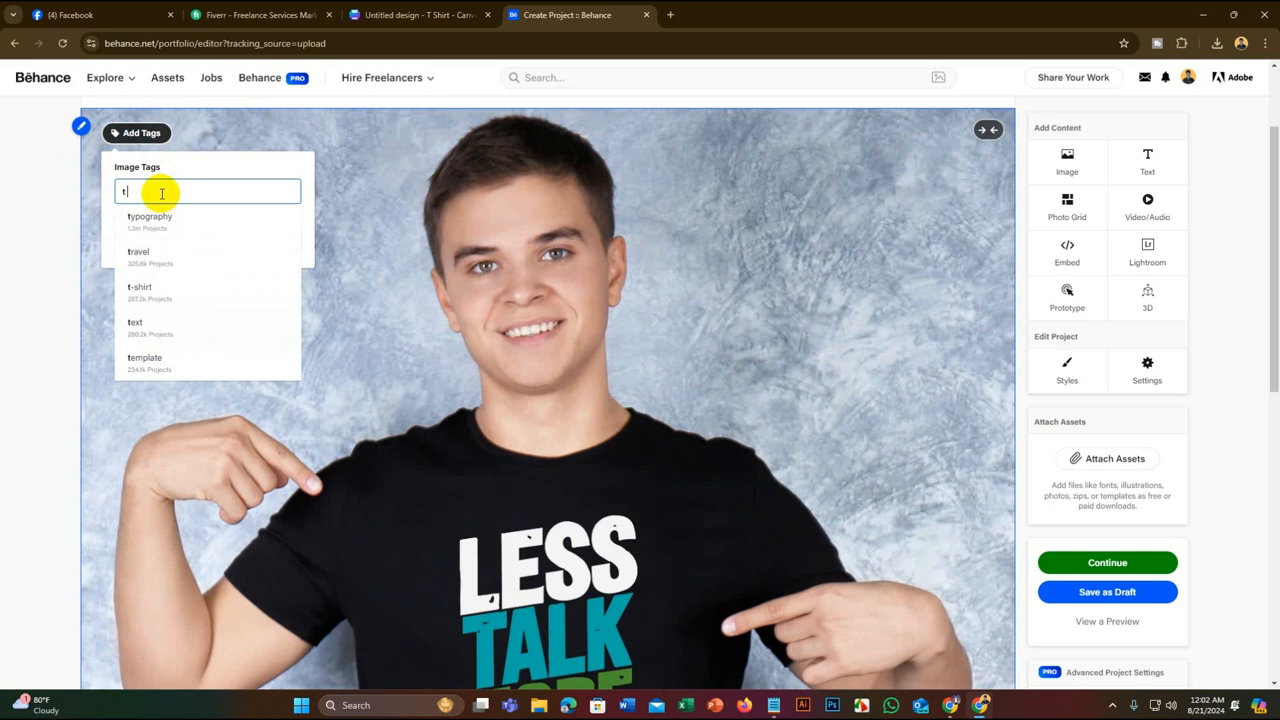
type("hirt")
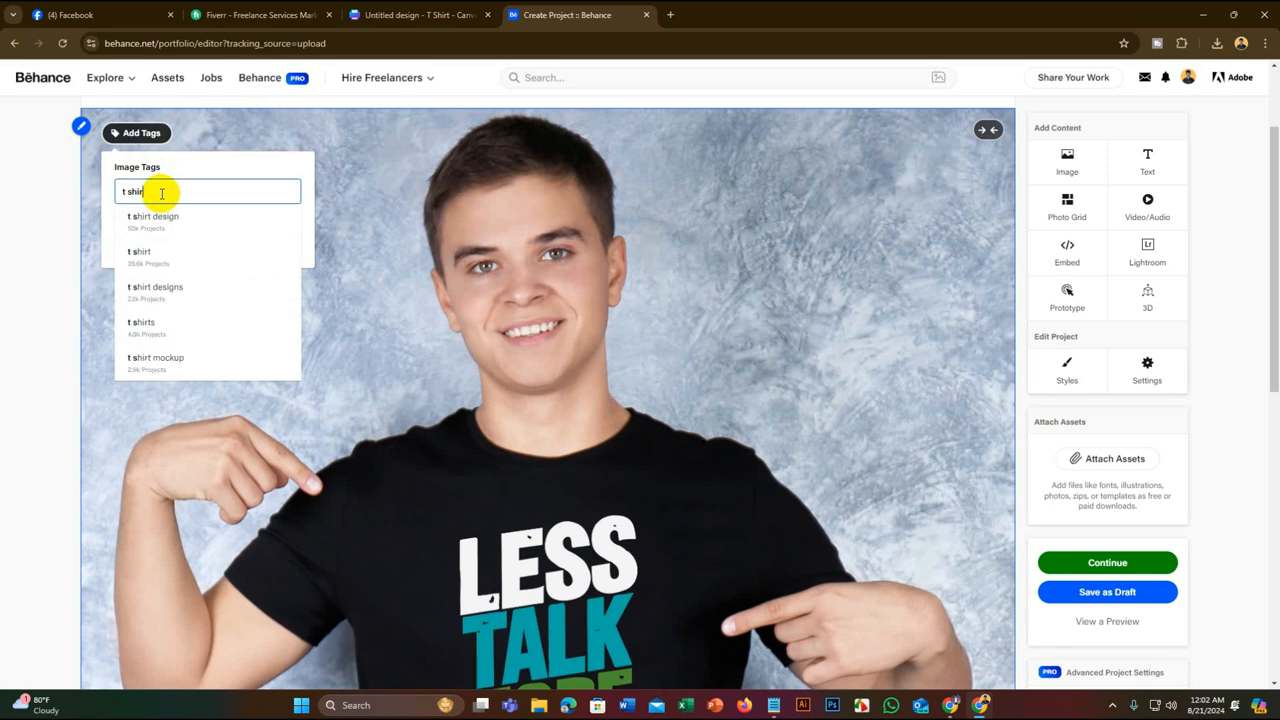
left_click(183, 258)
Add the suggested tags "typography" and "typography design" to the mockup image
left_click(201, 192)
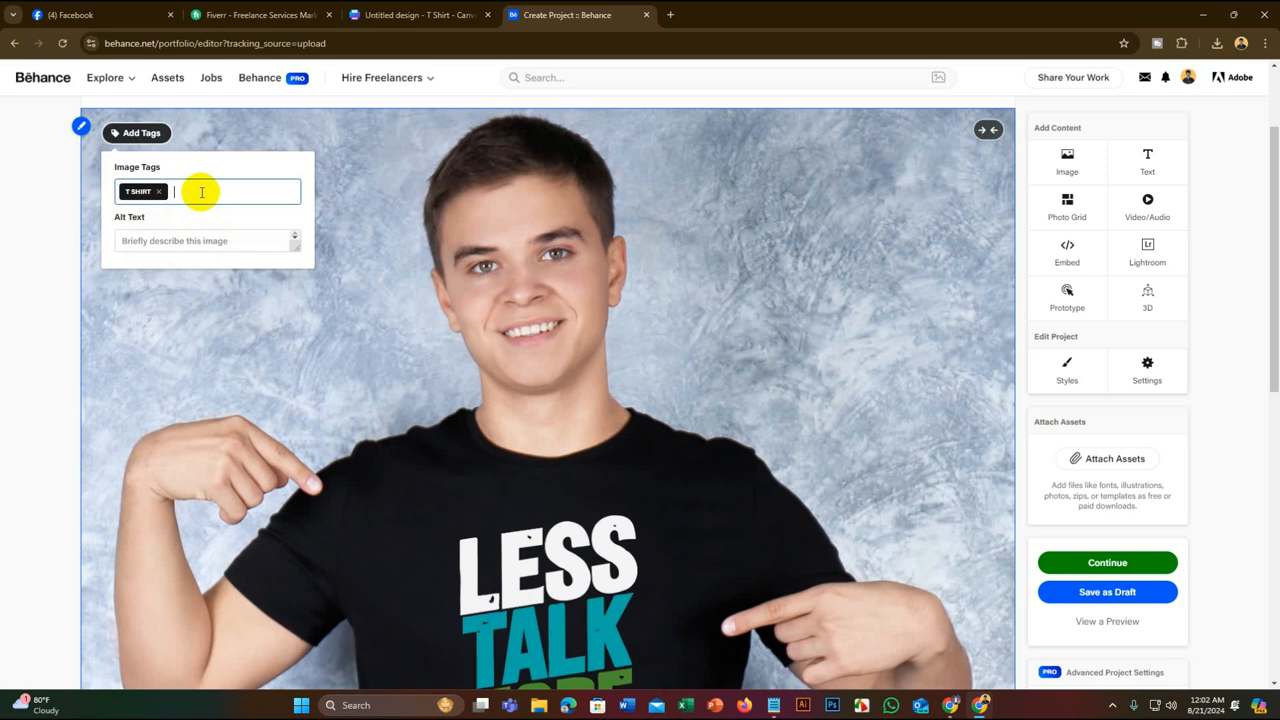
type("typo")
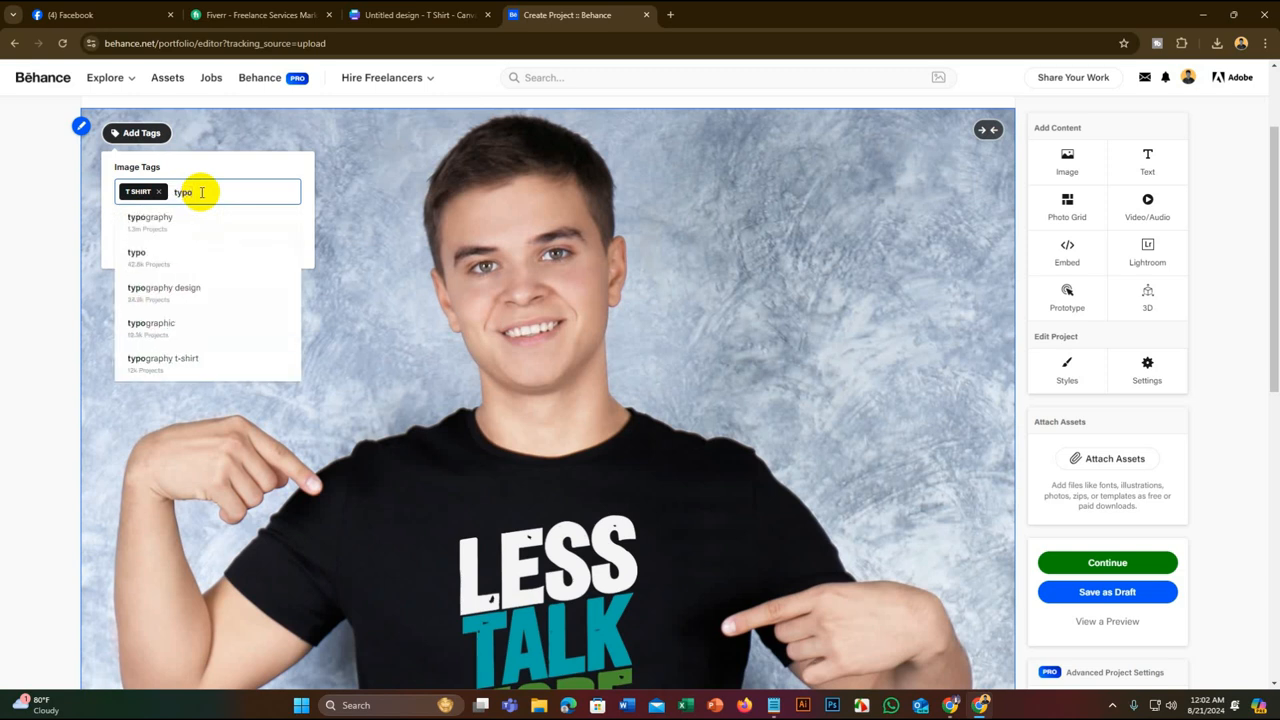
key("Down")
key("Return")
type("typo")
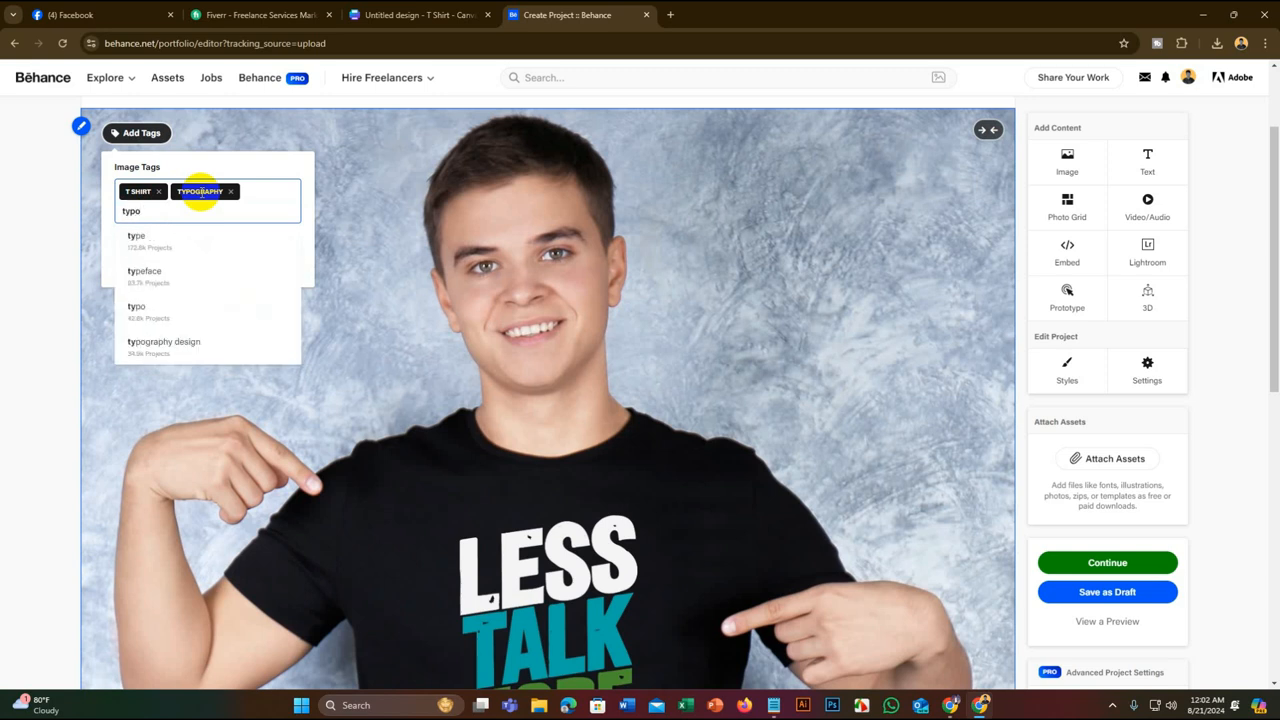
key("Down")
key("Down")
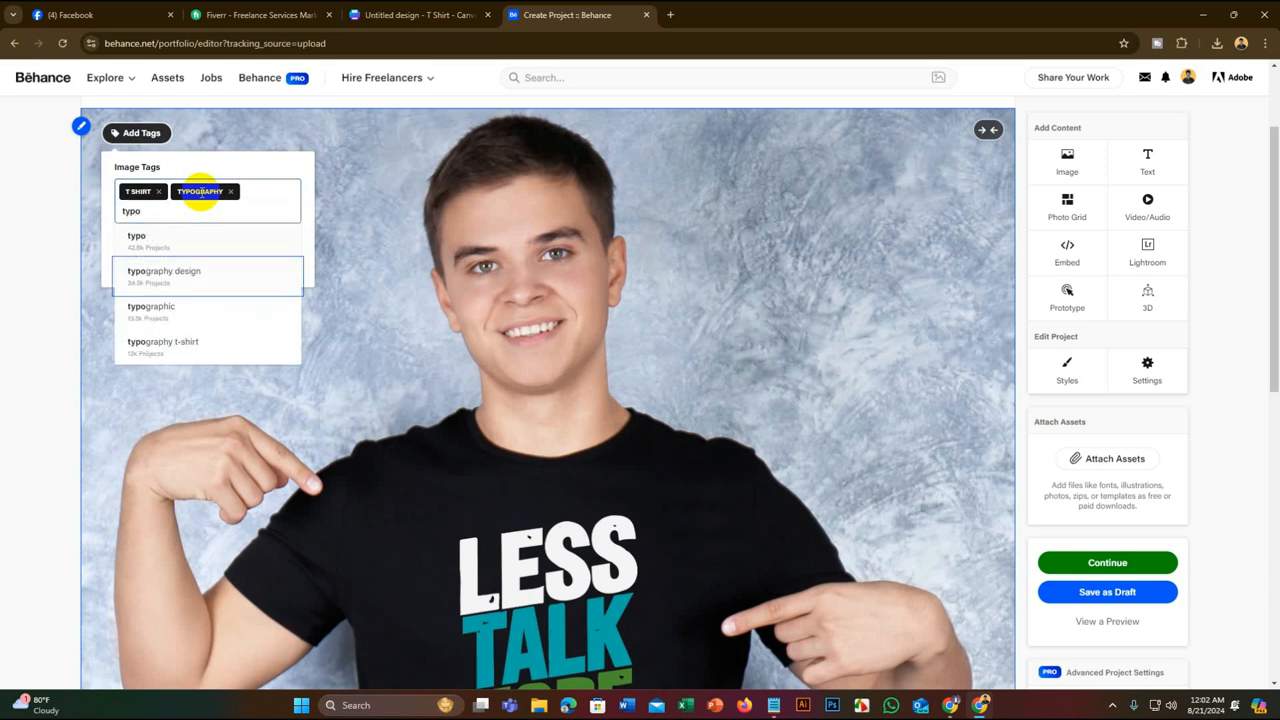
key("Return")
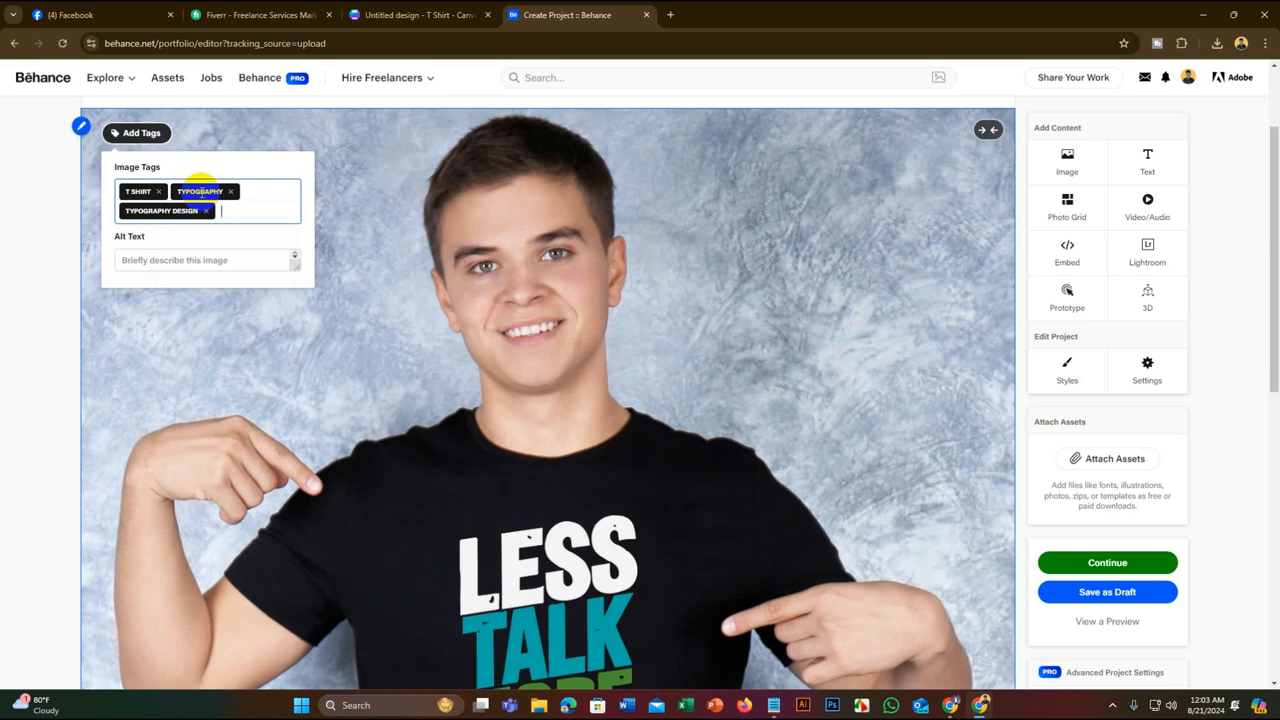
Add the suggested tag "tshirtdesign" to the mockup image
type("tshir")
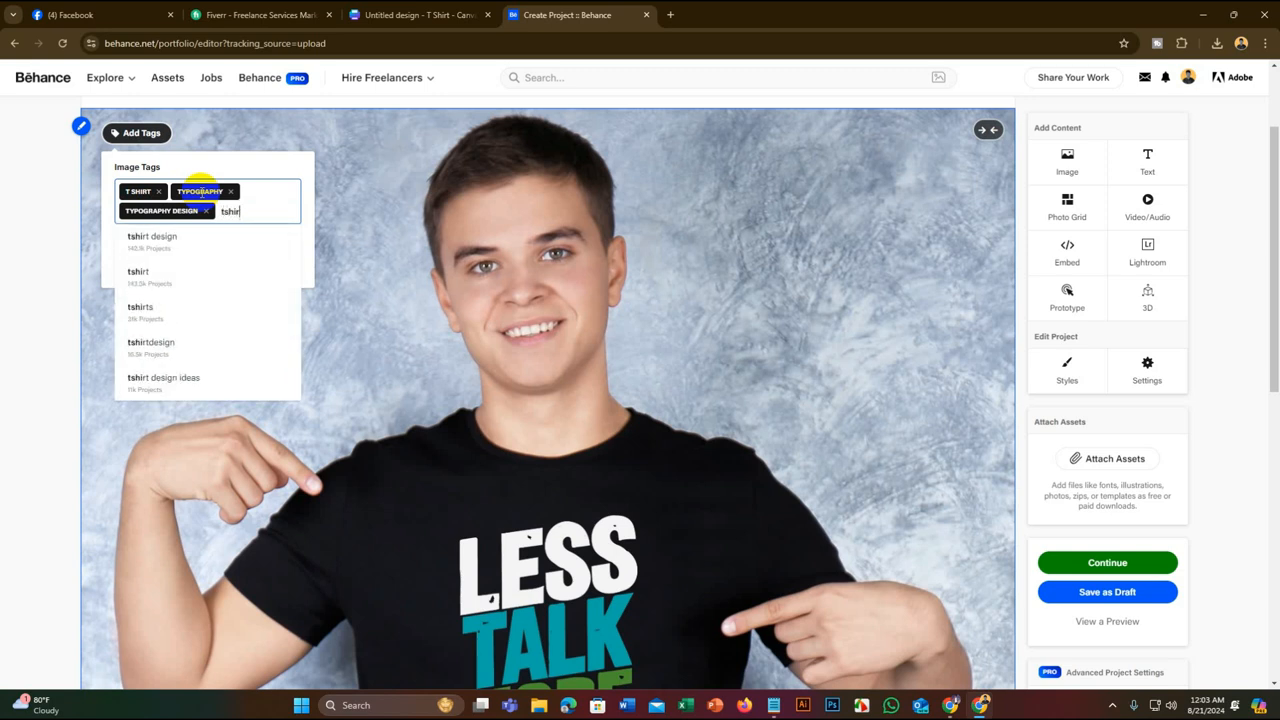
type("gn")
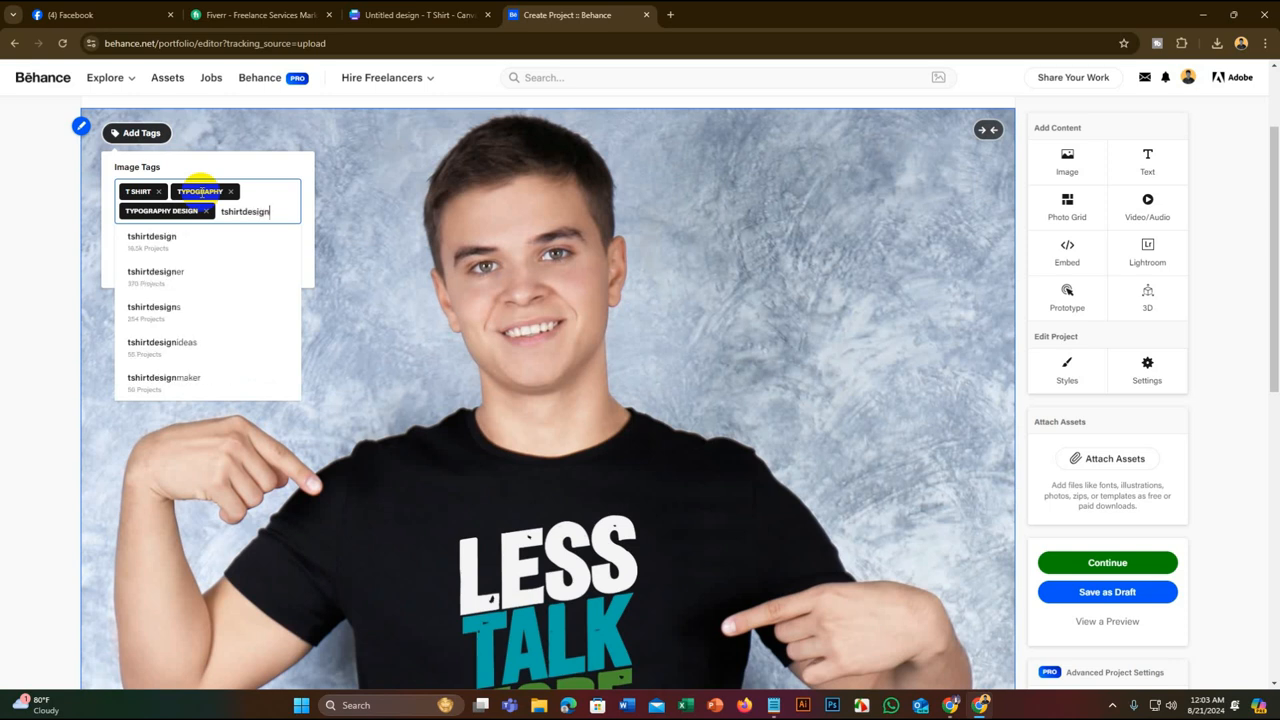
left_click(175, 256)
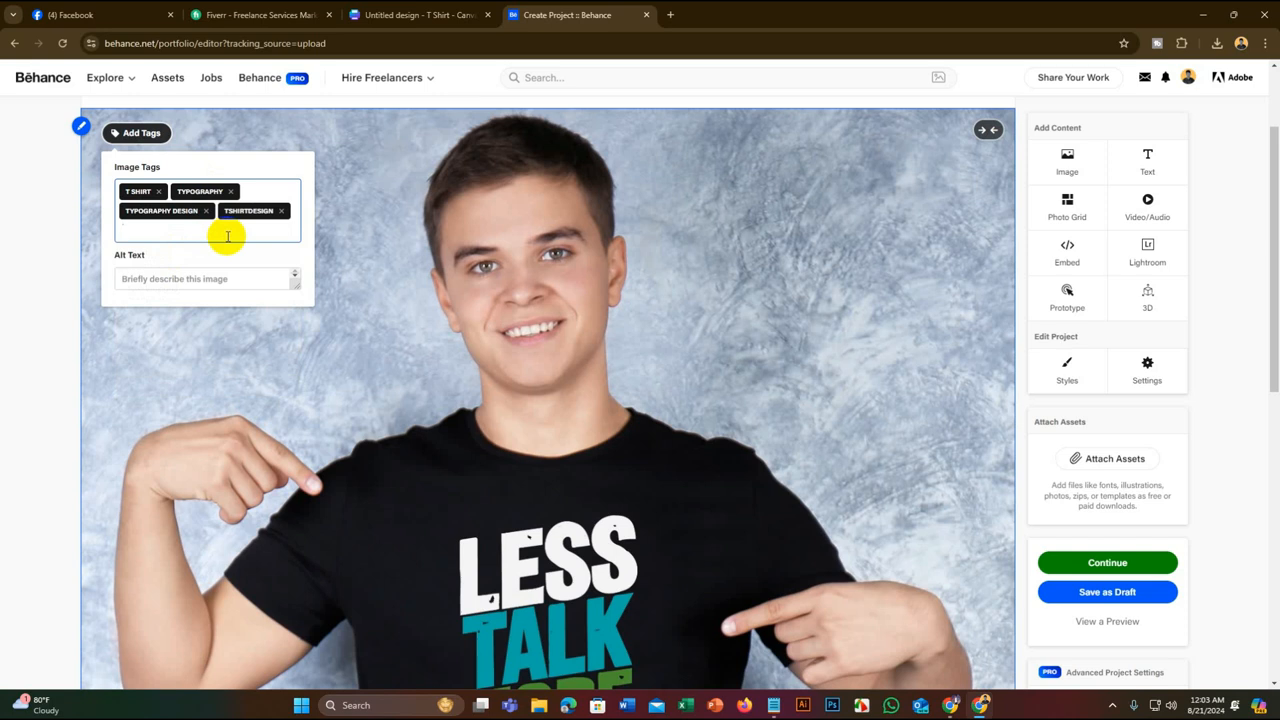
type("shi")
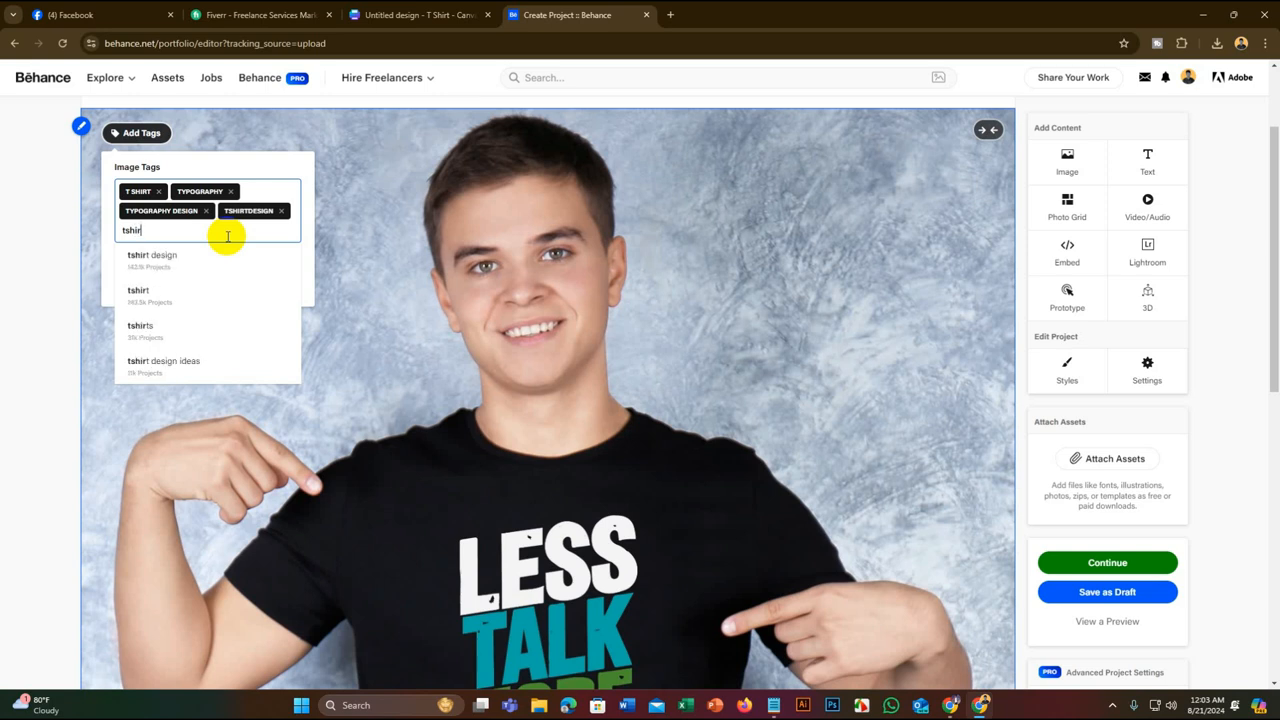
type("r")
key("Down")
key("Down")
key("Down")
key("Down")
key("Down")
key("Down")
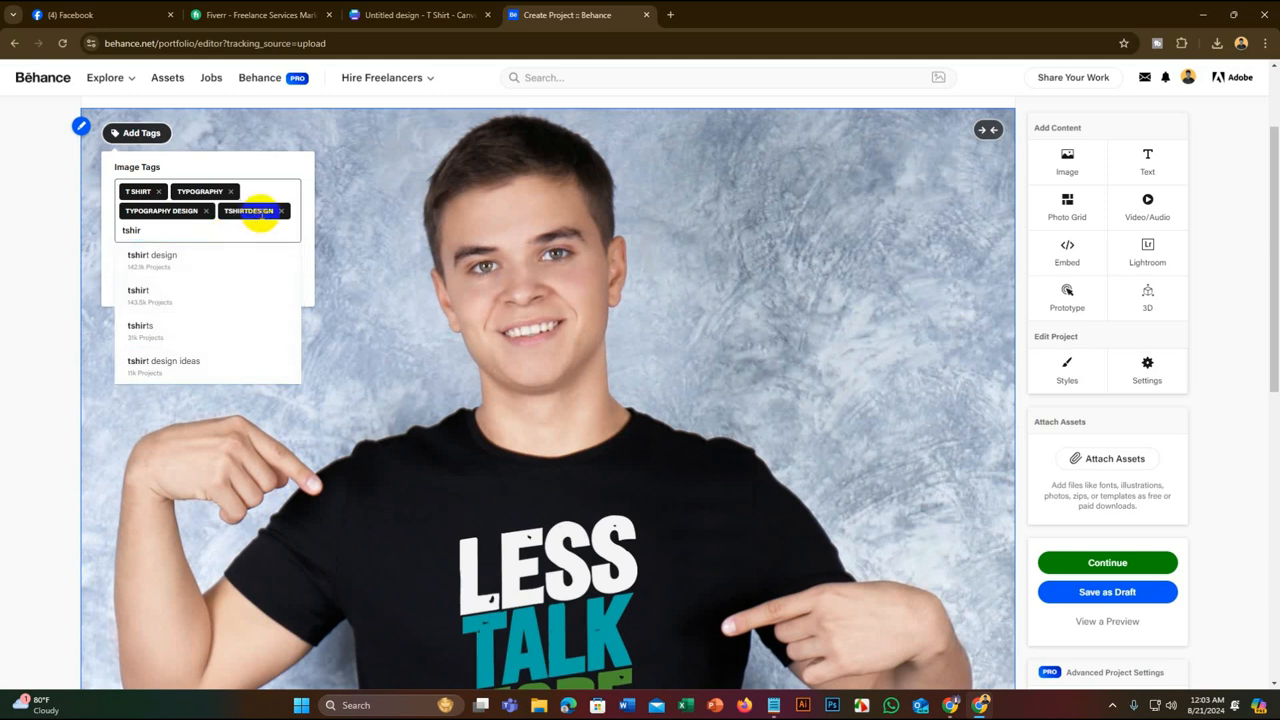
left_click_drag(168, 229, 100, 229)
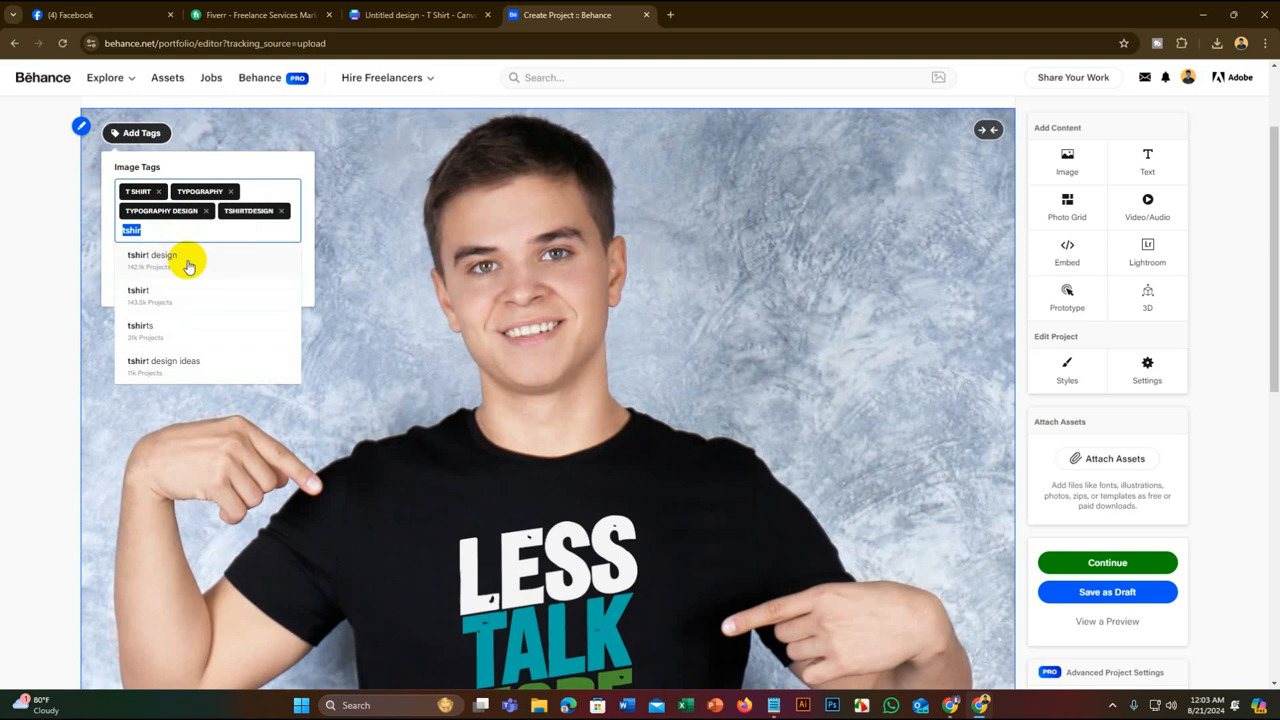
key("BackSpace")
key("BackSpace")
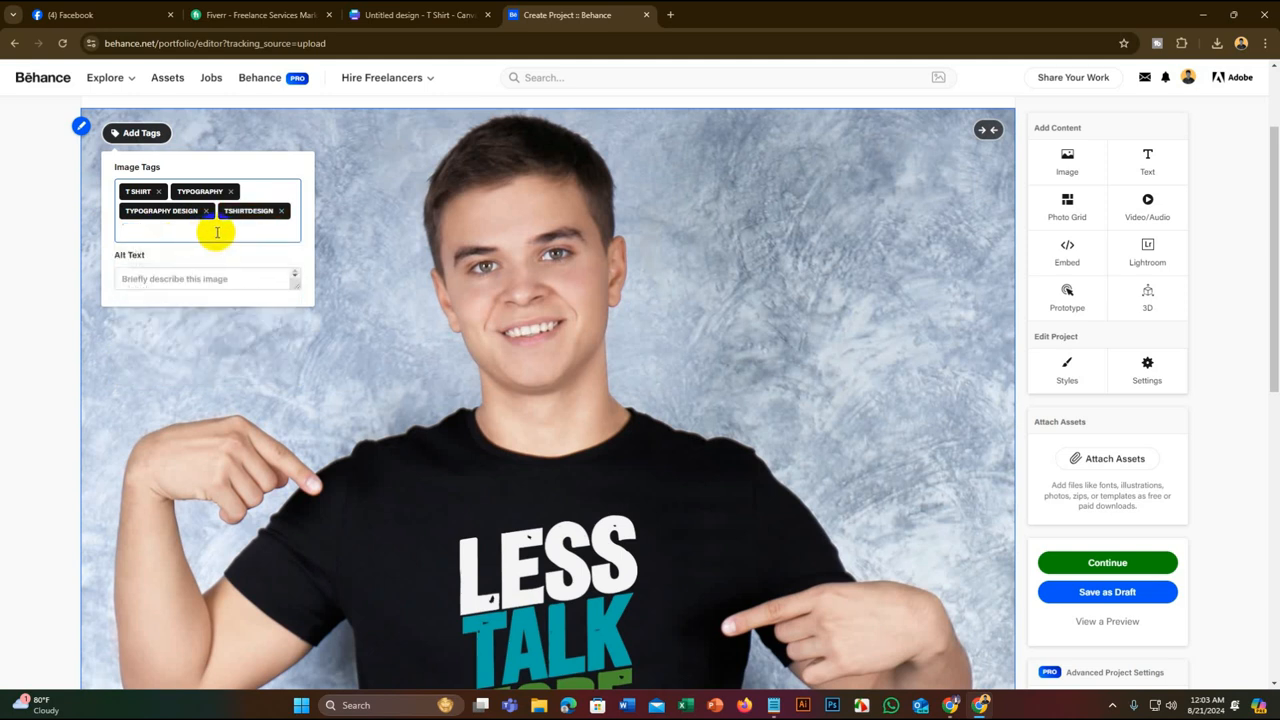
Add the suggested tag "typography t-shirt" to the mockup image, then check the tag list and close it
type("typo")
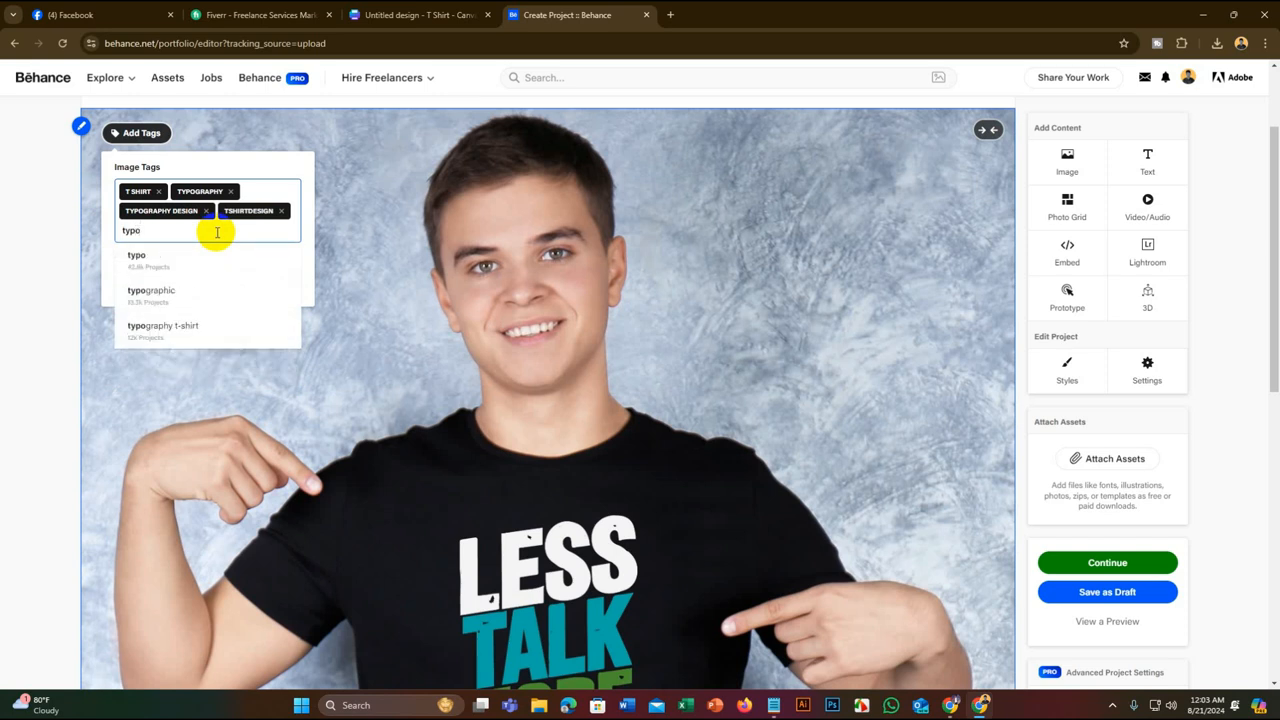
key("Down")
key("Down")
key("Down")
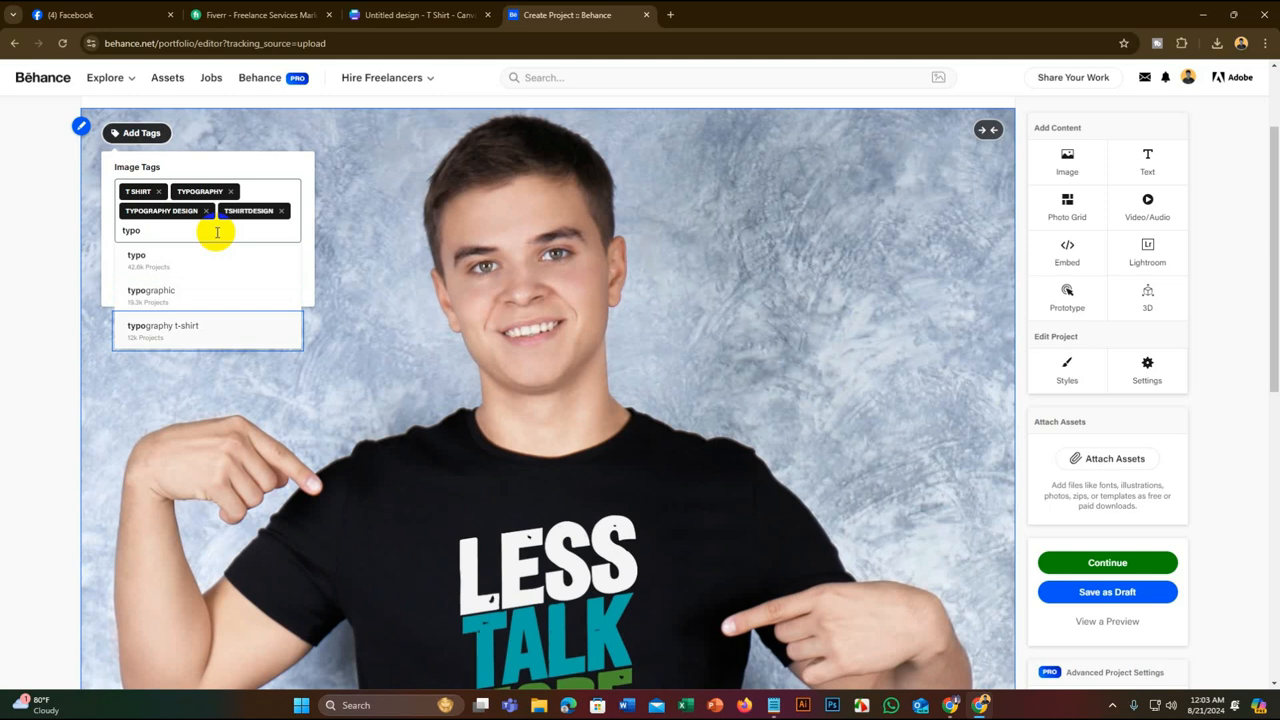
key("Return")
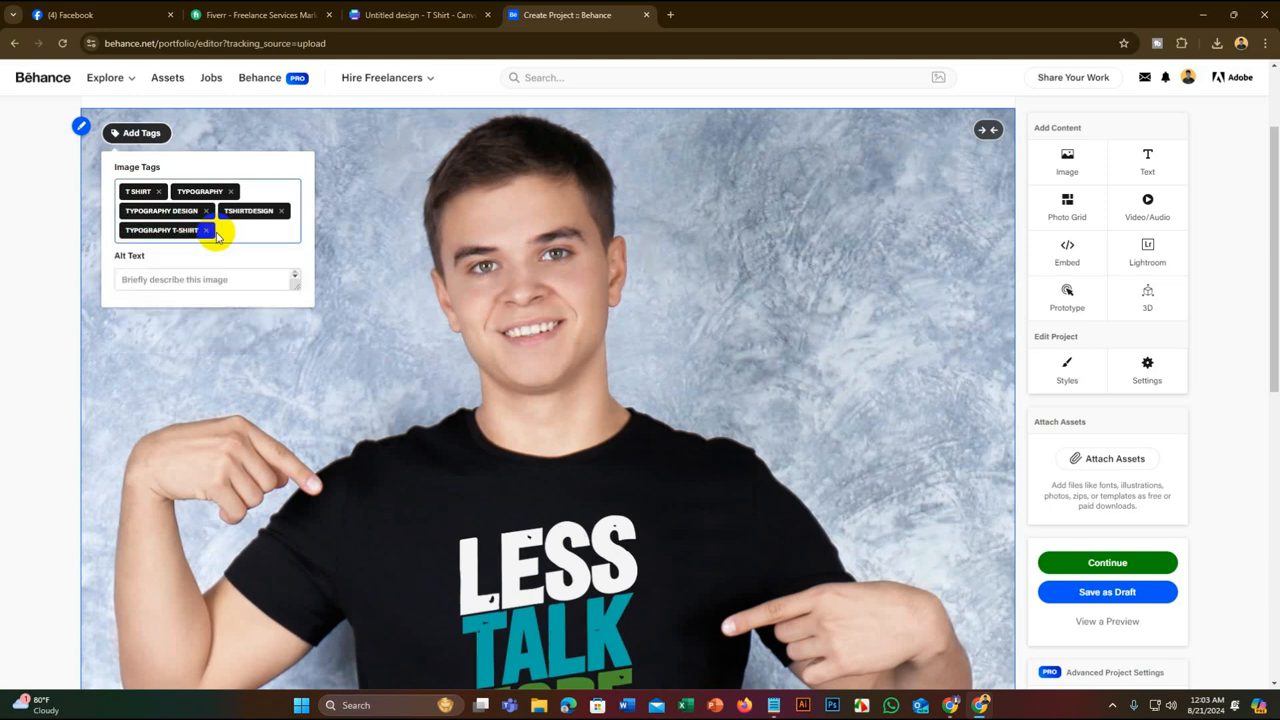
left_click(448, 262)
left_click(111, 131)
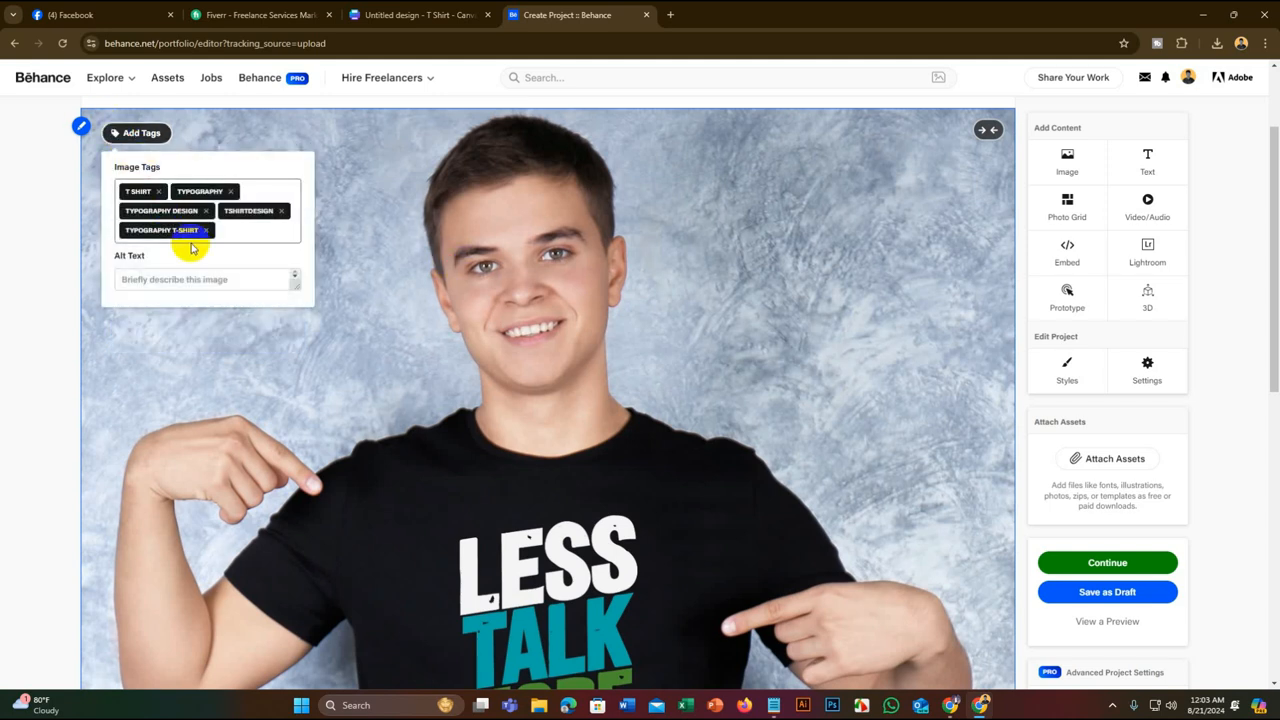
left_click(362, 239)
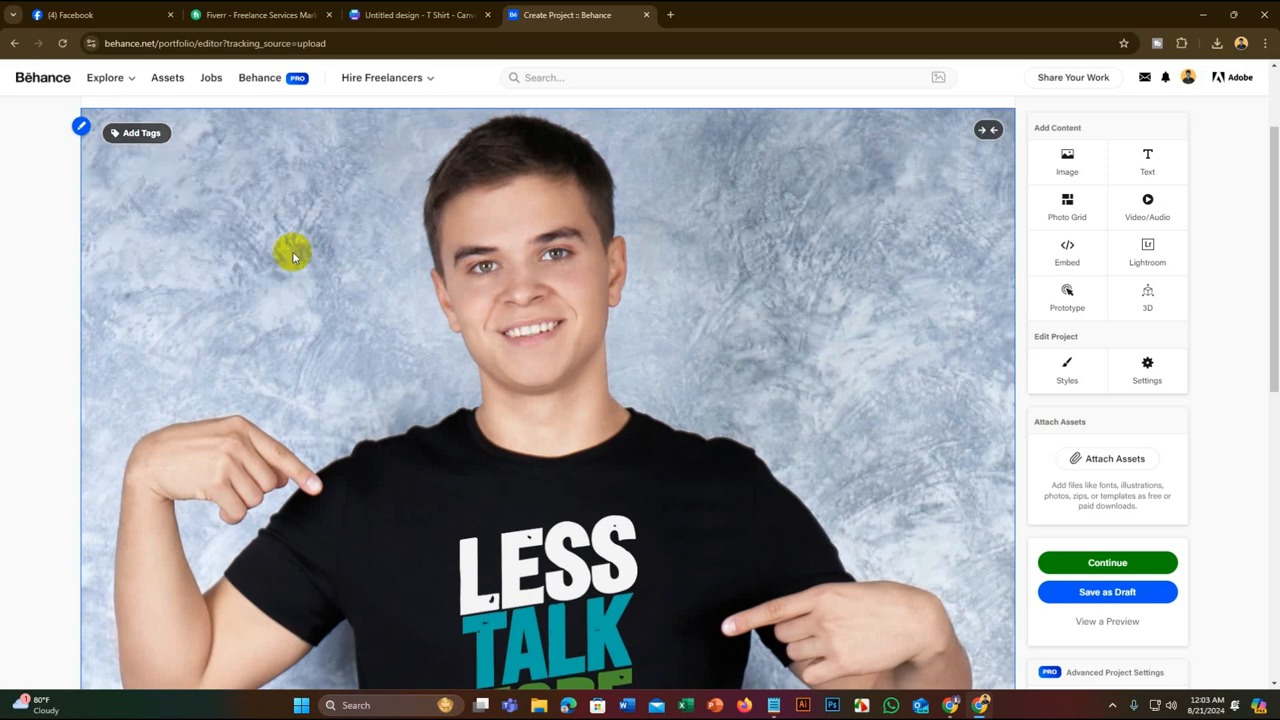
Examine the edit options of the mockup image and review the project page from the heading to the end
left_click(81, 128)
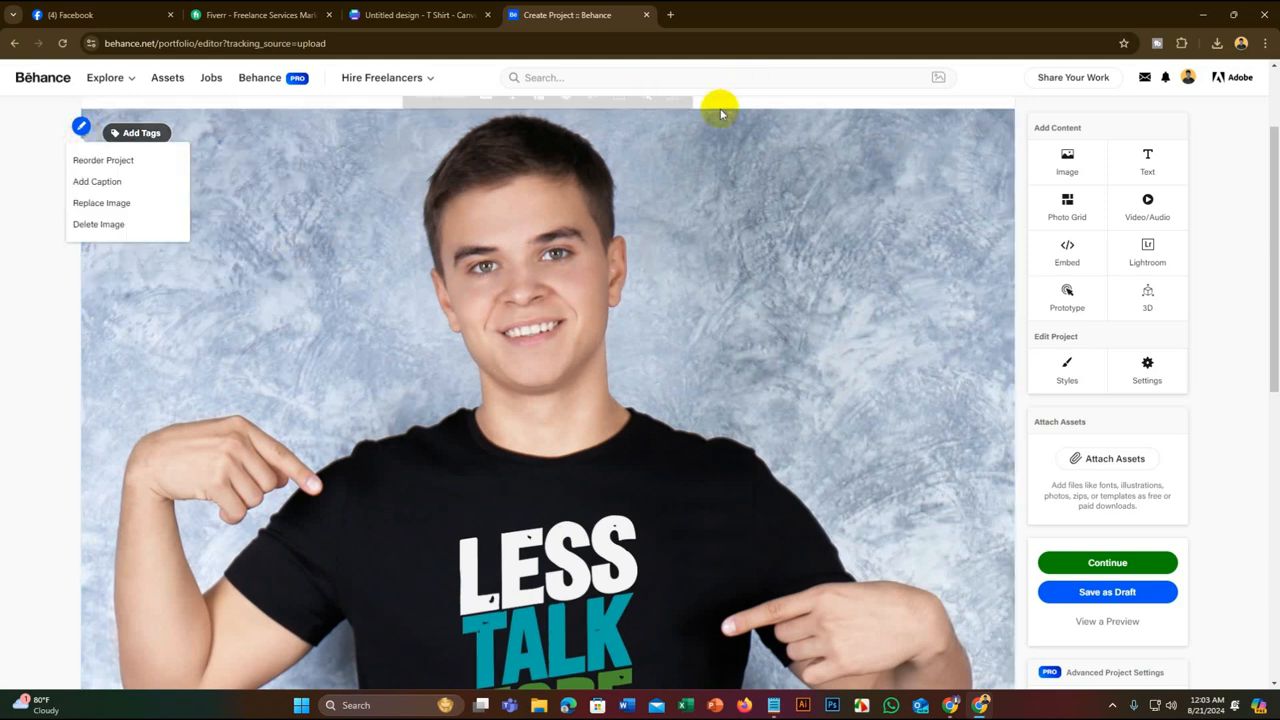
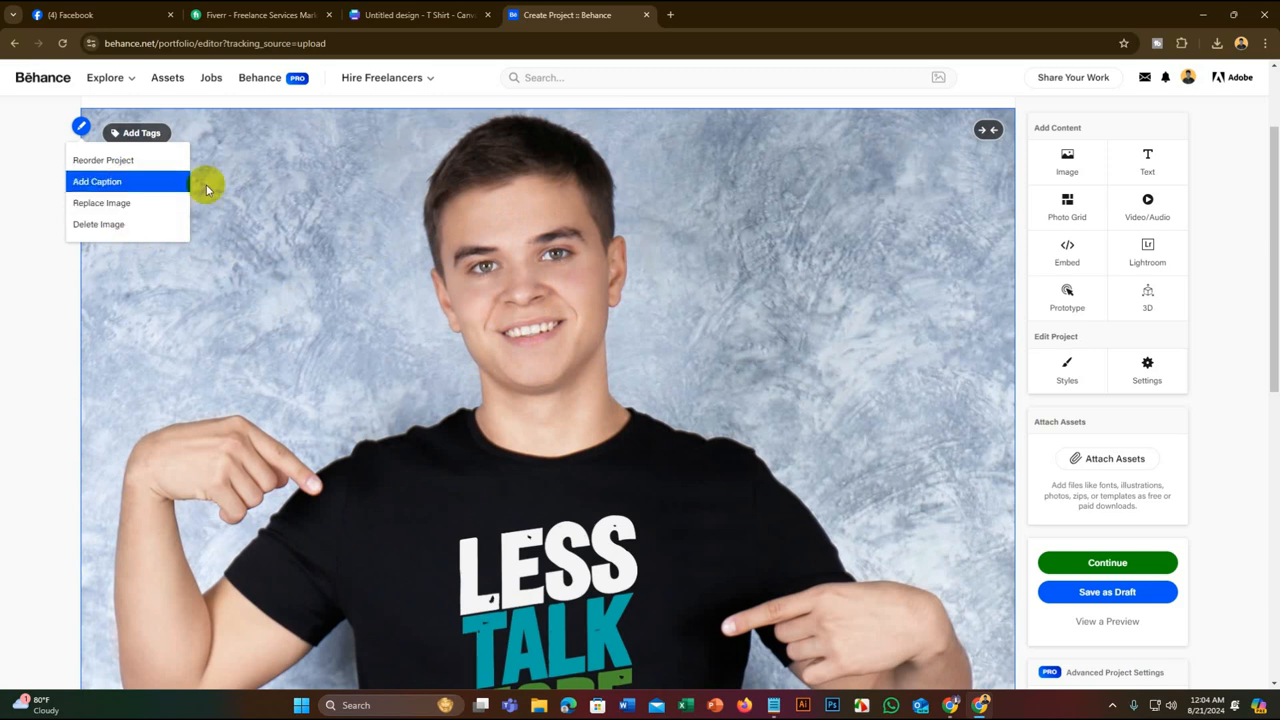
scroll(457, 240, "up", 1)
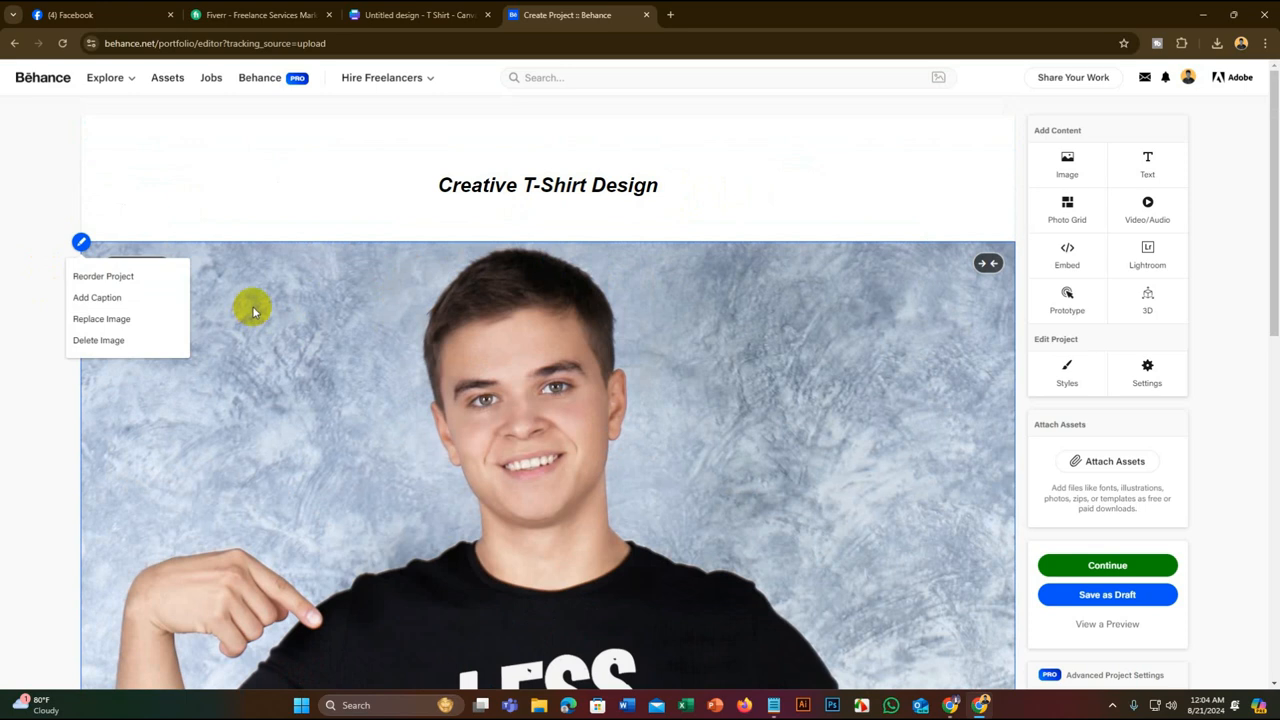
scroll(254, 300, "down", 3)
scroll(364, 243, "down", 5)
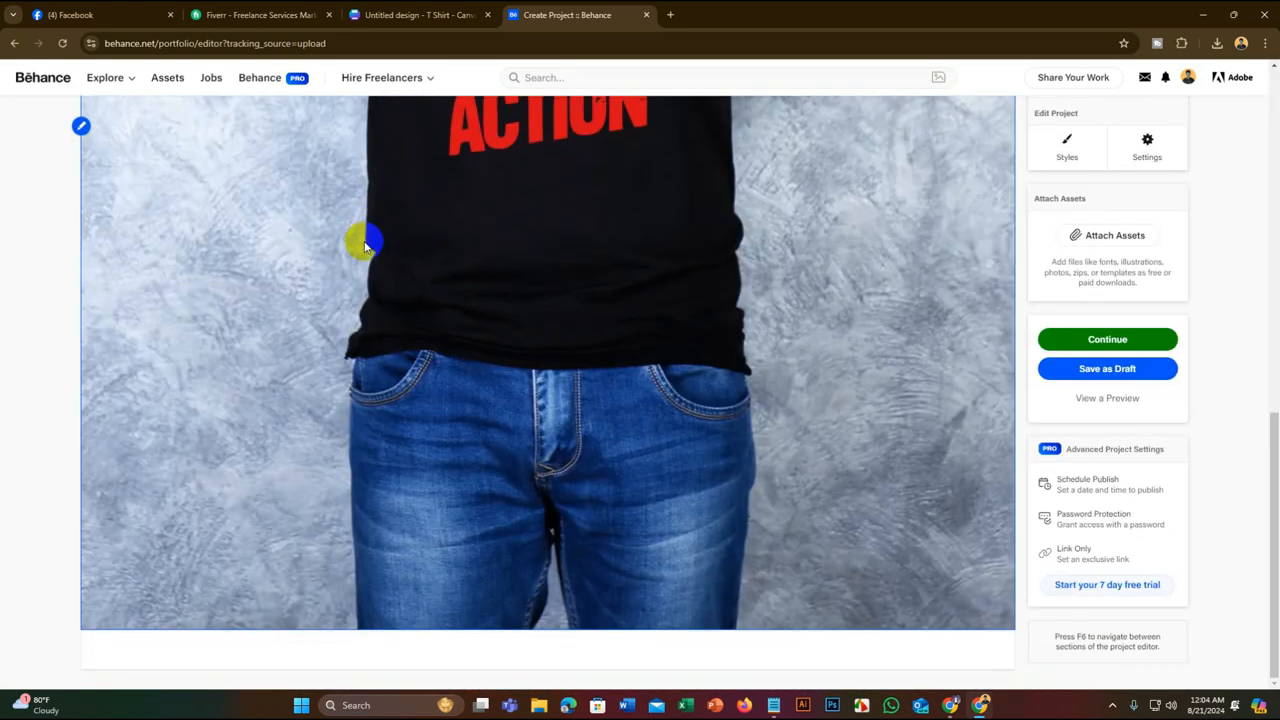
scroll(494, 405, "up", 3)
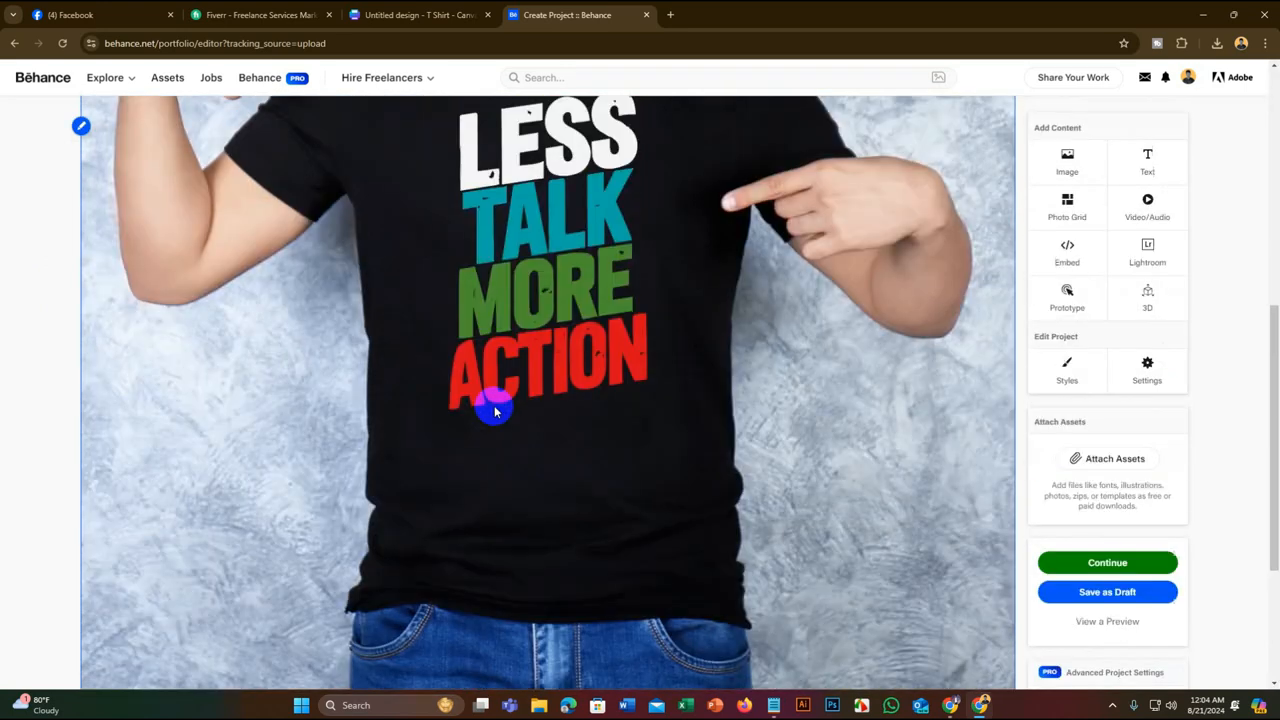
scroll(494, 400, "up", 3)
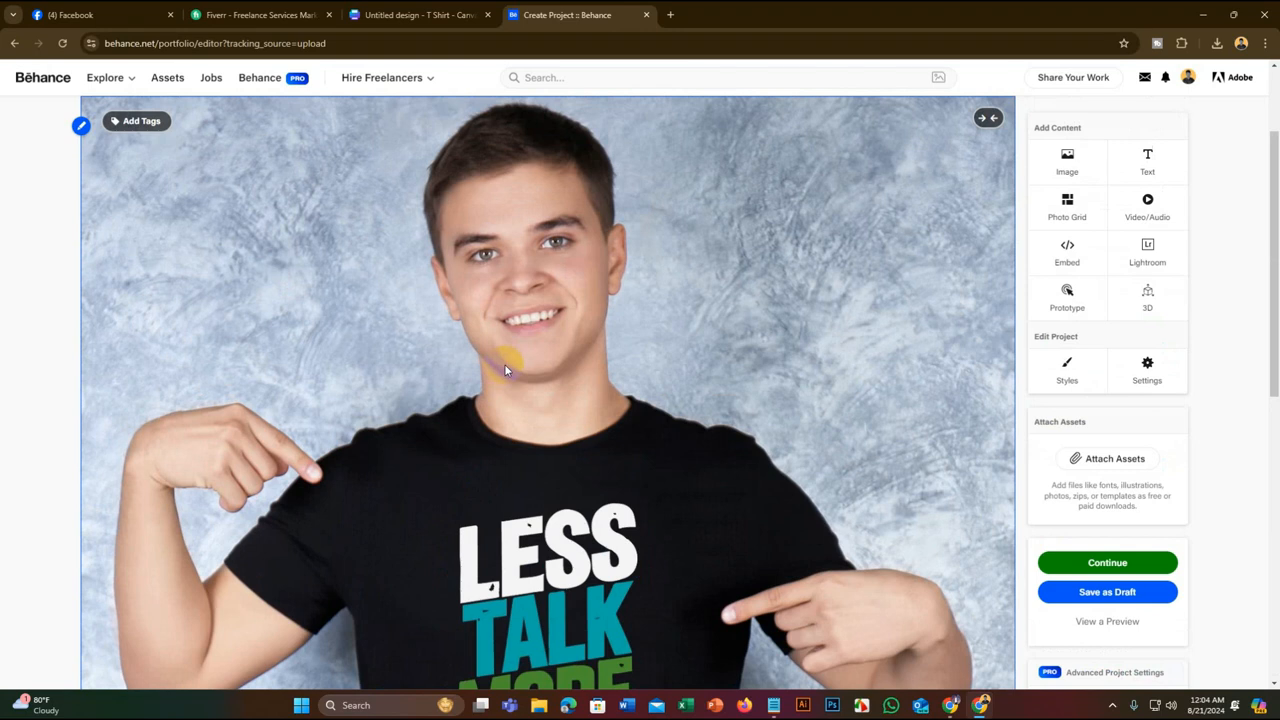
scroll(539, 341, "down", 6)
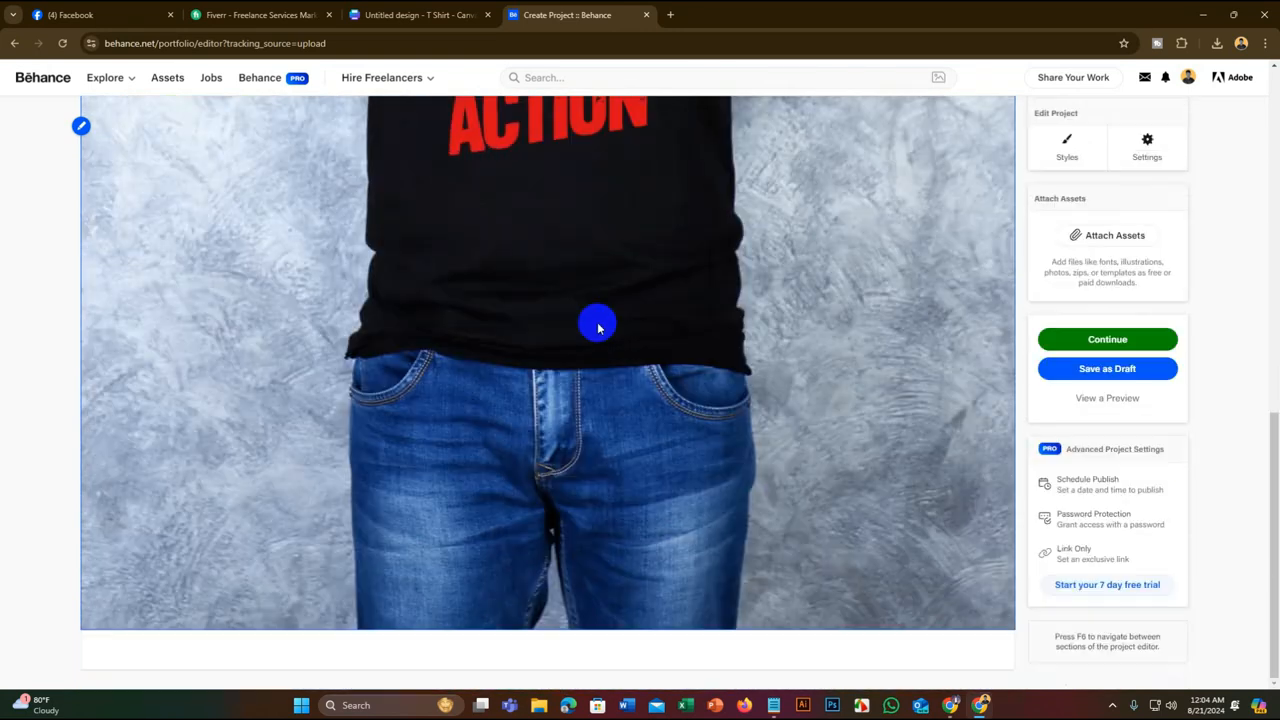
scroll(629, 266, "up", 3)
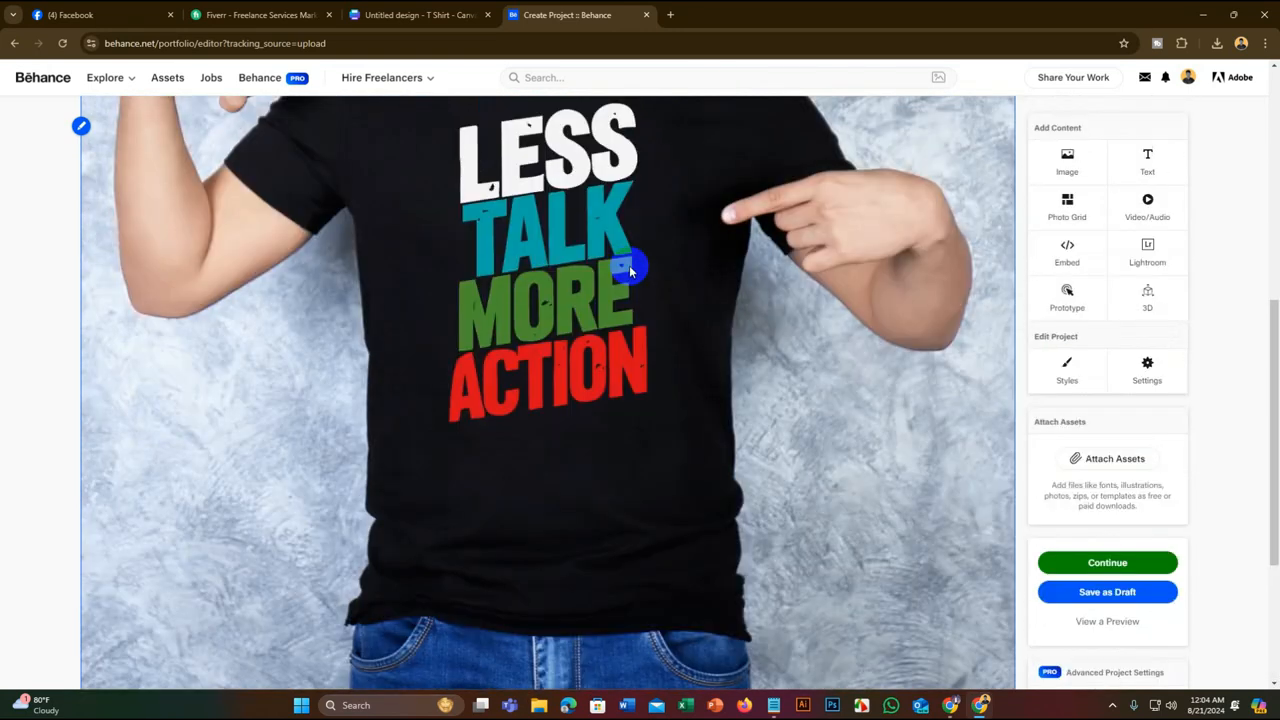
scroll(629, 265, "up", 3)
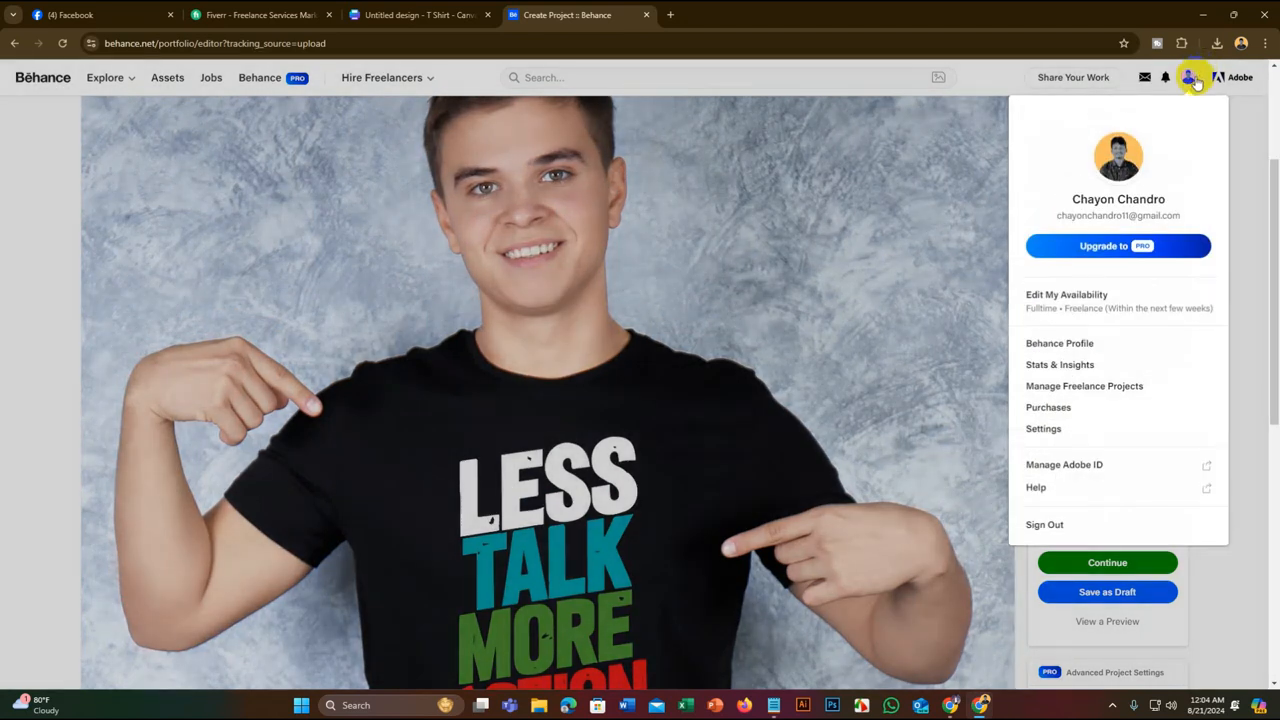
Open the account's notifications list
left_click(1165, 77)
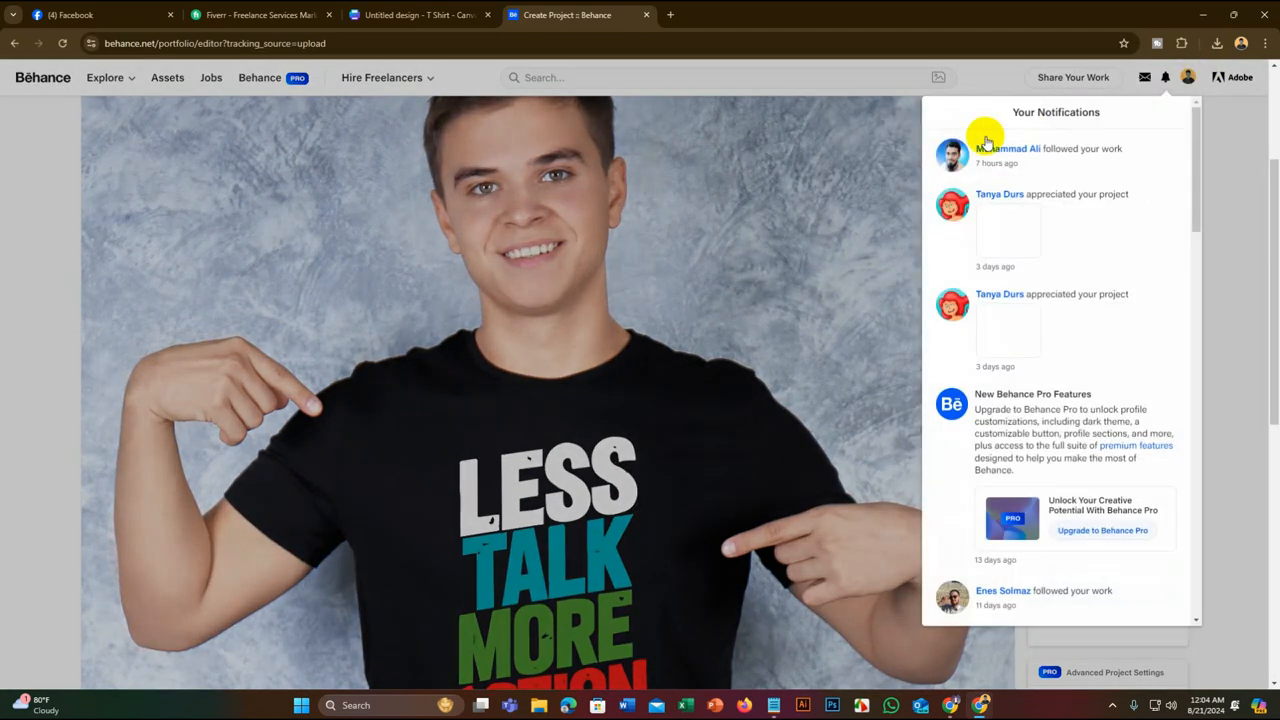
Close the notifications list and review the project page from the Creative T-Shirt Design heading to the end of the mockup image
left_click(617, 211)
scroll(625, 205, "down", 6)
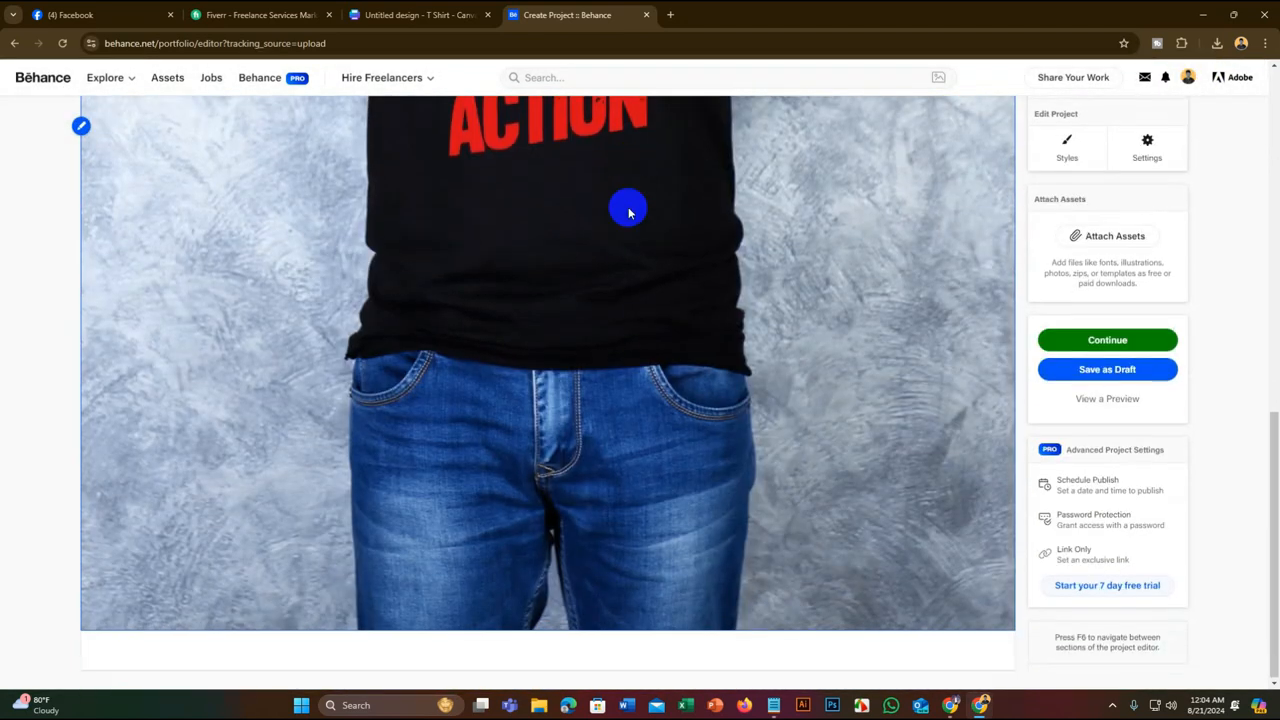
scroll(629, 212, "up", 3)
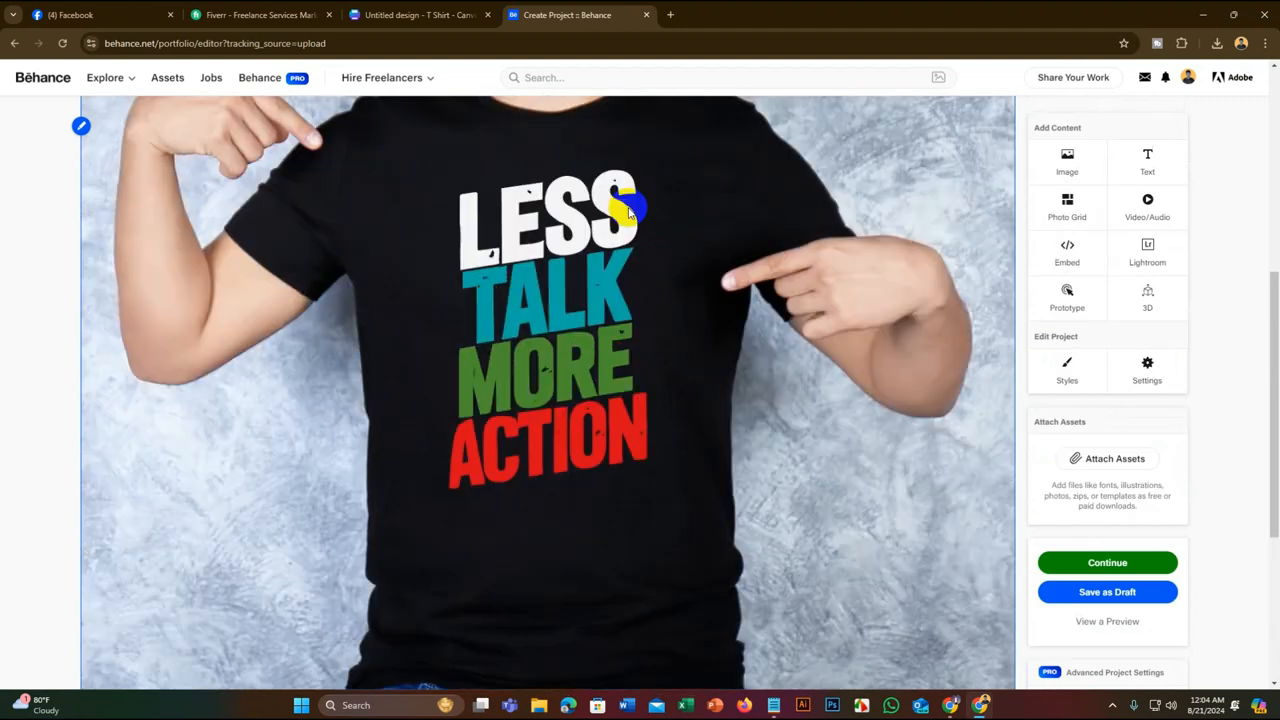
scroll(628, 210, "up", 2)
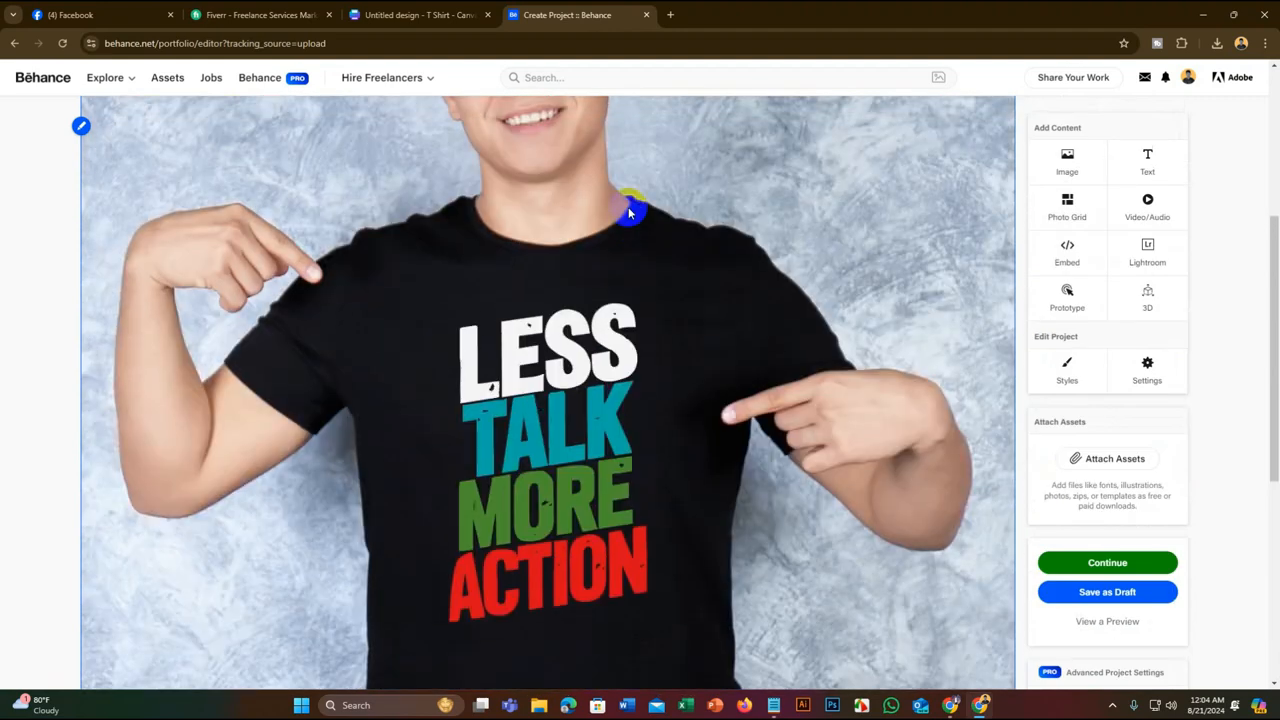
scroll(628, 207, "down", 1)
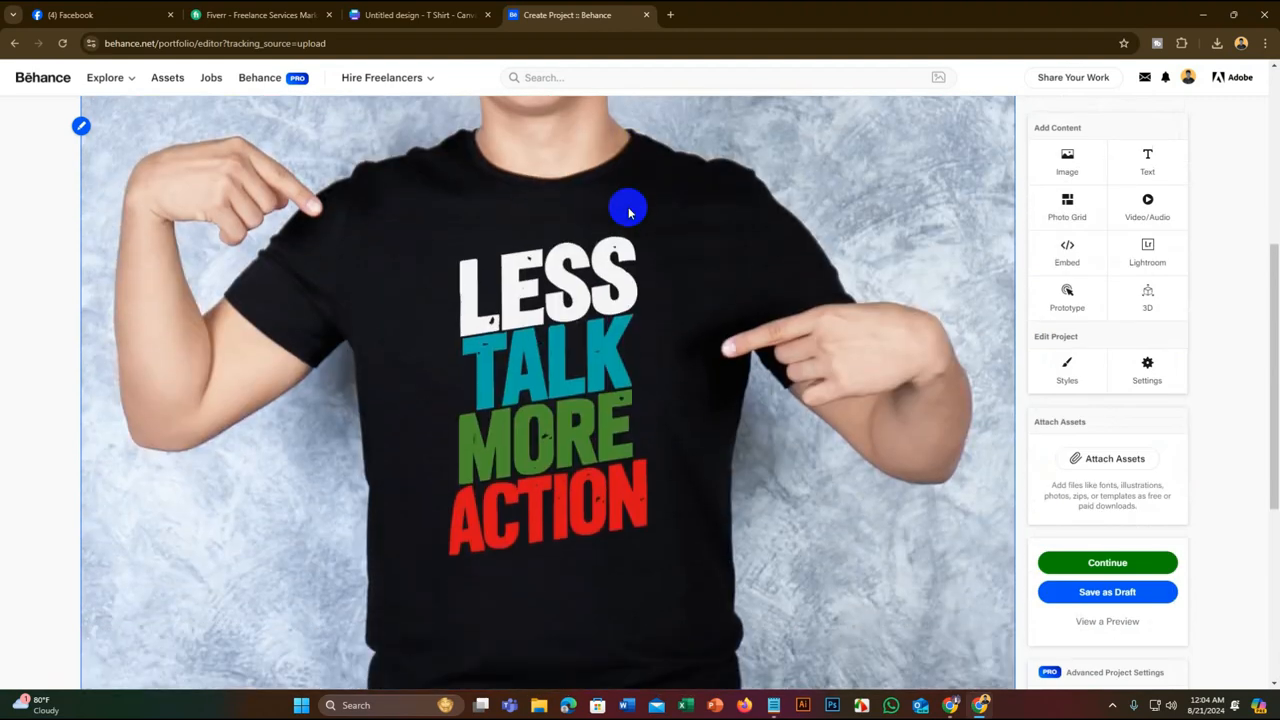
scroll(629, 212, "down", 3)
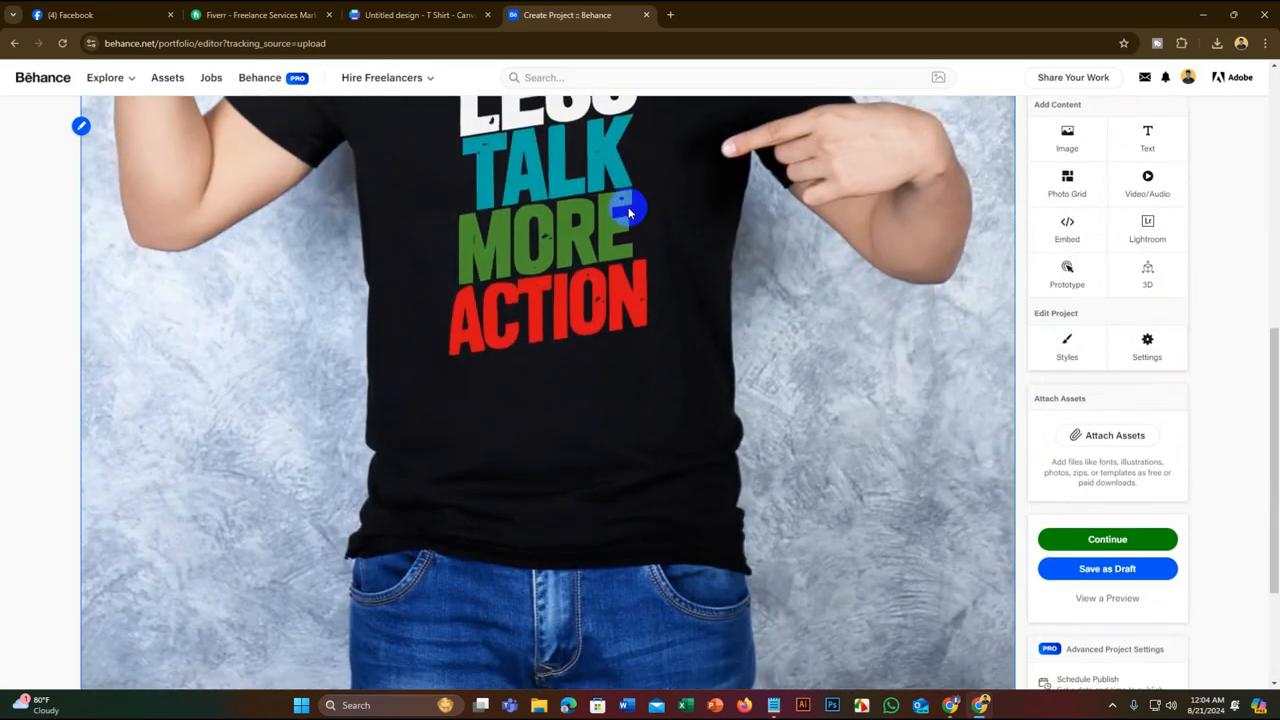
scroll(628, 212, "down", 3)
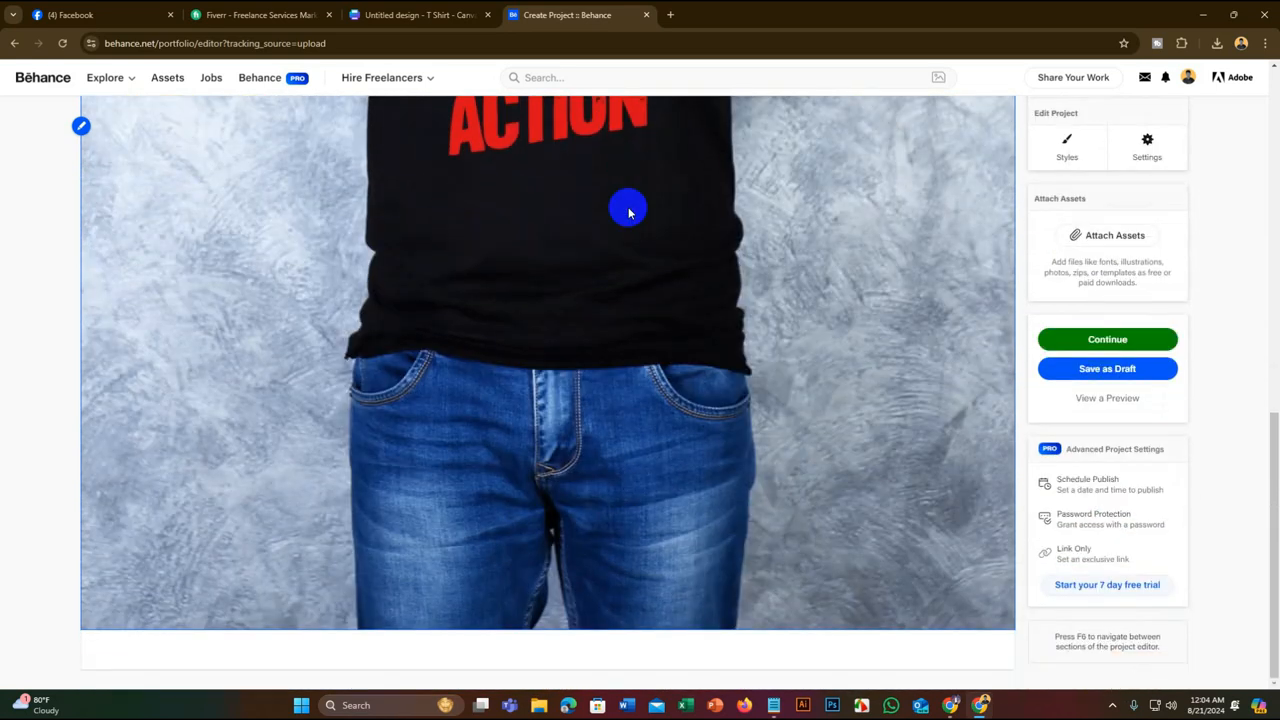
scroll(628, 212, "up", 8)
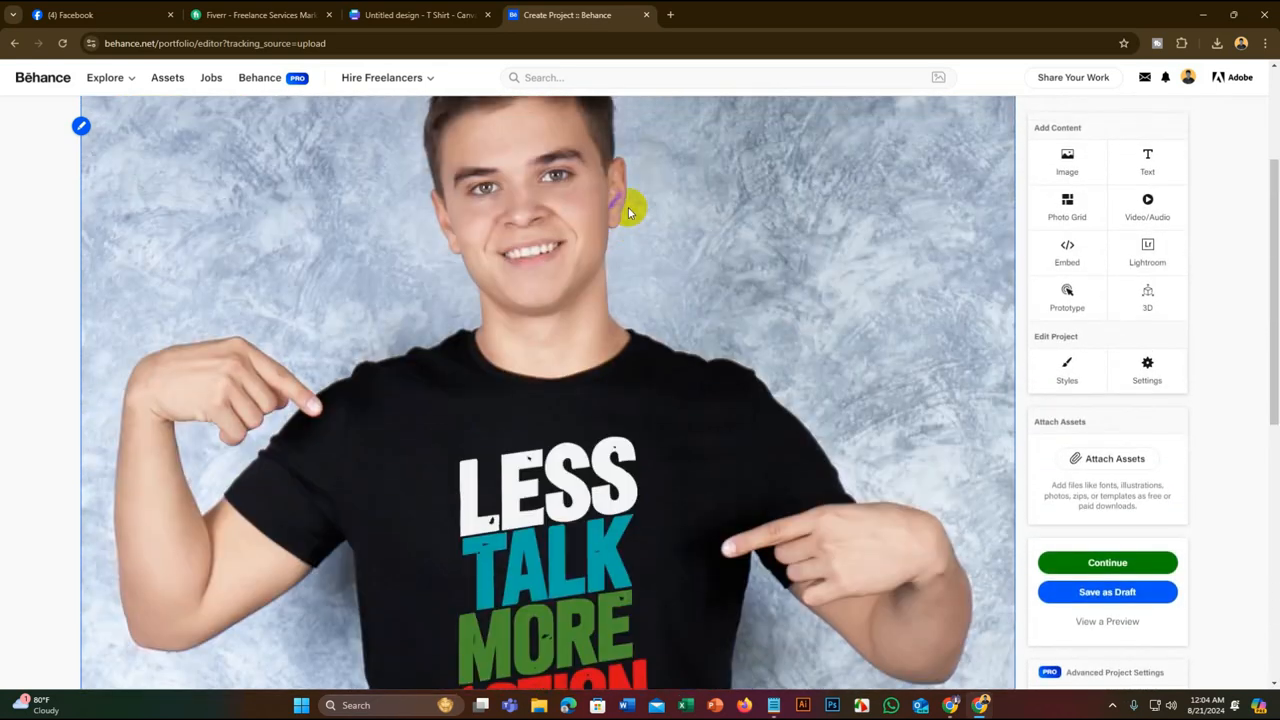
scroll(596, 260, "up", 2)
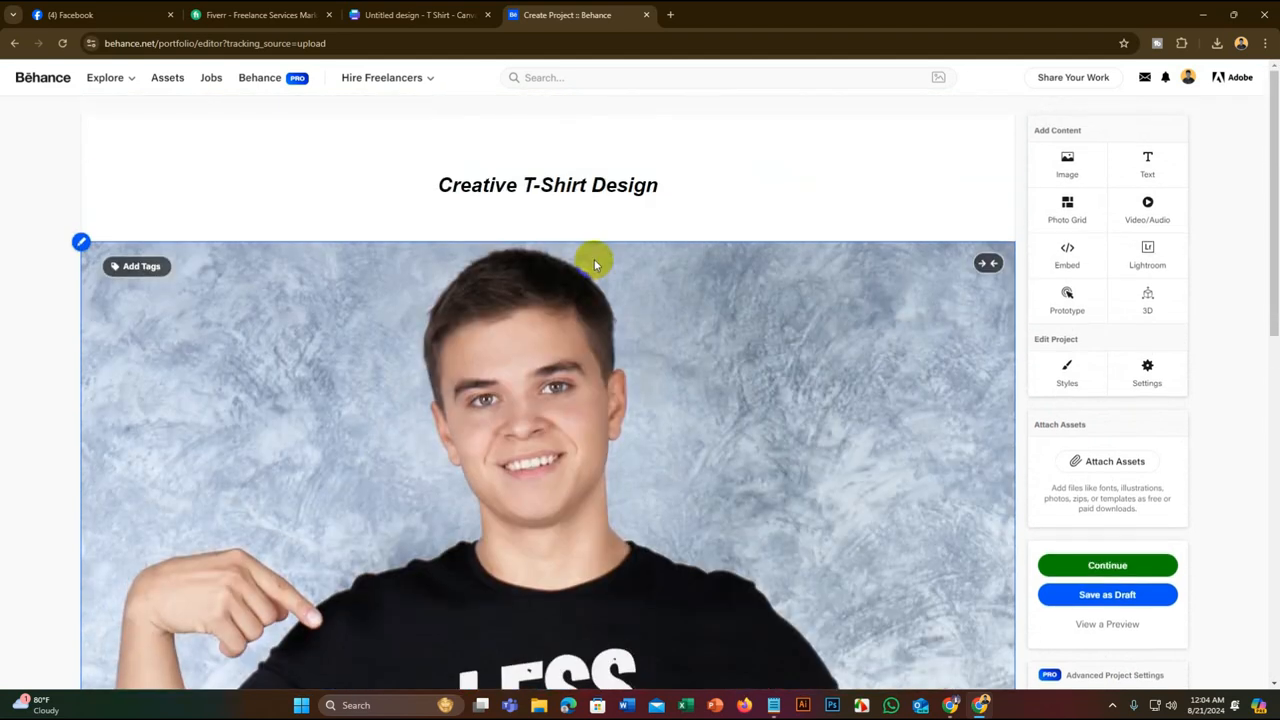
scroll(594, 264, "down", 1)
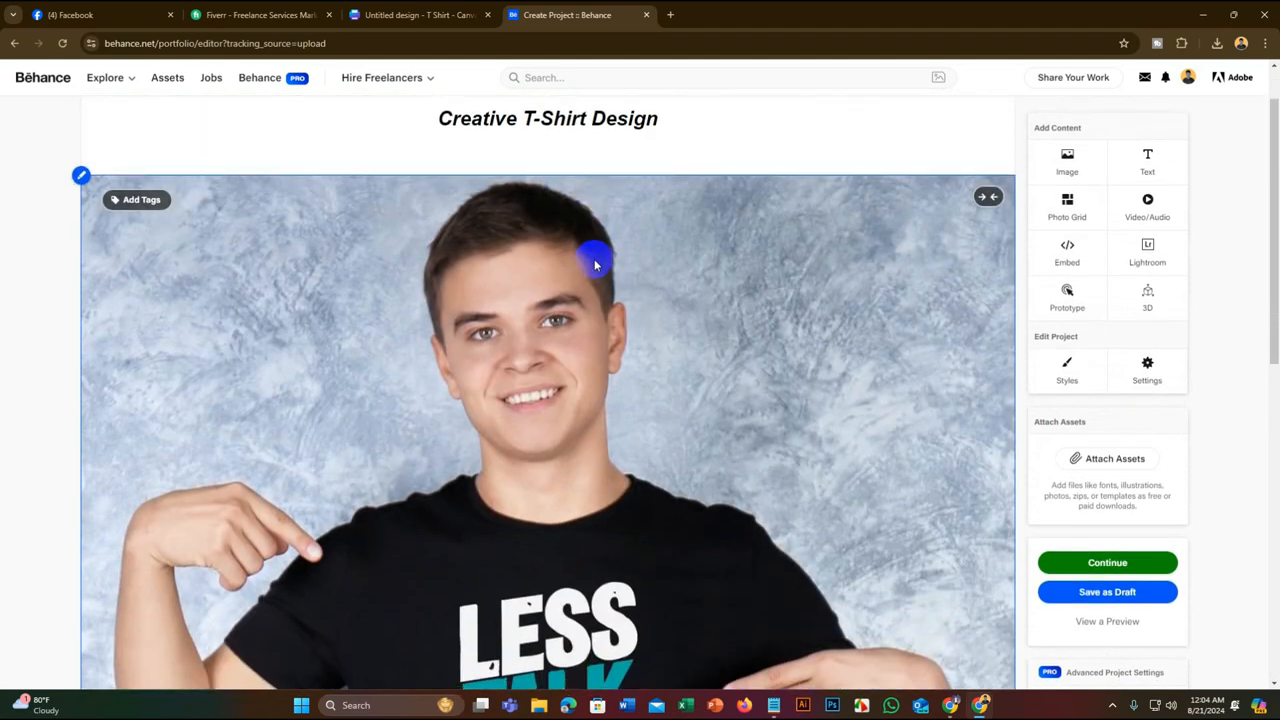
scroll(594, 266, "down", 5)
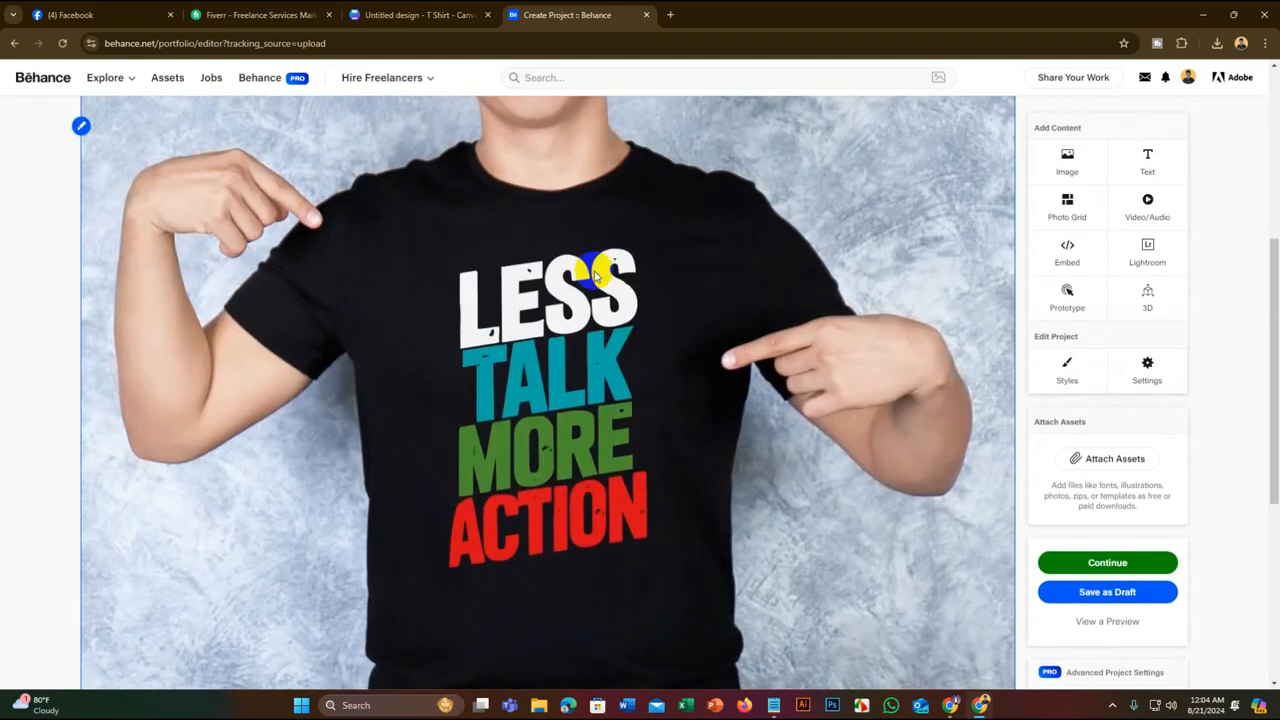
scroll(590, 290, "down", 6)
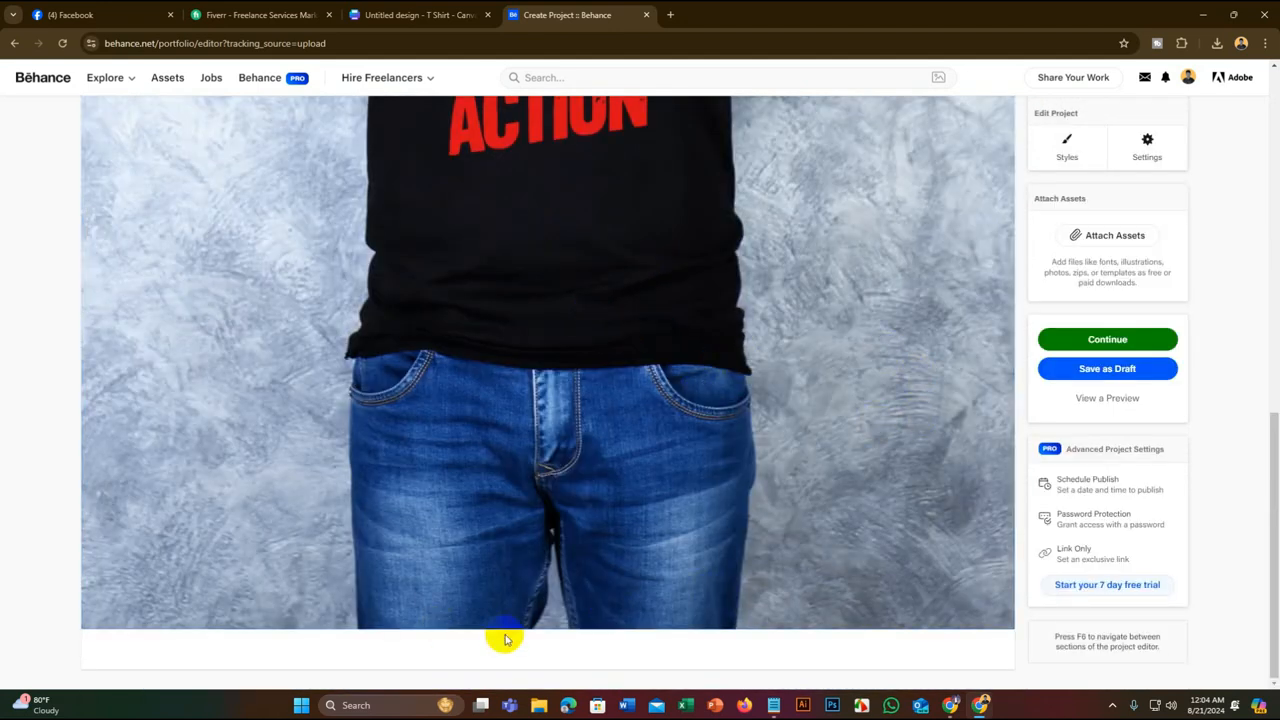
mouse_move(508, 651)
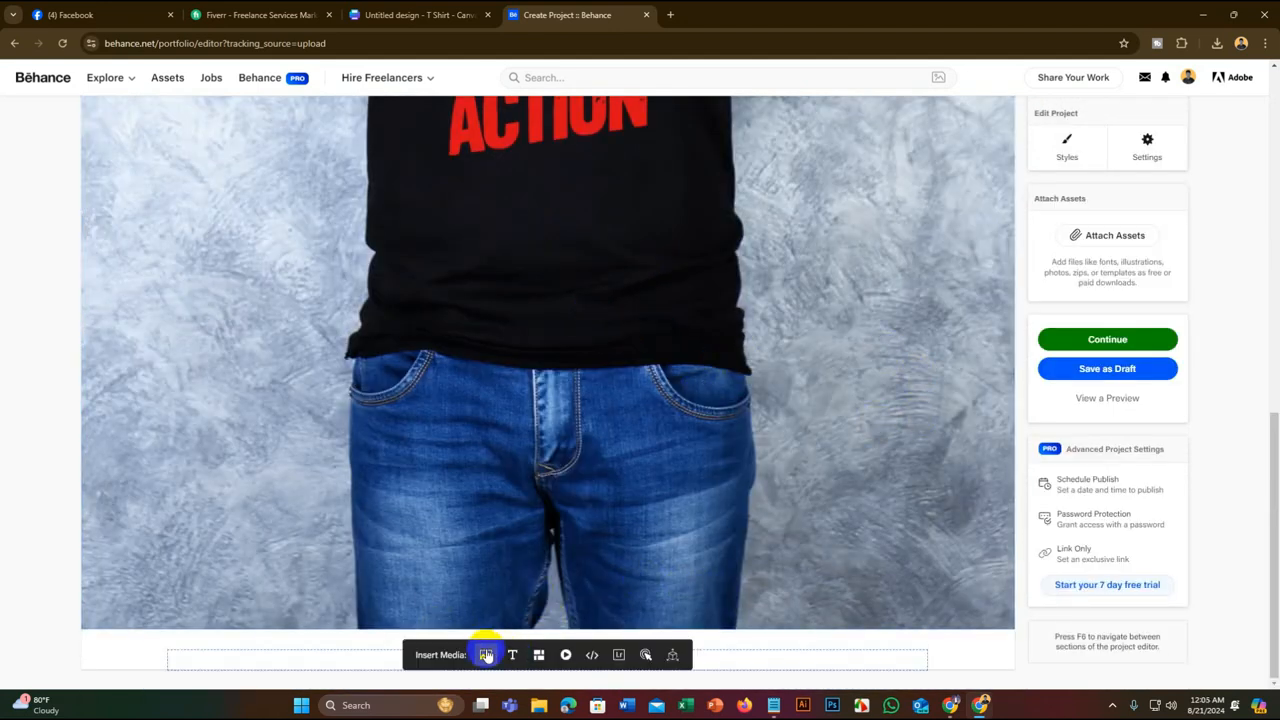
scroll(577, 206, "up", 10)
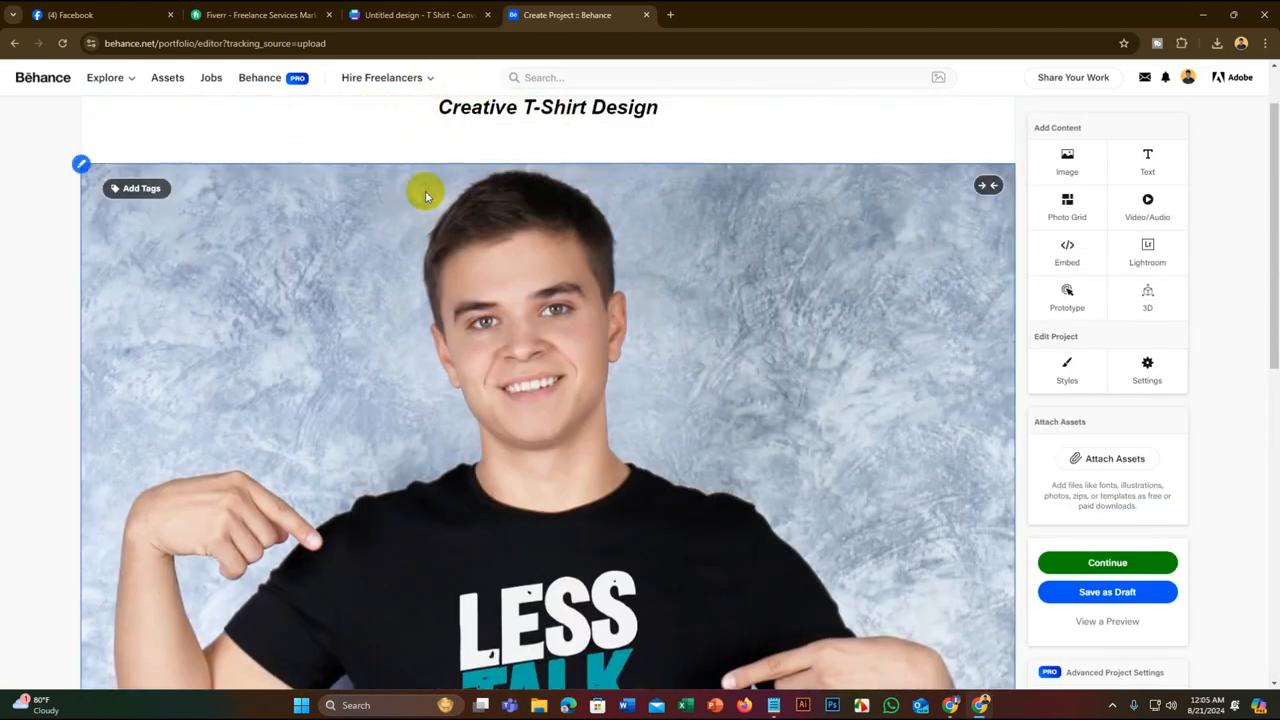
scroll(430, 205, "up", 1)
mouse_move(466, 183)
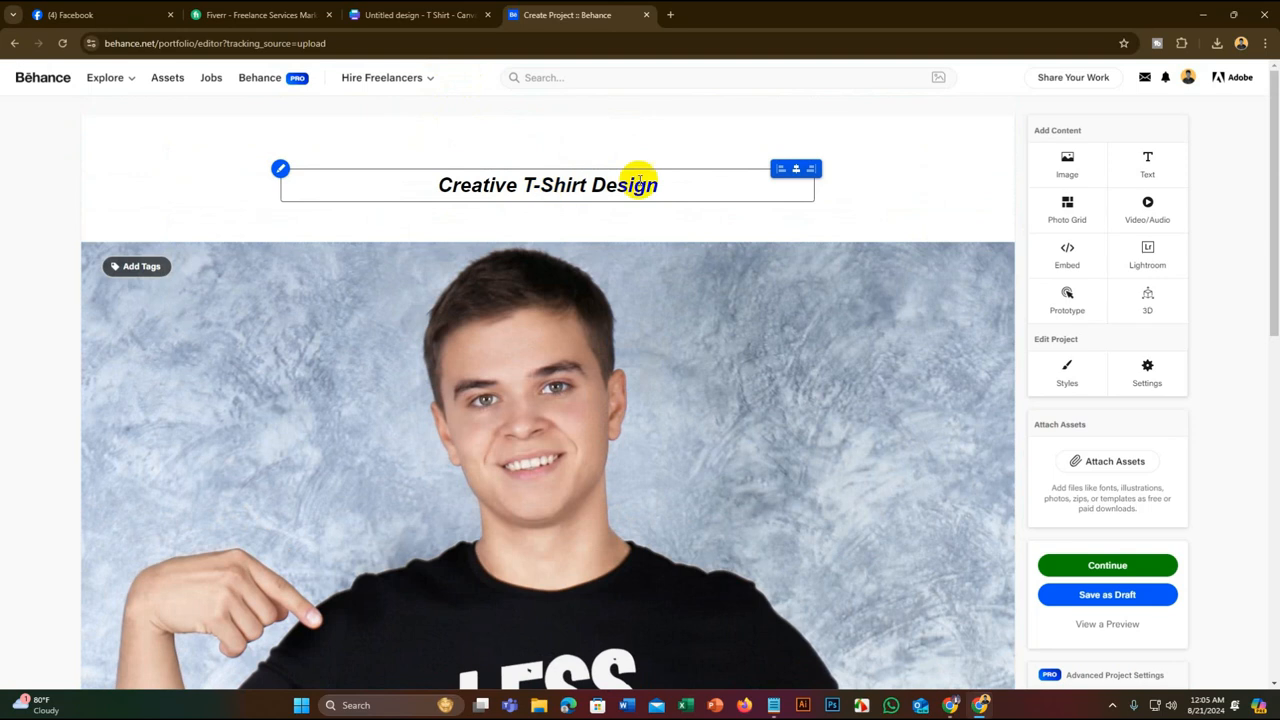
scroll(500, 195, "down", 10)
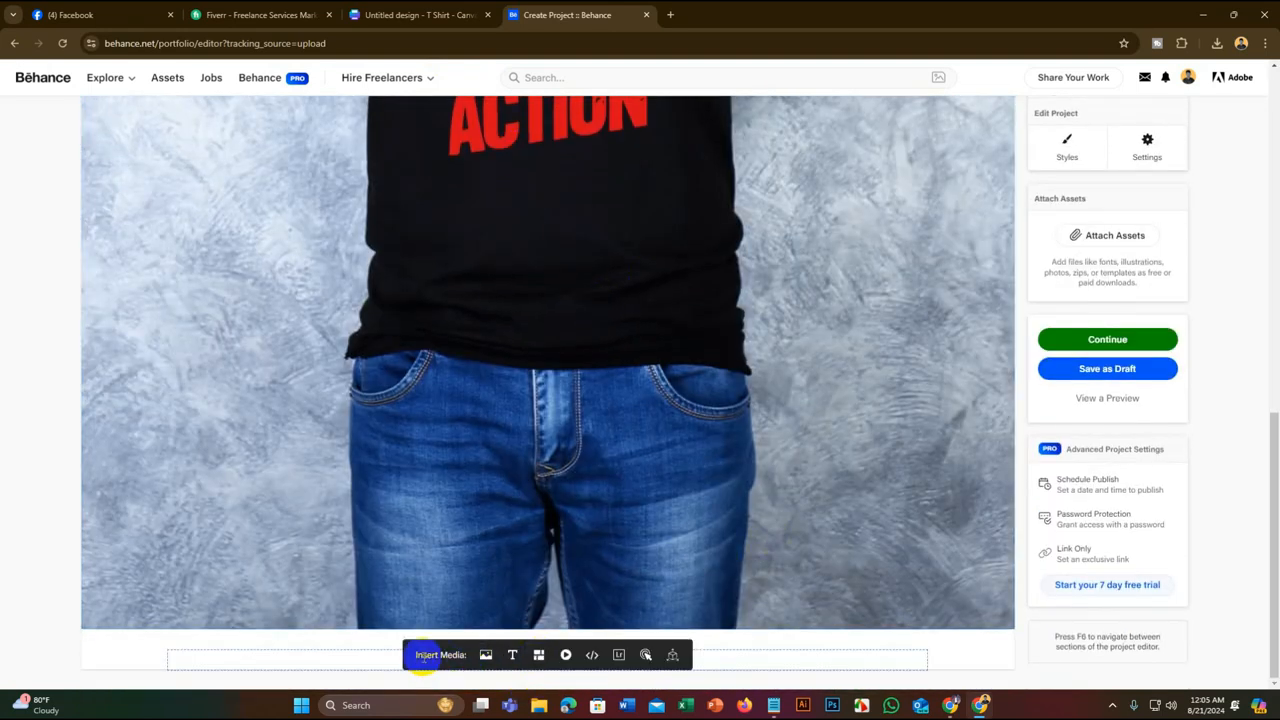
mouse_move(470, 660)
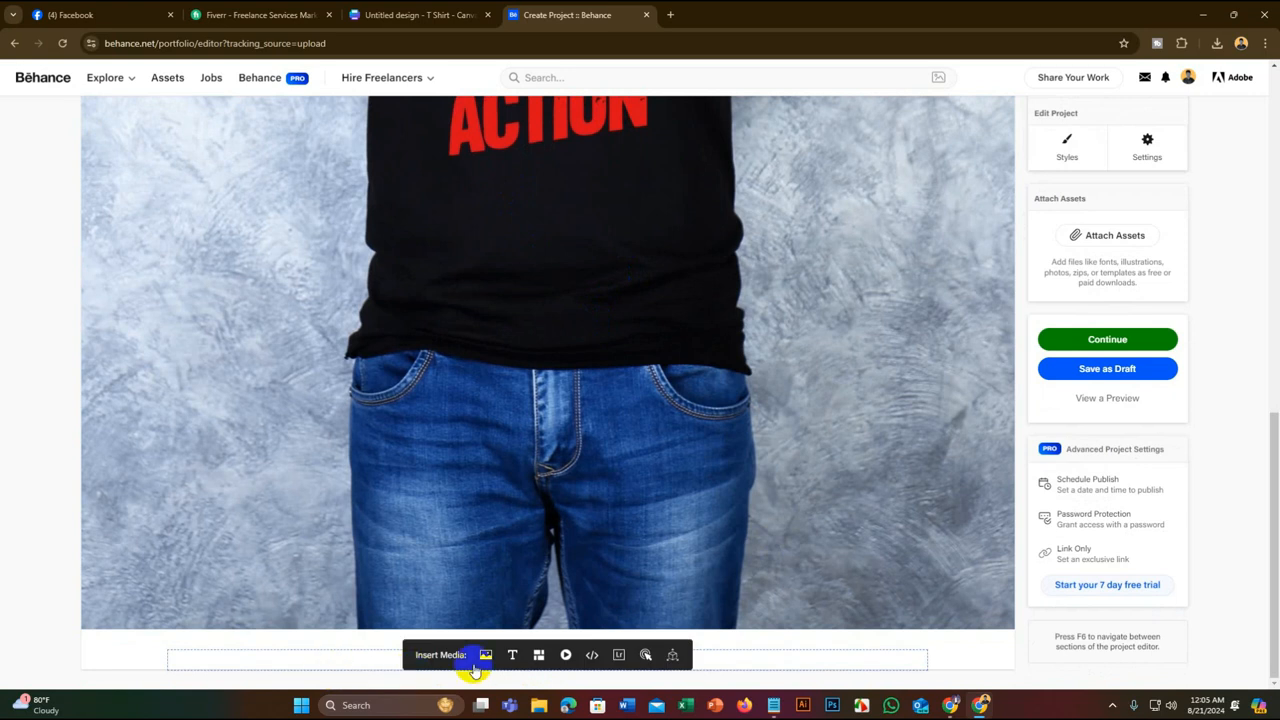
left_click(512, 658)
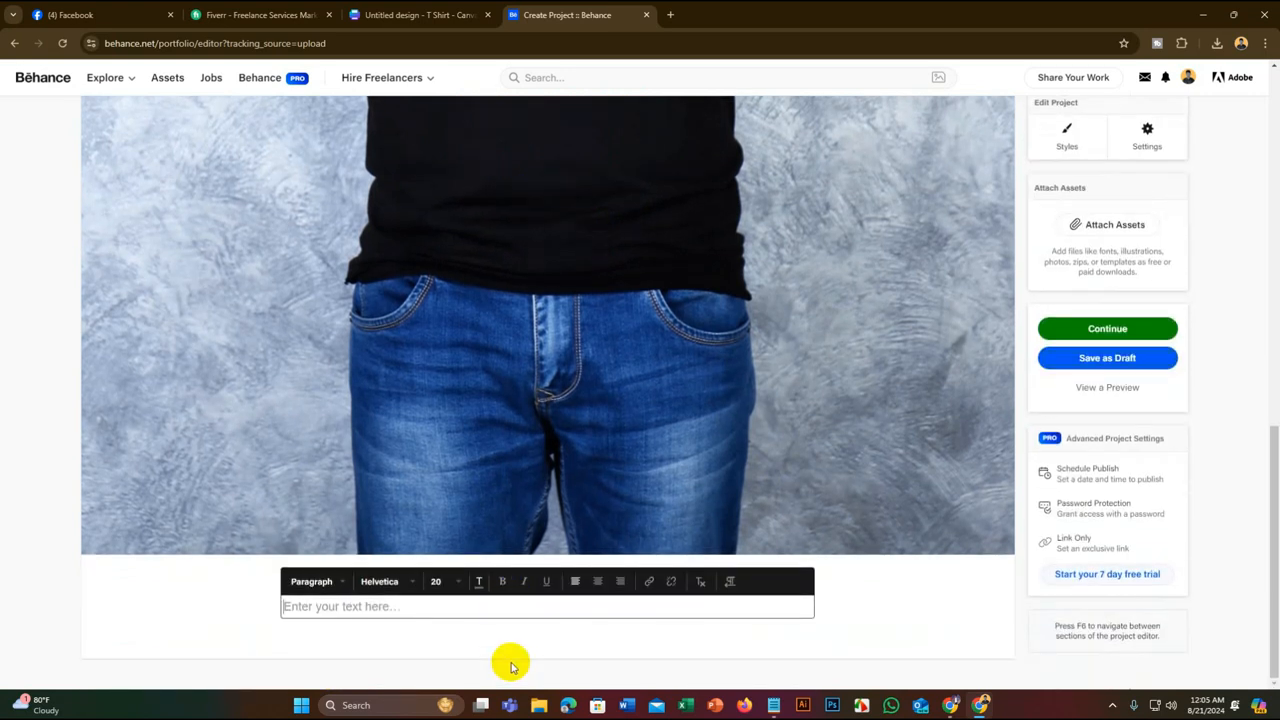
left_click(464, 607)
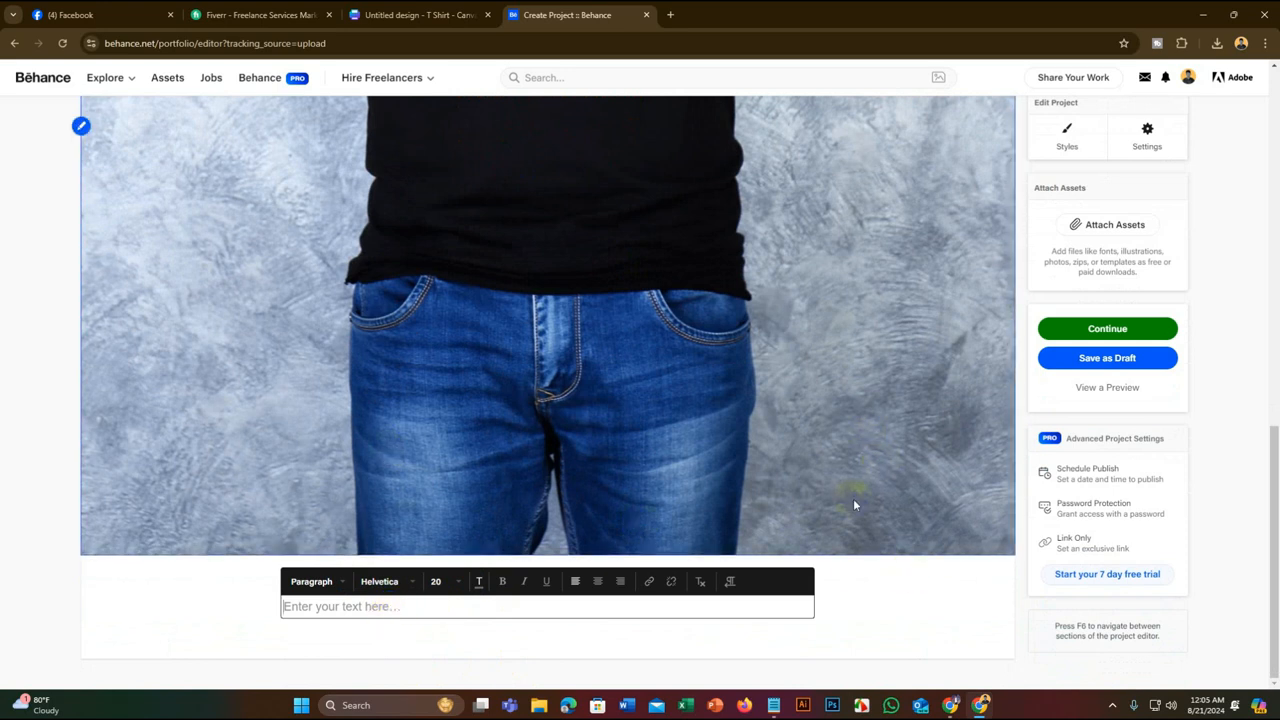
Switch to Notepad and copy the whole thank-you note, including the contact e-mail and phone lines
mouse_move(775, 710)
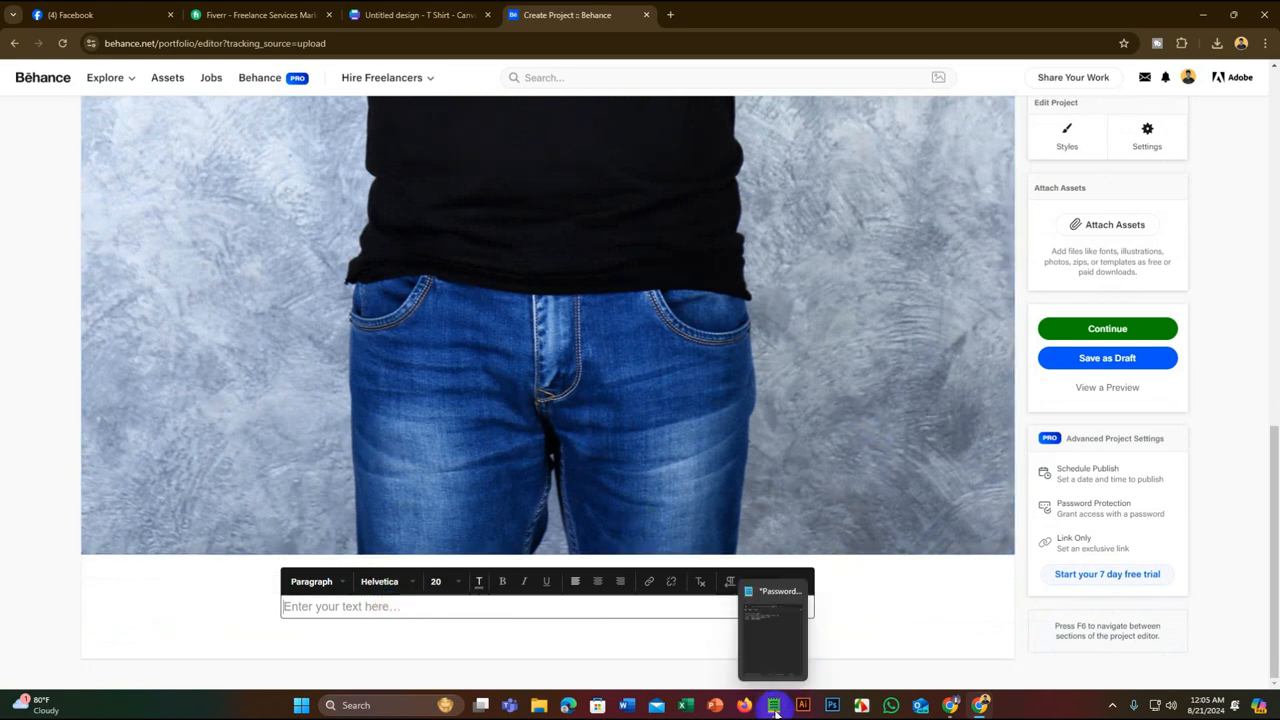
left_click(775, 711)
left_click(963, 247)
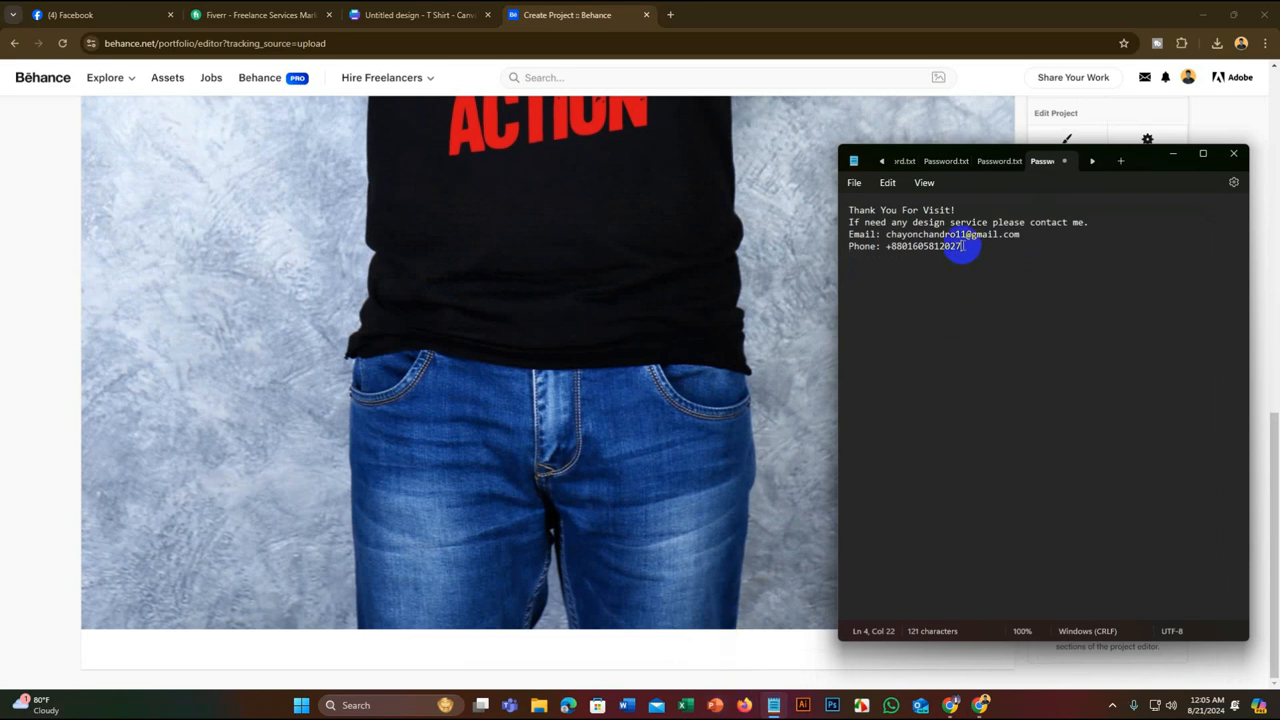
left_click_drag(965, 247, 826, 210)
right_click(878, 213)
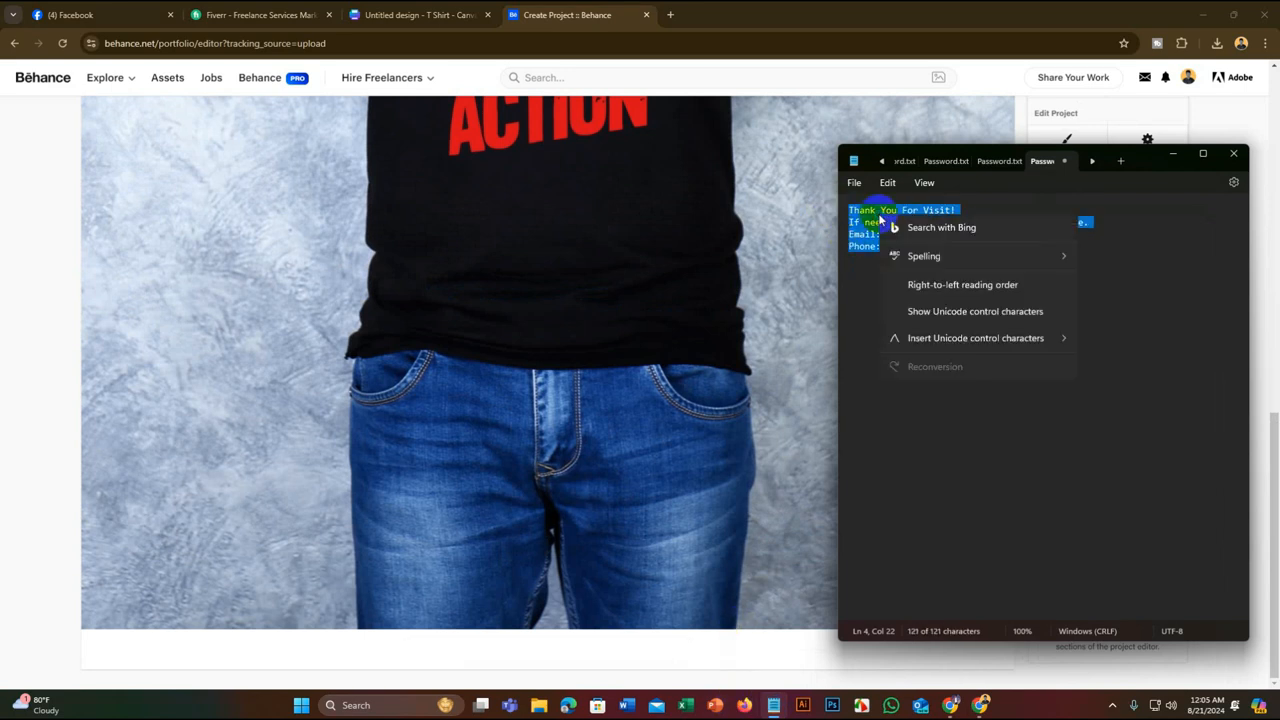
left_click(918, 285)
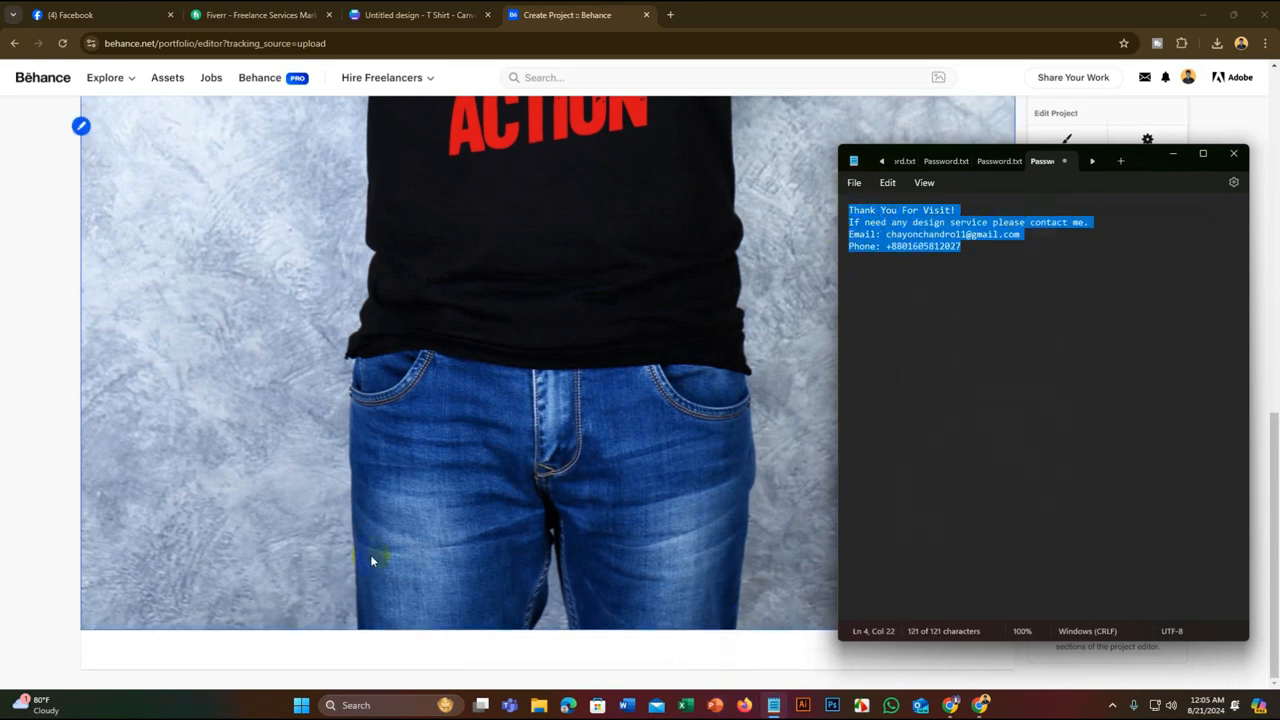
Return to the Behance project, insert a text block below the mockup image and paste the copied thank-you note with contact details
left_click(445, 635)
mouse_move(429, 654)
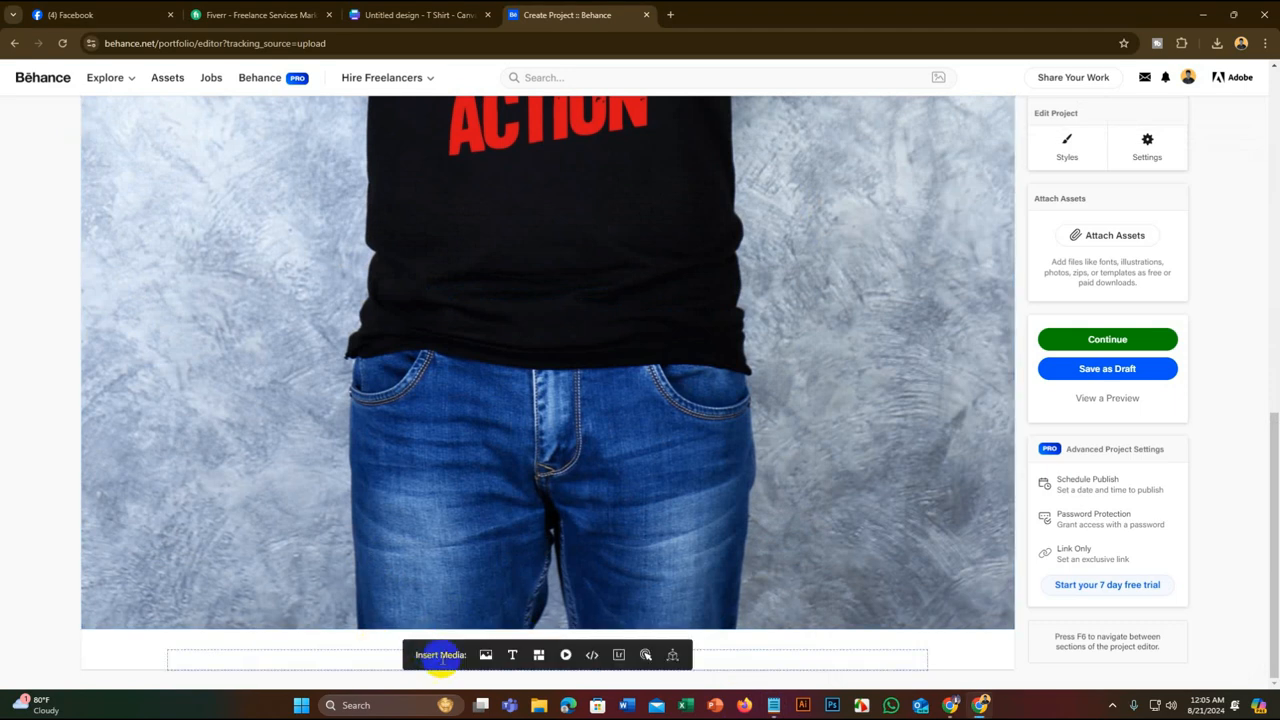
left_click(510, 655)
right_click(410, 610)
left_click(468, 466)
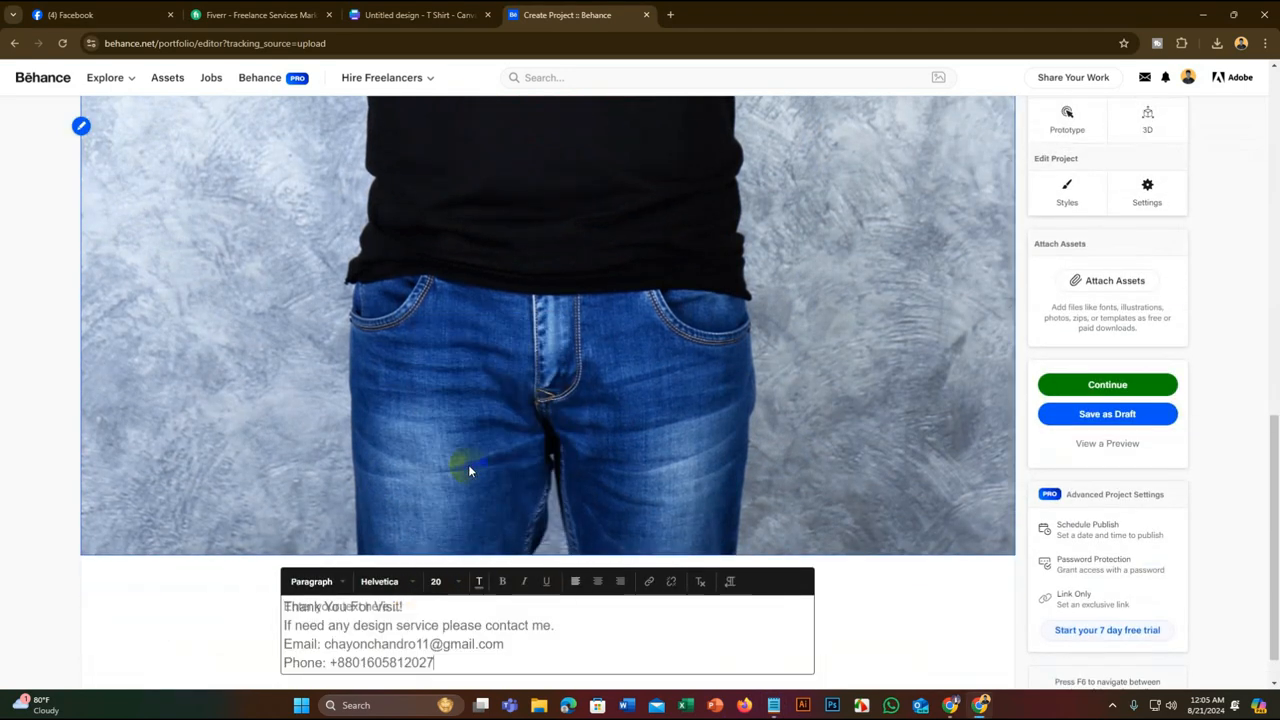
left_click(493, 645)
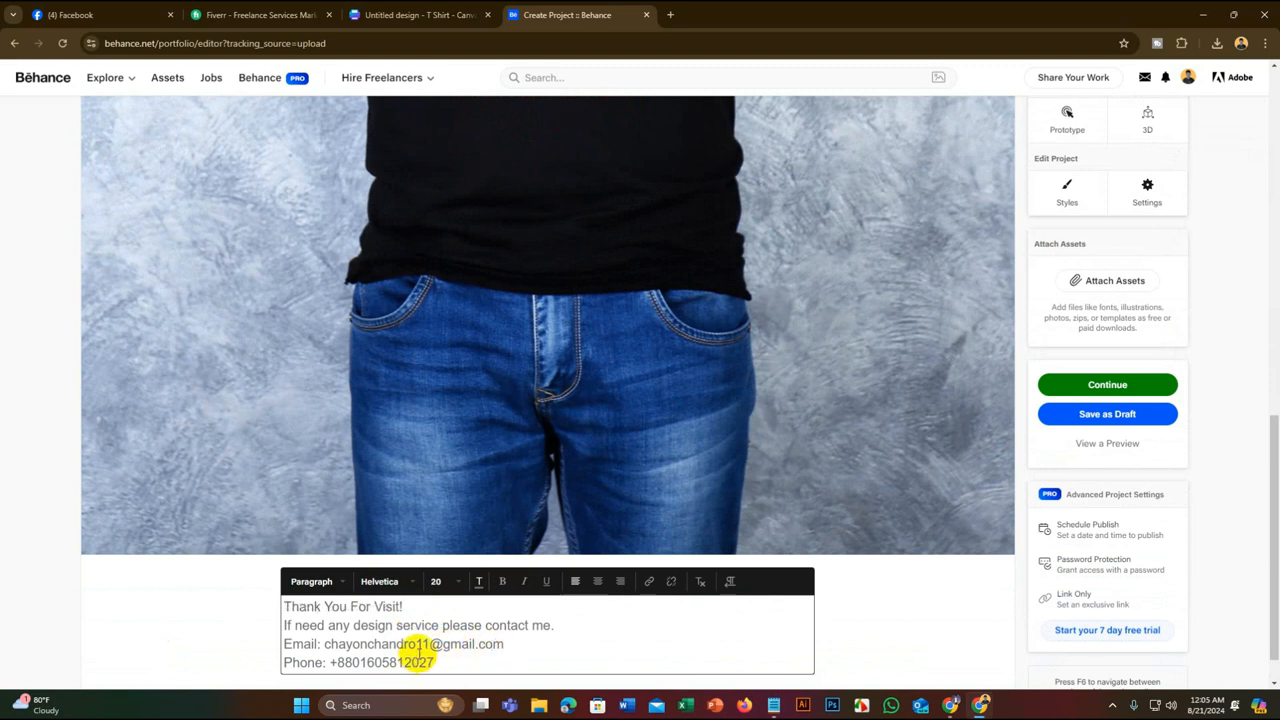
left_click(300, 590)
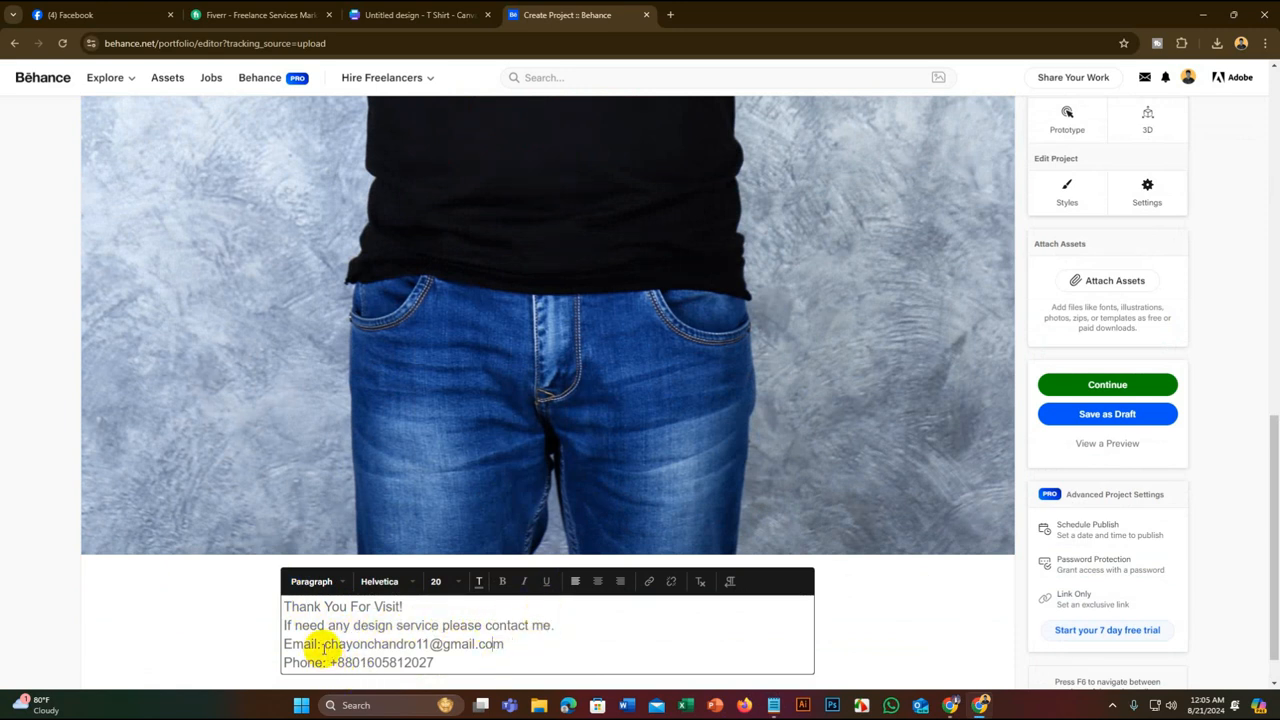
scroll(330, 640, "down", 1)
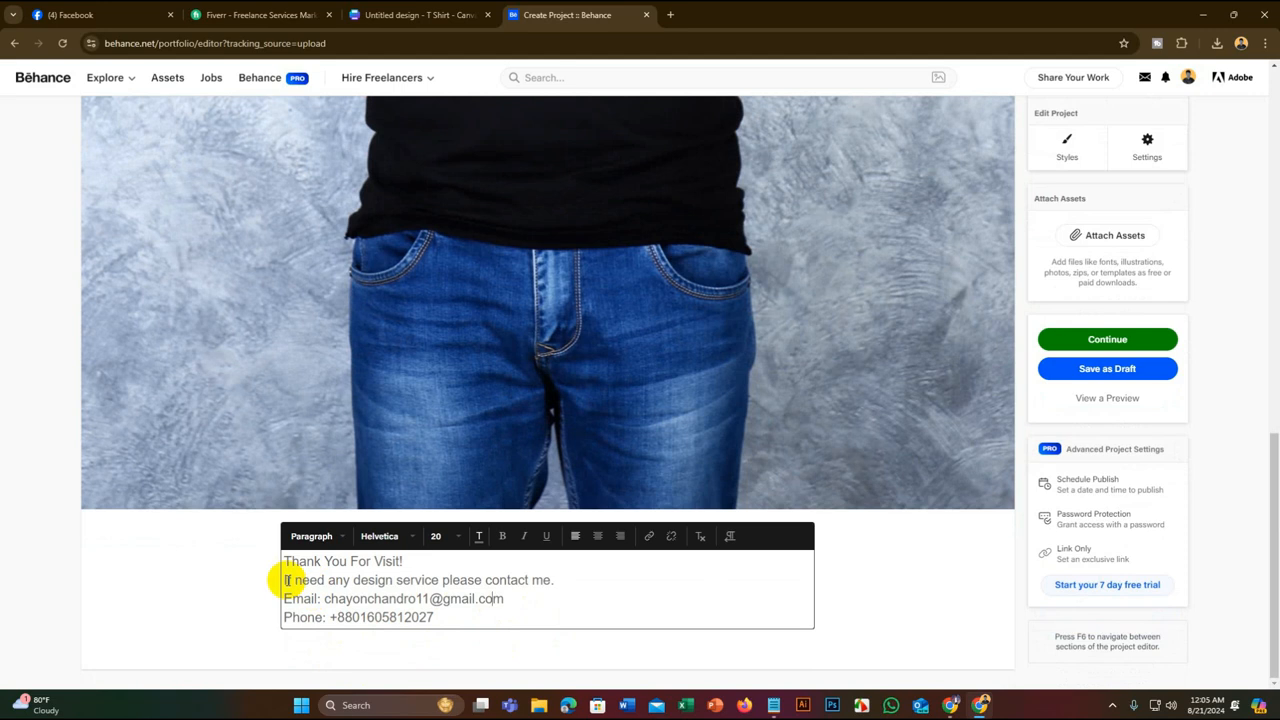
left_click(186, 571)
scroll(423, 583, "up", 3)
scroll(433, 580, "down", 3)
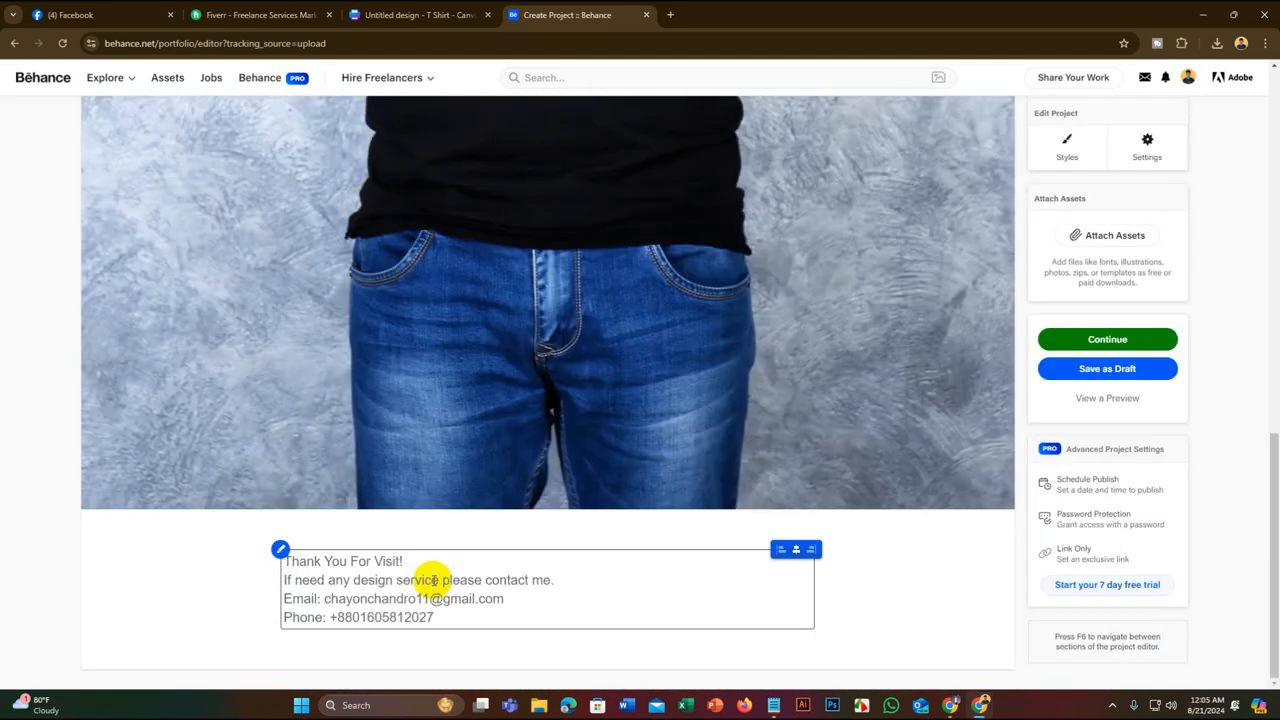
left_click(544, 602)
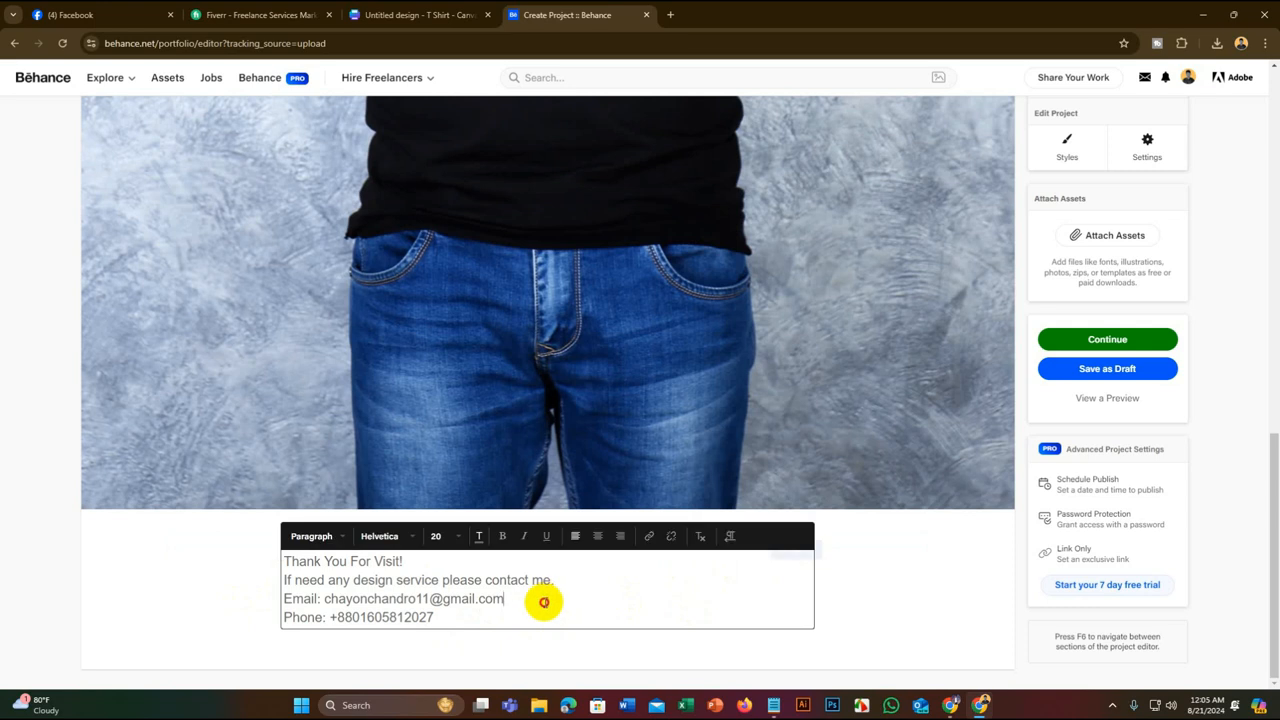
left_click_drag(544, 602, 280, 560)
left_click_drag(440, 619, 276, 560)
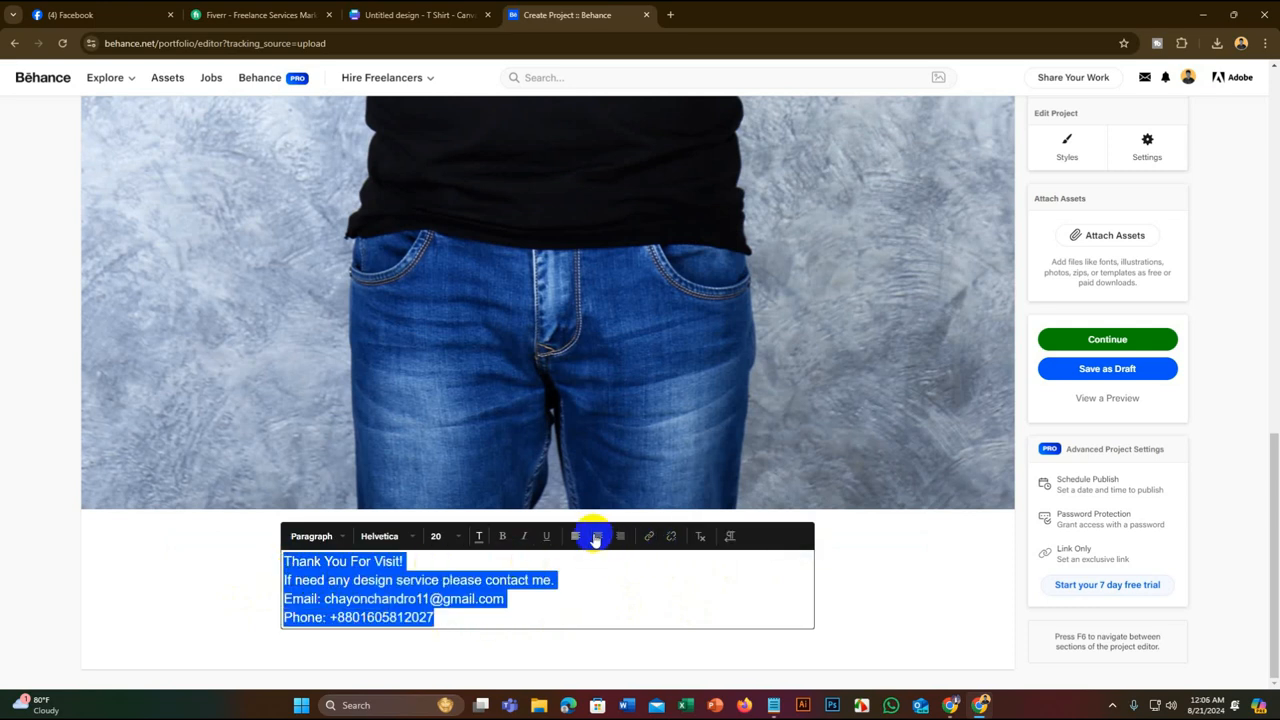
left_click(581, 592)
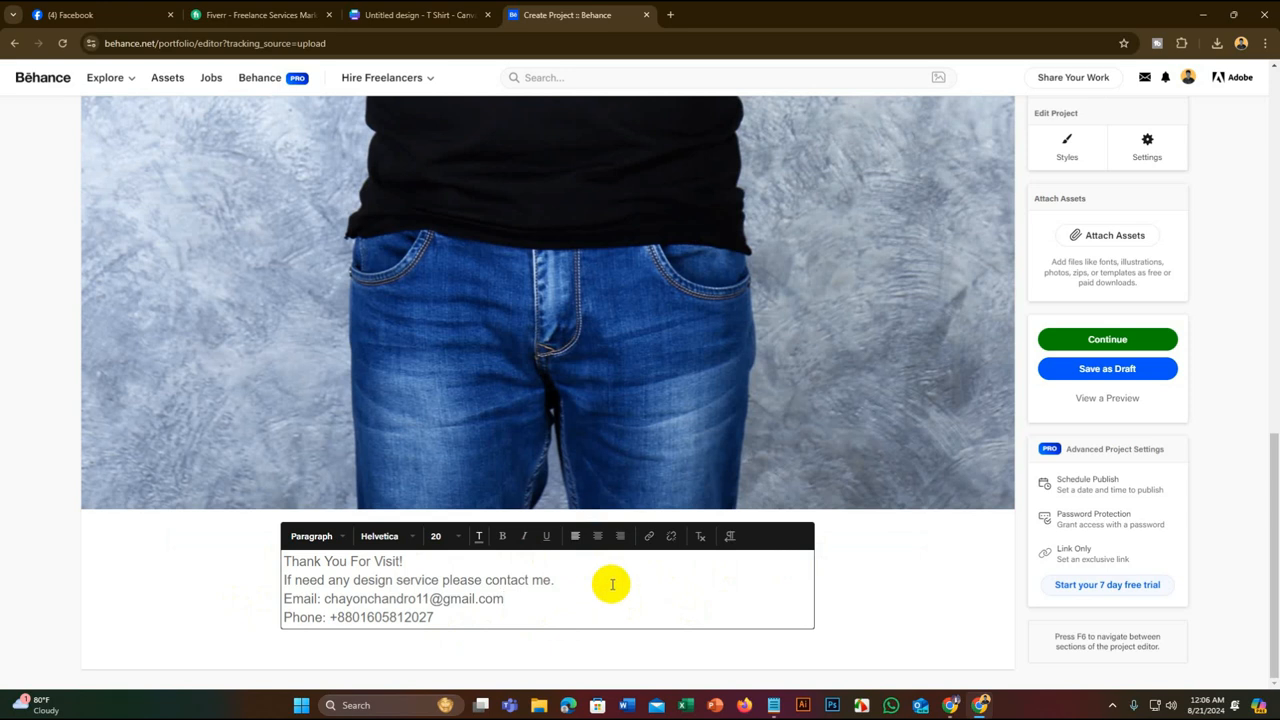
left_click_drag(434, 623, 271, 551)
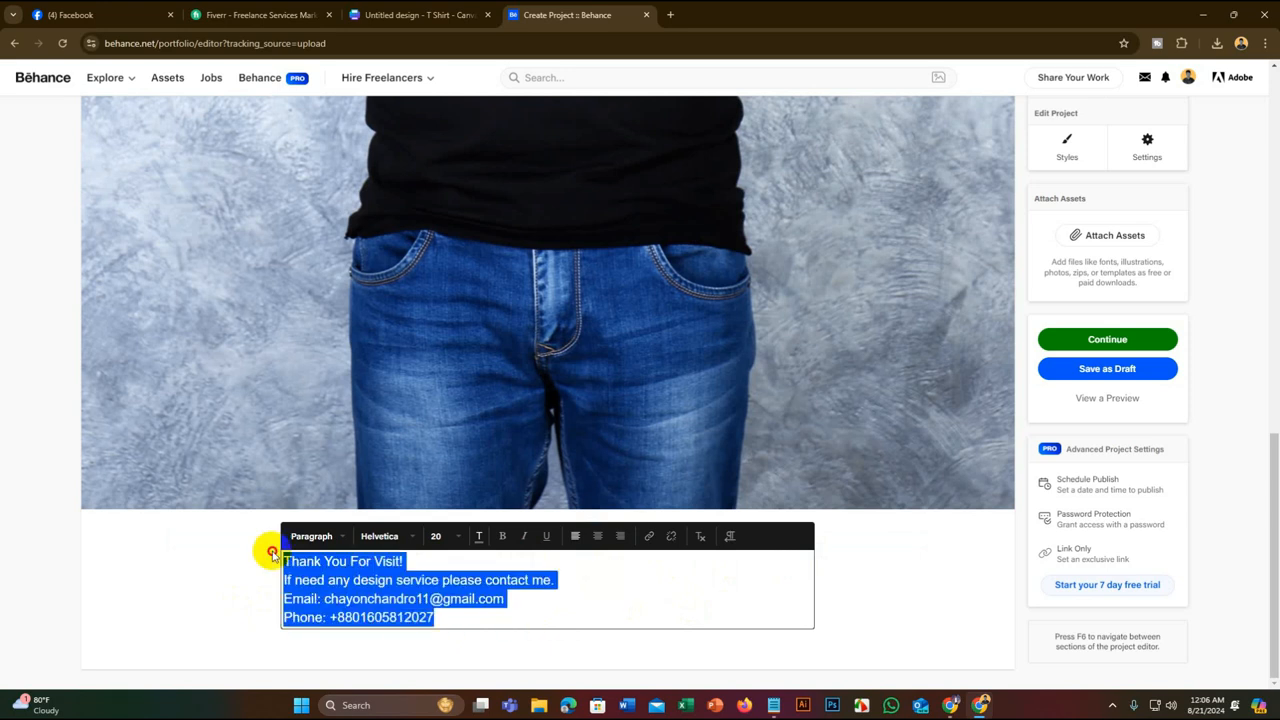
left_click(223, 537)
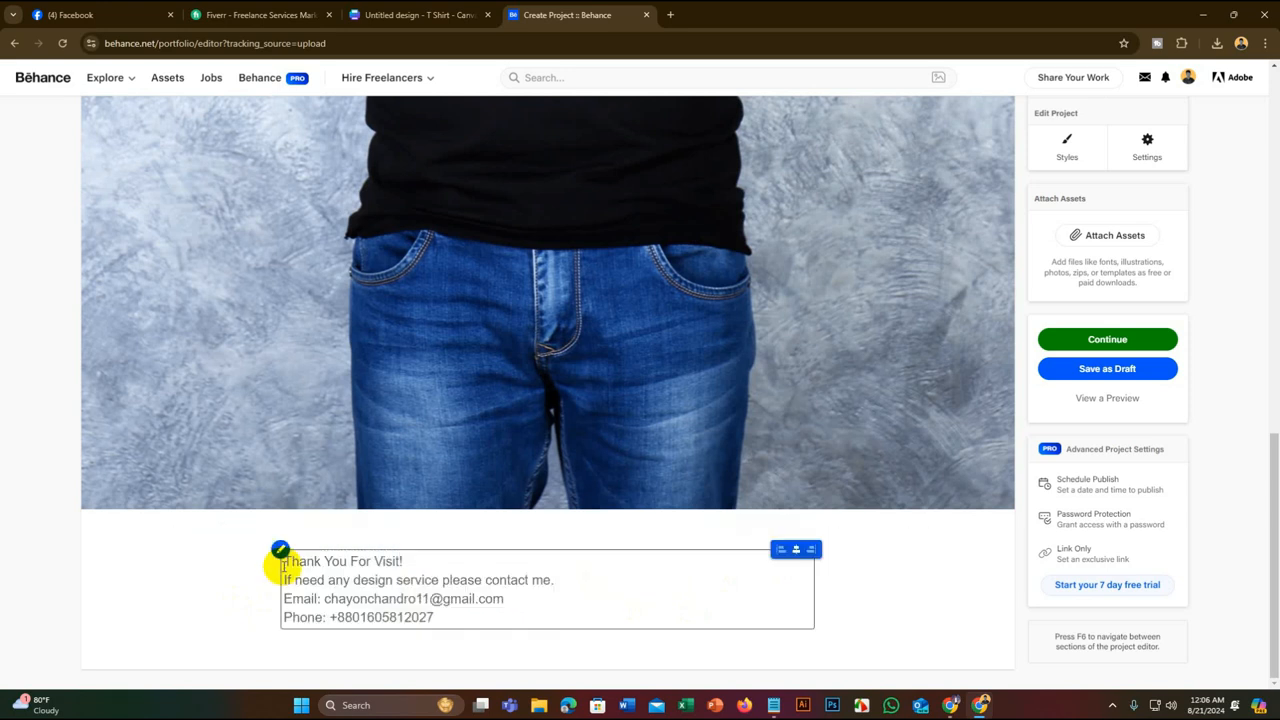
mouse_move(381, 549)
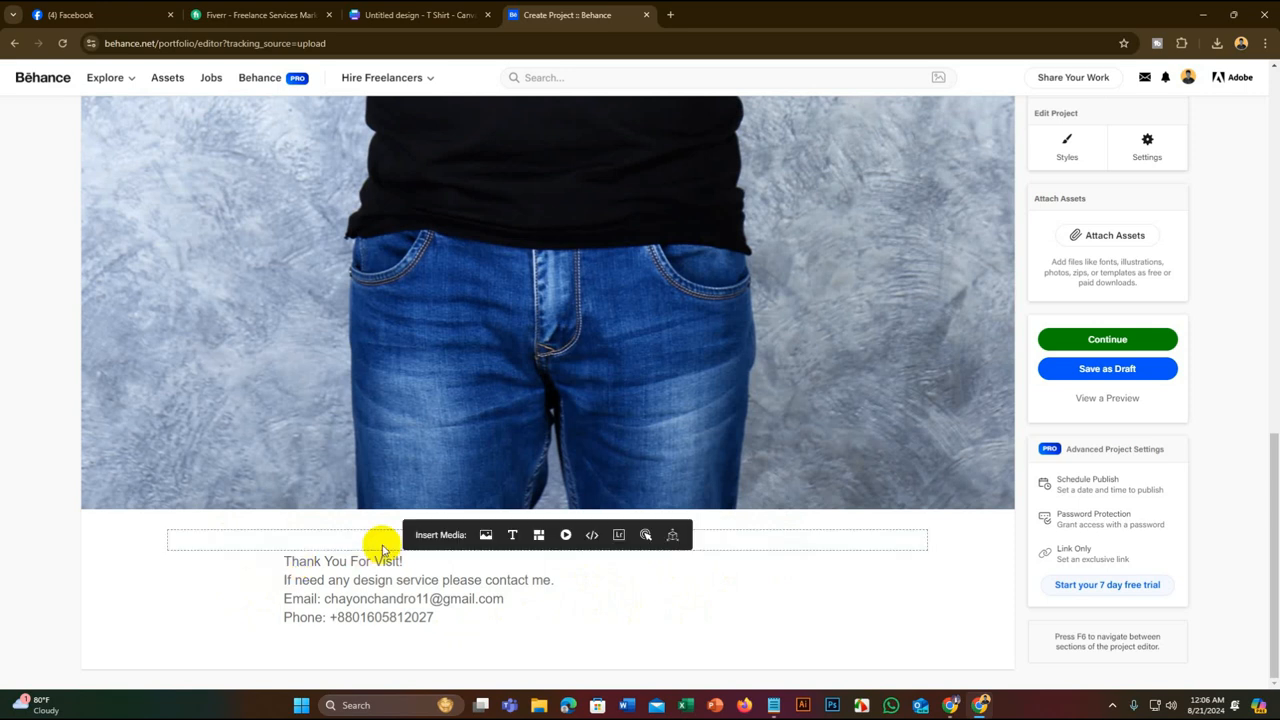
scroll(358, 541, "up", 2)
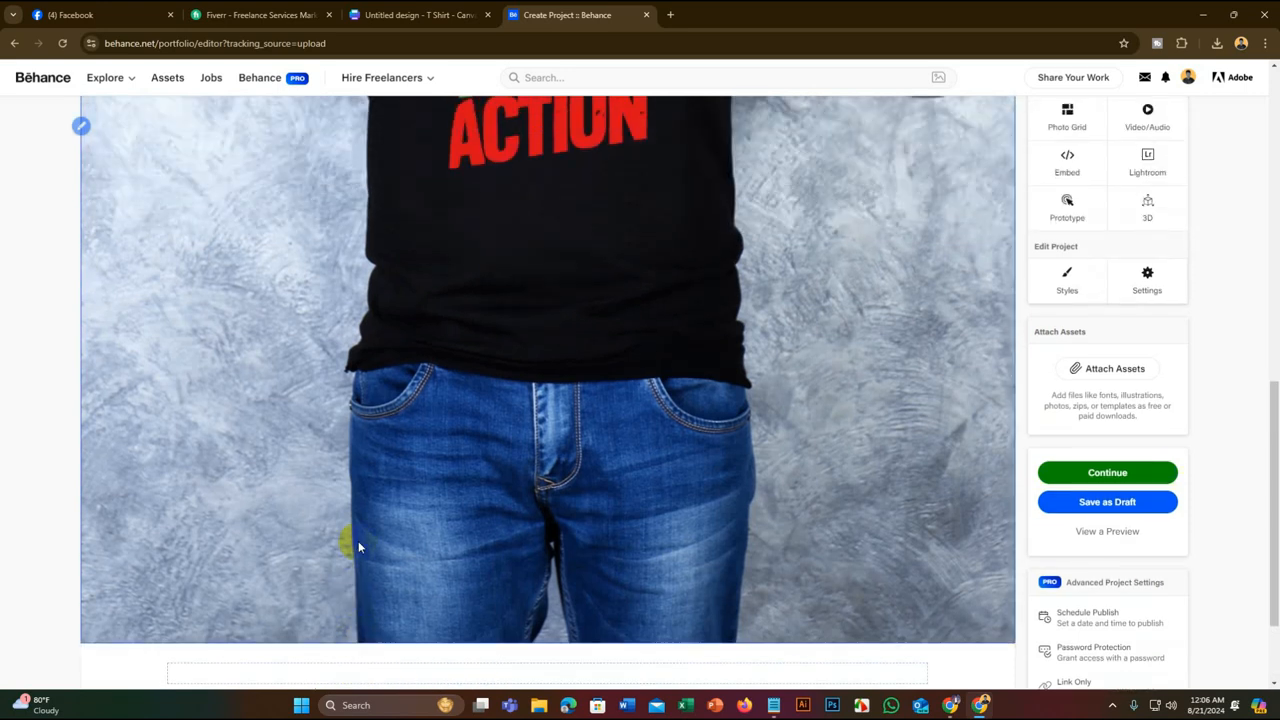
Insert an empty text block between the mockup image and the thank-you note
scroll(358, 541, "down", 1)
mouse_move(371, 600)
left_click(512, 601)
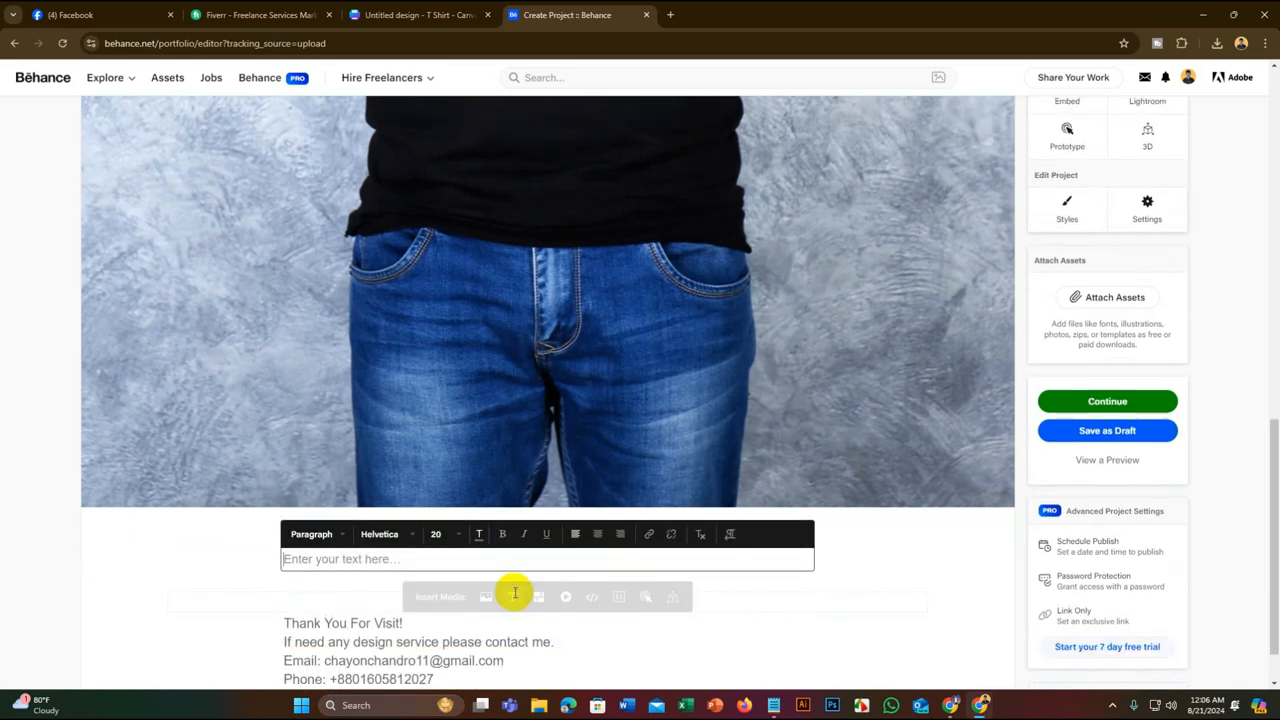
Review the page from the LESS TALK MORE ACTION slogan on the mockup image to the closing thank-you note
scroll(530, 500, "up", 3)
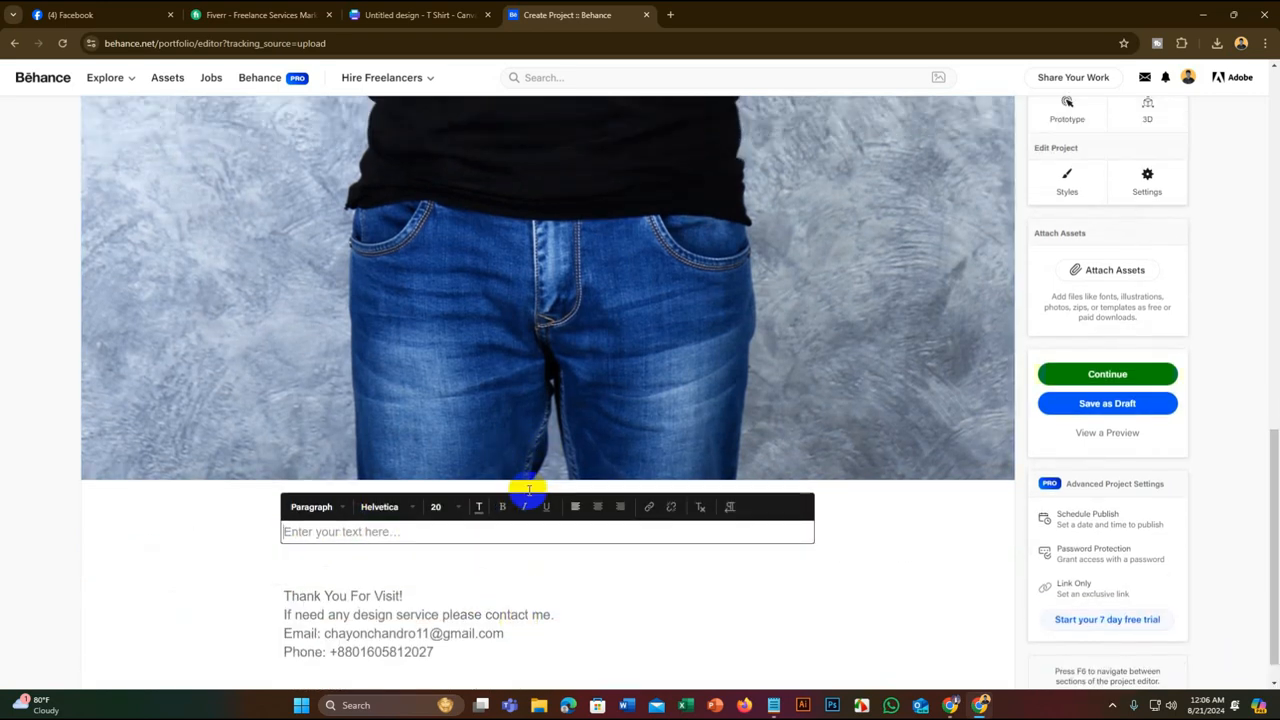
scroll(527, 489, "up", 3)
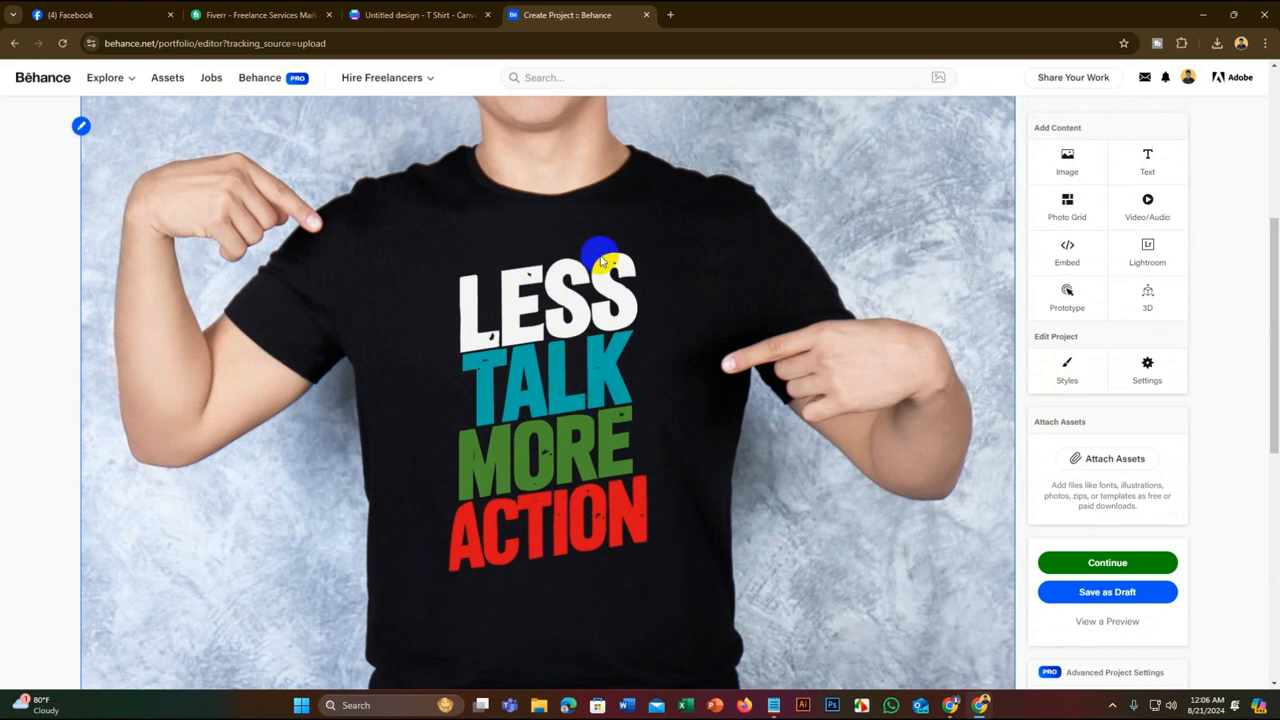
scroll(601, 261, "down", 5)
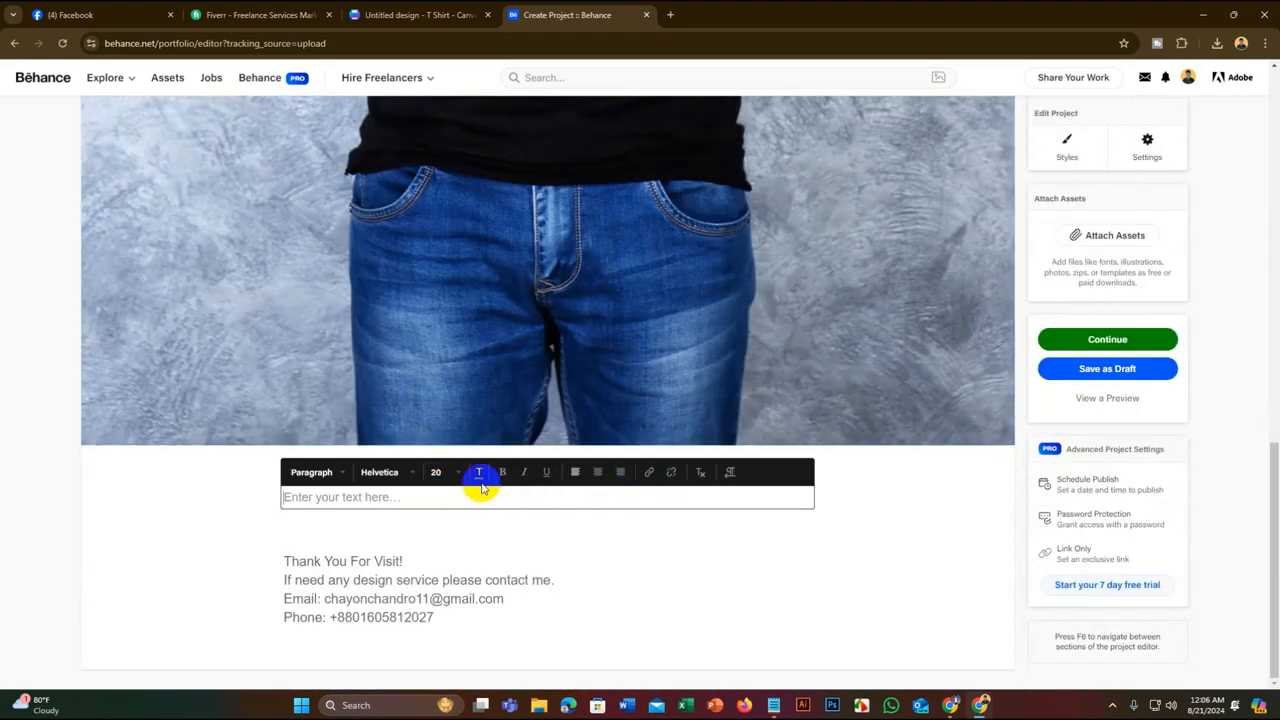
scroll(590, 366, "up", 3)
scroll(589, 362, "up", 4)
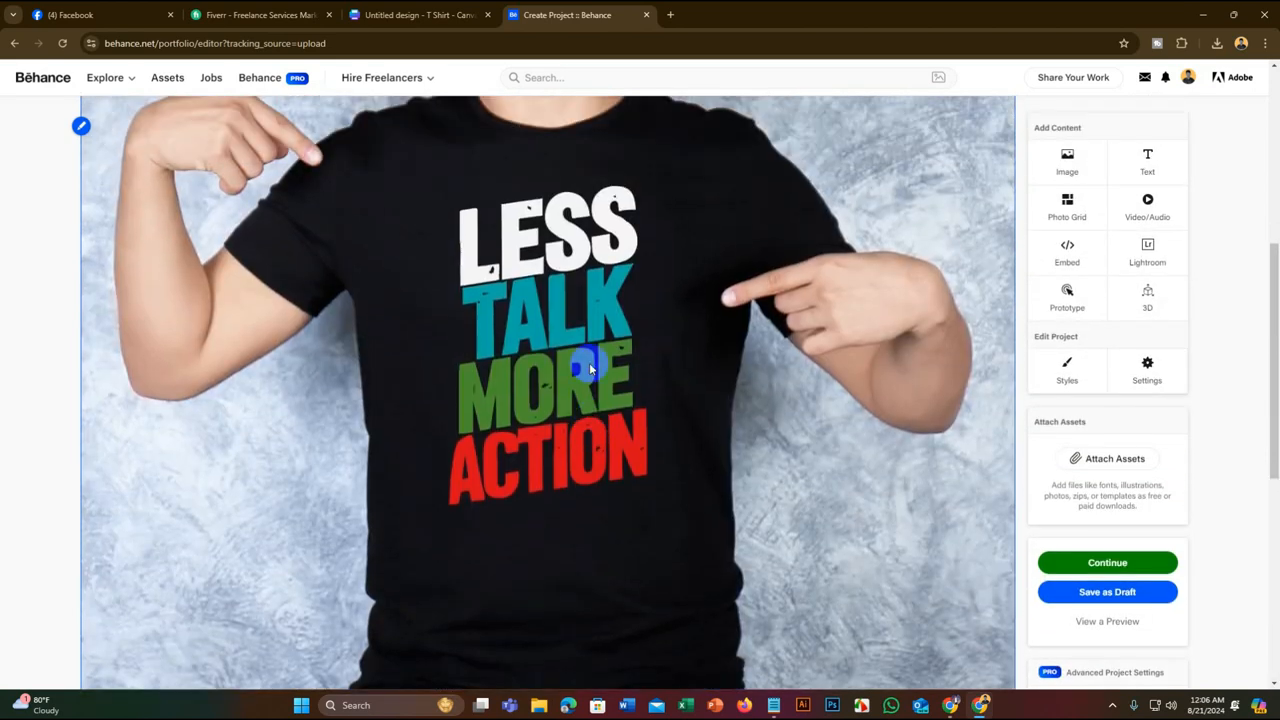
scroll(589, 362, "down", 5)
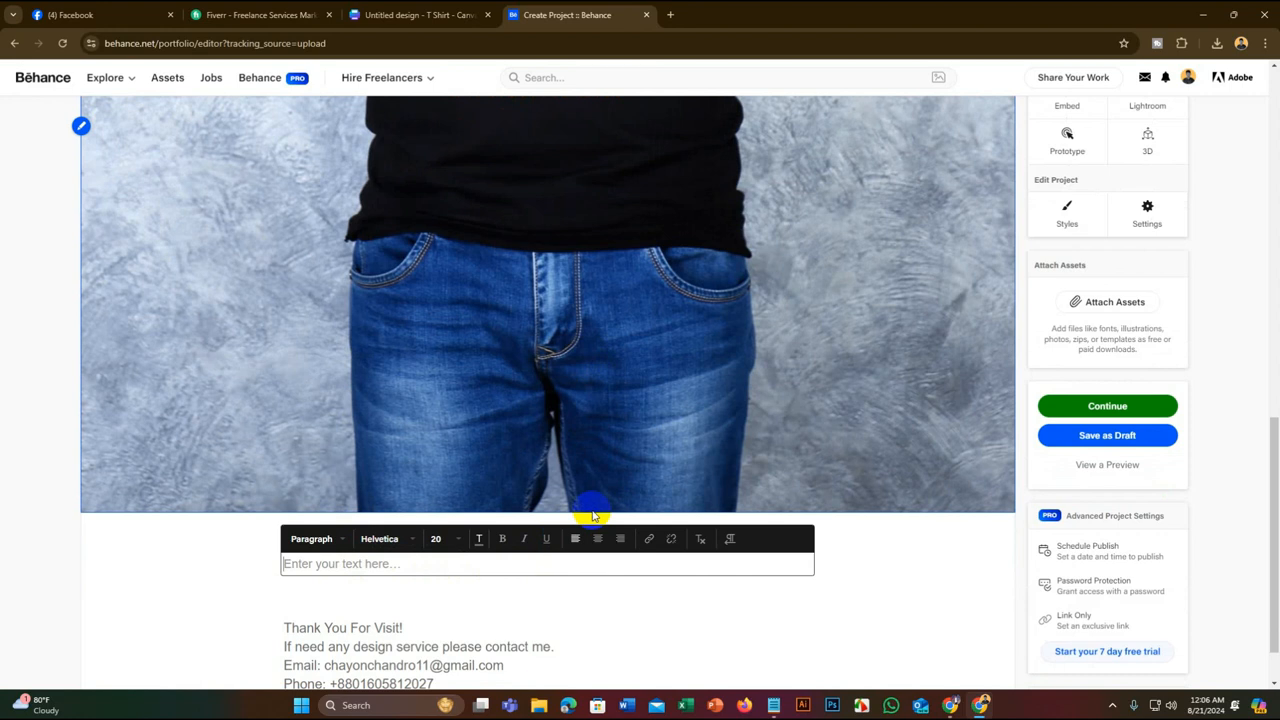
scroll(592, 515, "up", 2)
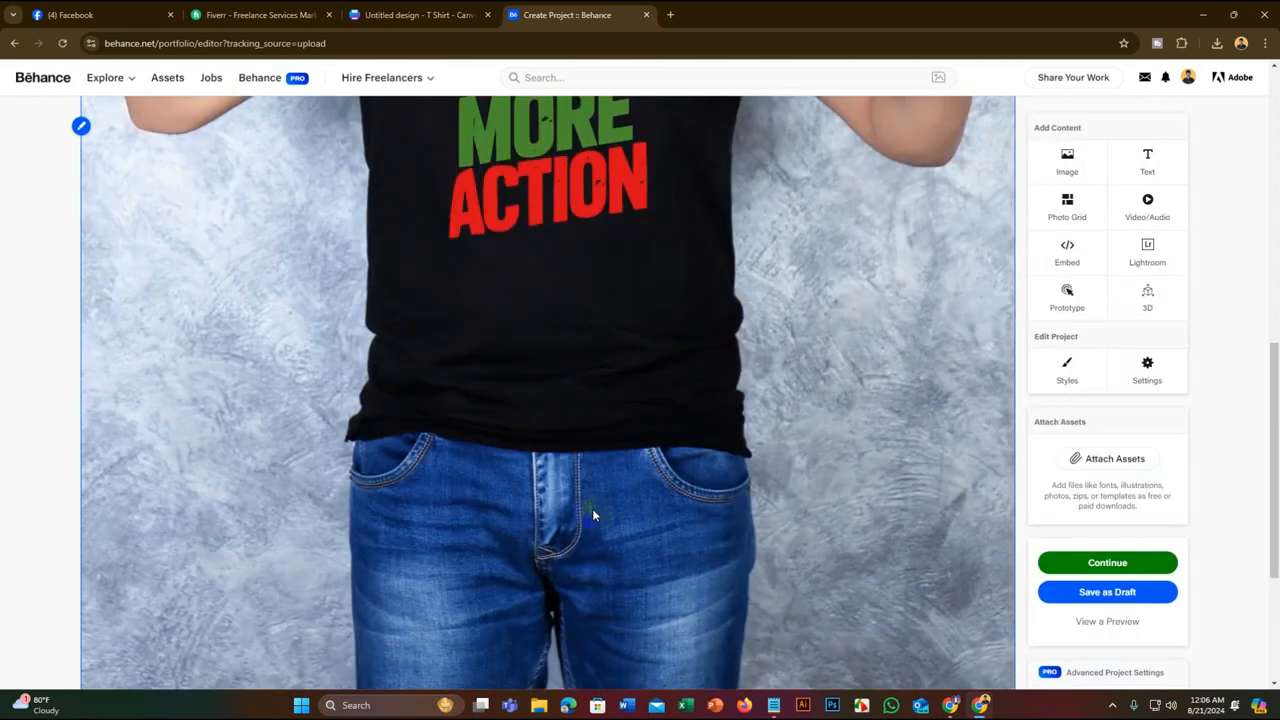
scroll(592, 508, "down", 4)
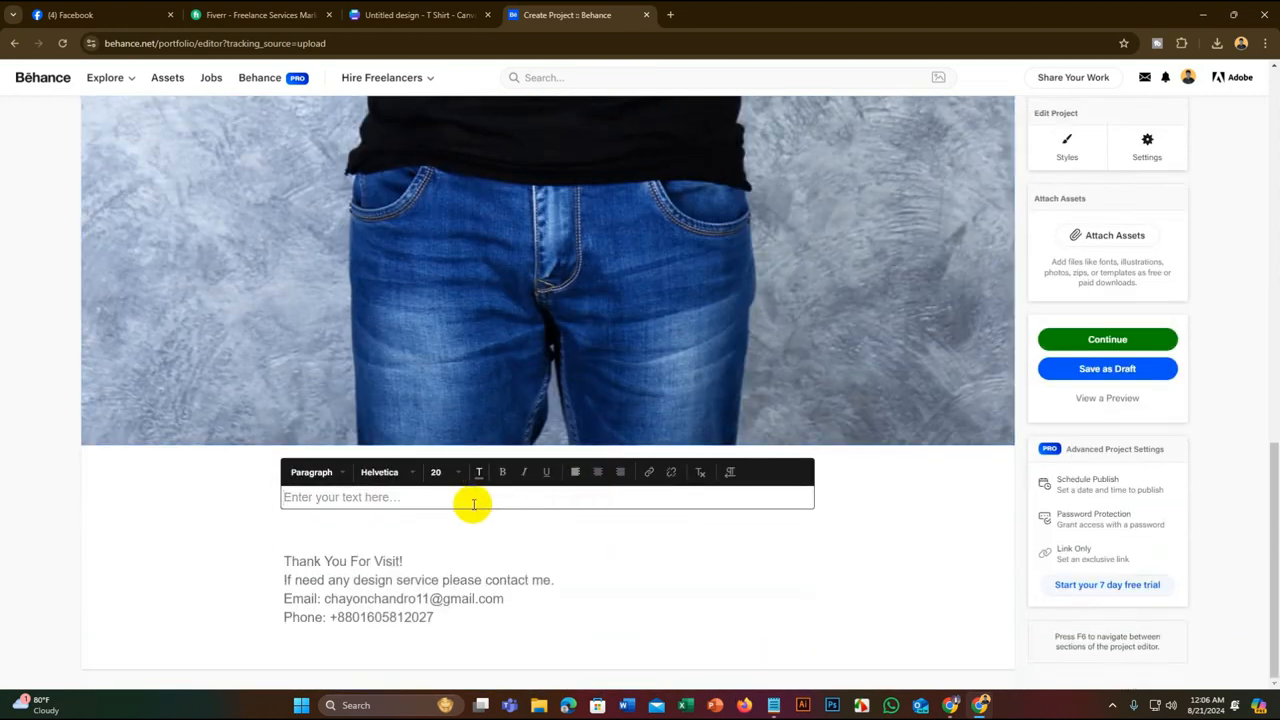
scroll(470, 505, "up", 6)
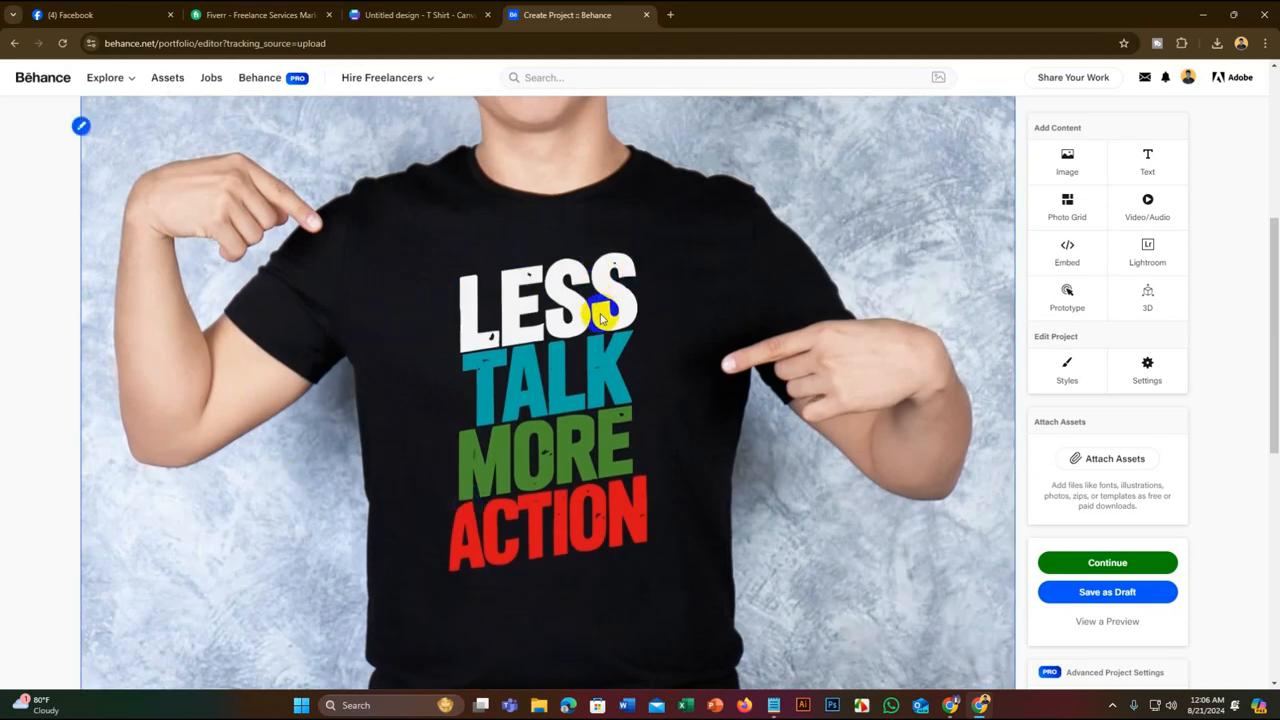
scroll(620, 403, "down", 1)
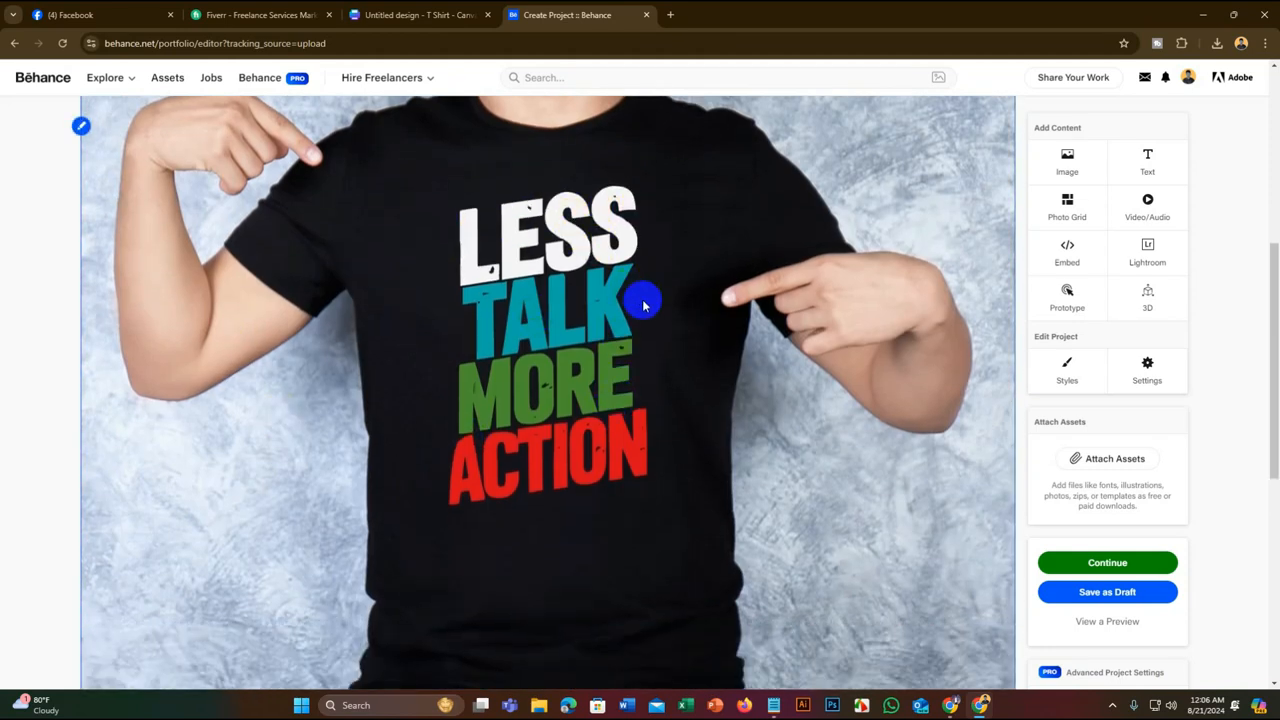
scroll(517, 380, "down", 5)
Dismiss the empty text block above the thank-you note and check the page from the heading to the note
left_click(485, 564)
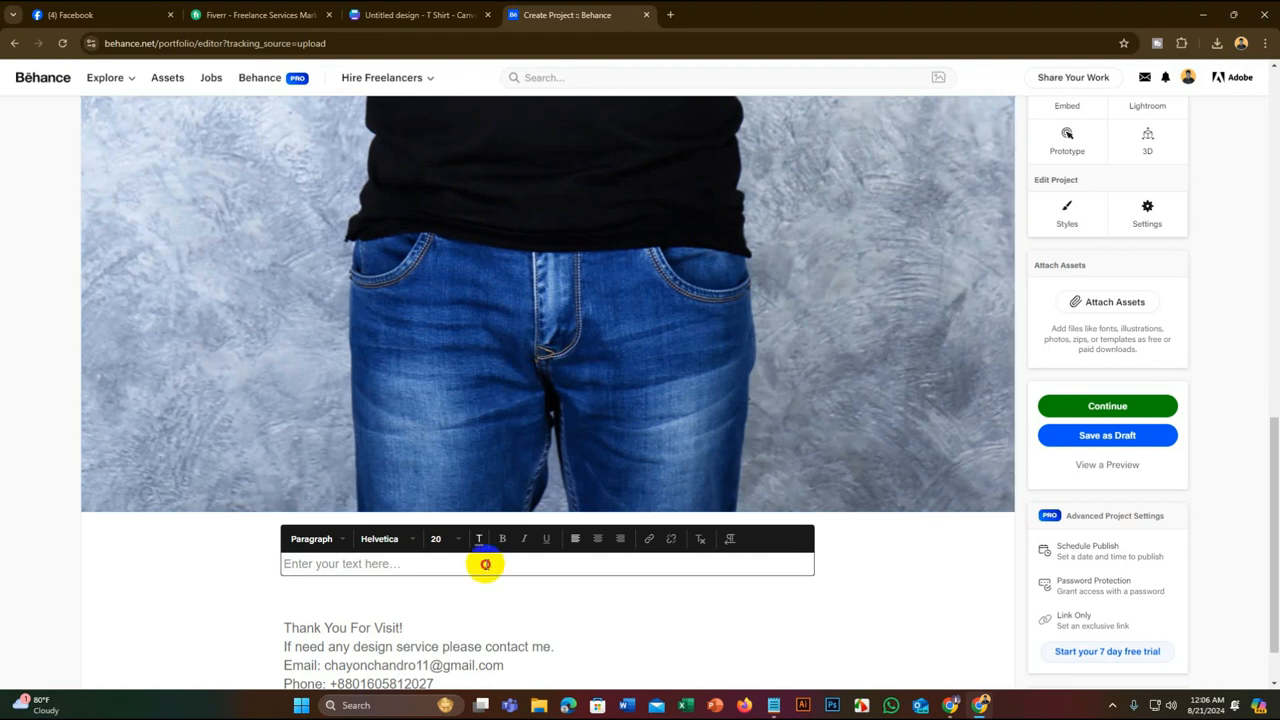
left_click(207, 557)
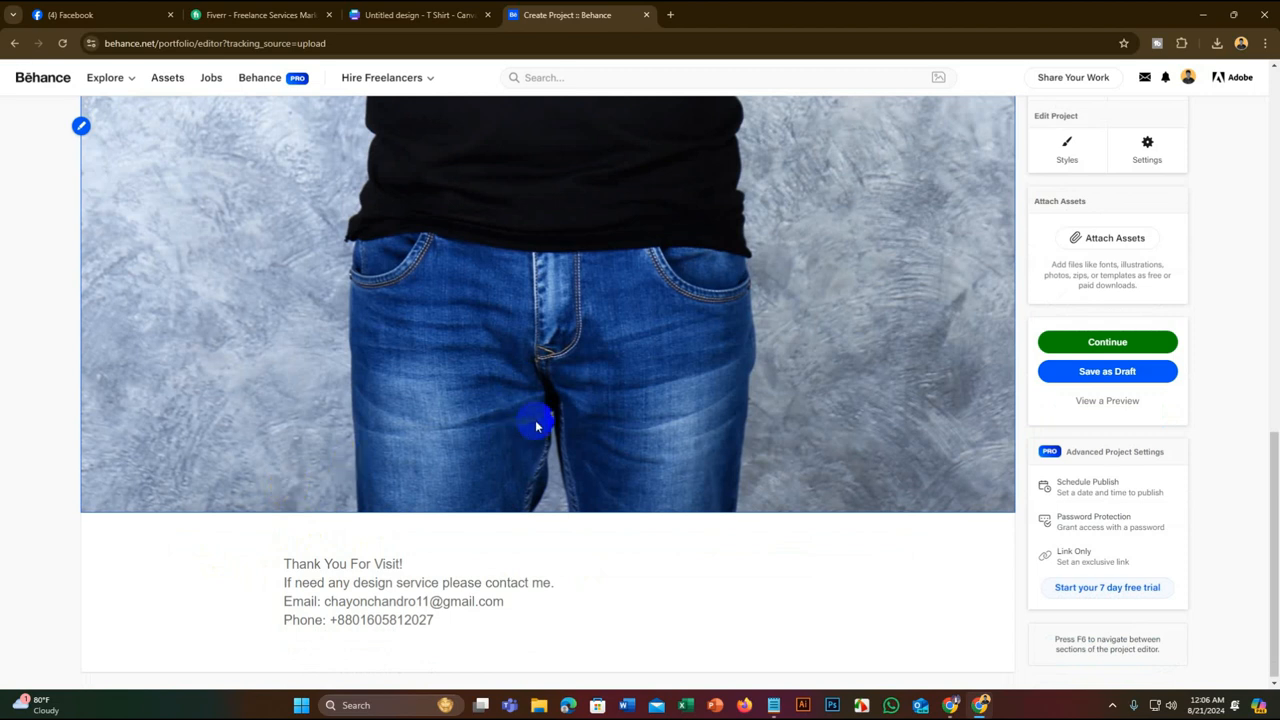
scroll(494, 508, "up", 5)
scroll(495, 504, "up", 3)
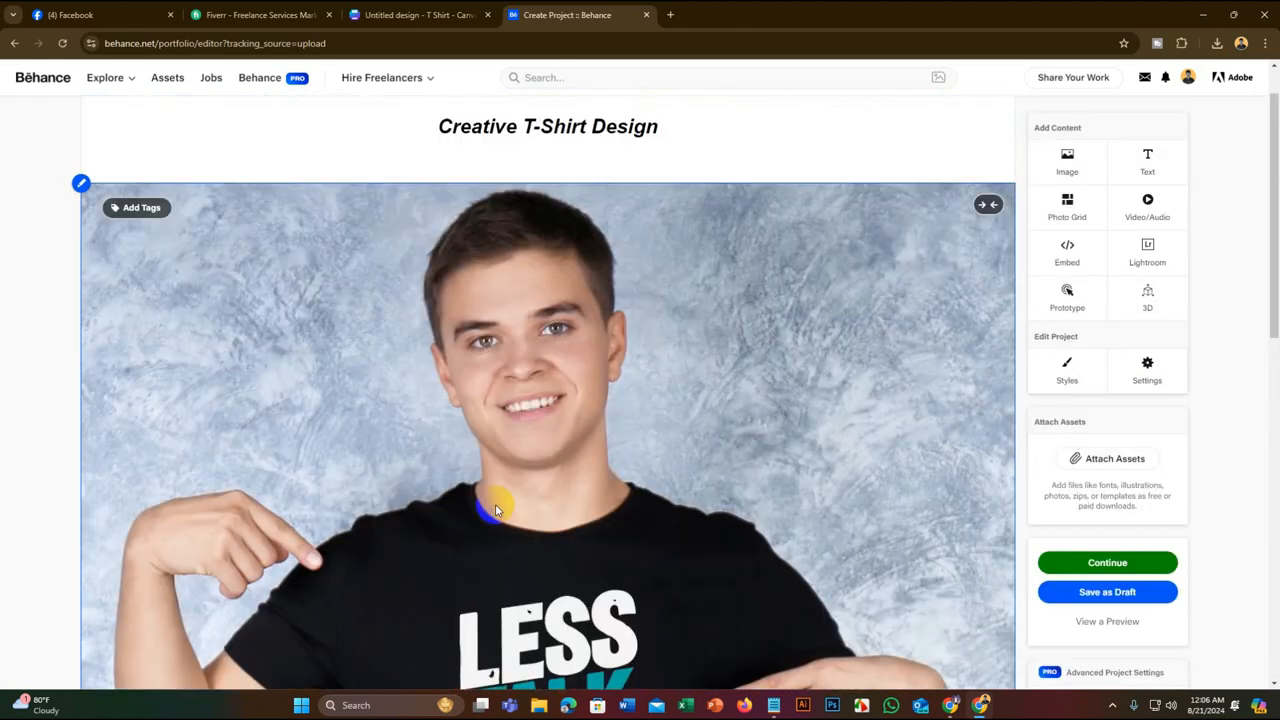
scroll(748, 588, "down", 5)
scroll(748, 588, "down", 5)
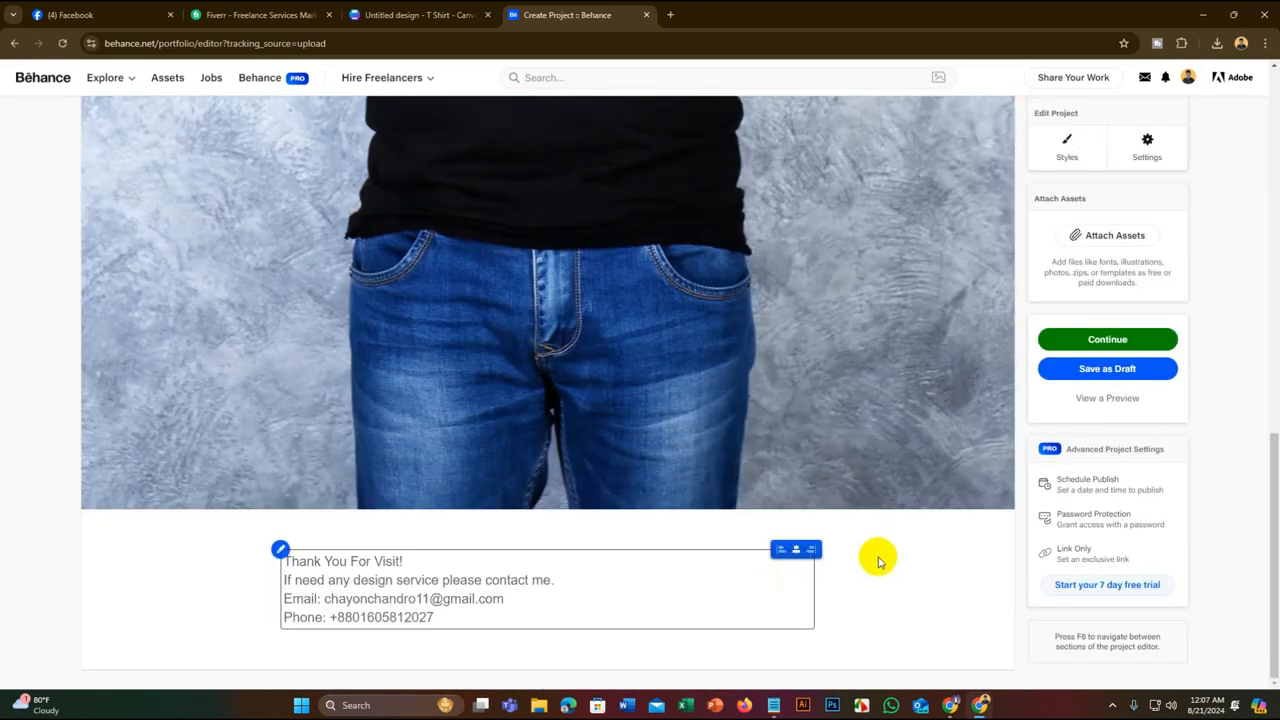
Continue to the project's publishing details and title the project Creative Typography T-Shirt Design
left_click(1125, 341)
left_click(643, 190)
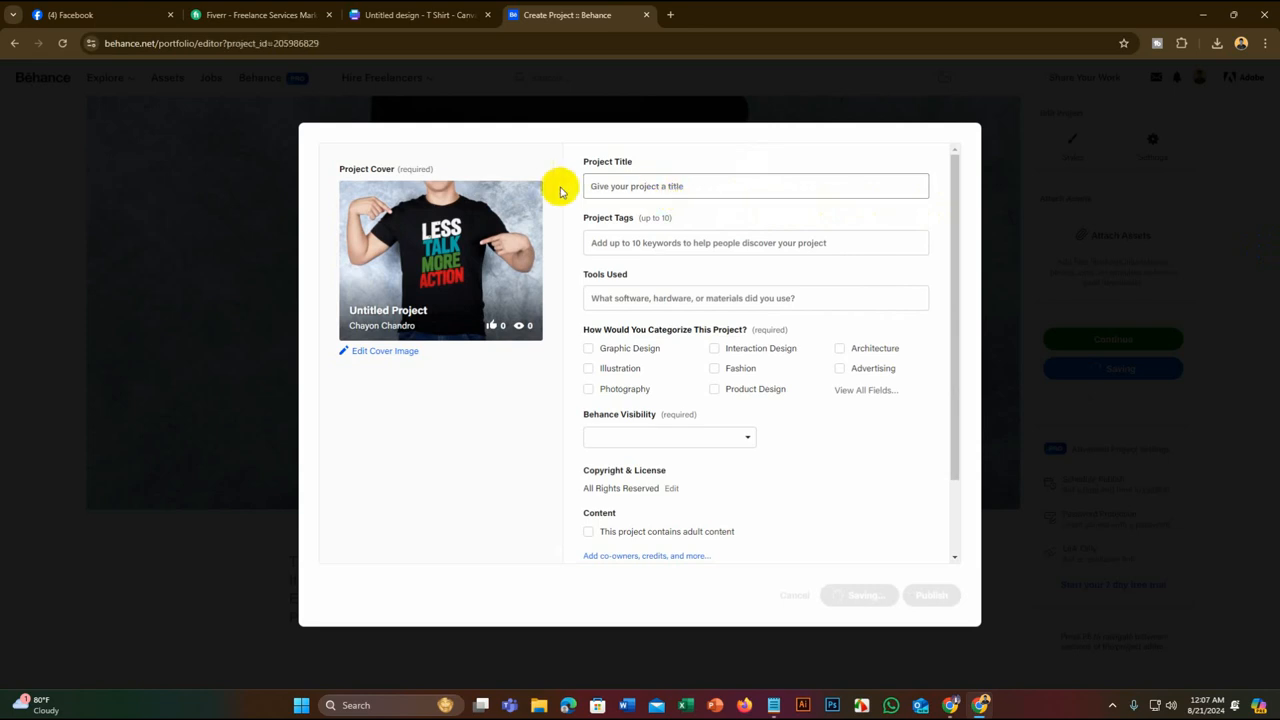
left_click(641, 185)
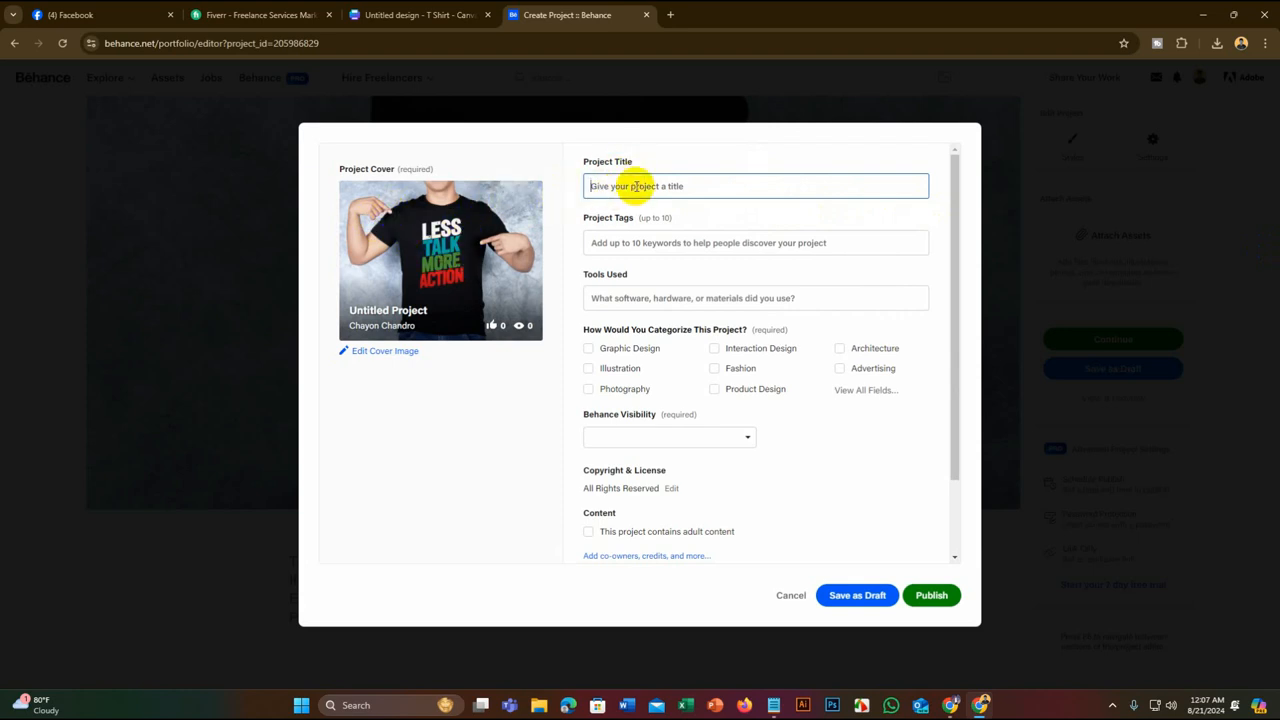
type("C")
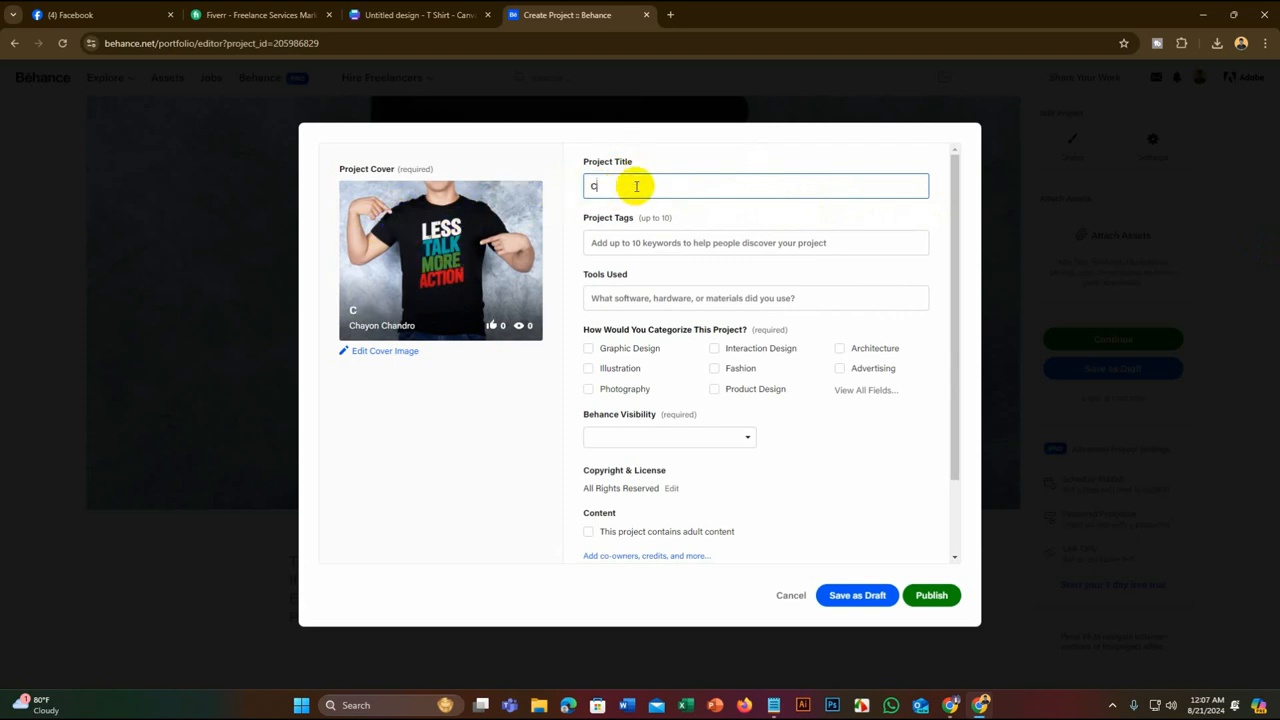
type("reative Typography T-Sh")
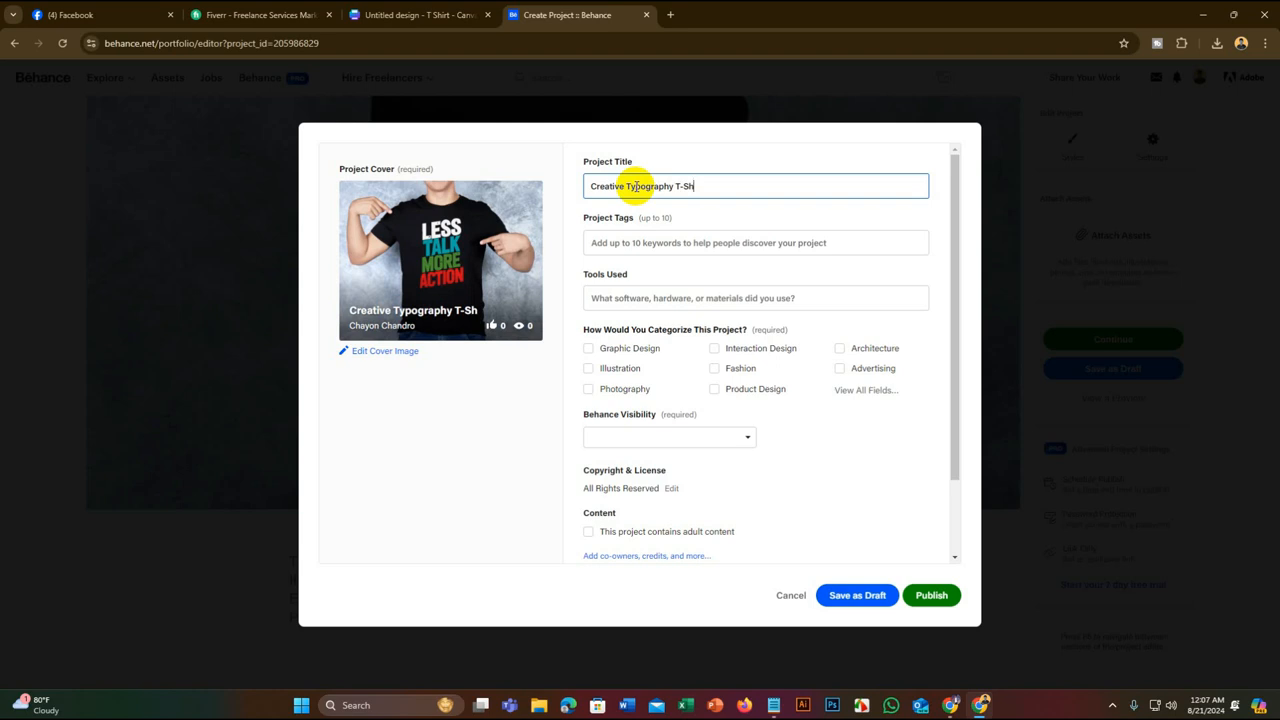
type("irt bDesign")
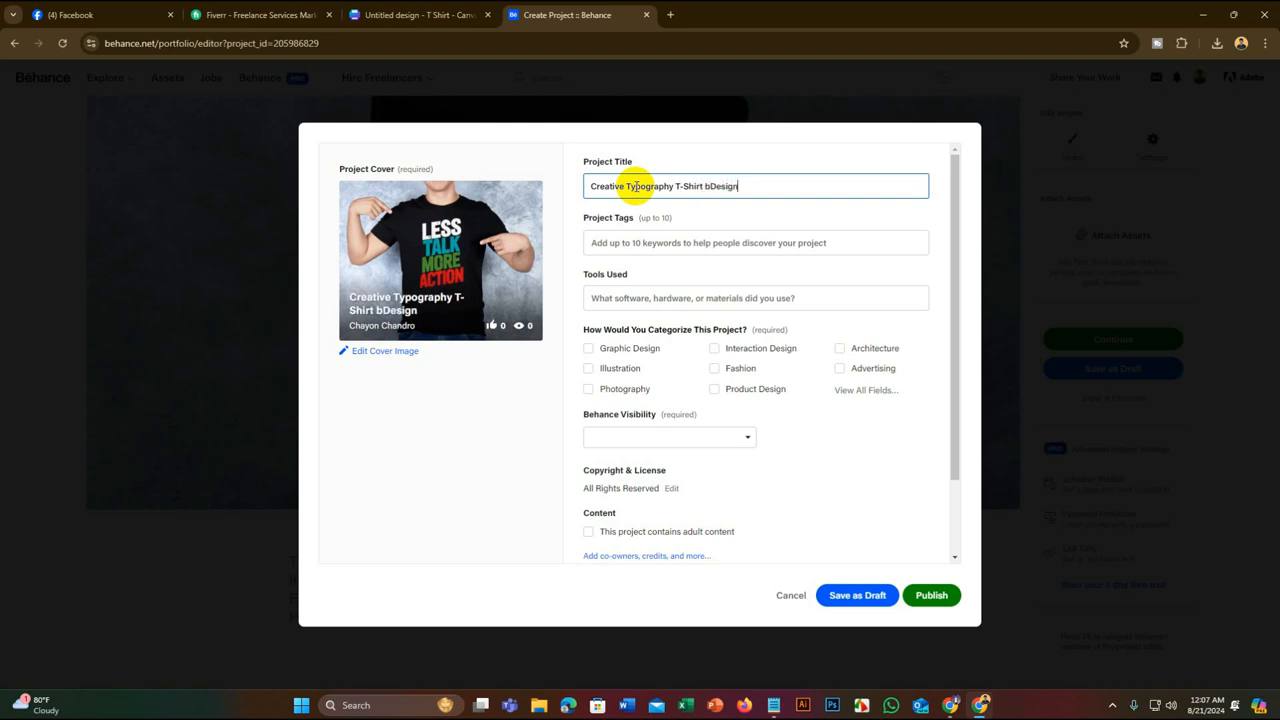
left_click(707, 186)
key("BackSpace")
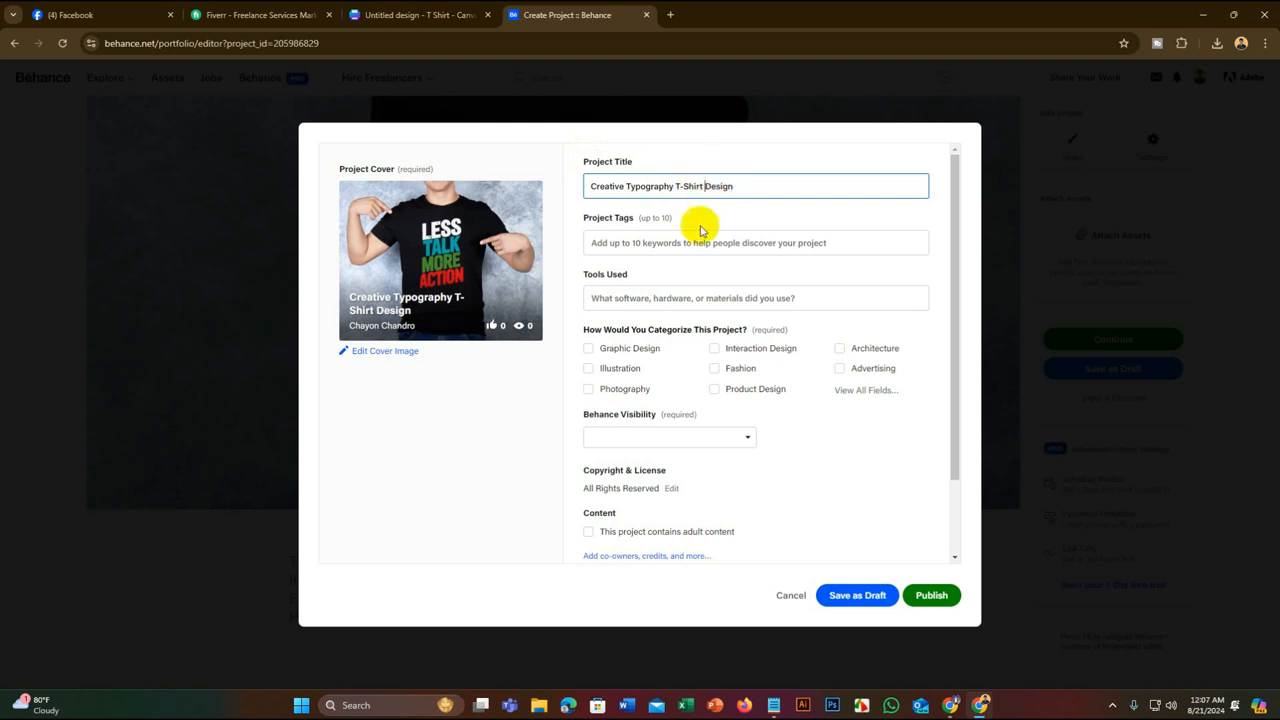
Add the project tags t-shirt, graphic designer, branding, adobe illustrator, typography and illustration
left_click(698, 242)
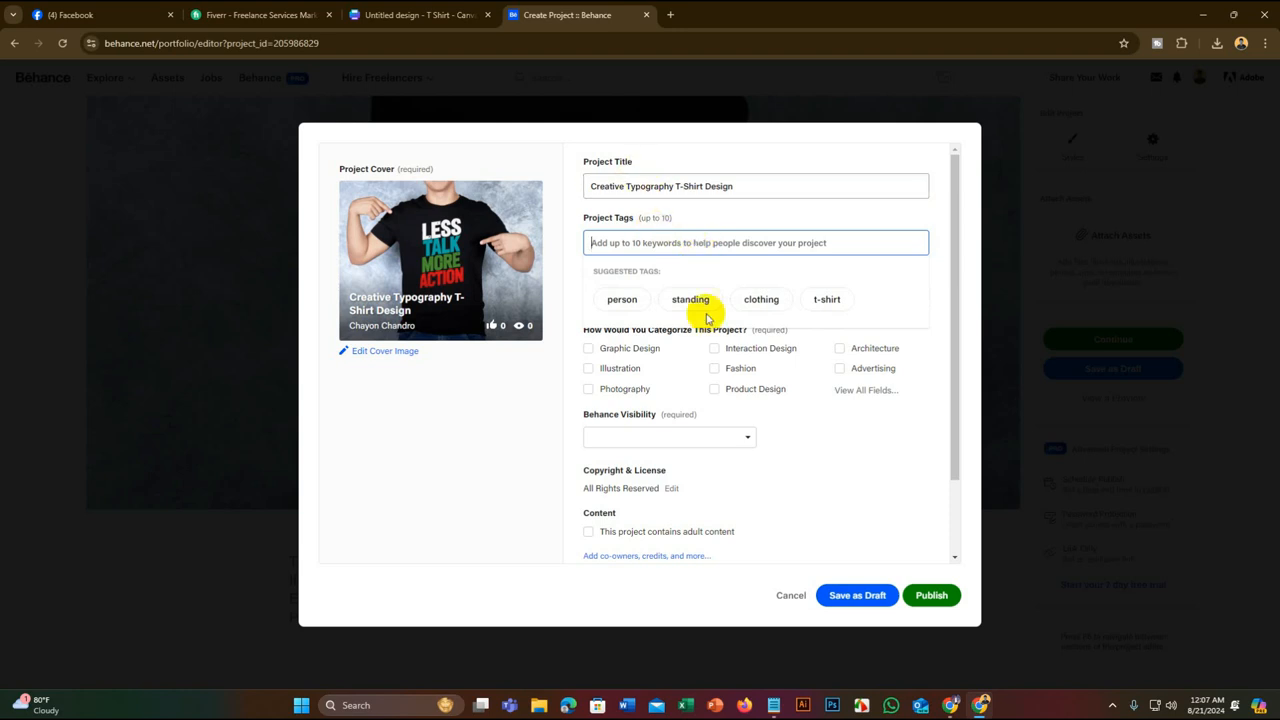
left_click(826, 299)
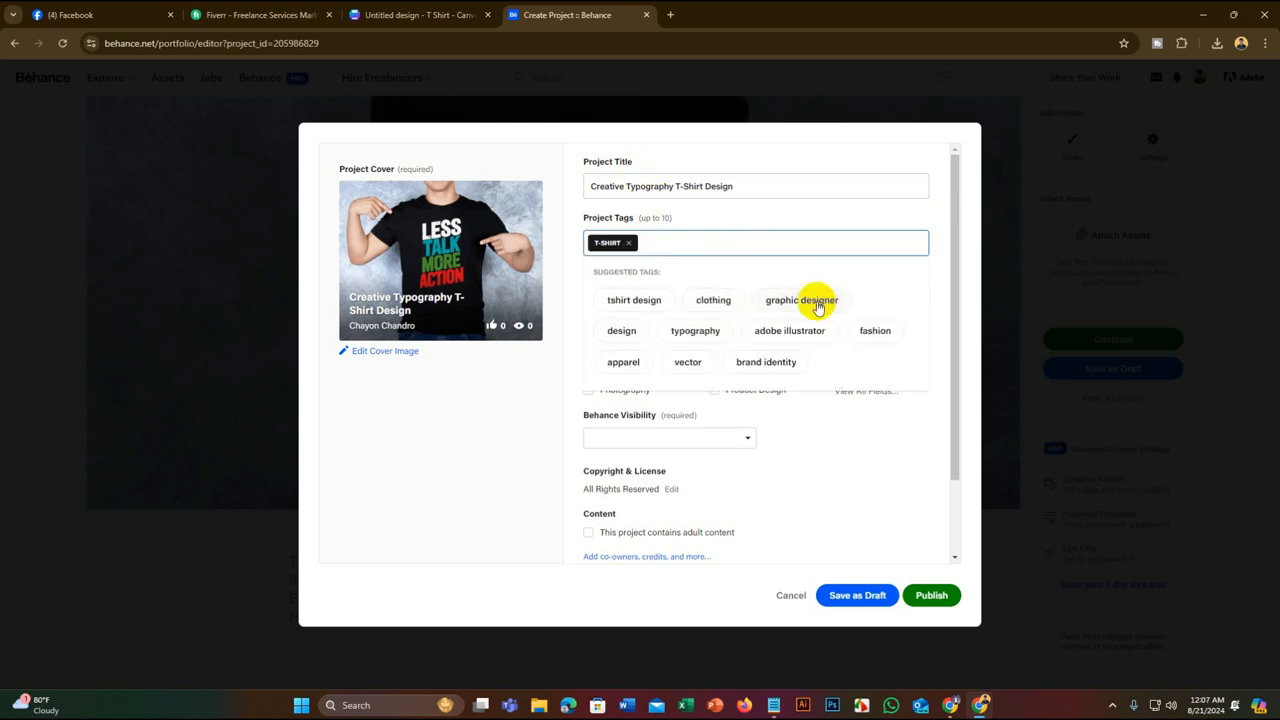
left_click(792, 305)
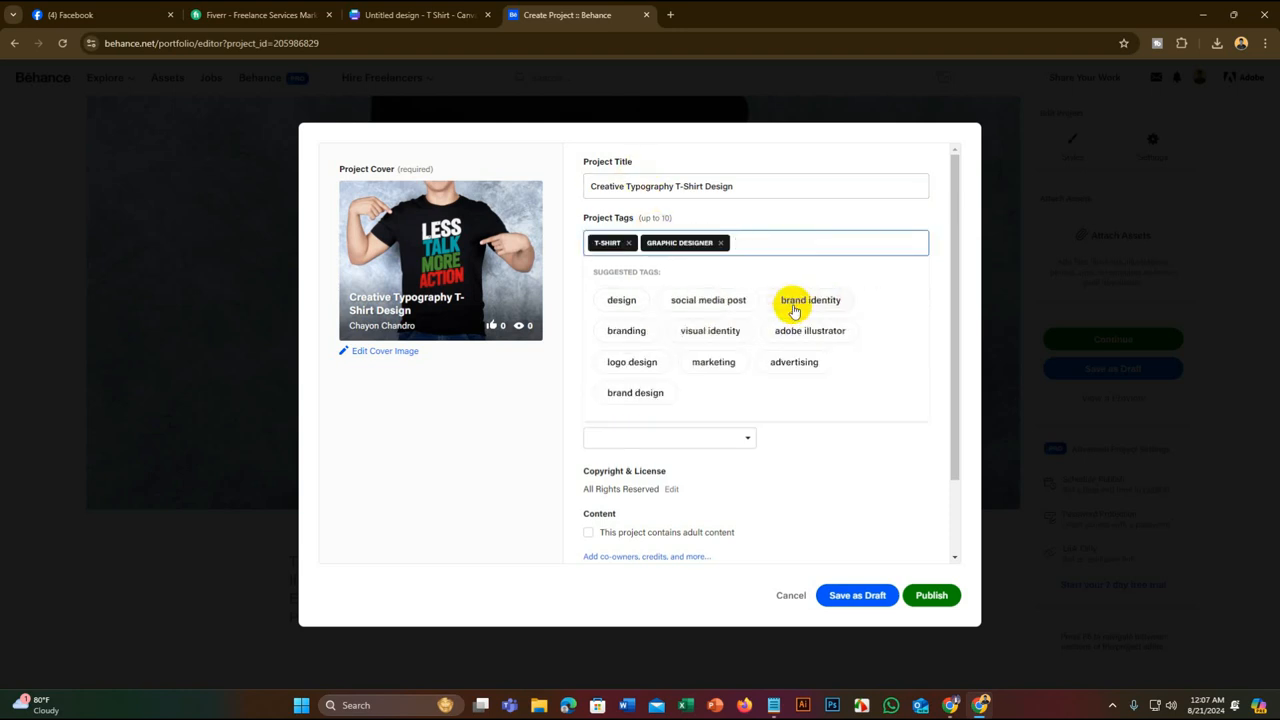
left_click(610, 330)
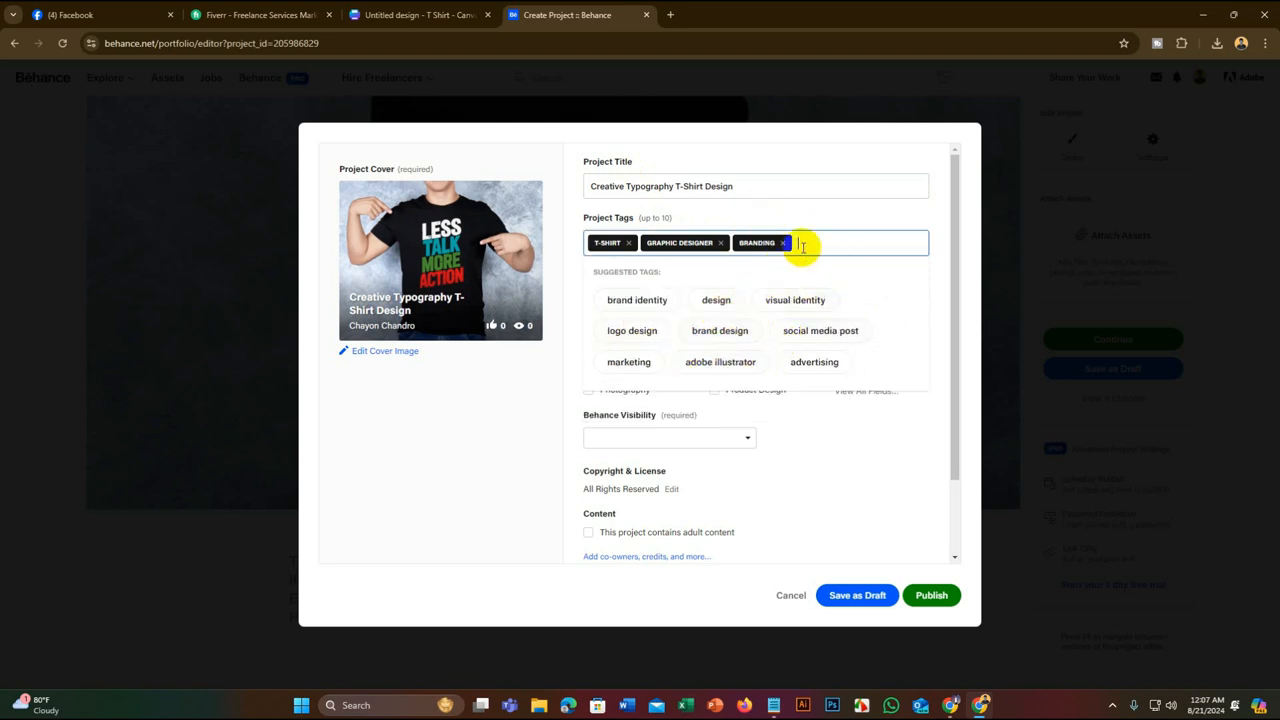
left_click(722, 360)
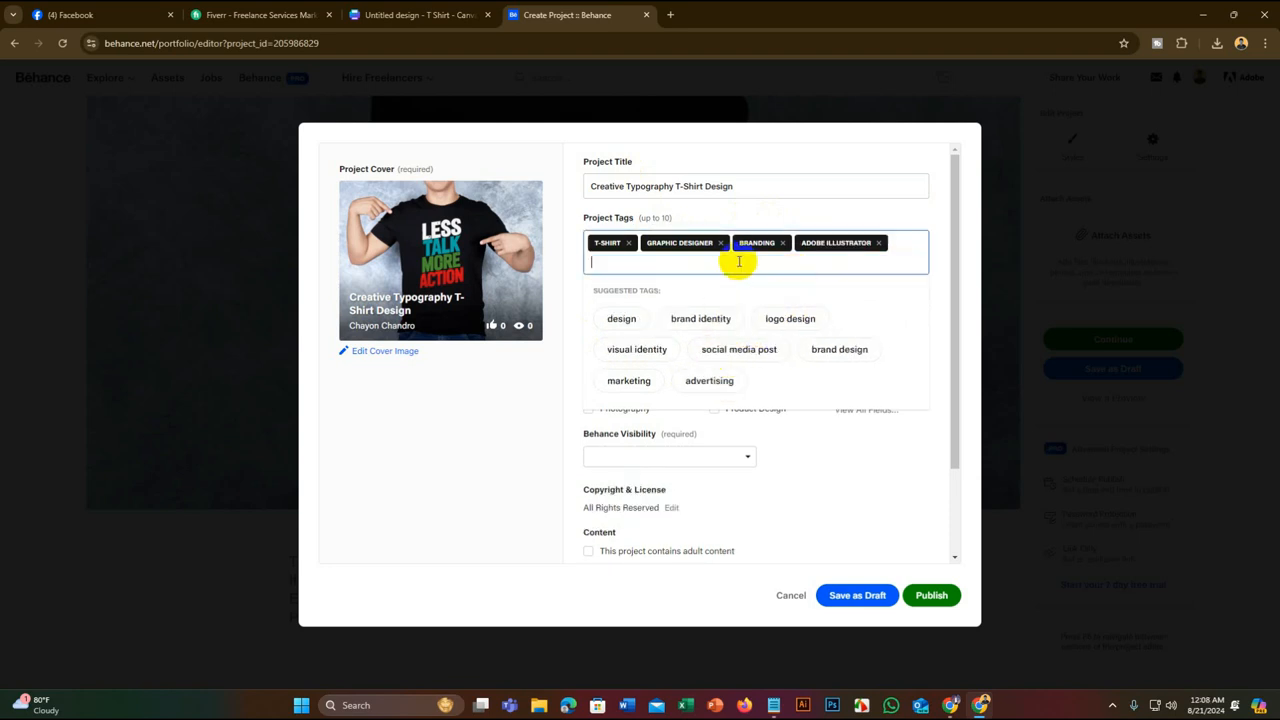
type("typo")
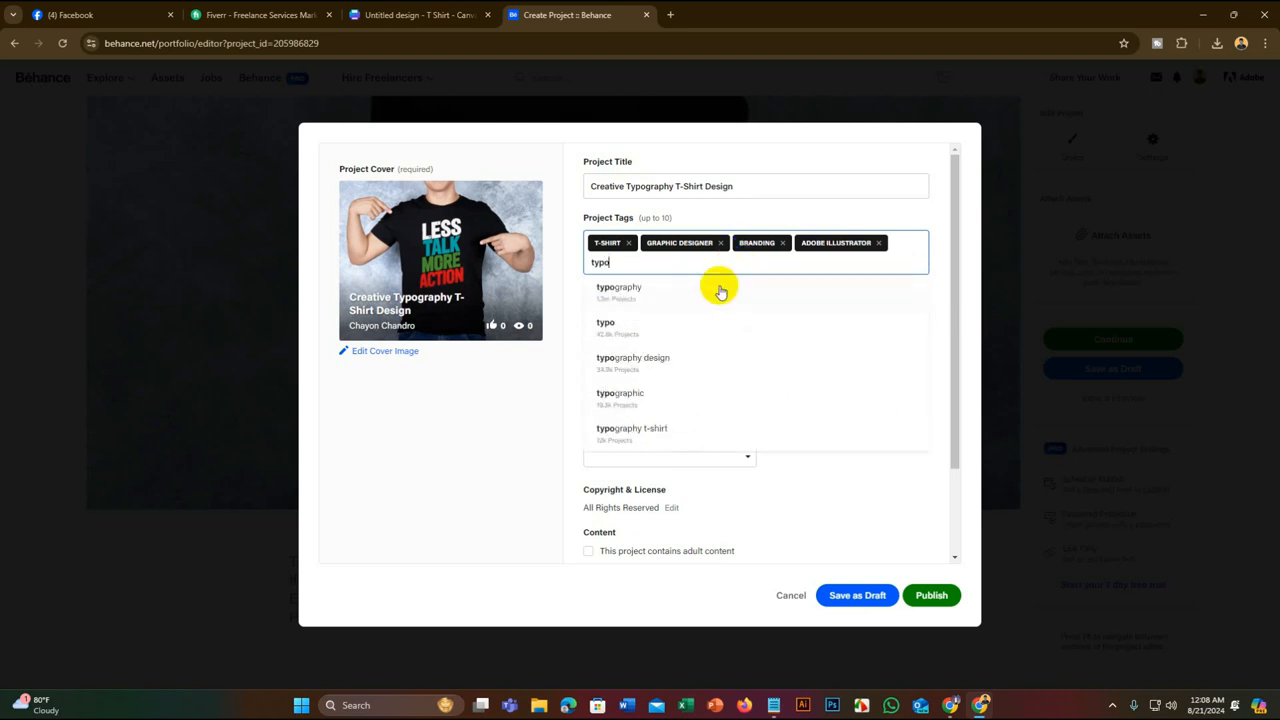
left_click(713, 289)
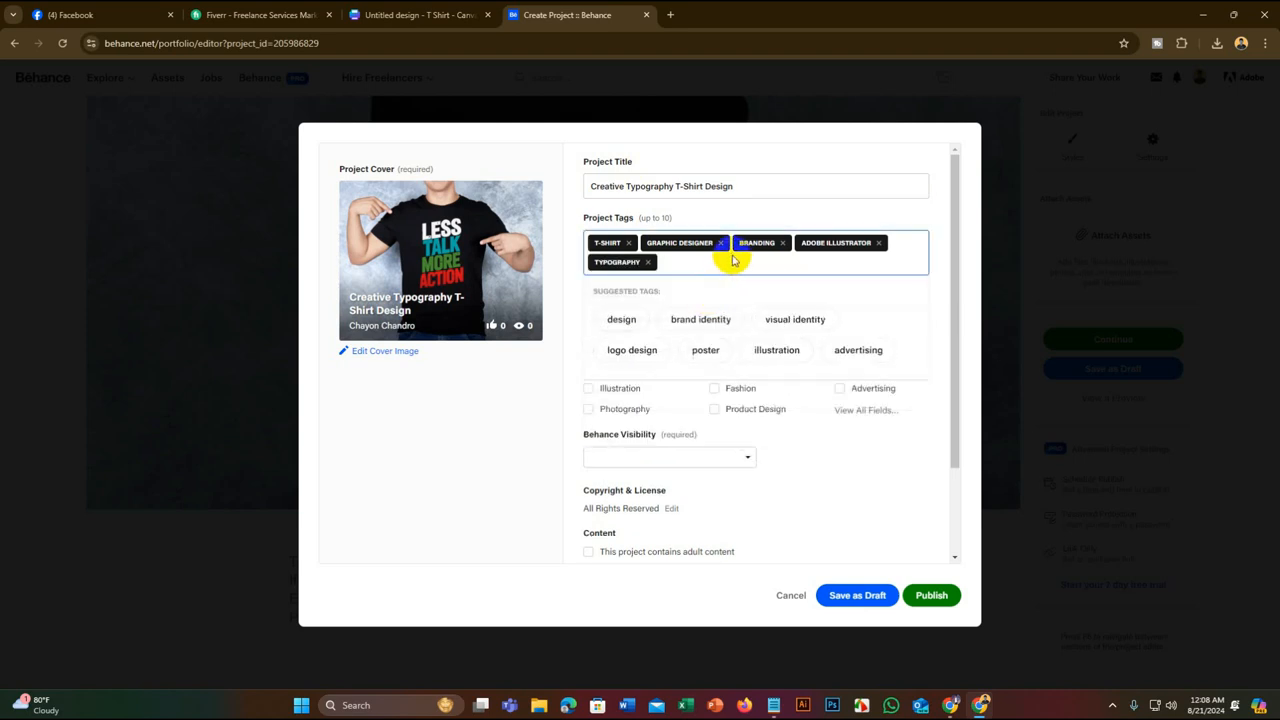
left_click(762, 347)
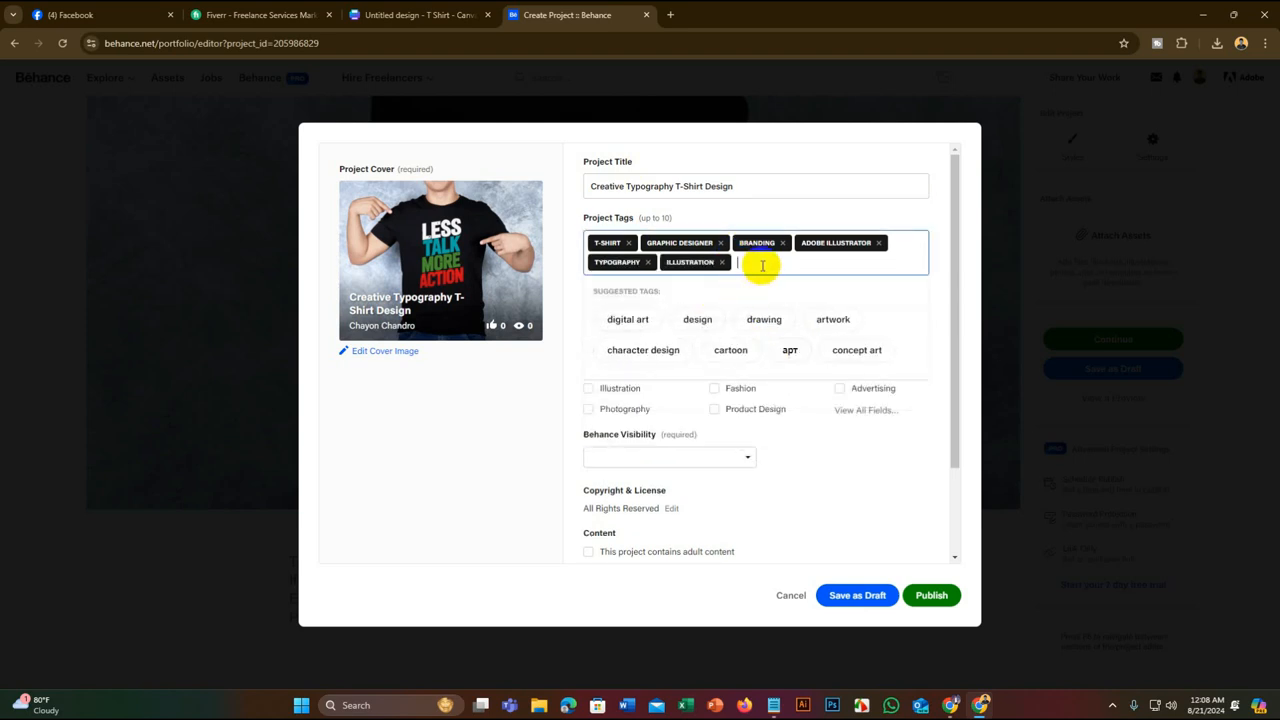
Add the further project tags typography design, typography t-shirt design and fashion
type("typography")
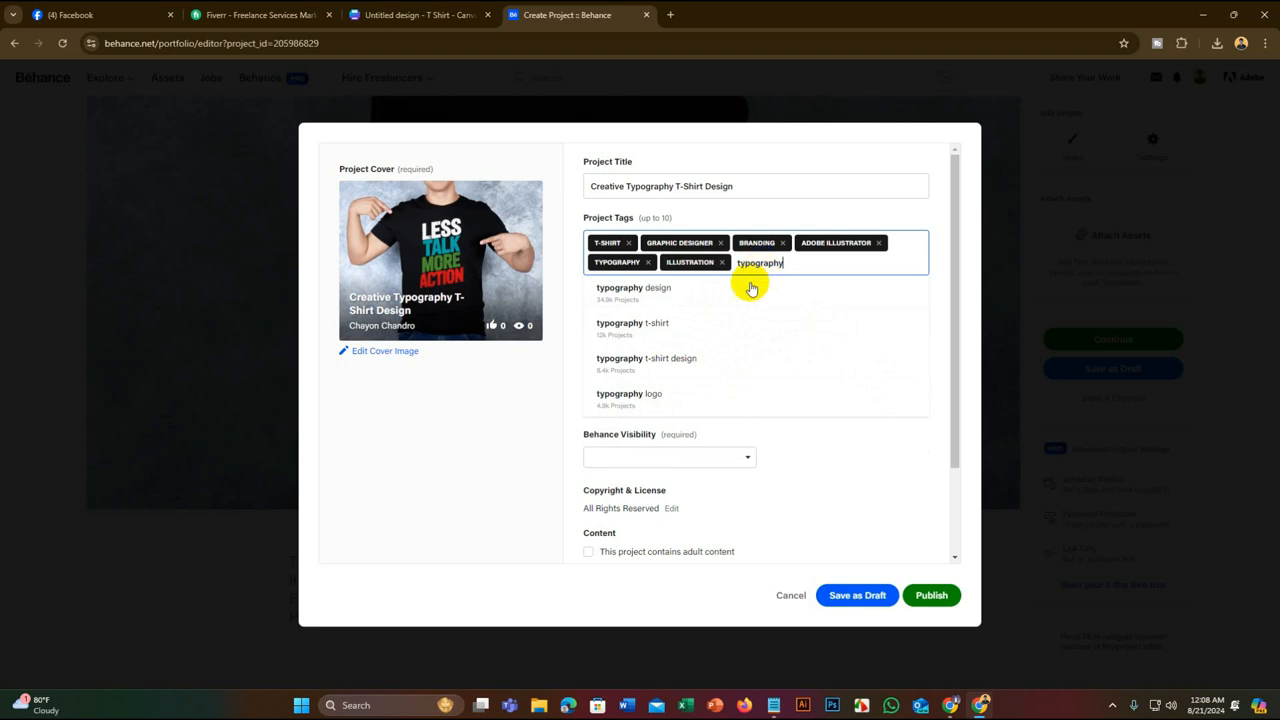
left_click(705, 300)
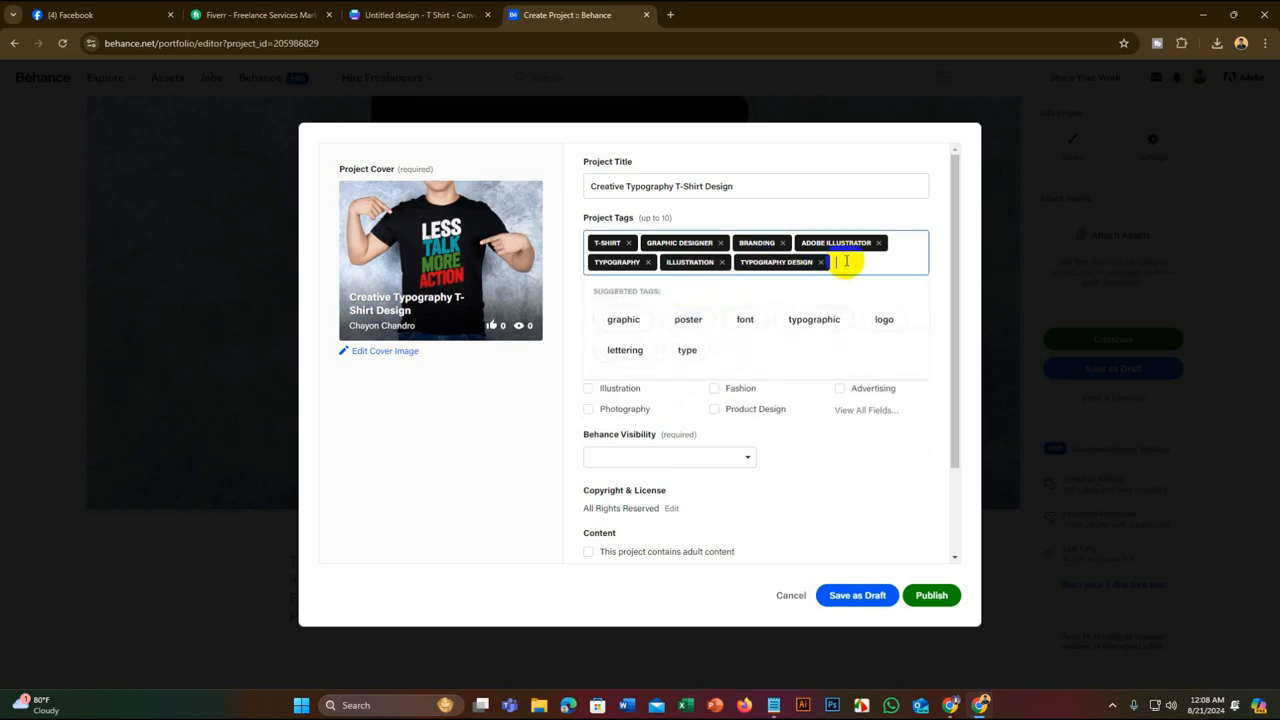
type("ty")
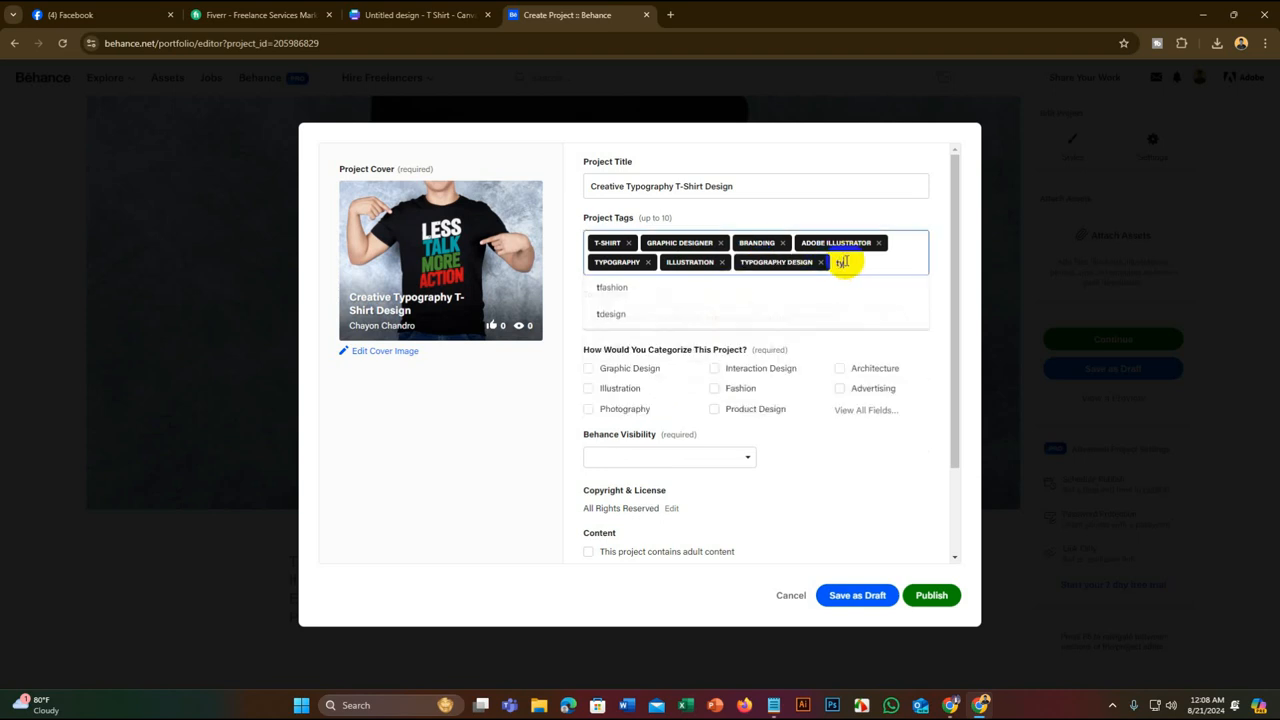
type("pography T")
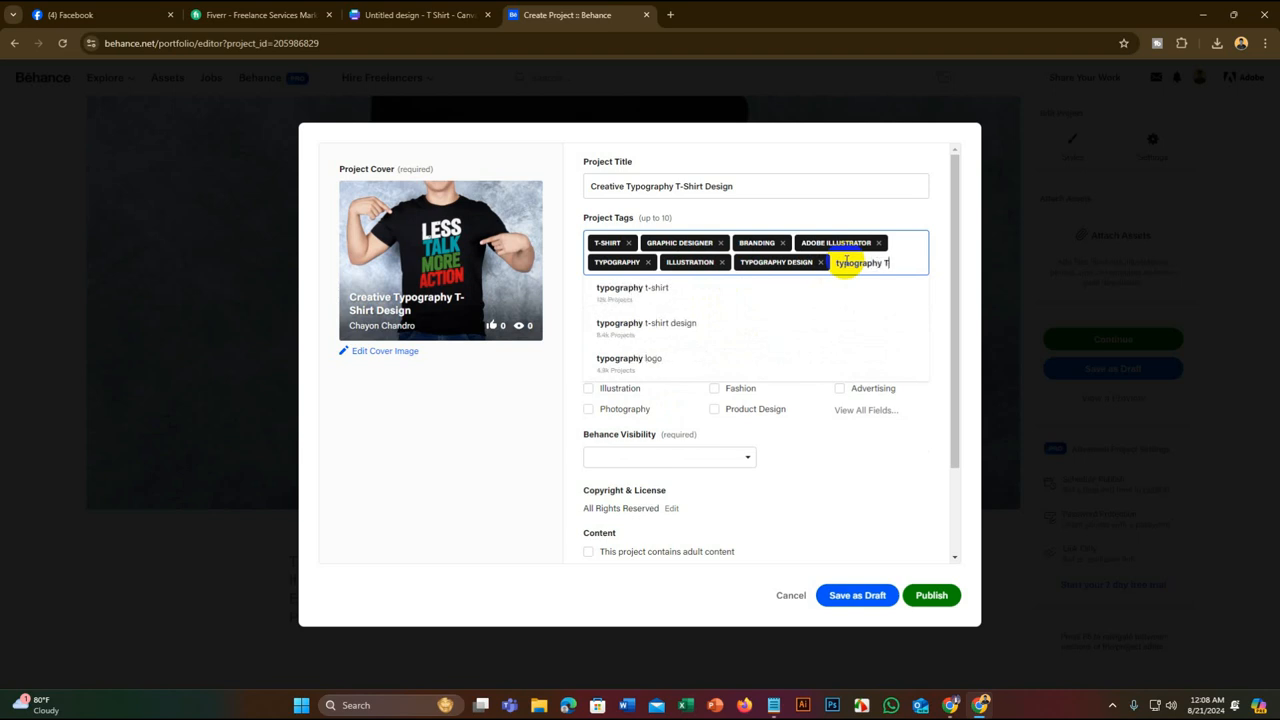
left_click(762, 333)
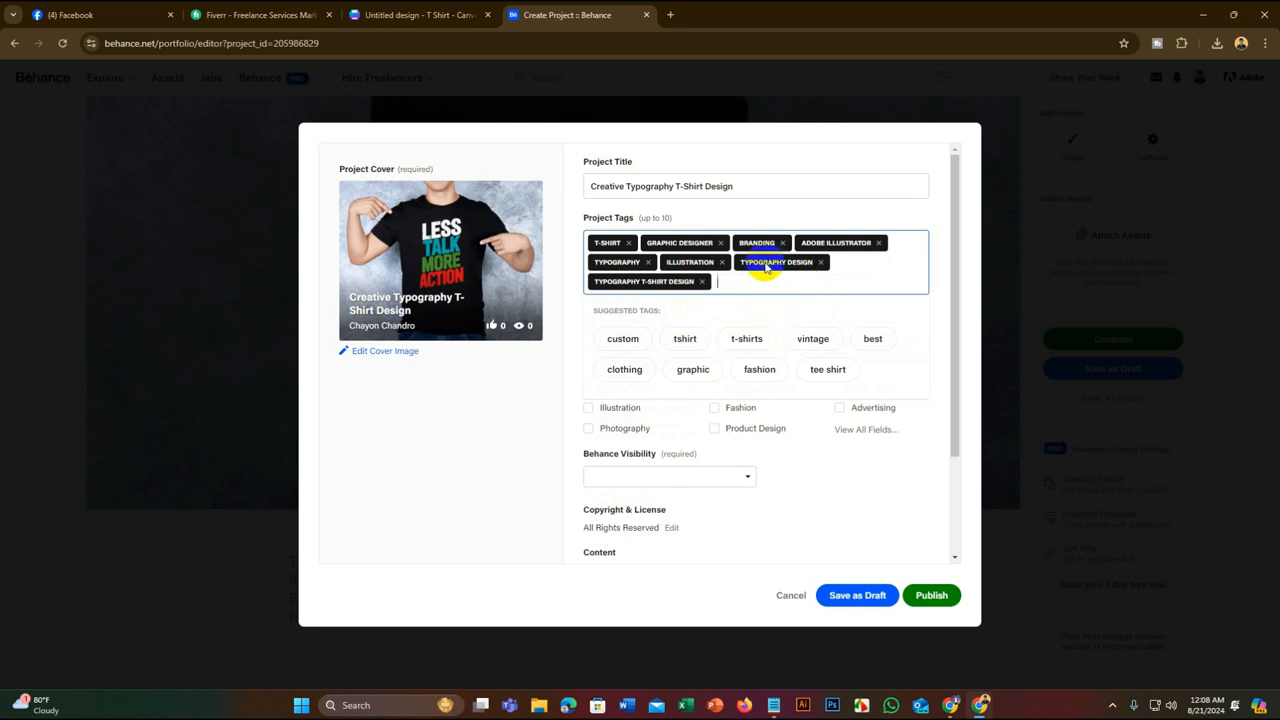
left_click(752, 370)
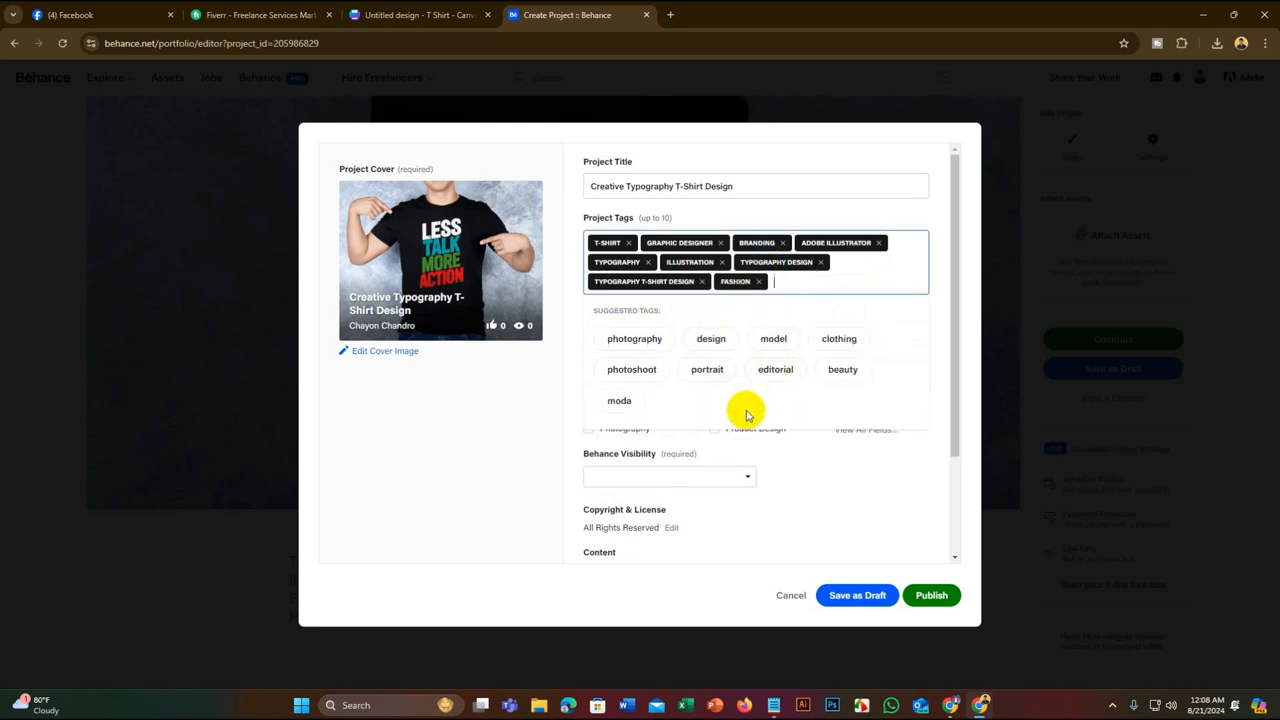
scroll(745, 412, "down", 1)
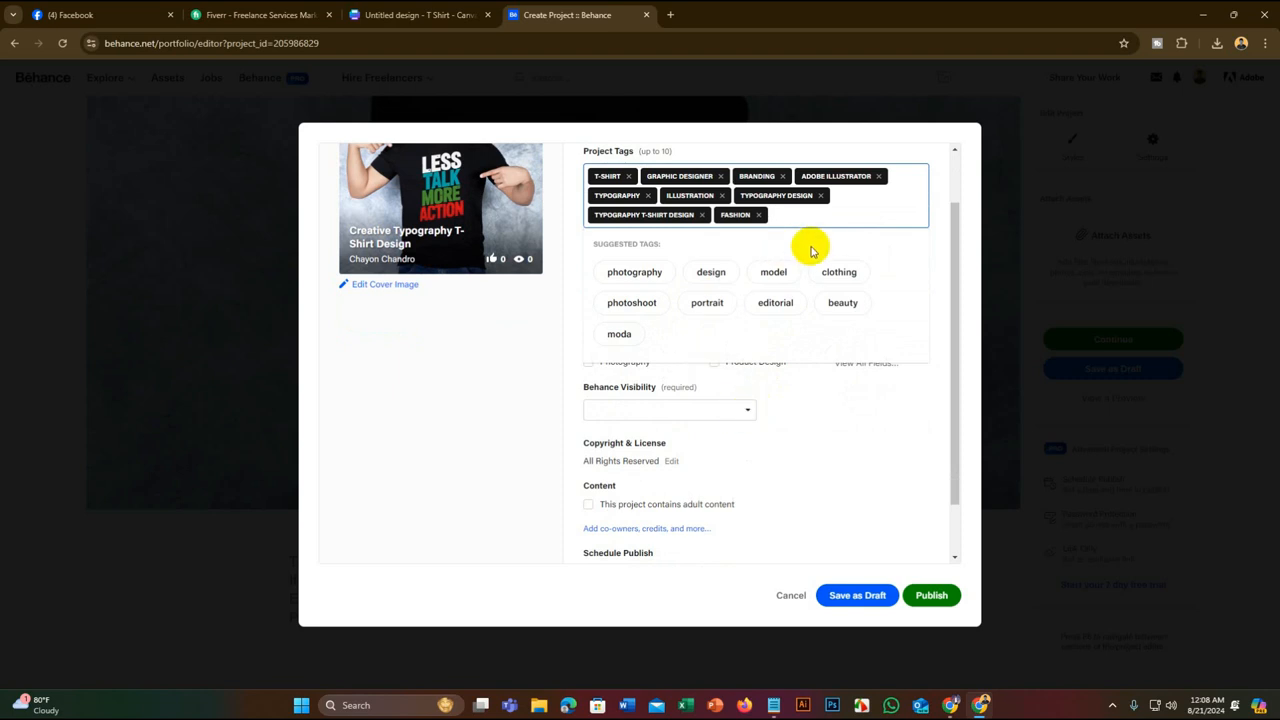
Dismiss the tag suggestions and add Adobe Illustrator to the project's tools used
scroll(815, 250, "up", 1)
left_click(928, 349)
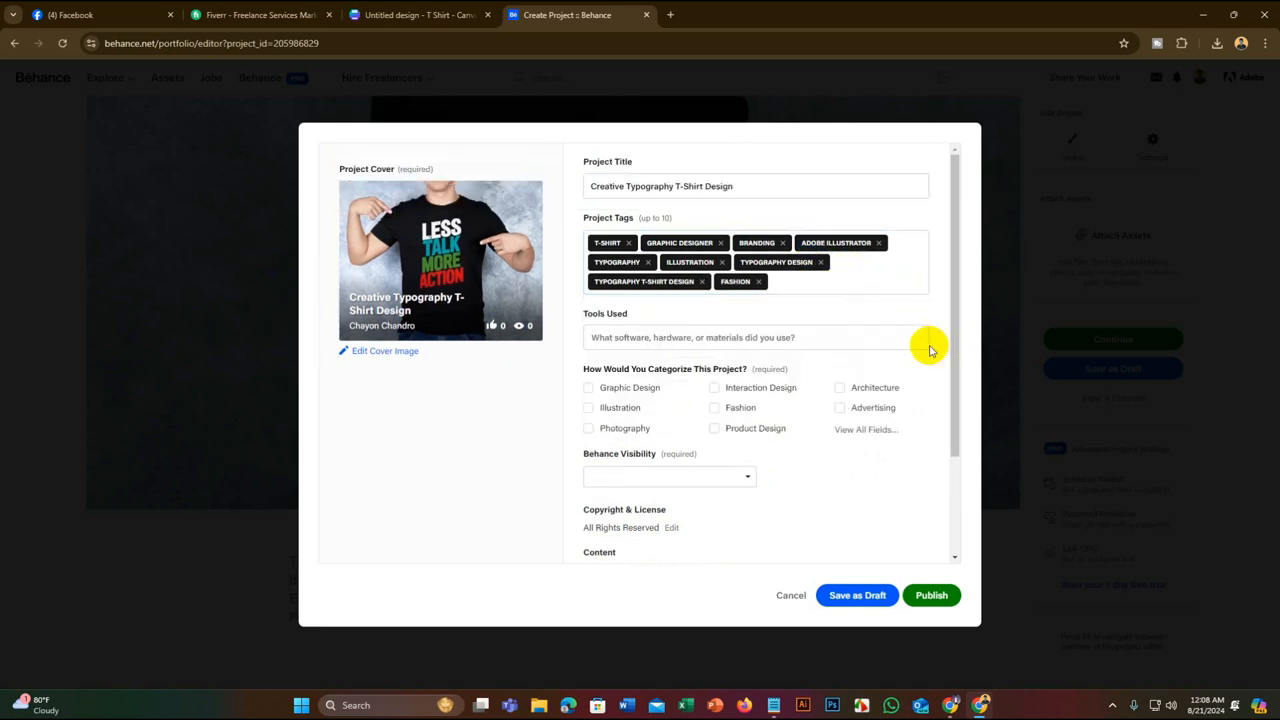
left_click(606, 290)
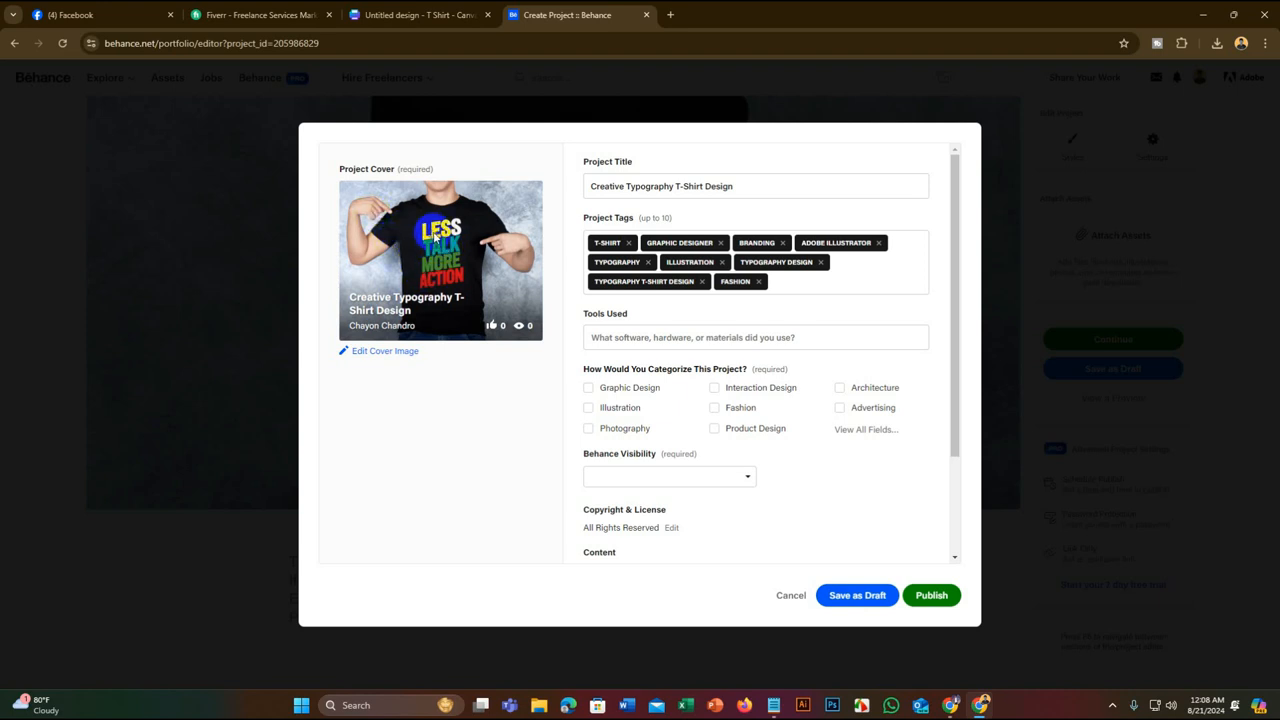
left_click(607, 336)
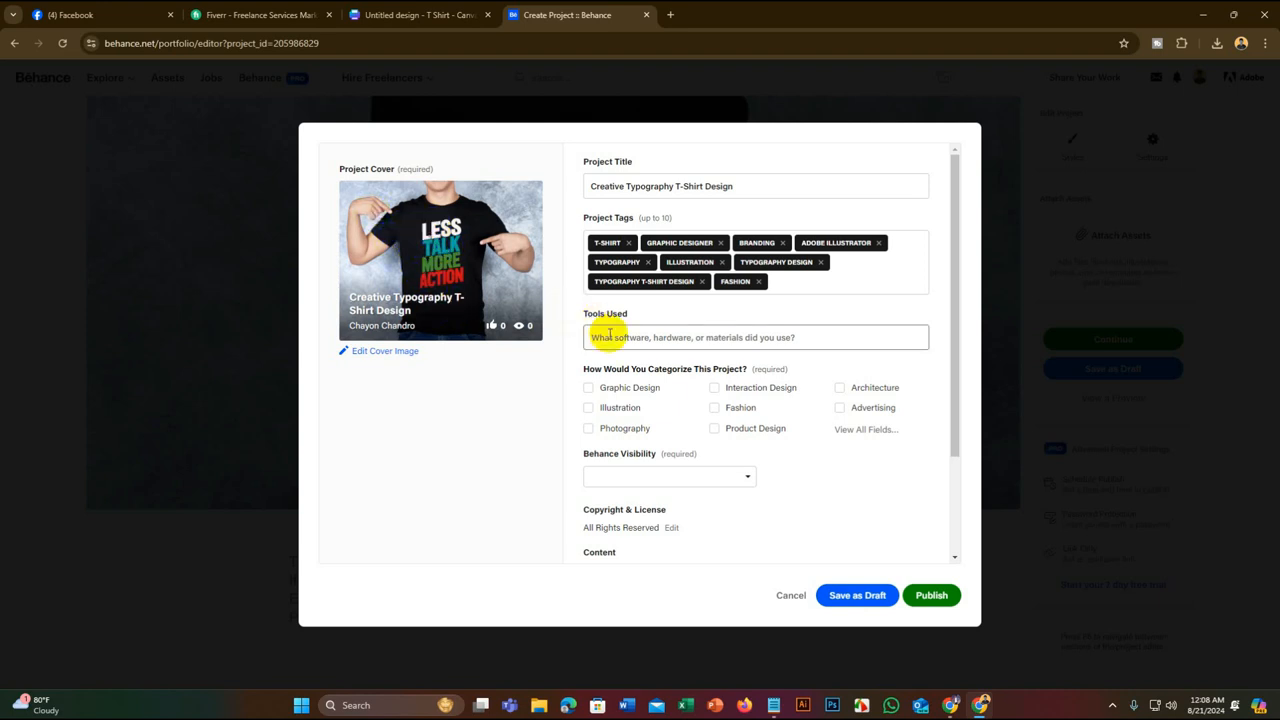
type("a")
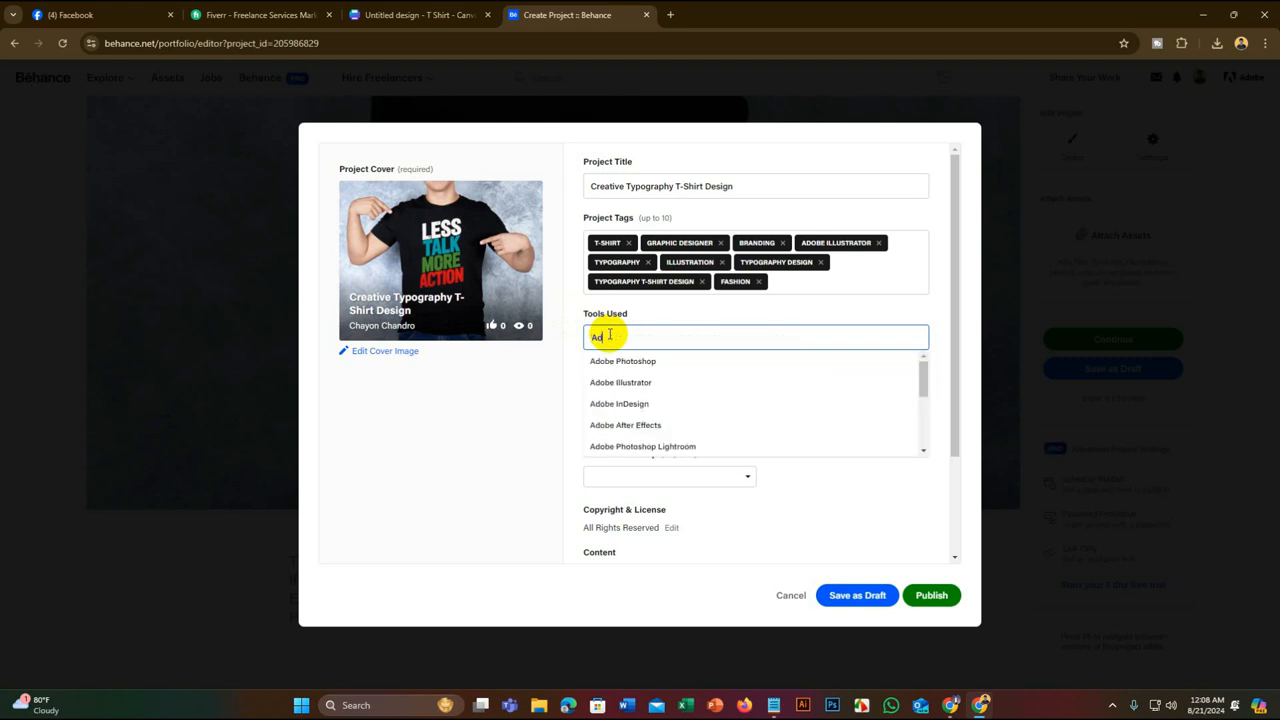
left_click(610, 382)
Add Adobe Photoshop as a second entry in the project's tools used
left_click(714, 343)
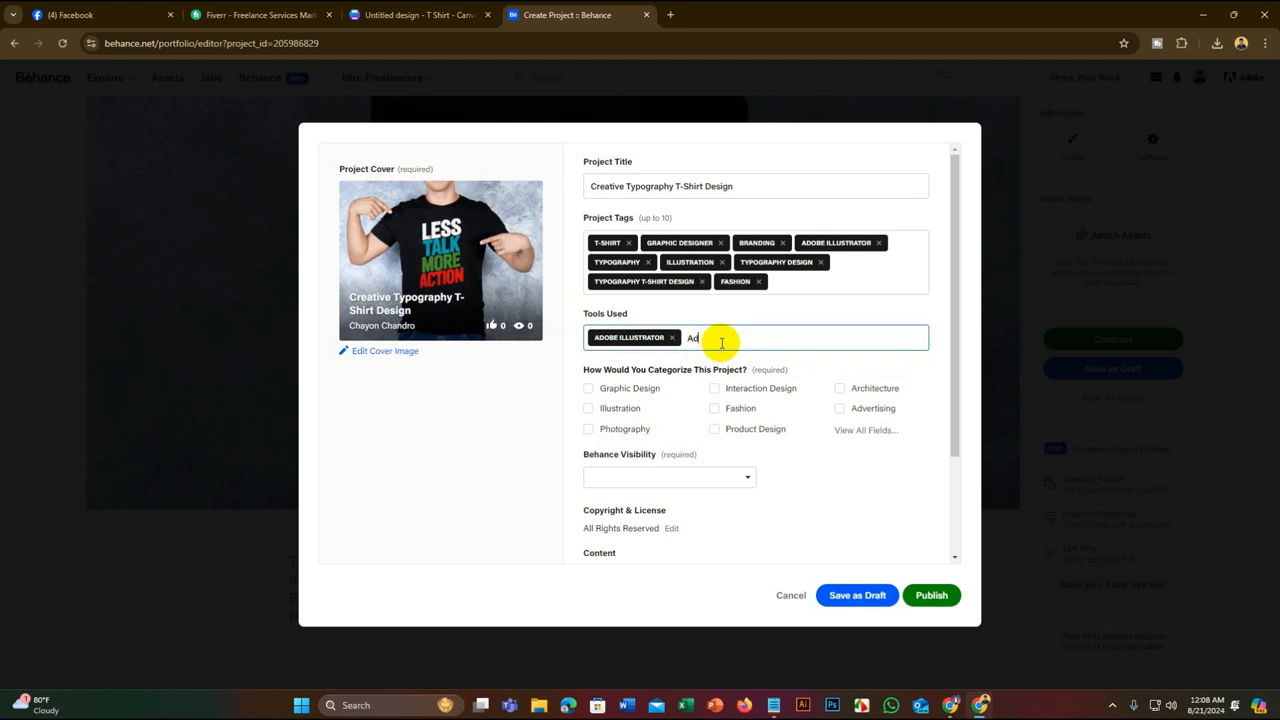
left_click(723, 381)
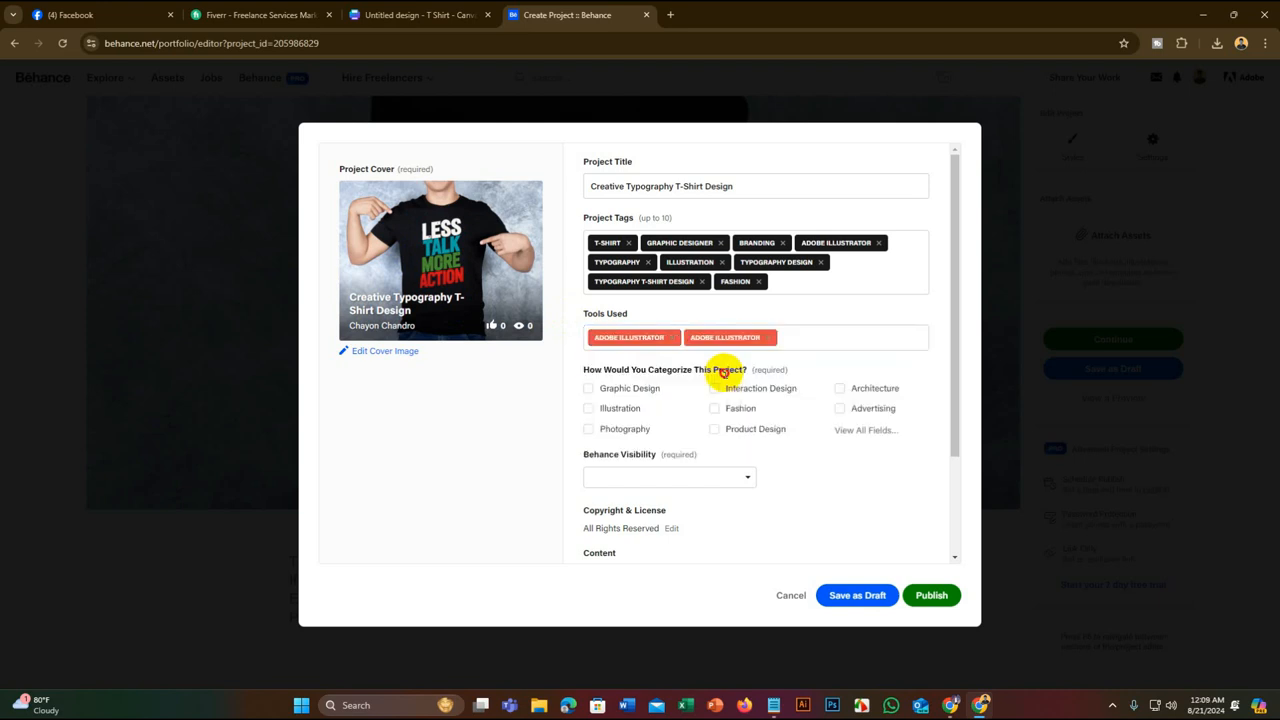
left_click(768, 340)
type("ad")
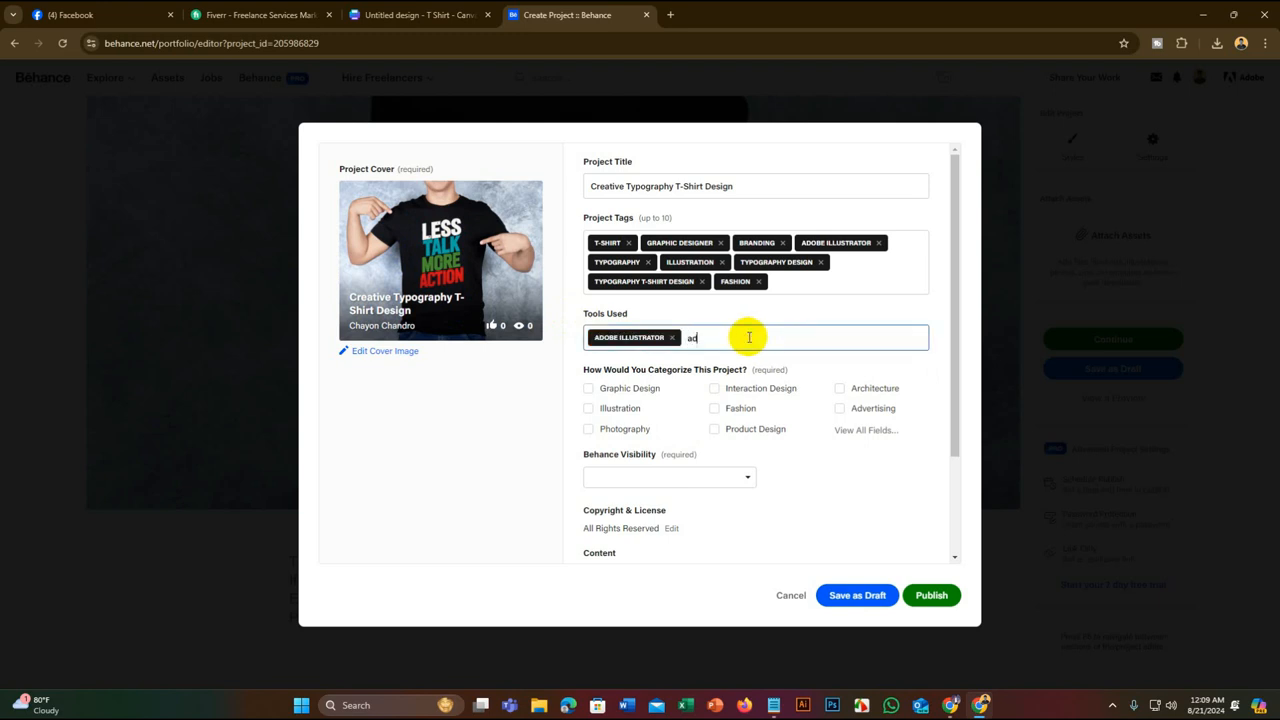
type("obe")
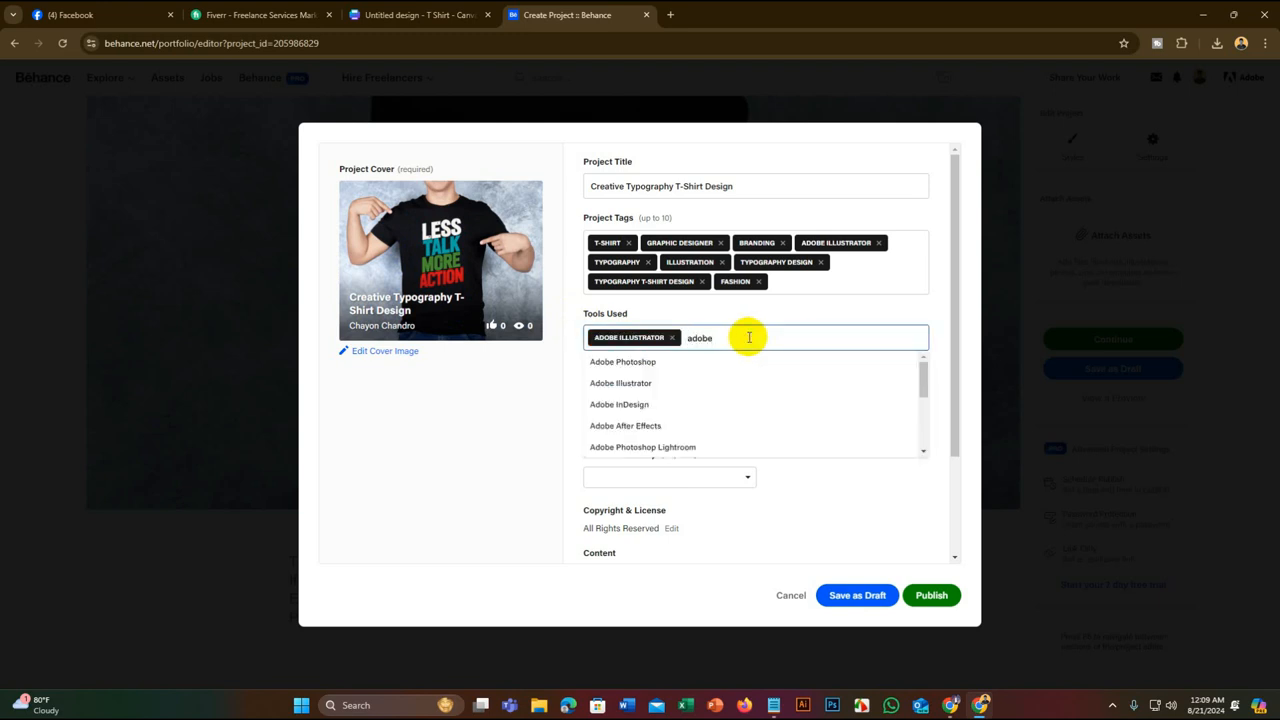
left_click(751, 364)
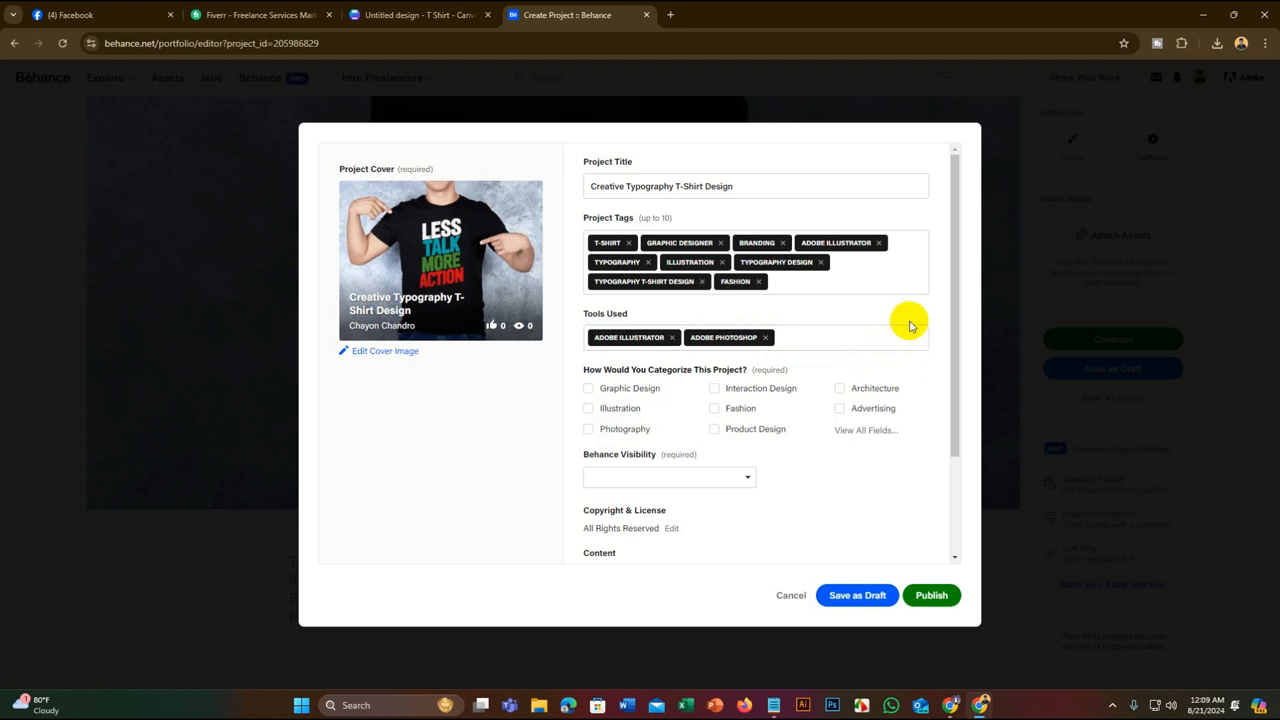
Categorize the project under Graphic Design, Illustration and Fashion
left_click(615, 388)
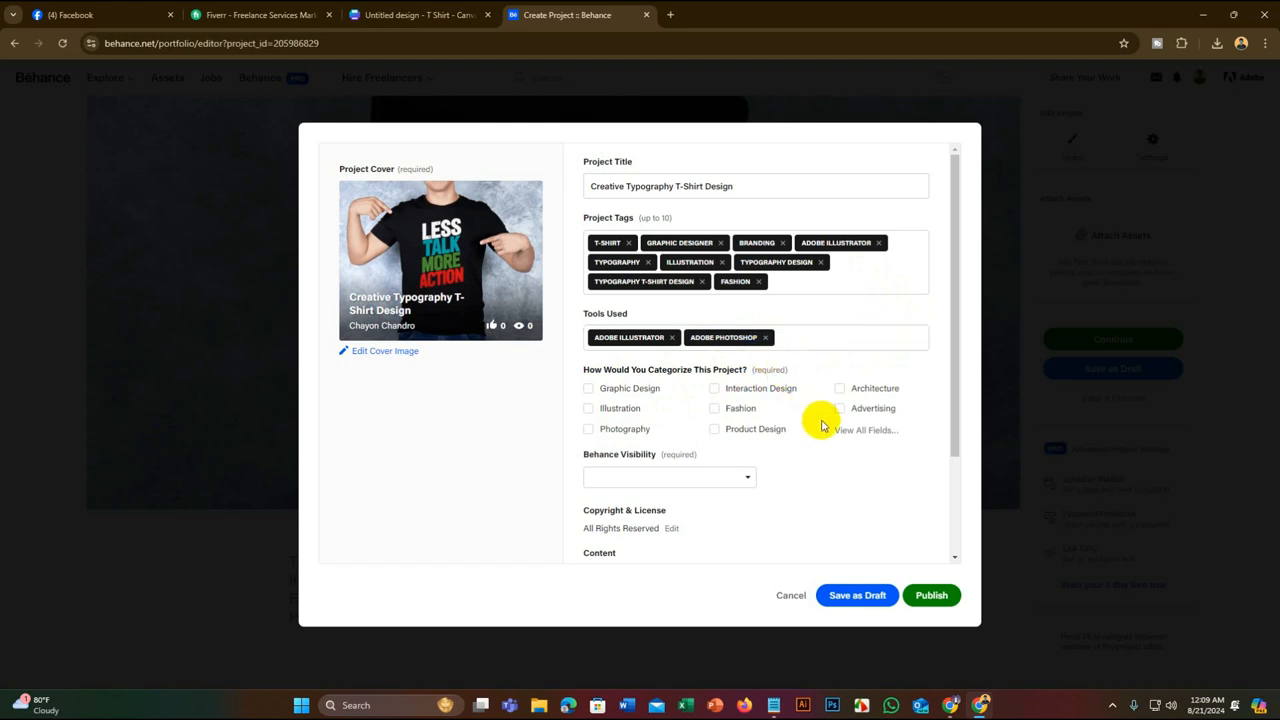
left_click(590, 389)
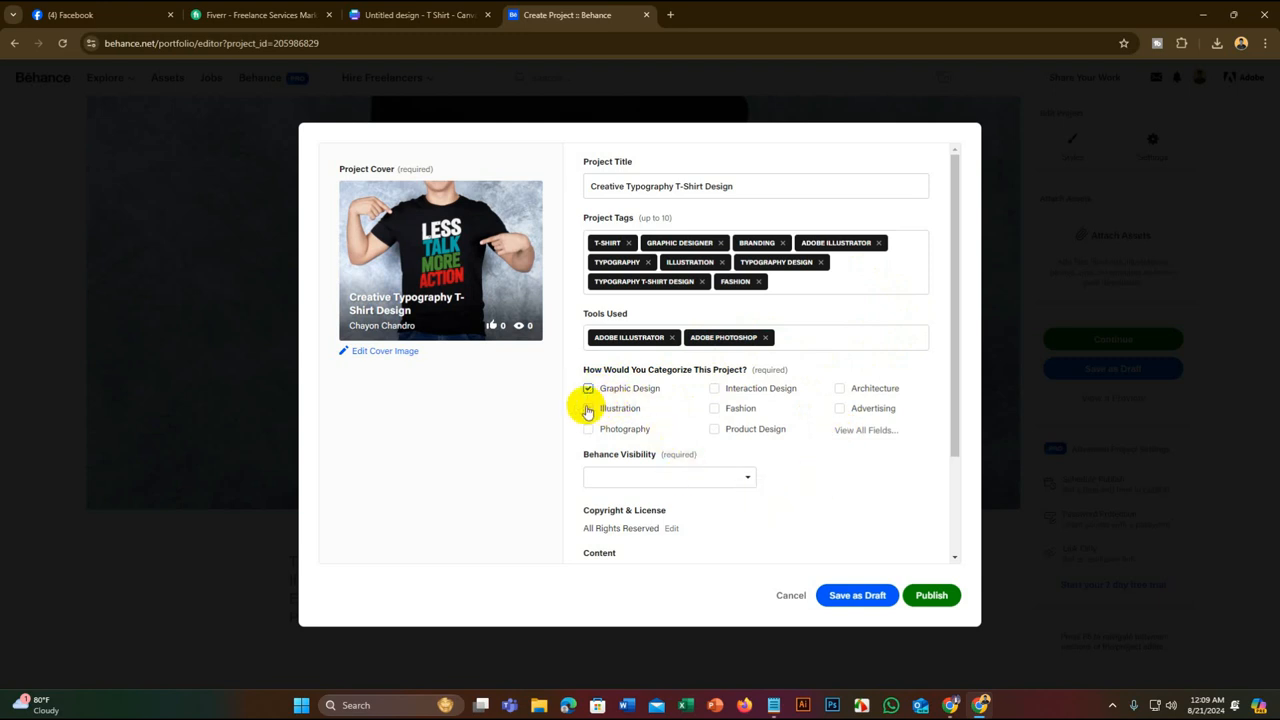
left_click(714, 409)
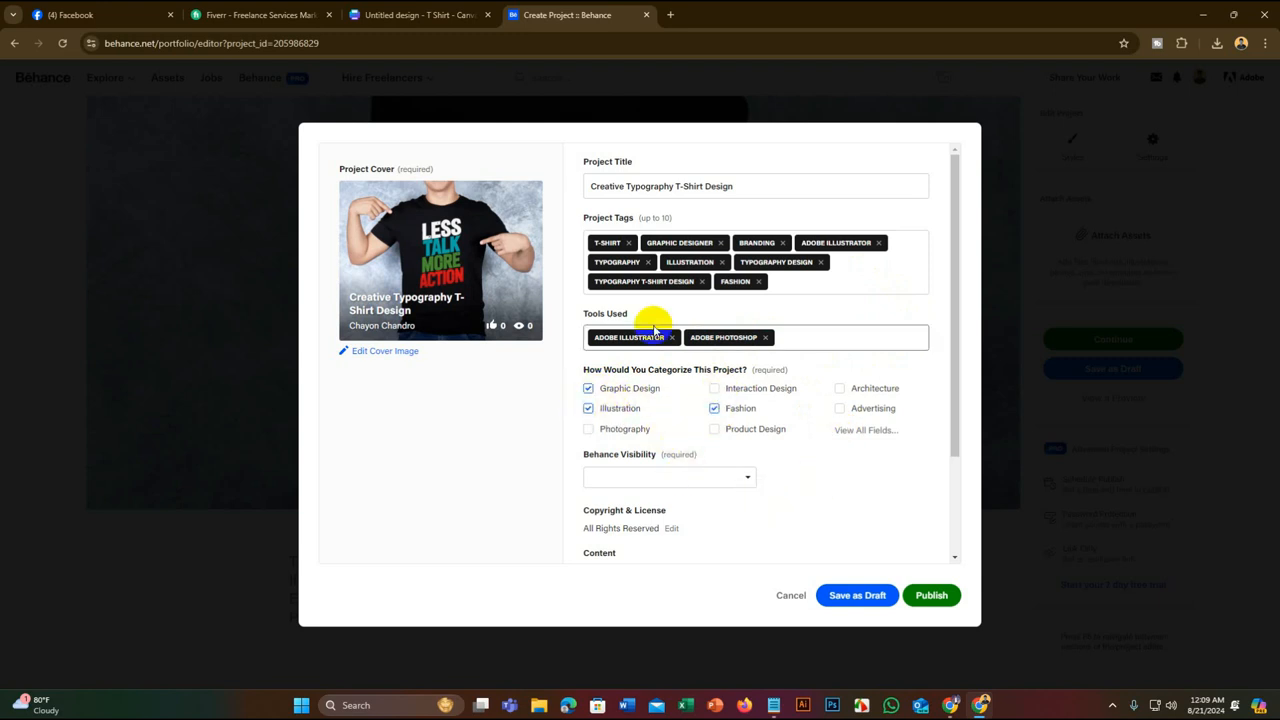
Examine the available Behance visibility options for the project without choosing one
scroll(740, 458, "down", 1)
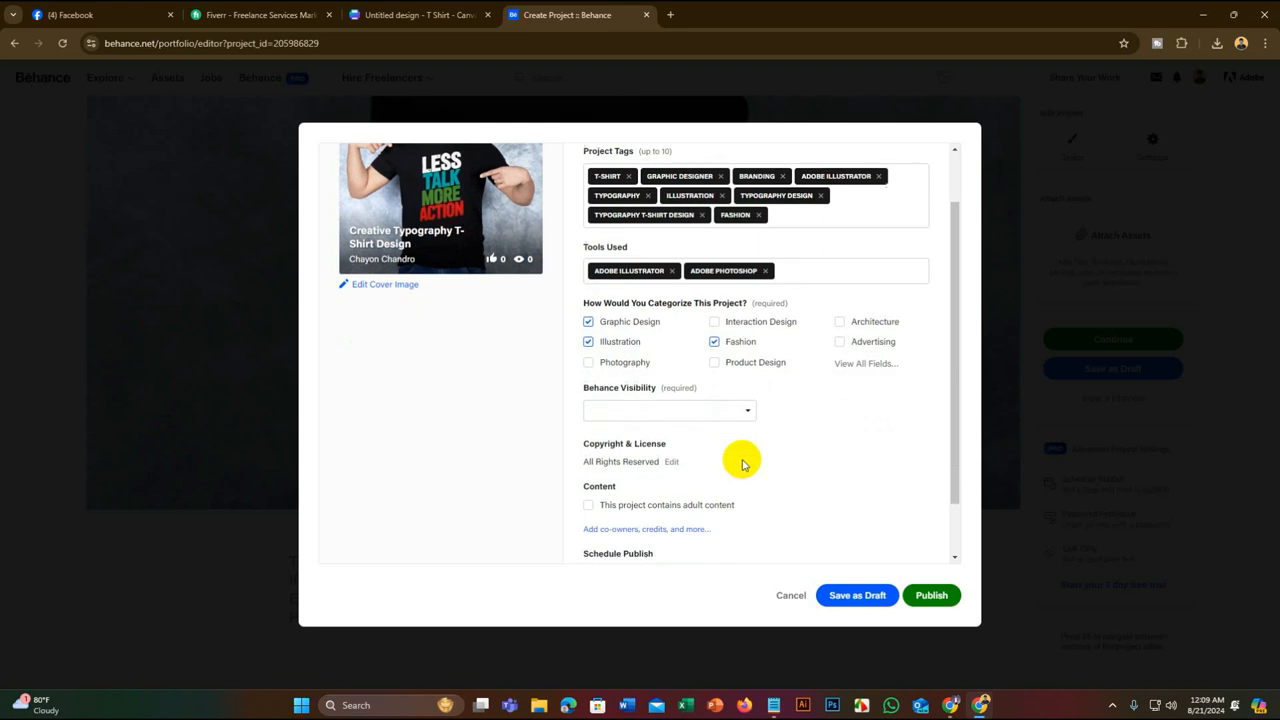
left_click(655, 416)
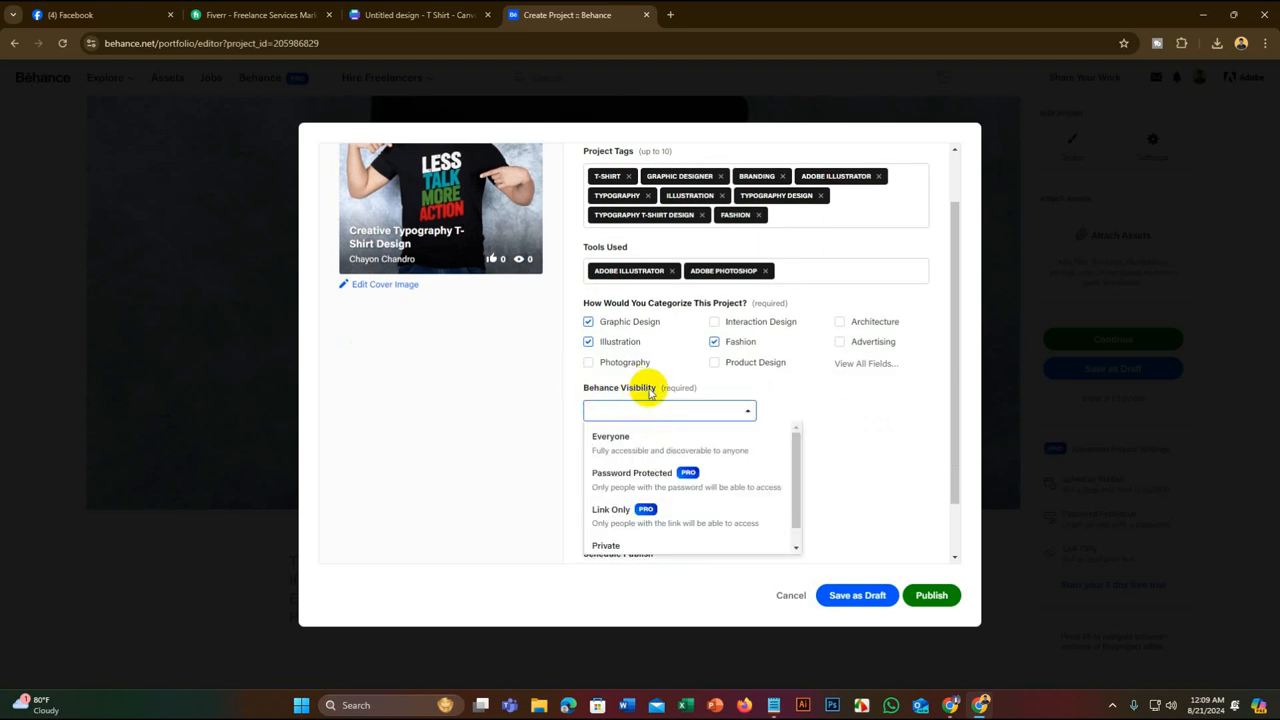
left_click(714, 387)
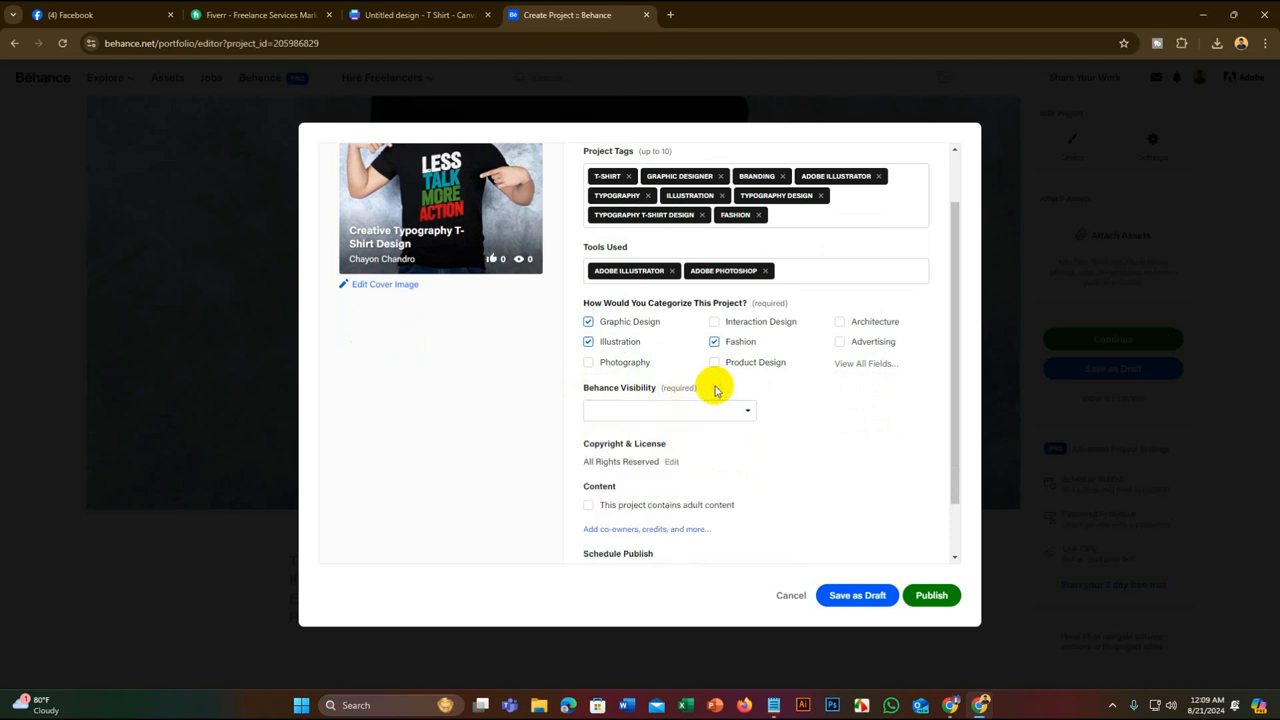
left_click(715, 415)
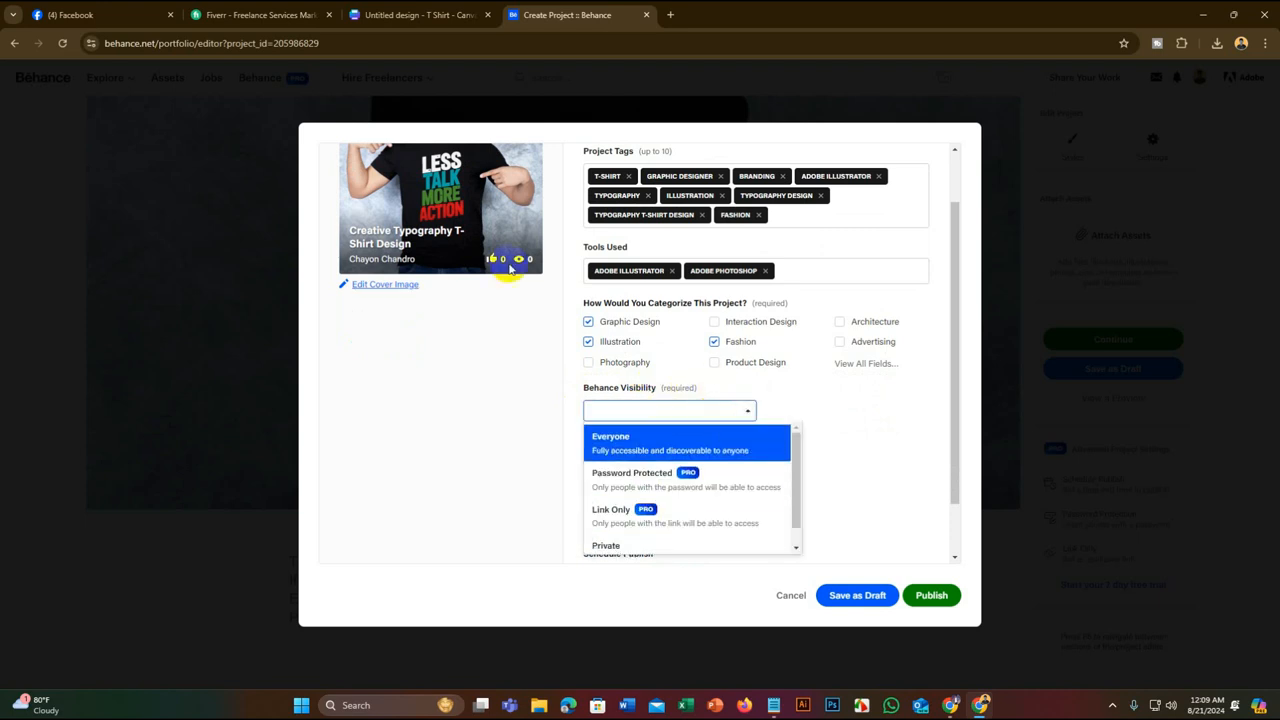
left_click(535, 376)
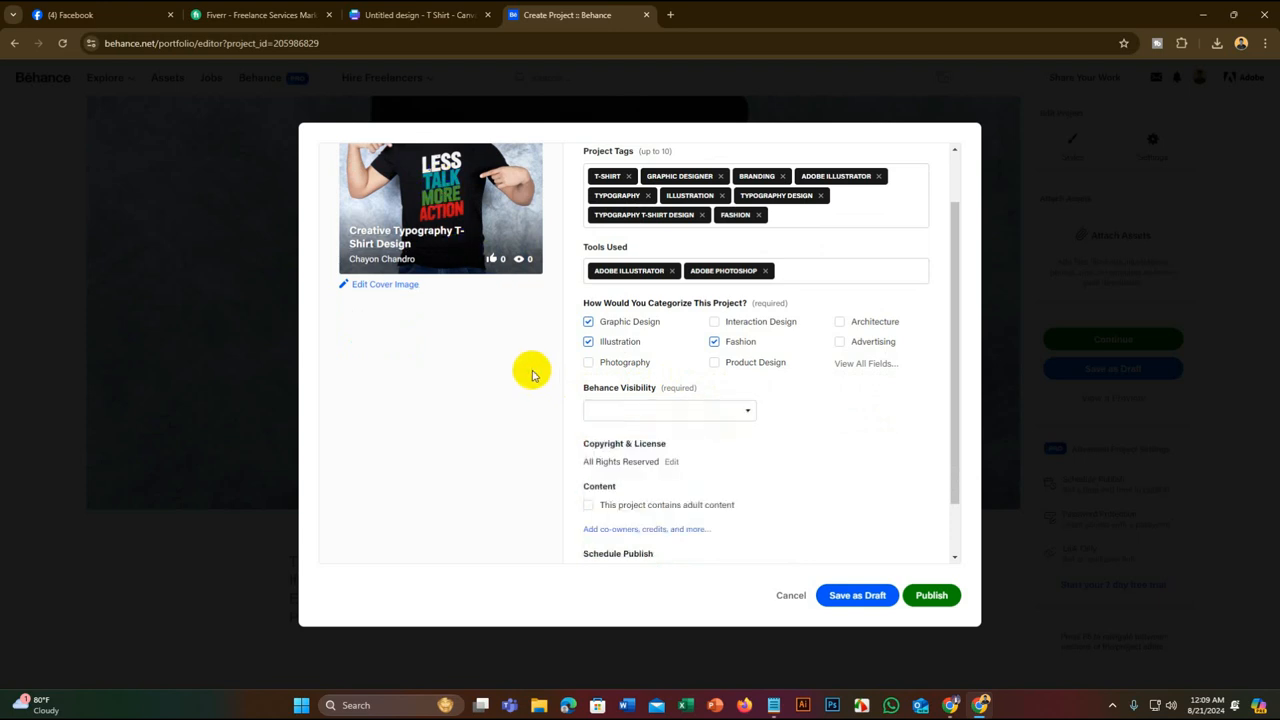
left_click(728, 414)
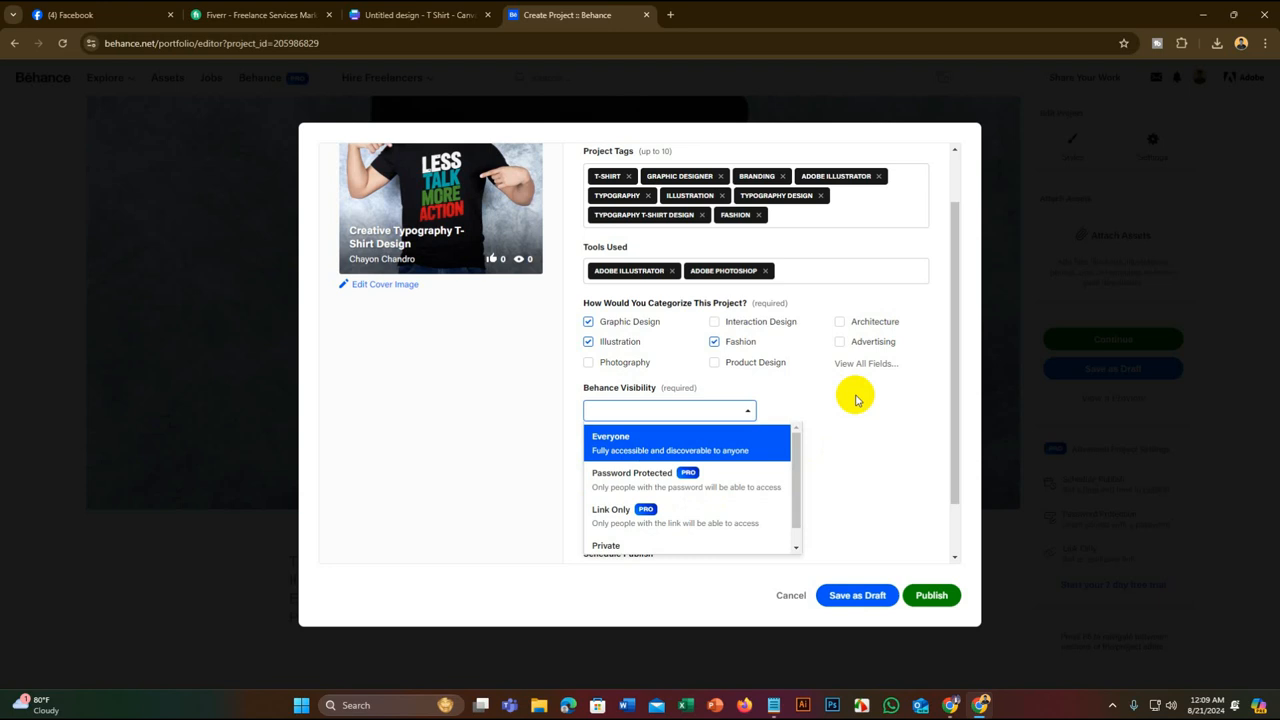
left_click(862, 432)
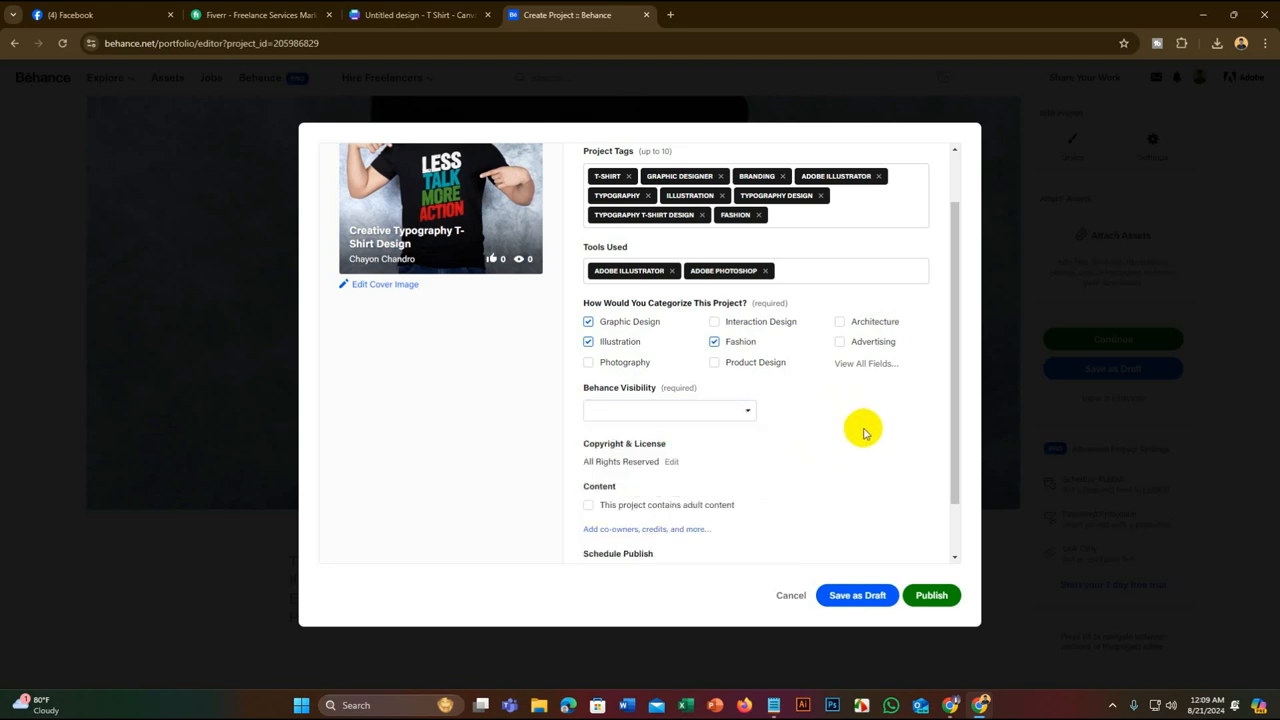
left_click(702, 412)
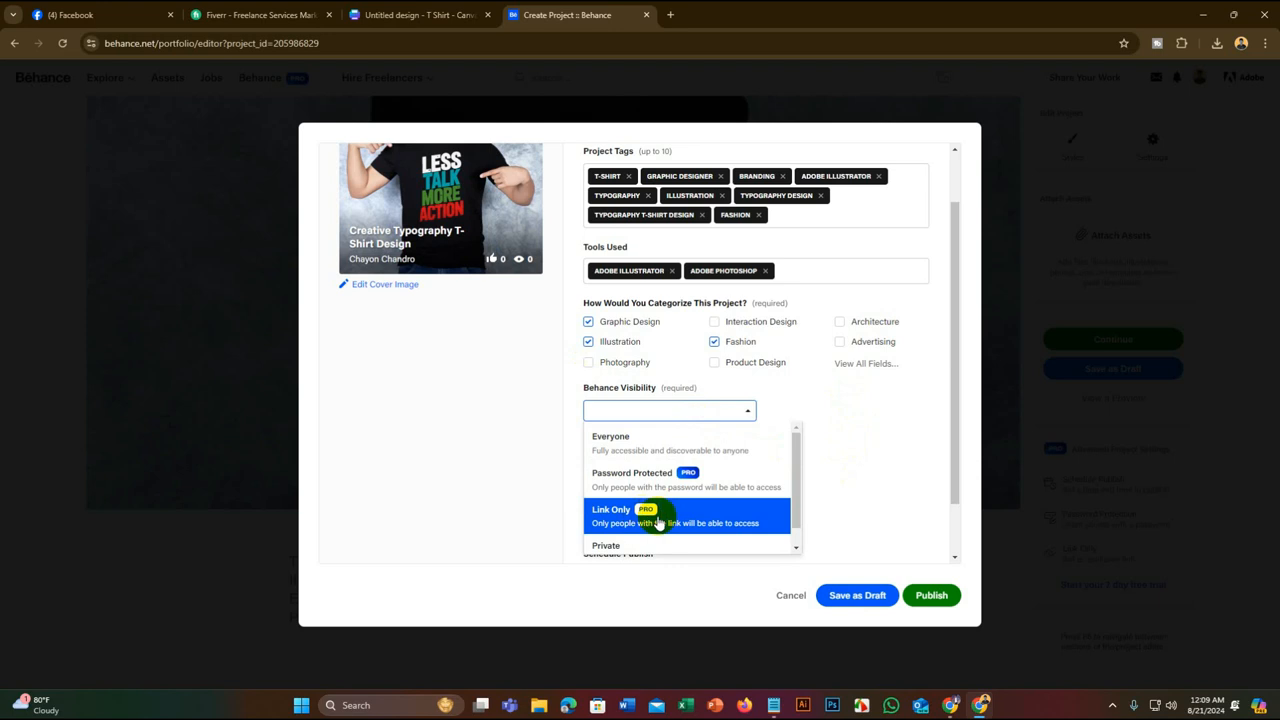
left_click(862, 470)
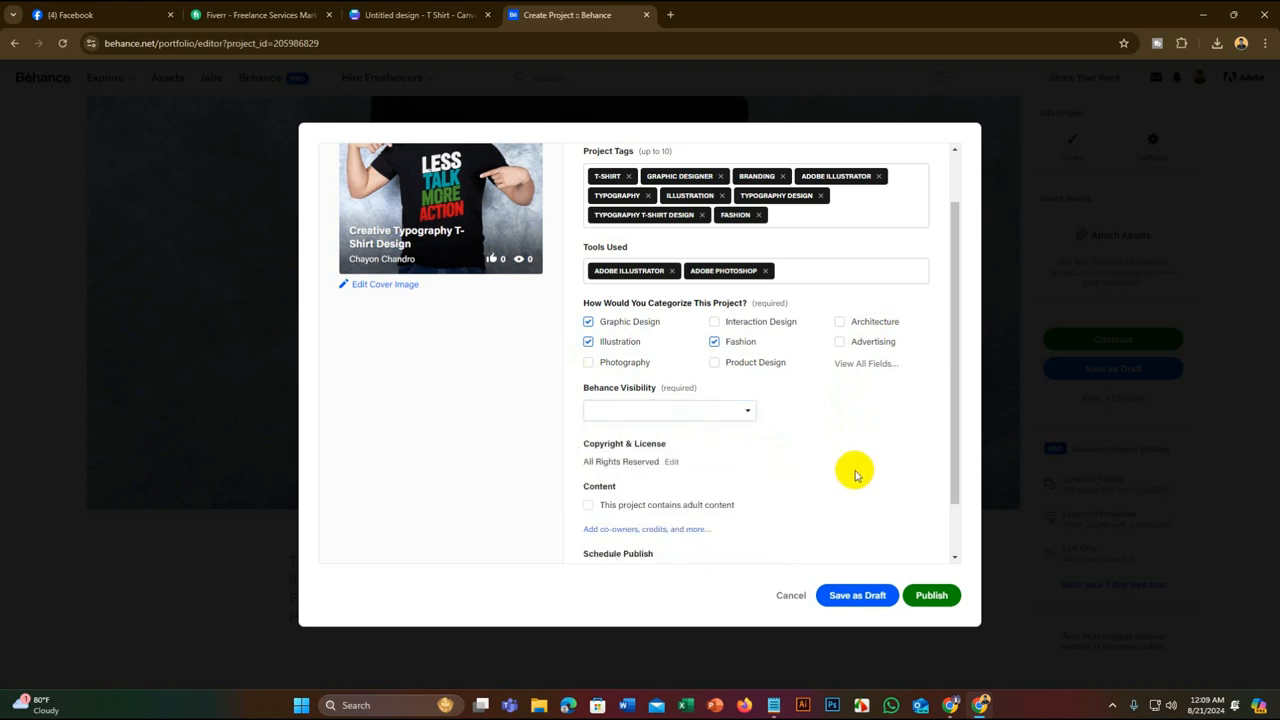
left_click(688, 414)
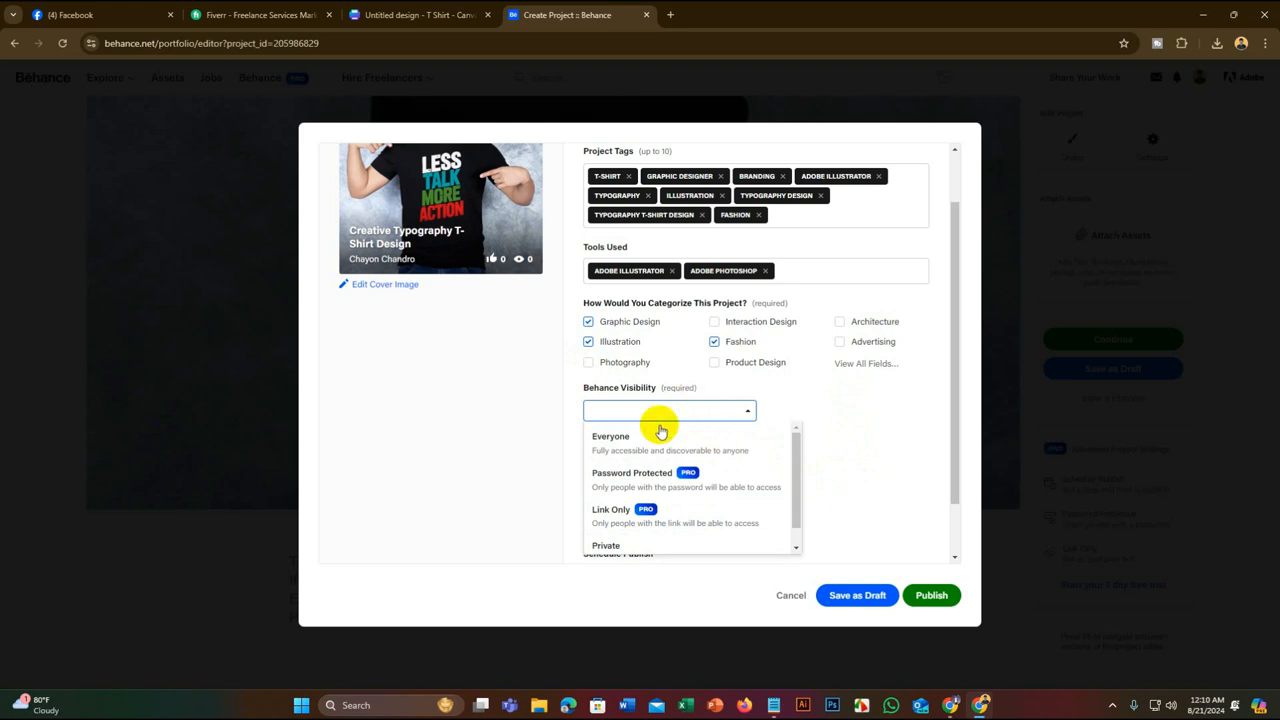
left_click(857, 458)
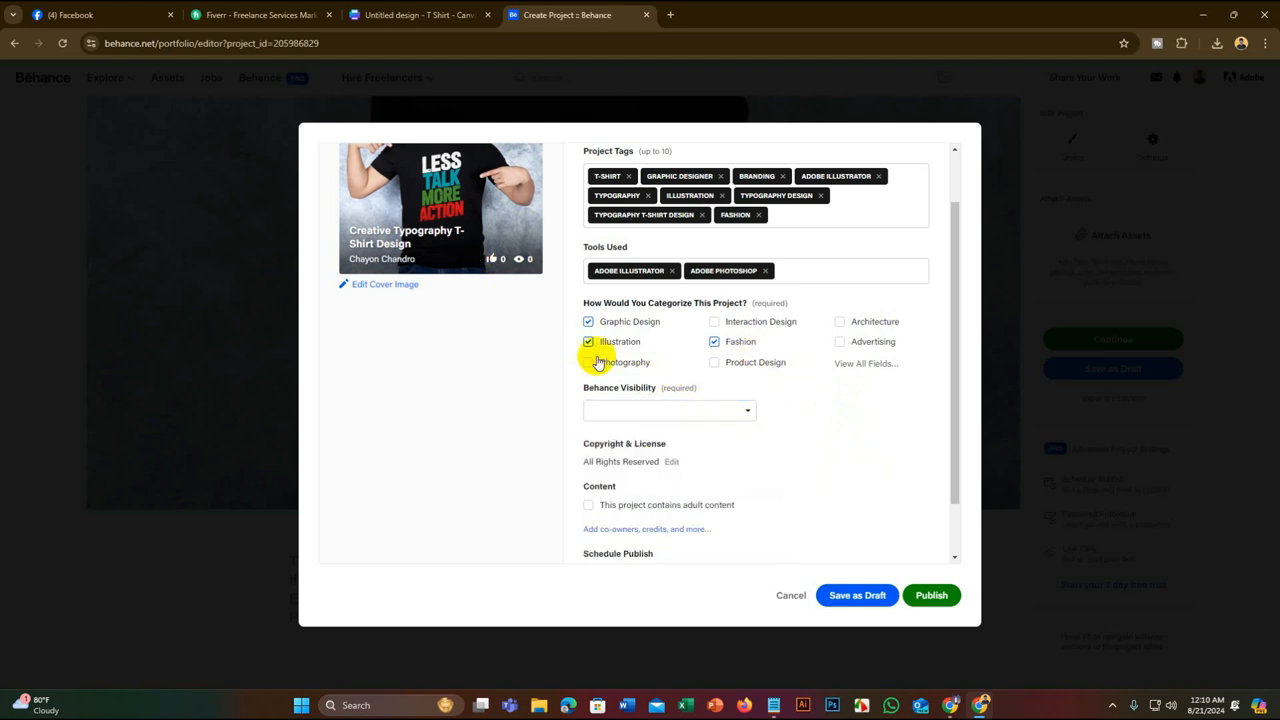
left_click(673, 411)
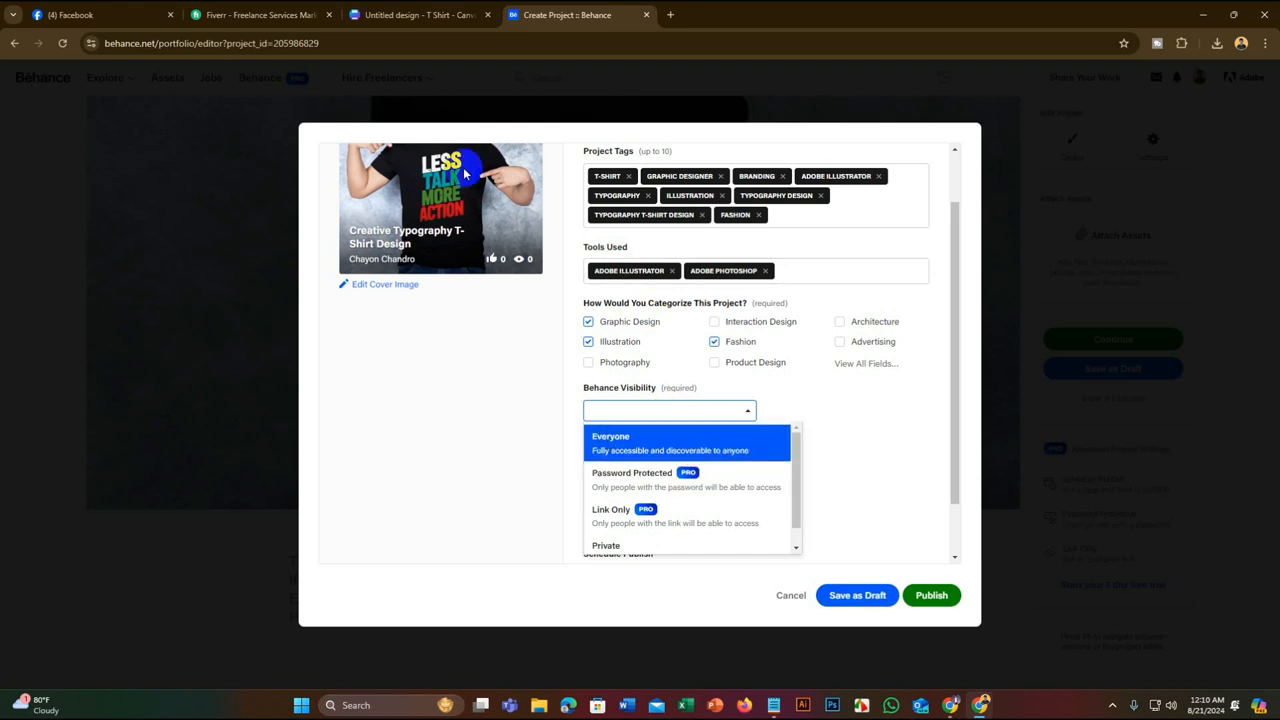
left_click(868, 428)
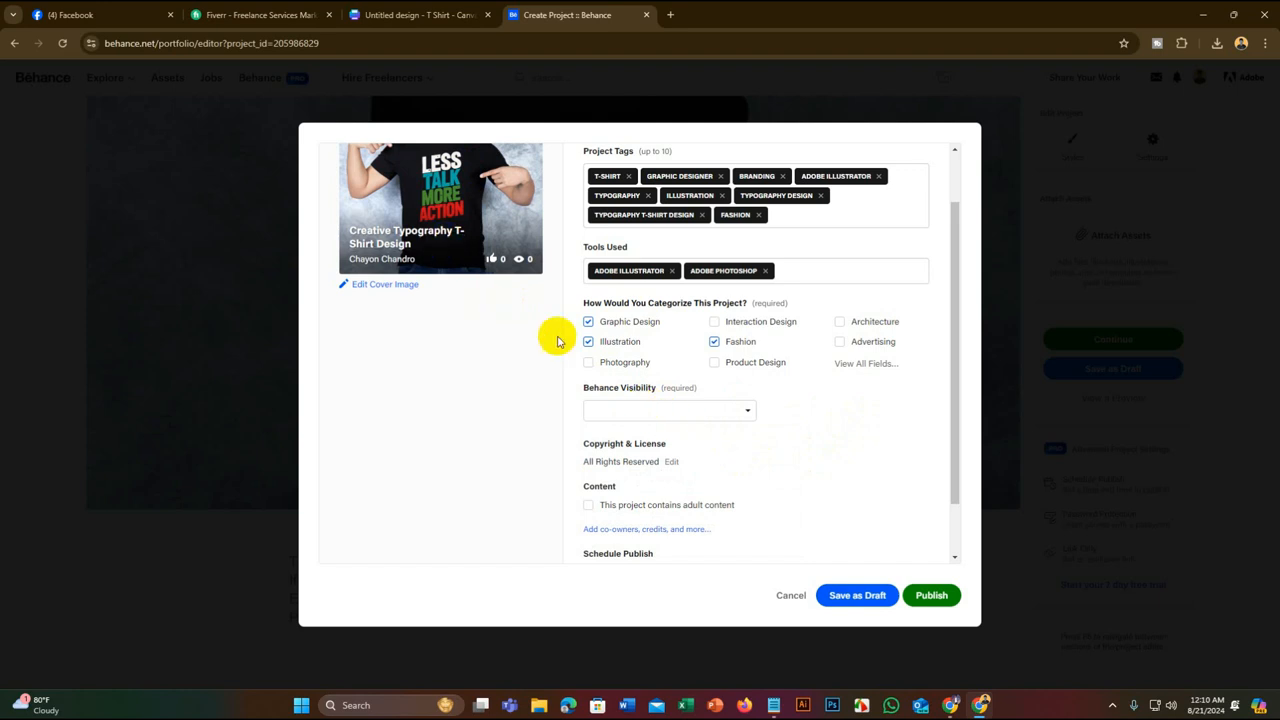
Set the project's Behance visibility to Everyone
left_click(663, 410)
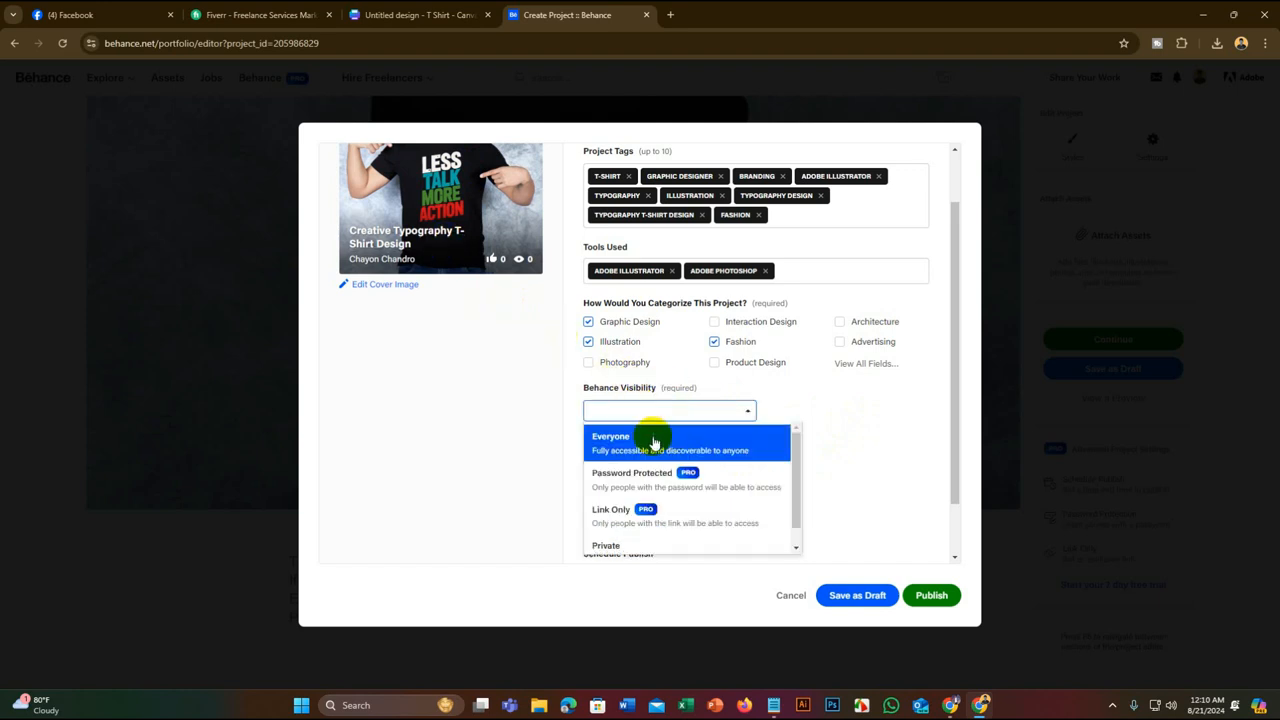
left_click(457, 352)
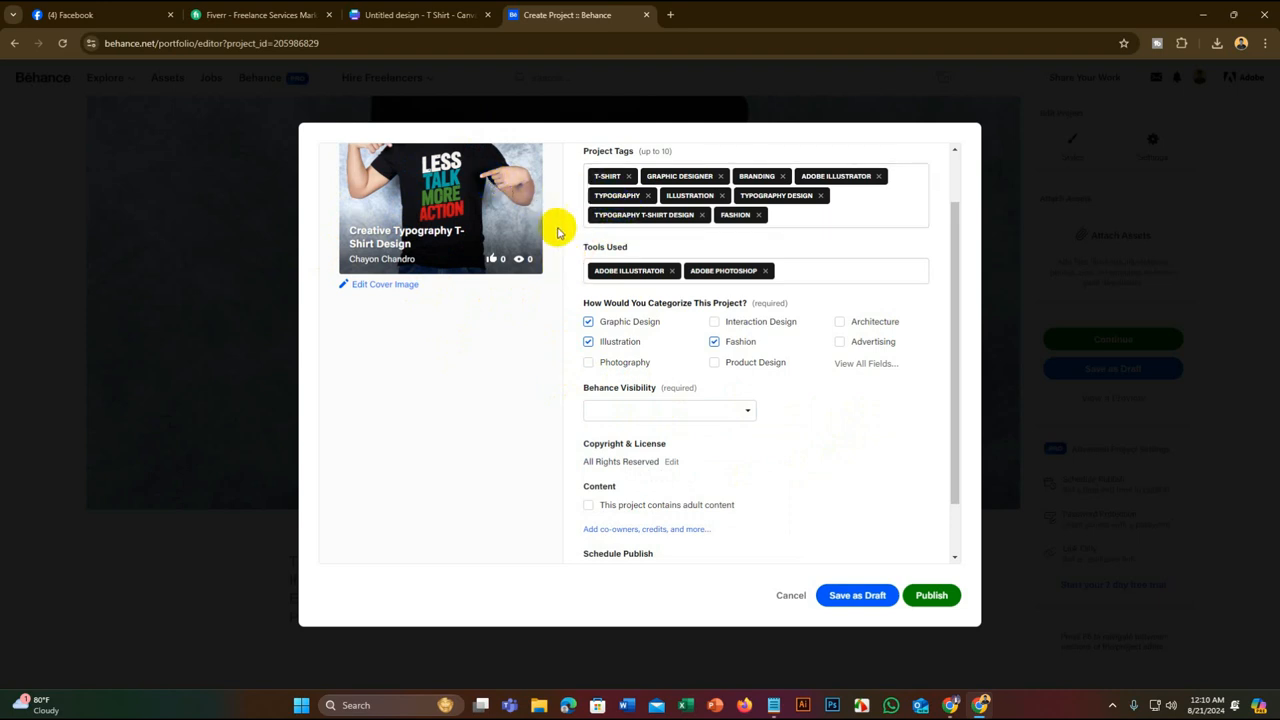
left_click(667, 418)
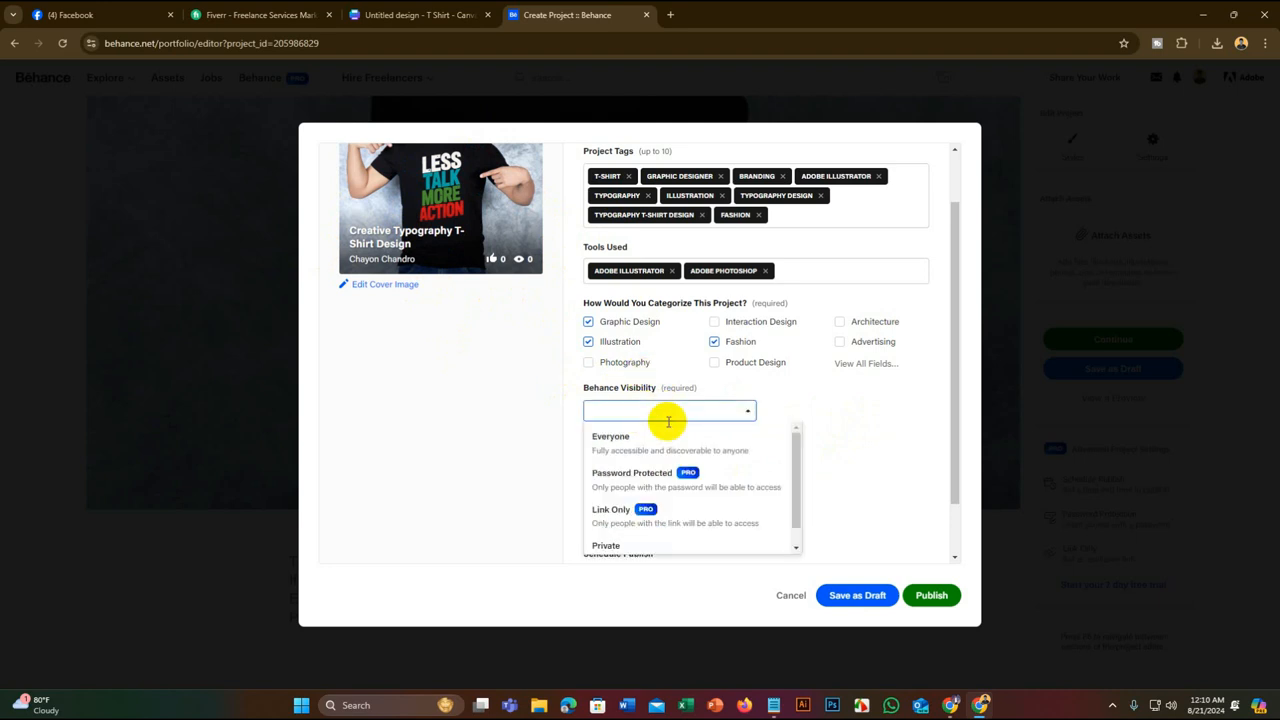
left_click(666, 434)
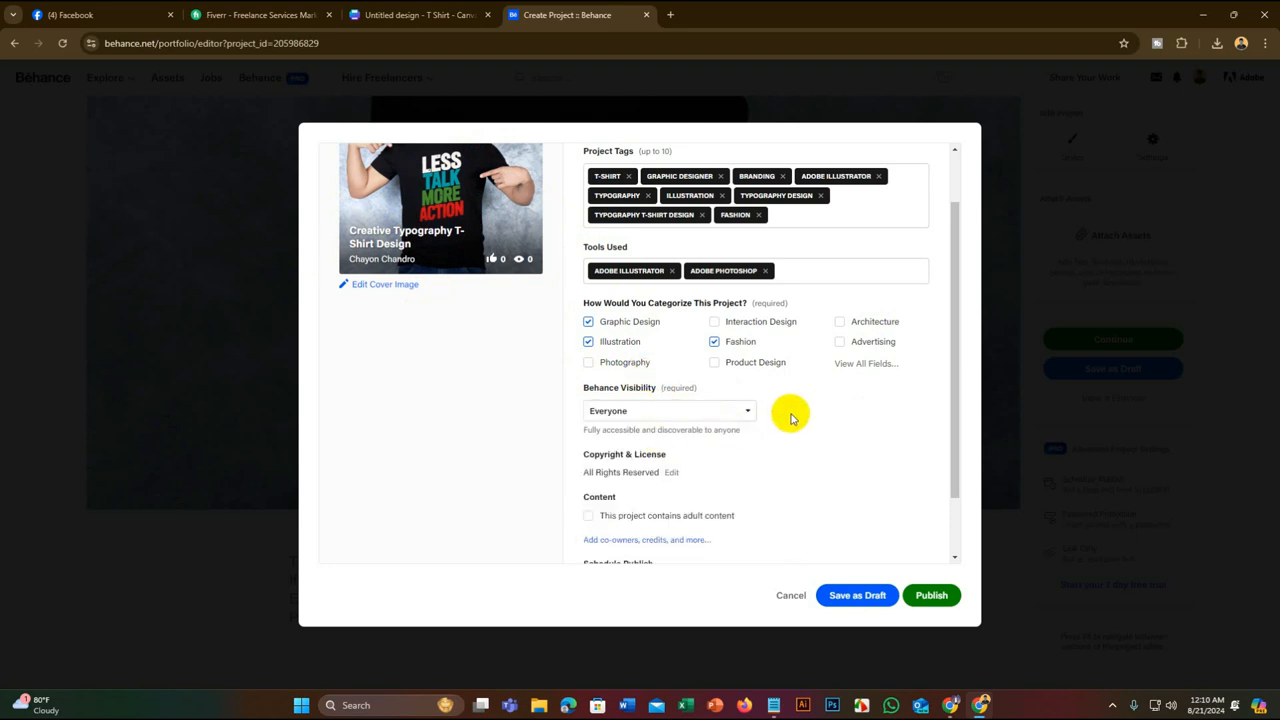
Review the completed publishing details from the project cover and title to the adult content and scheduling options
scroll(853, 472, "down", 1)
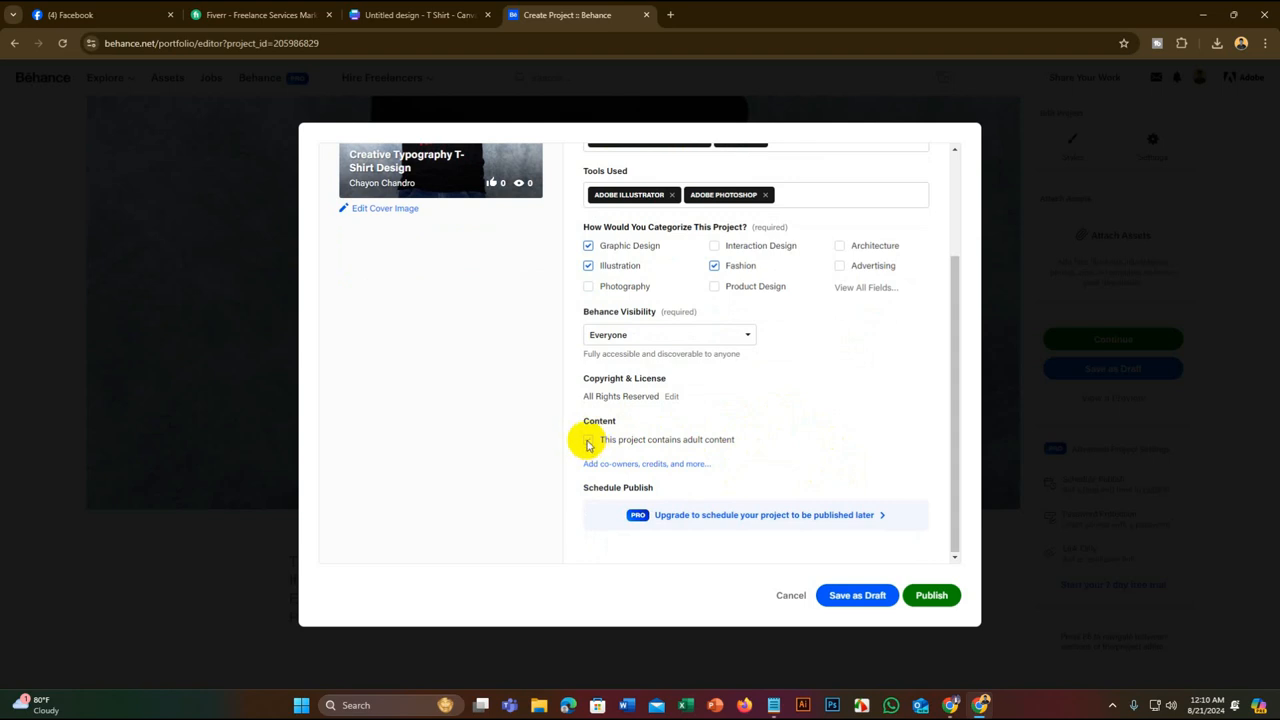
scroll(495, 370, "up", 3)
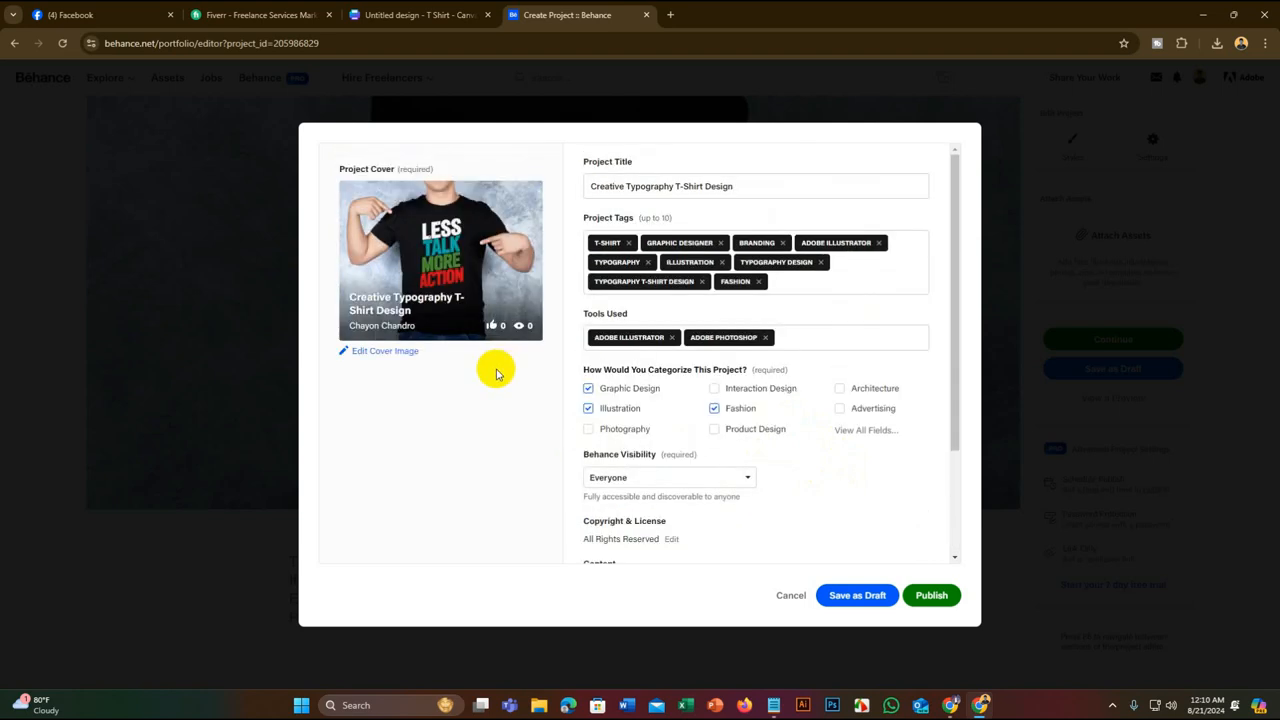
scroll(495, 370, "down", 3)
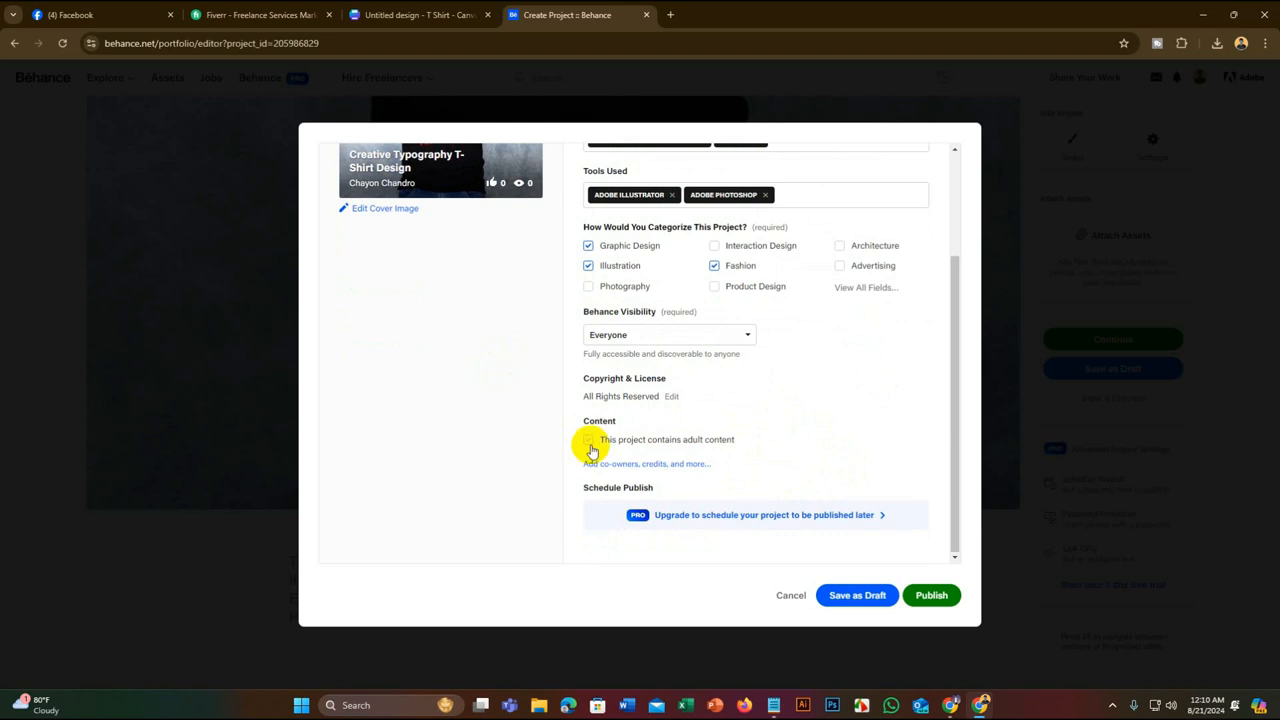
scroll(475, 263, "up", 3)
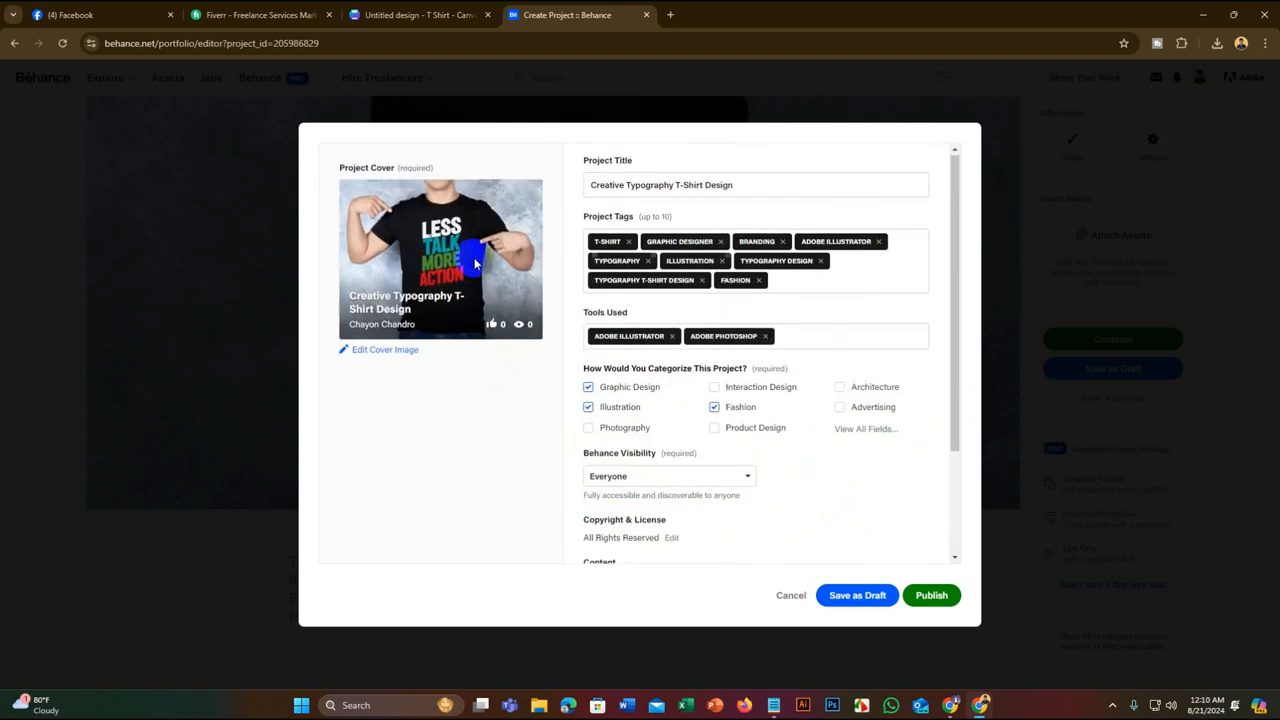
scroll(520, 365, "down", 3)
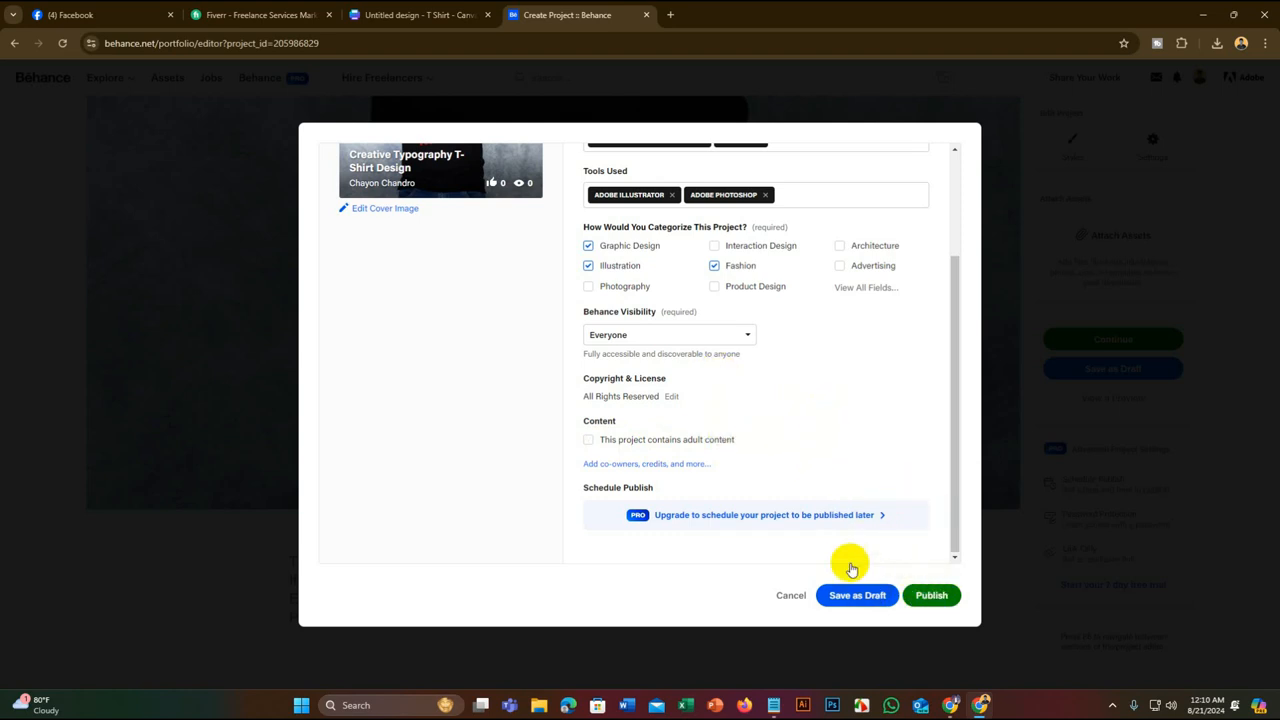
scroll(686, 443, "up", 3)
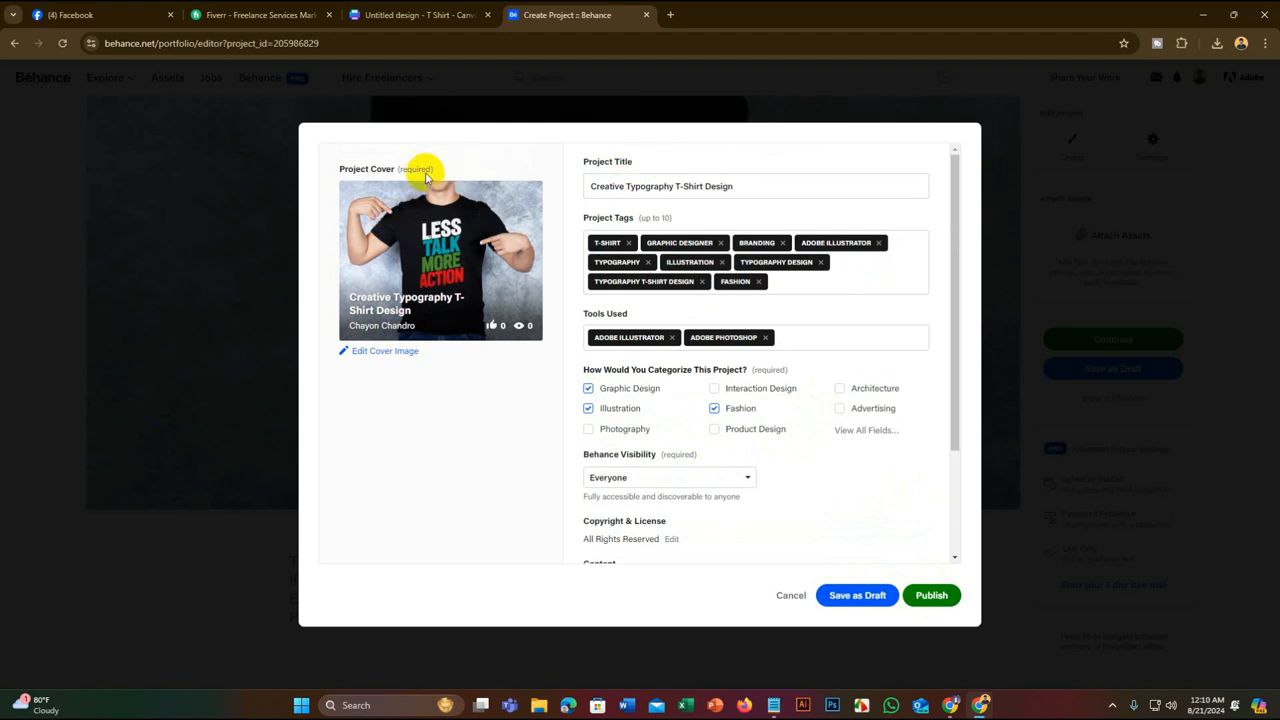
Publish the Creative Typography T-Shirt Design project and dismiss the Promote Your Work sharing window
left_click(931, 592)
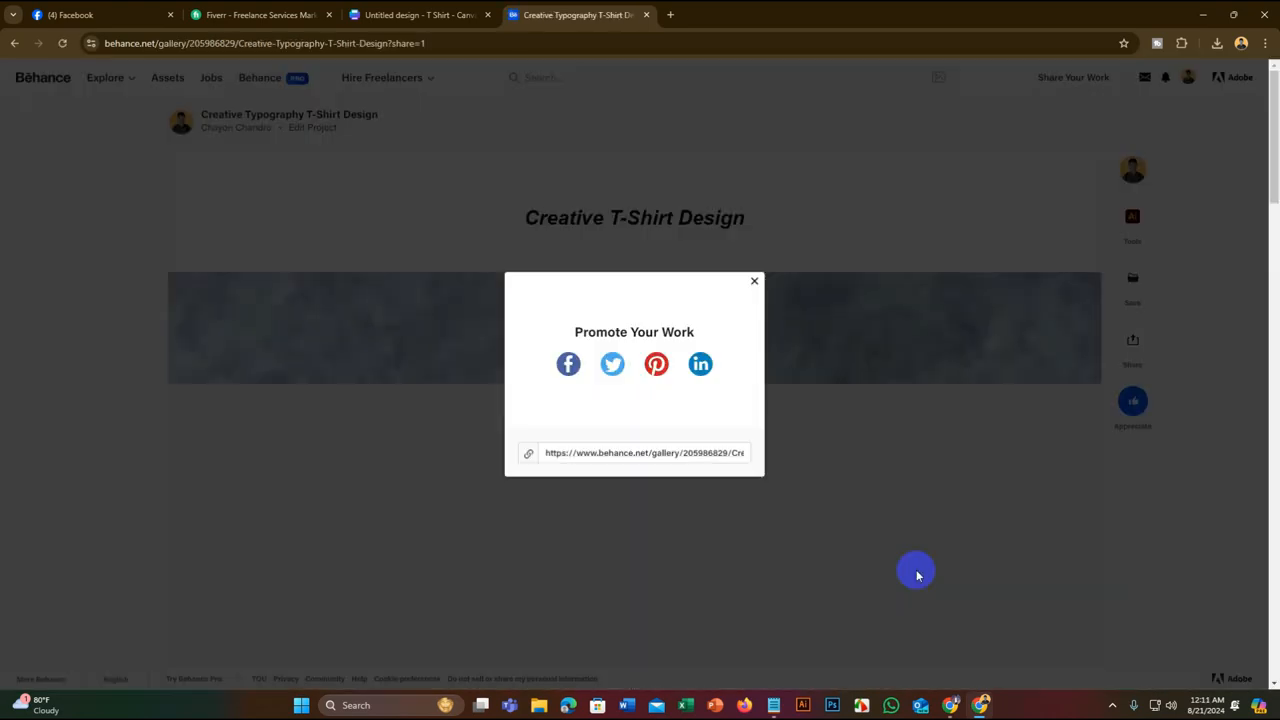
left_click(626, 452)
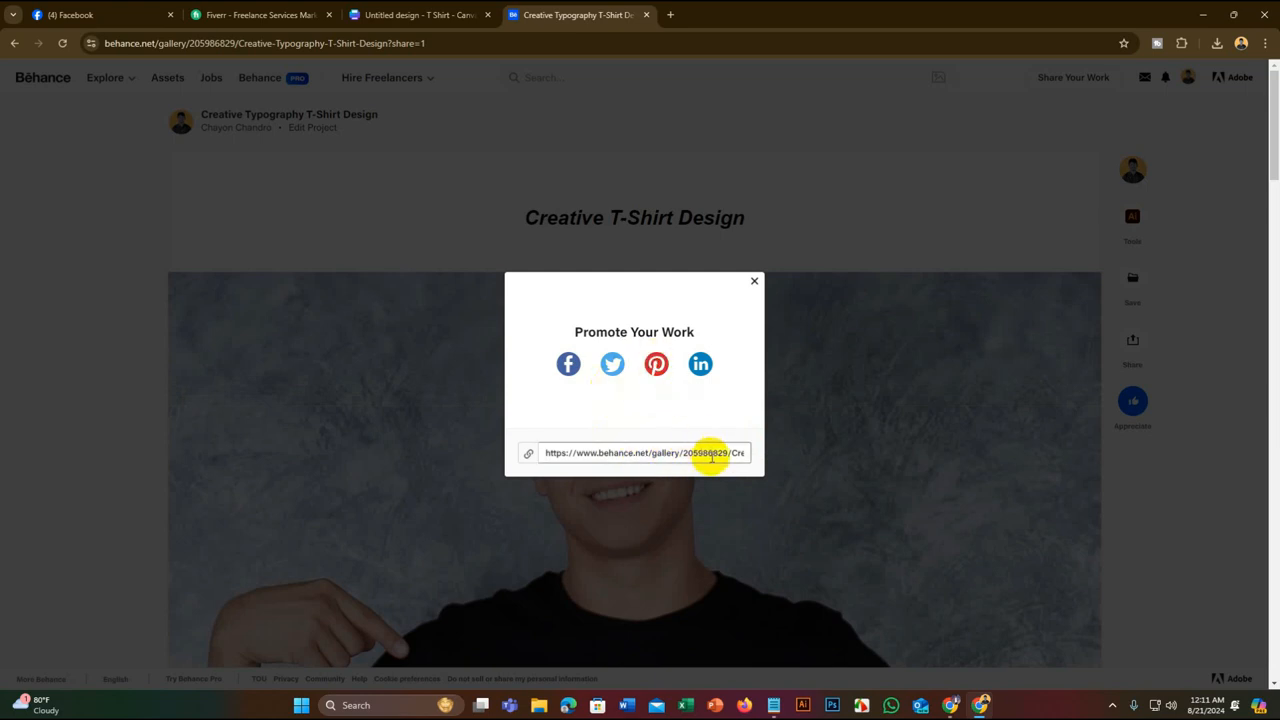
left_click(1018, 369)
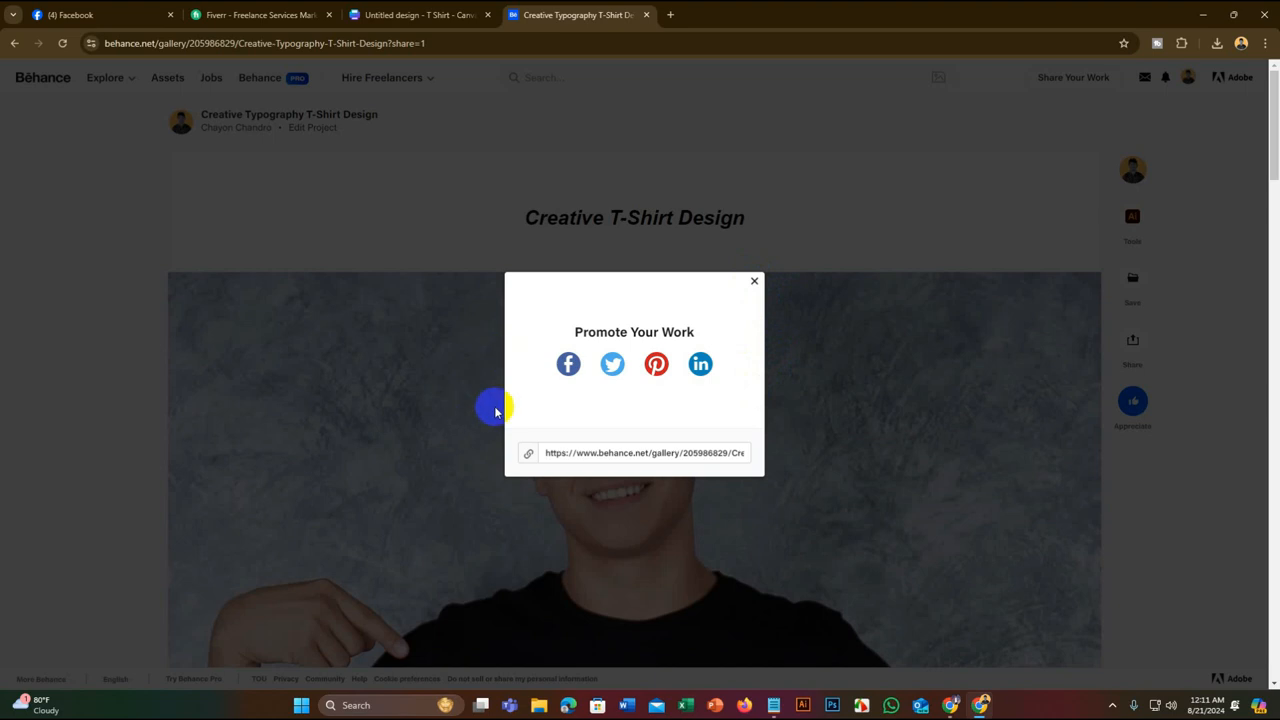
left_click(757, 287)
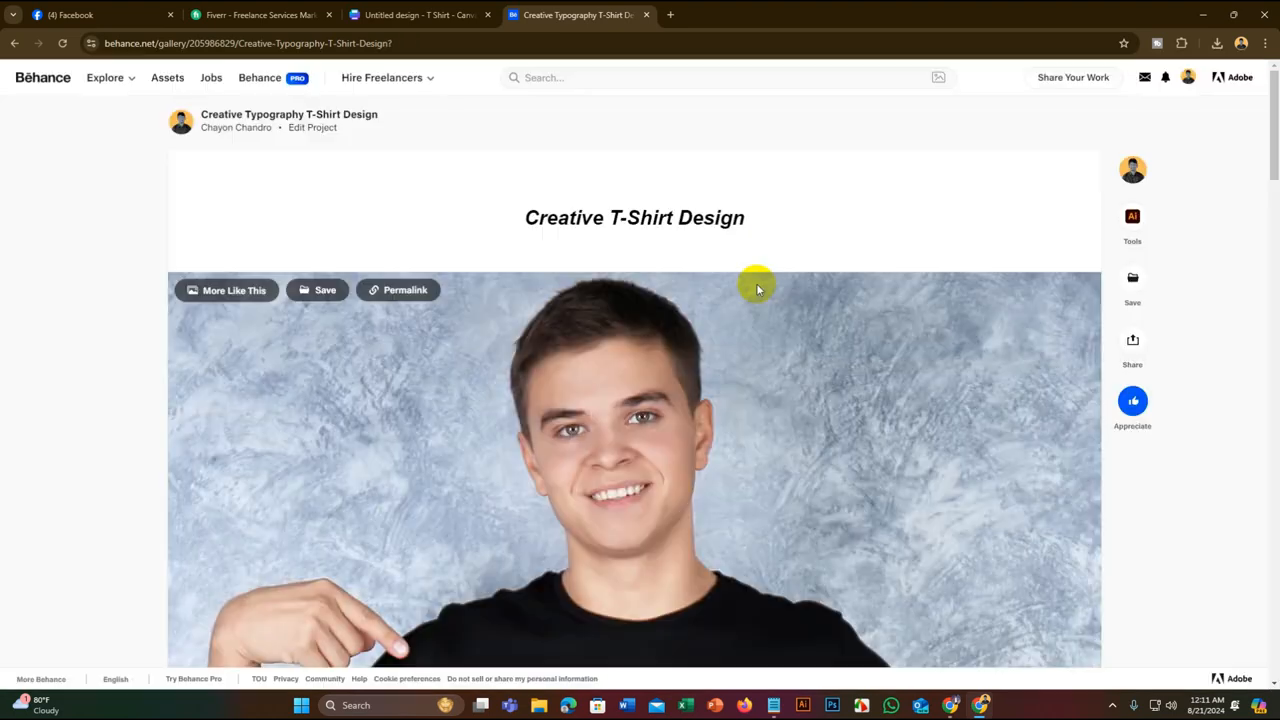
Look over the published project page, reload it, and open the account's profile to view its project list
scroll(720, 357, "down", 5)
scroll(720, 357, "up", 5)
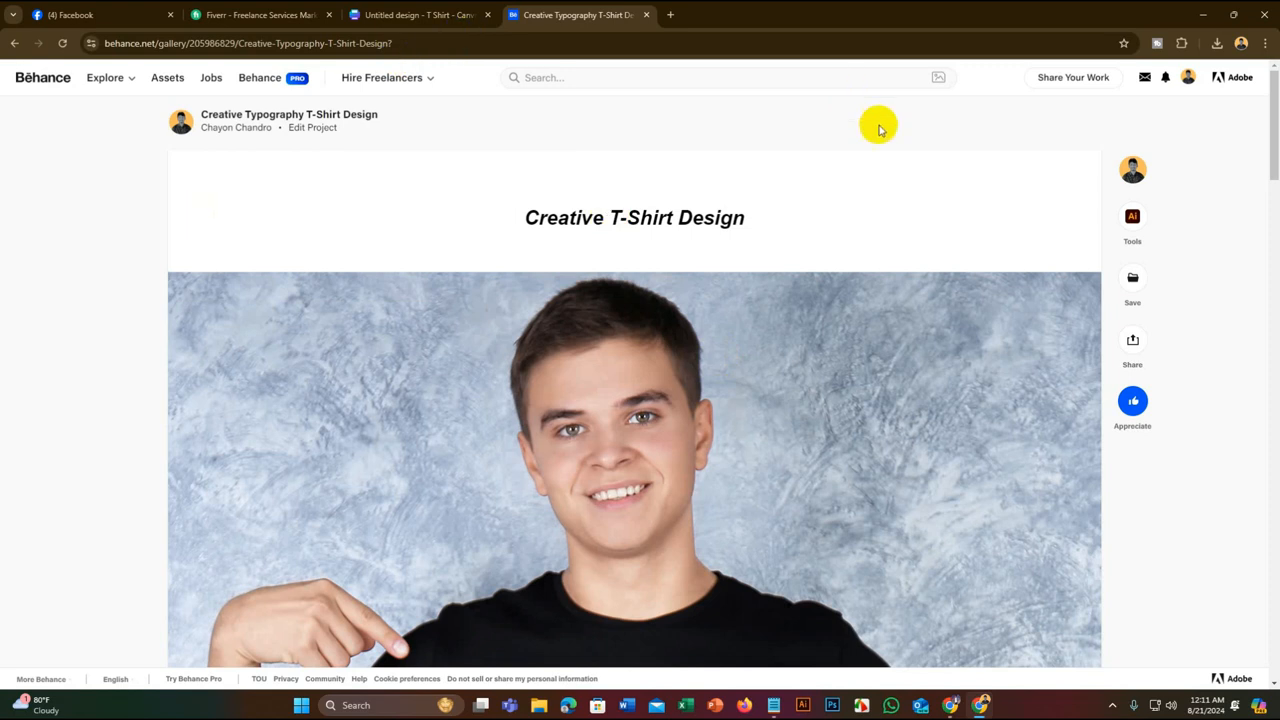
left_click(61, 45)
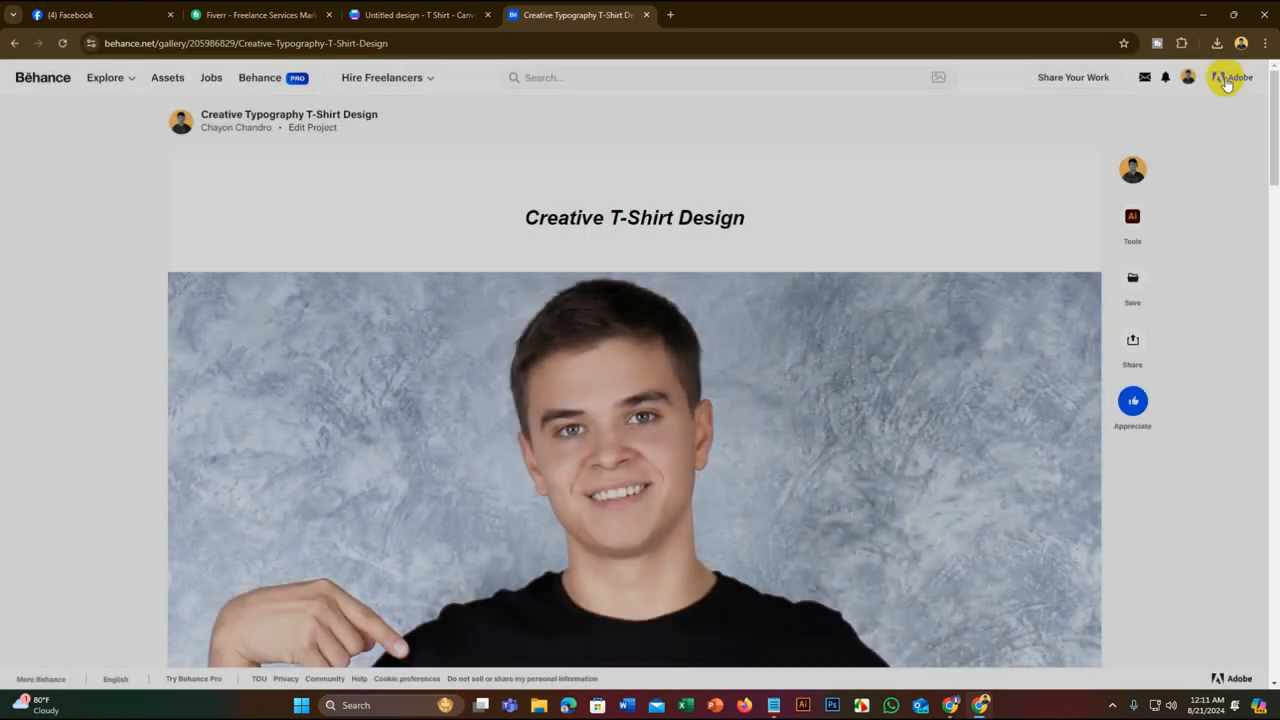
left_click(1187, 77)
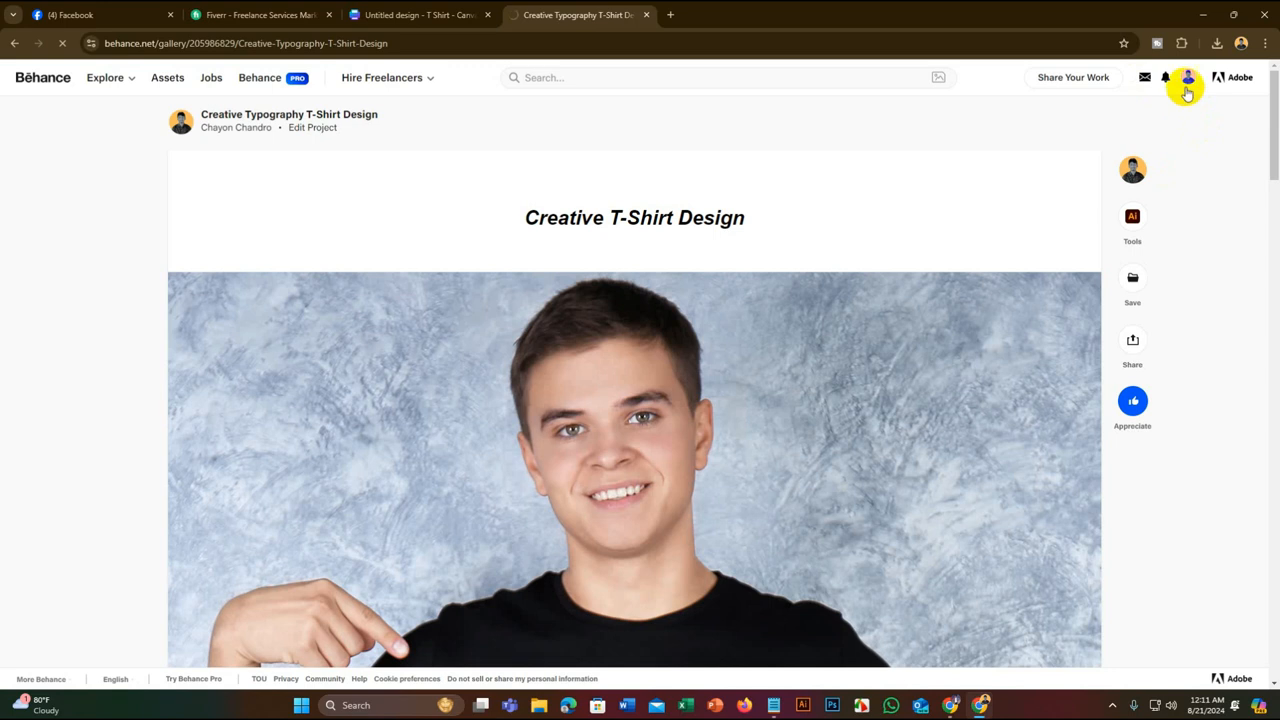
left_click(1188, 77)
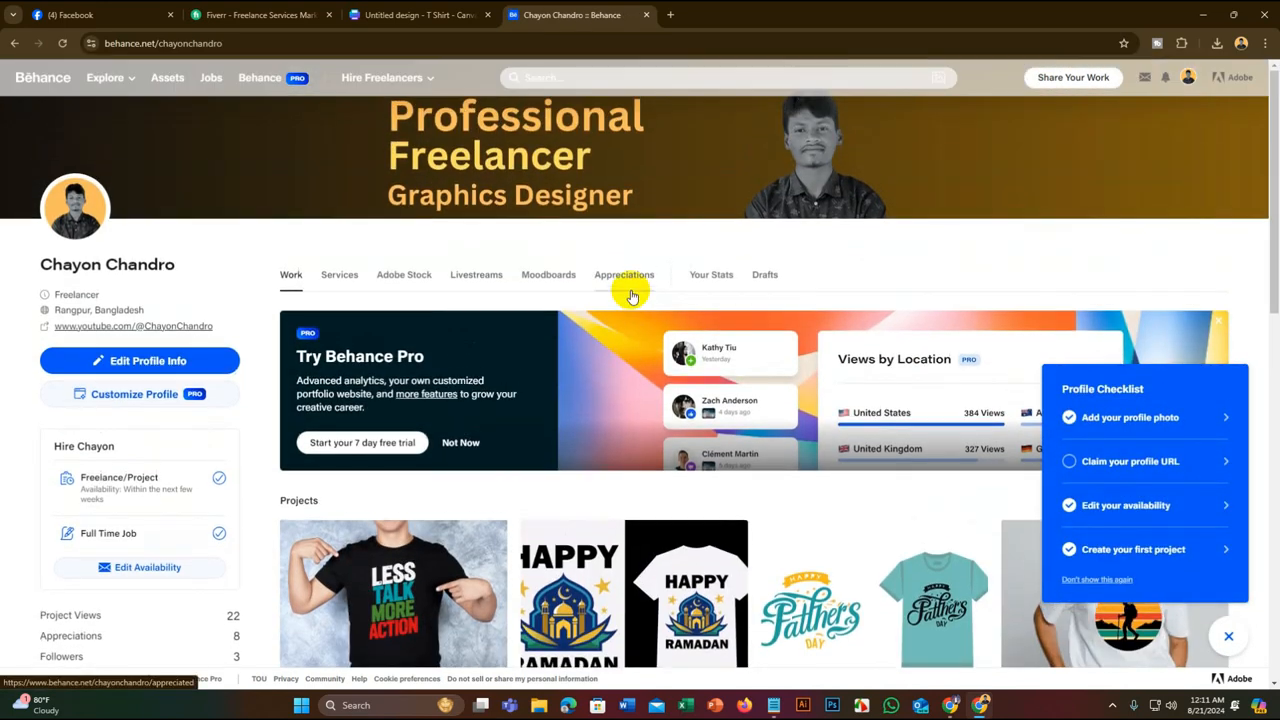
scroll(405, 483, "down", 1)
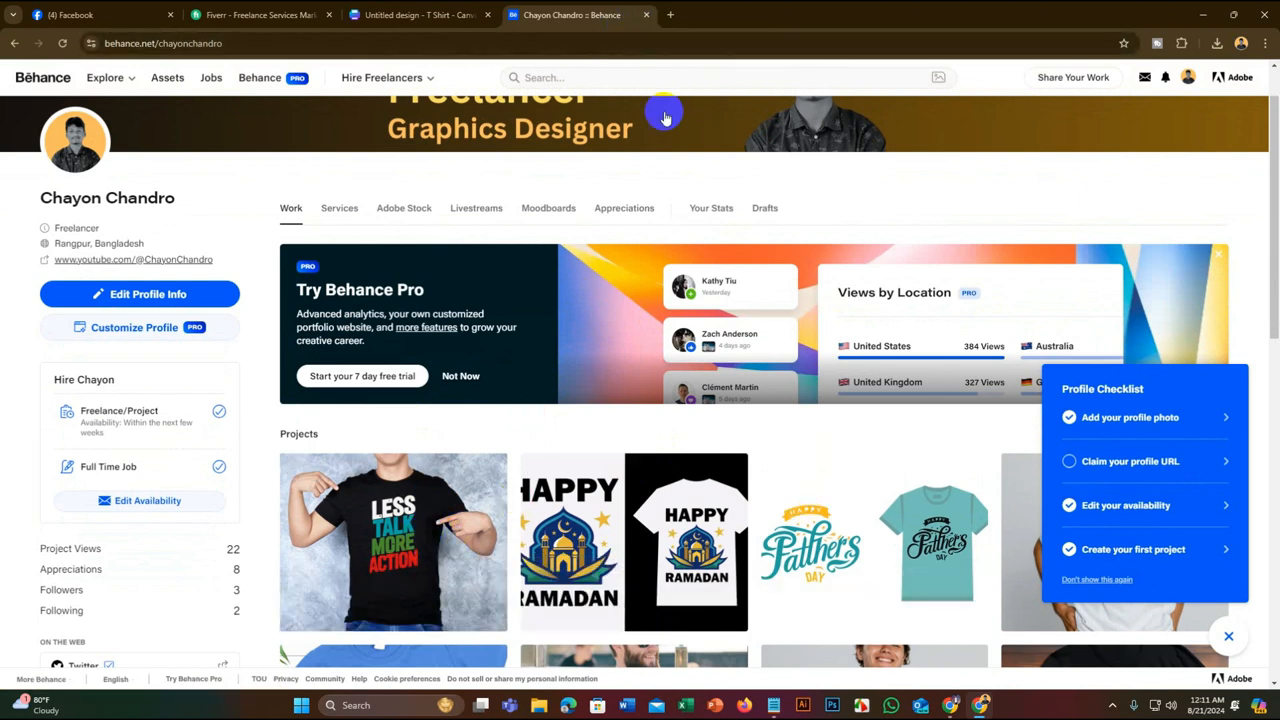
left_click(418, 12)
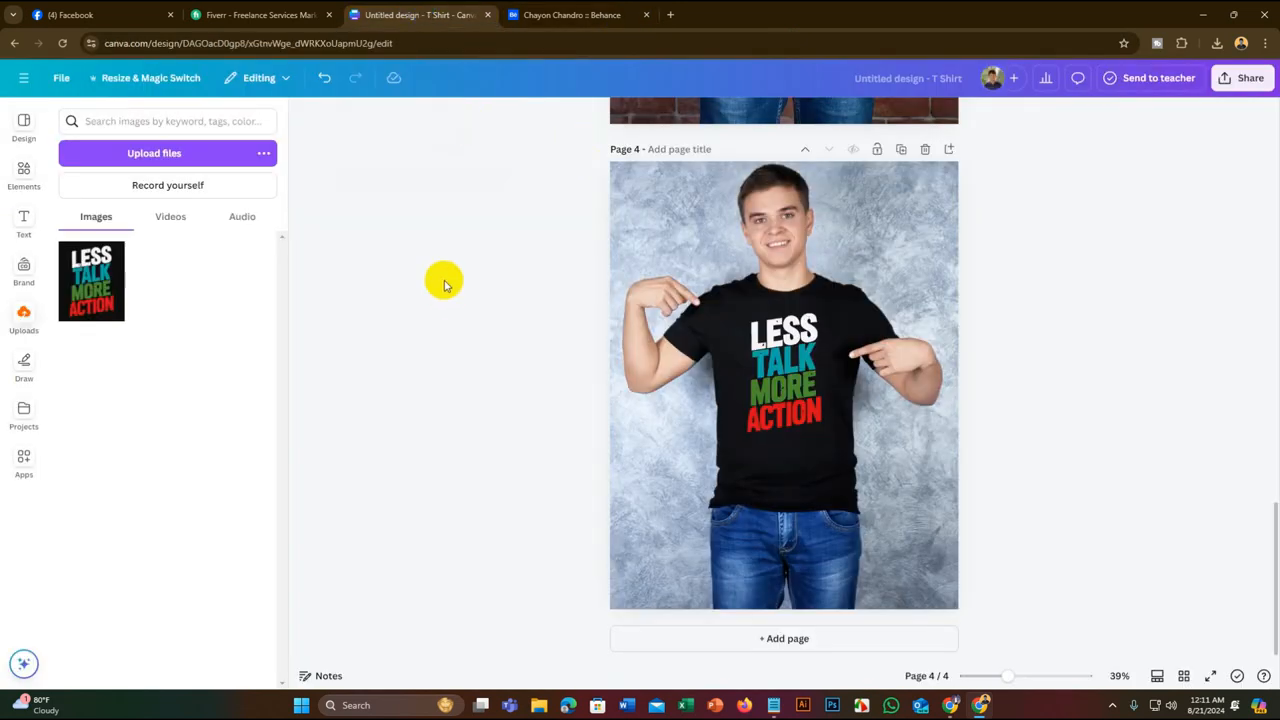
left_click(534, 20)
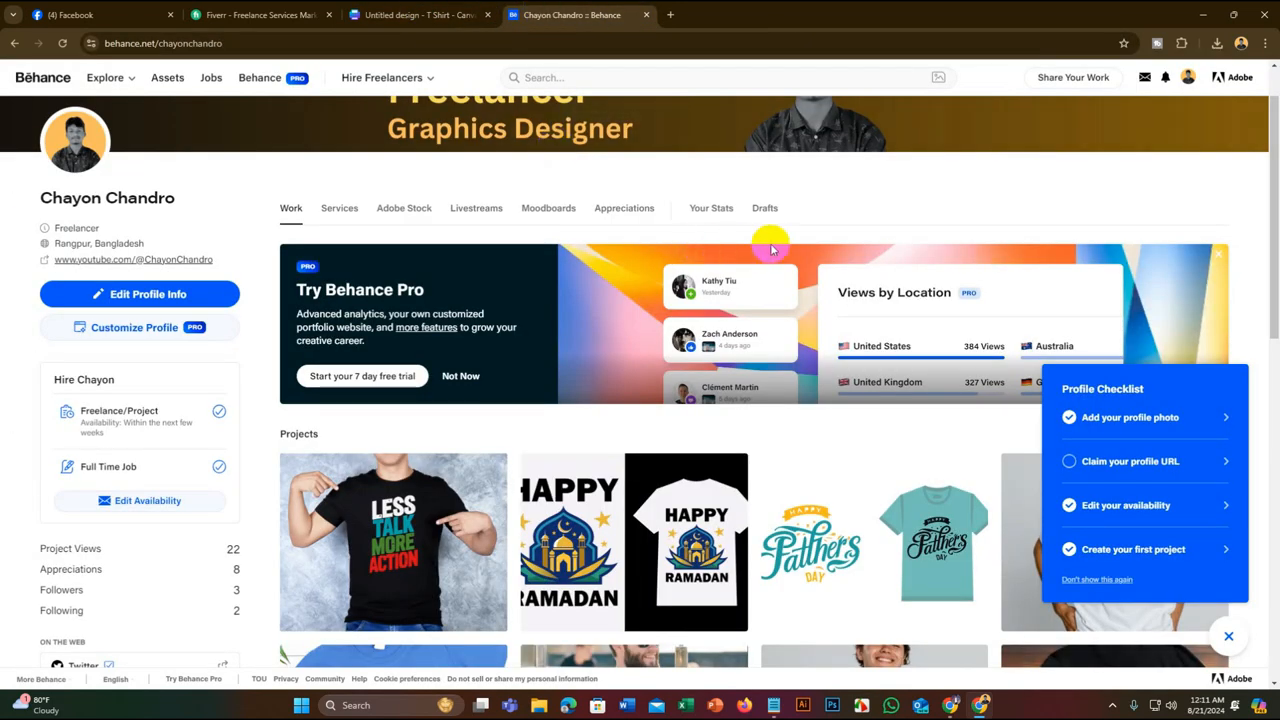